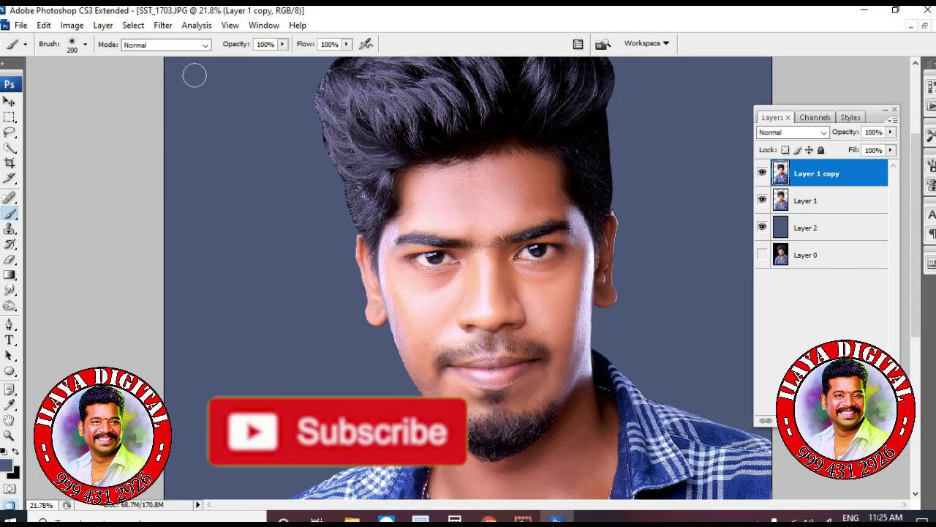
click(133, 25)
click(157, 145)
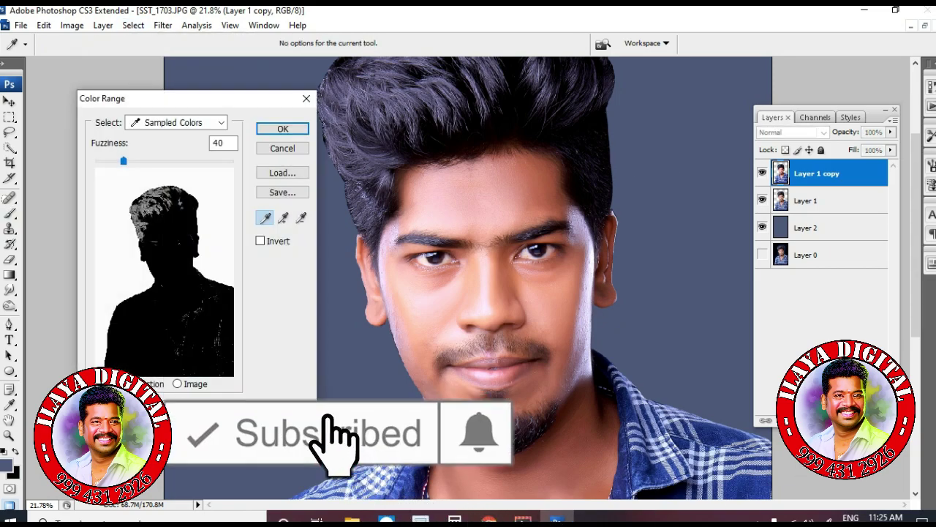
click(221, 123)
click(161, 236)
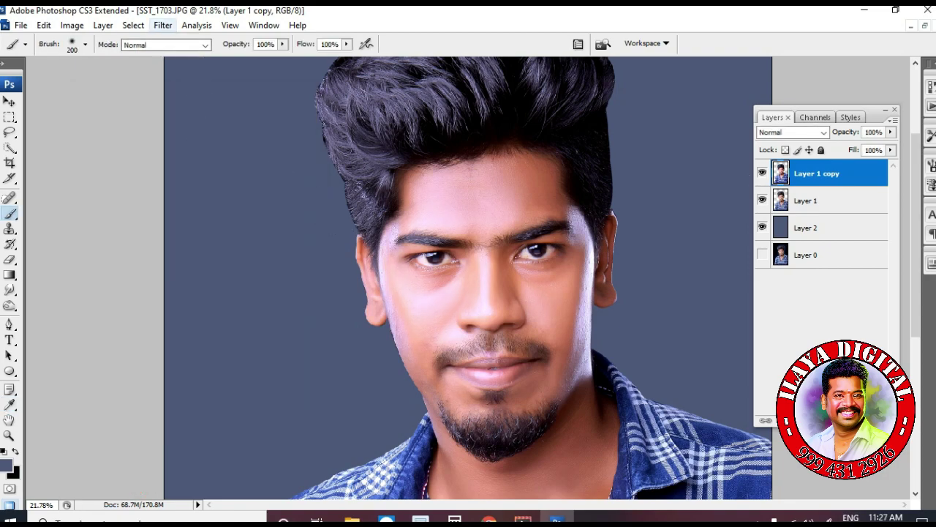
Select the highlights of Layer 1 copy with Color Range
click(133, 25)
click(157, 145)
click(176, 122)
click(157, 236)
click(282, 128)
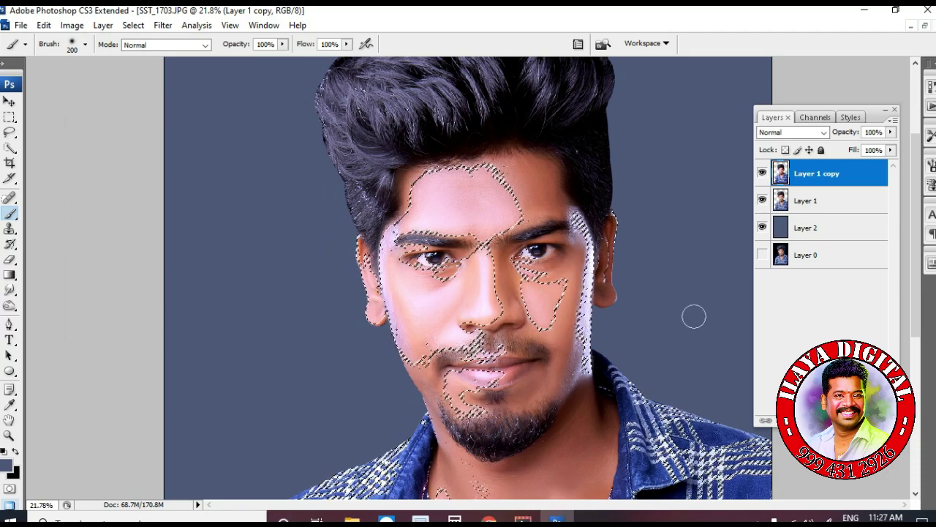
Brighten the selected highlights with Levels, setting the white input level to 239, and deselect them
key(ctrl+l)
mouse_move(793, 335)
mouse_down()
mouse_move(705, 336)
mouse_move(793, 336)
mouse_move(785, 336)
mouse_up()
mouse_move(615, 336)
mouse_down()
mouse_move(689, 336)
mouse_move(615, 335)
mouse_up()
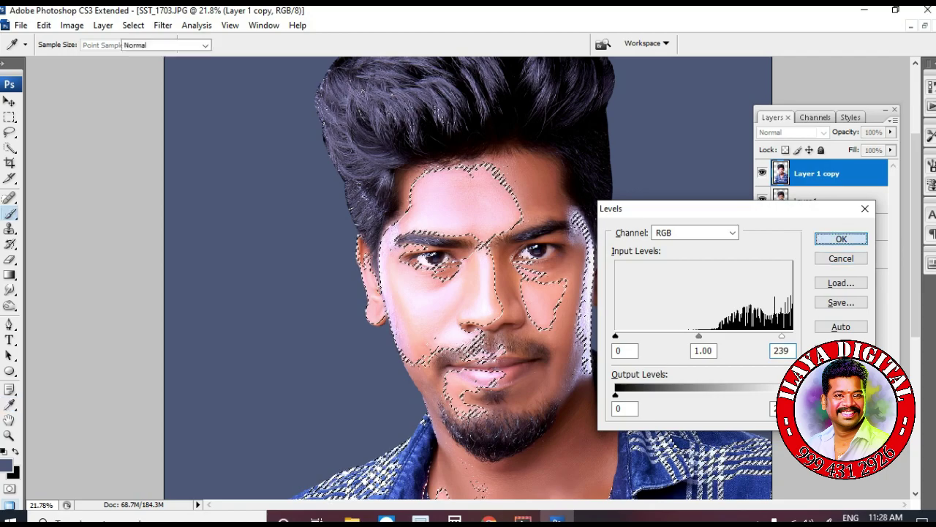
key(Return)
key(b)
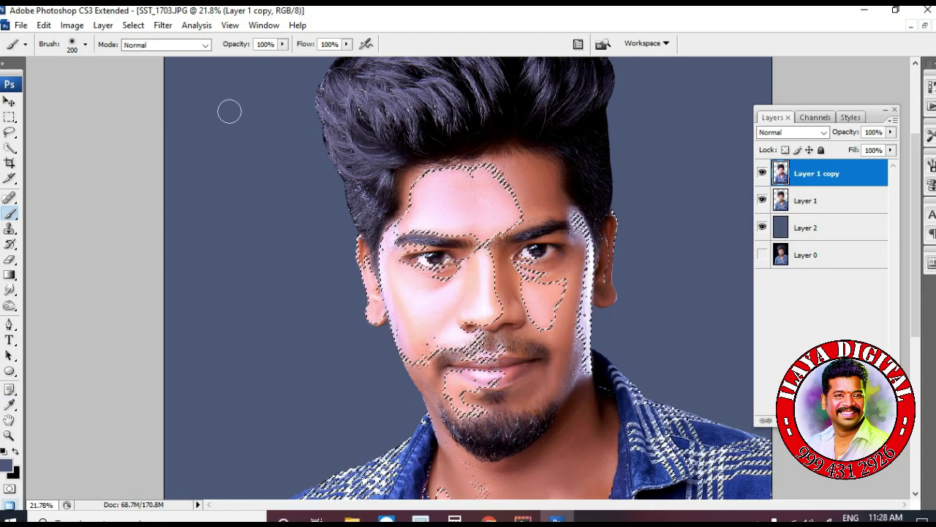
key(ctrl+d)
click(163, 25)
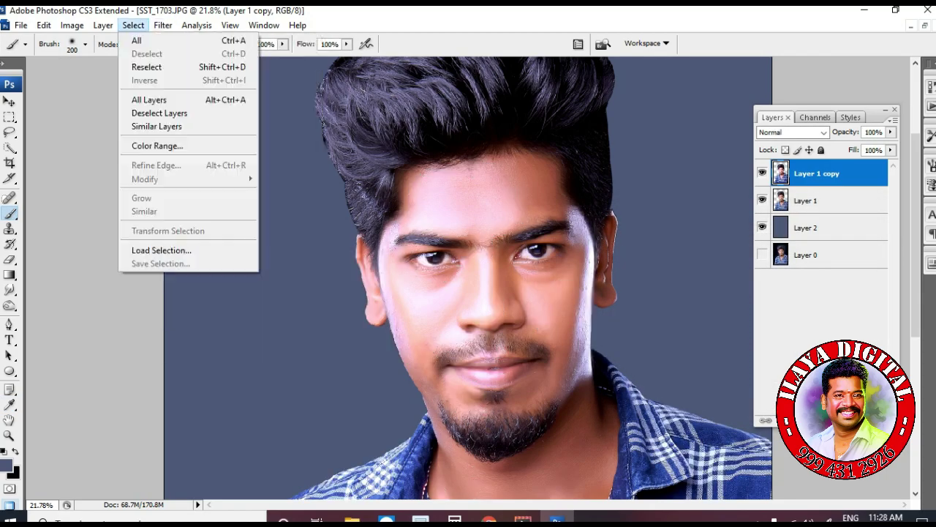
click(133, 24)
click(157, 146)
click(176, 123)
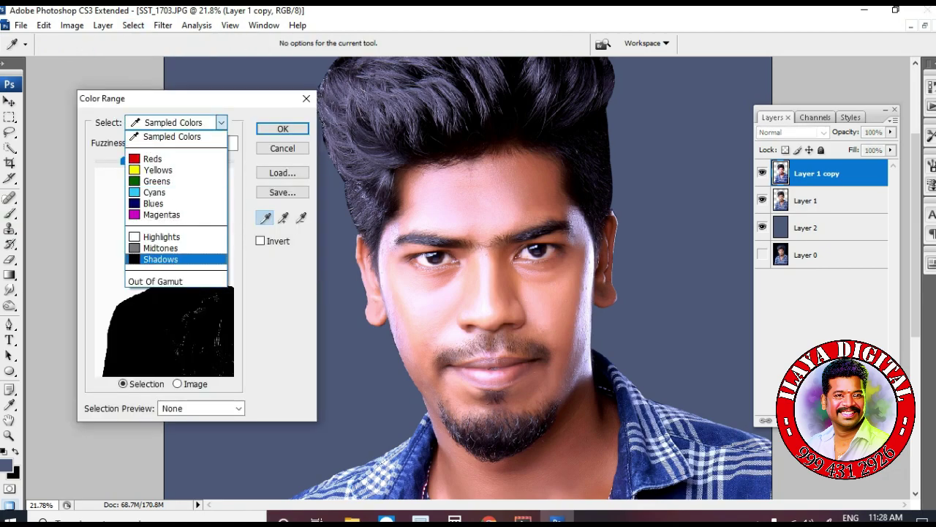
click(283, 130)
click(282, 148)
key(Escape)
key(b)
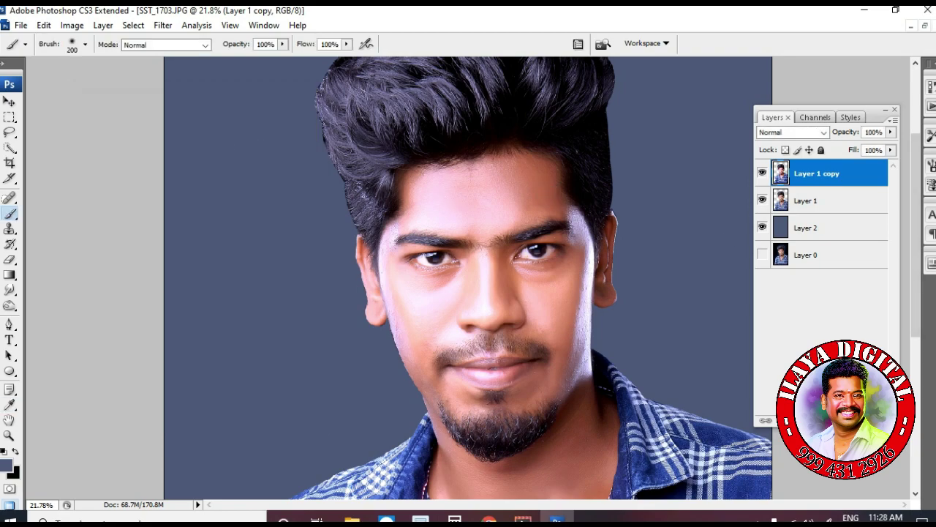
Add a new empty layer above Layer 1 copy and set its blend mode to Color
key(ctrl+shift+alt+n)
click(824, 132)
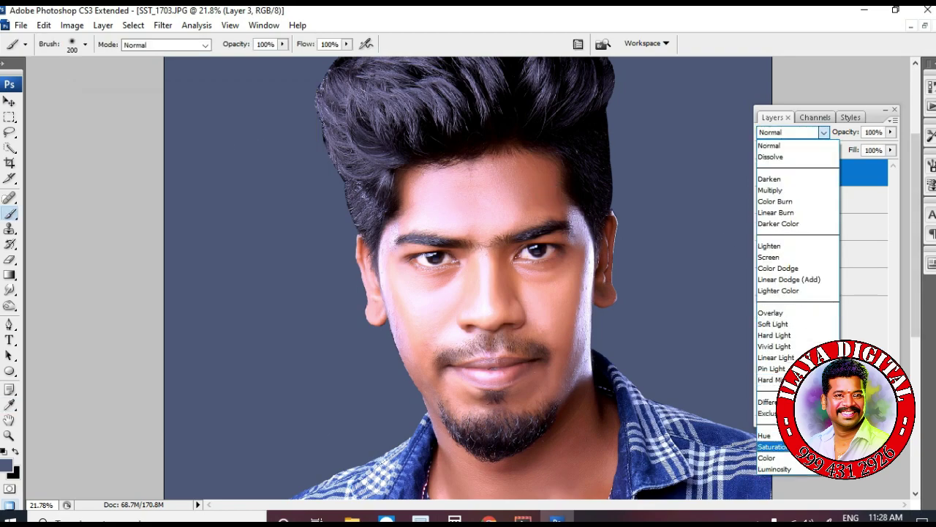
click(799, 458)
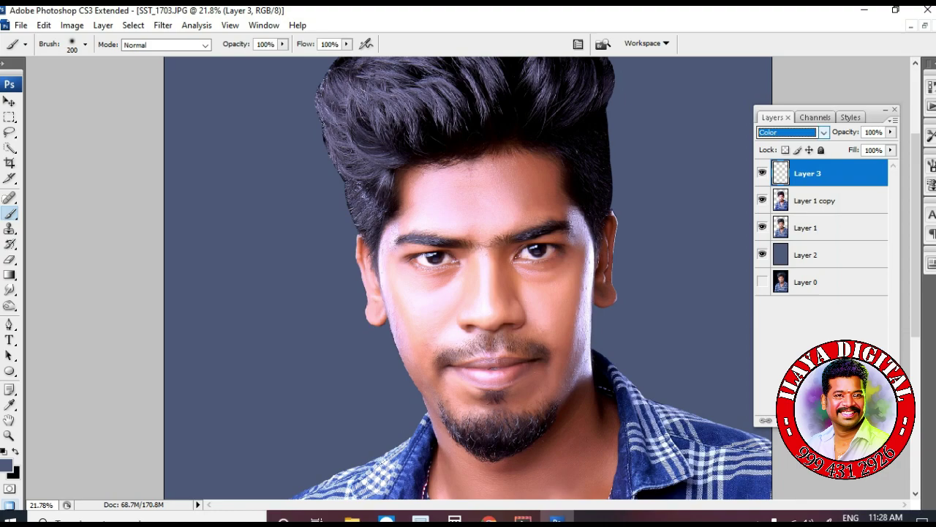
Set the soft brush to 300 px with 5% flow, and load the man's outline as a selection
right_click(10, 214)
right_click(295, 130)
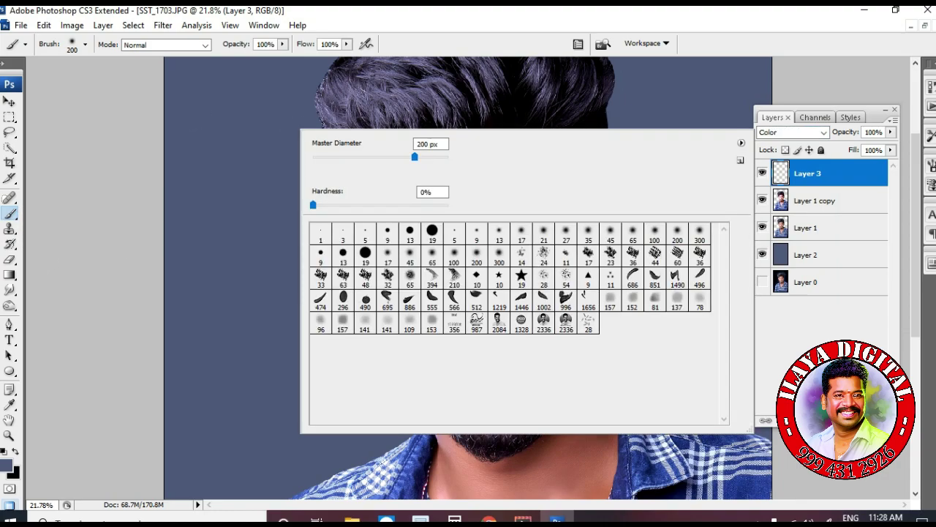
click(365, 44)
click(347, 45)
click(205, 46)
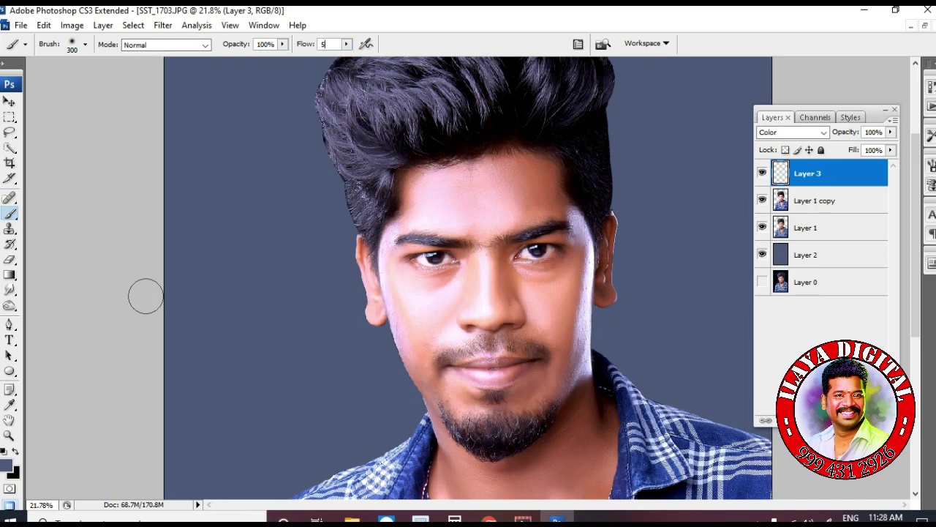
text(5)
key(Return)
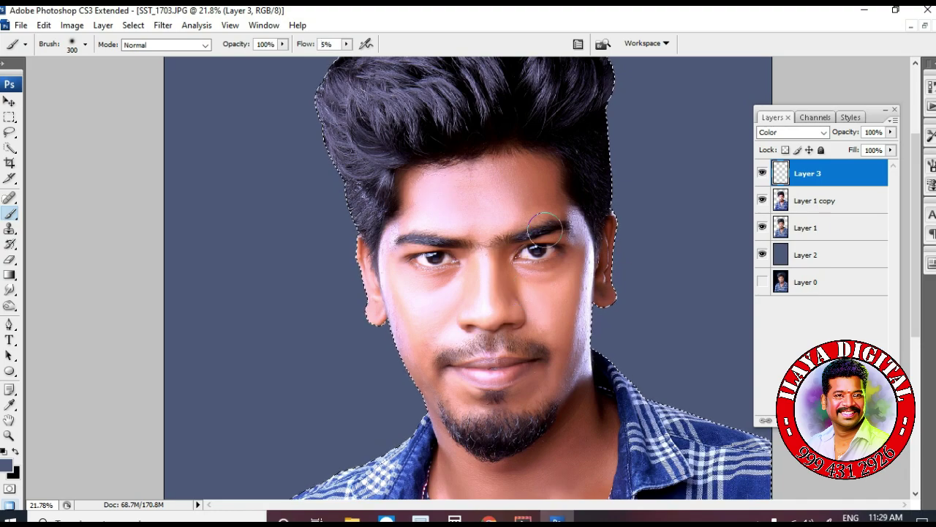
Show the colour swatches and choose a light pink as the foreground colour
click(263, 25)
click(271, 151)
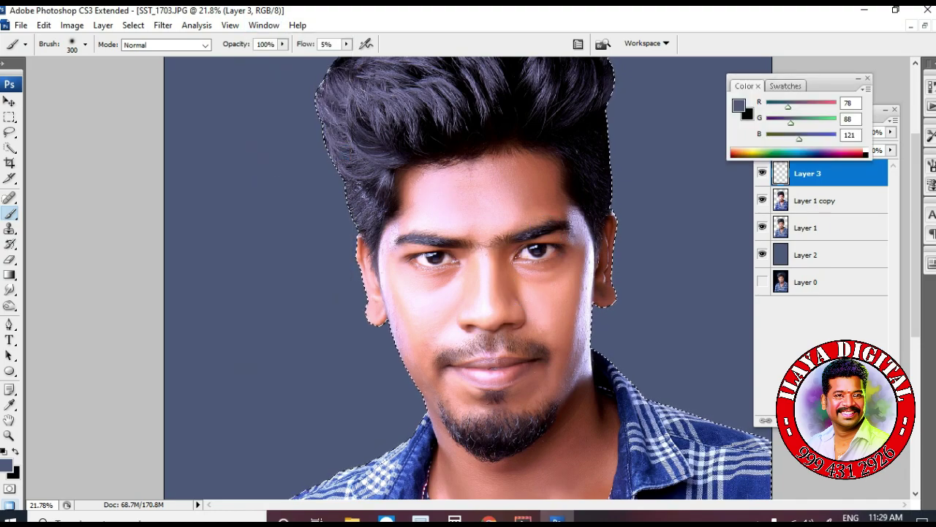
click(779, 85)
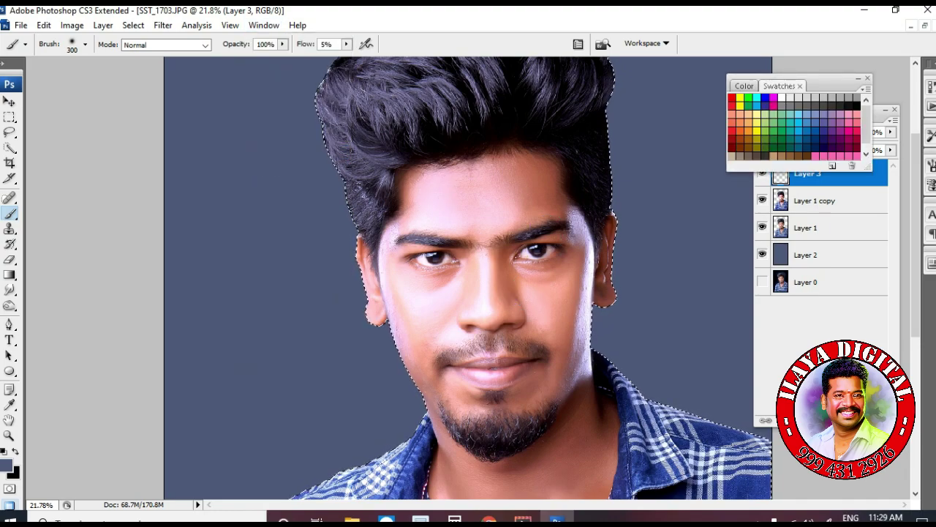
click(841, 155)
Tint both cheeks and the forehead light pink with a 500 px brush
key(ctrl+plus)
key(ctrl+plus)
key(bracketright)
key(bracketright)
click(590, 321)
click(410, 327)
click(468, 167)
scroll(563, 439, down, 3)
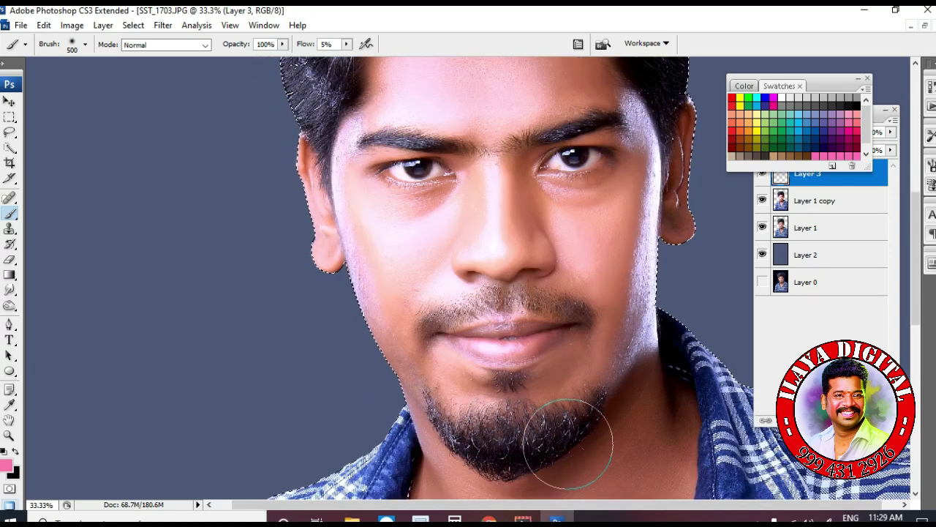
key(ctrl+minus)
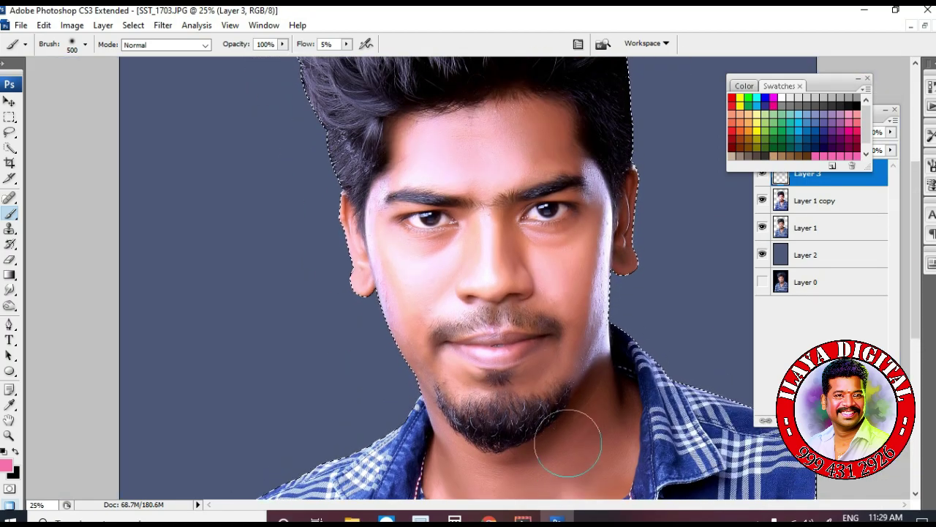
Choose a magenta-pink swatch and tint the lips with a 90 px brush
click(848, 131)
key([)
key([)
key([)
scroll(474, 305, up, 4)
drag(499, 372, 325, 200)
key([)
key([)
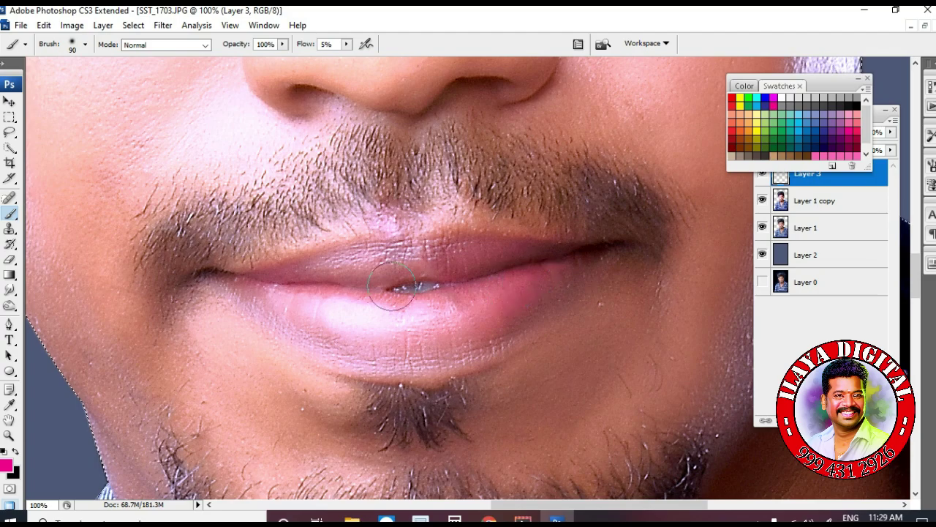
key(ctrl+minus)
key(ctrl+minus)
key(ctrl+minus)
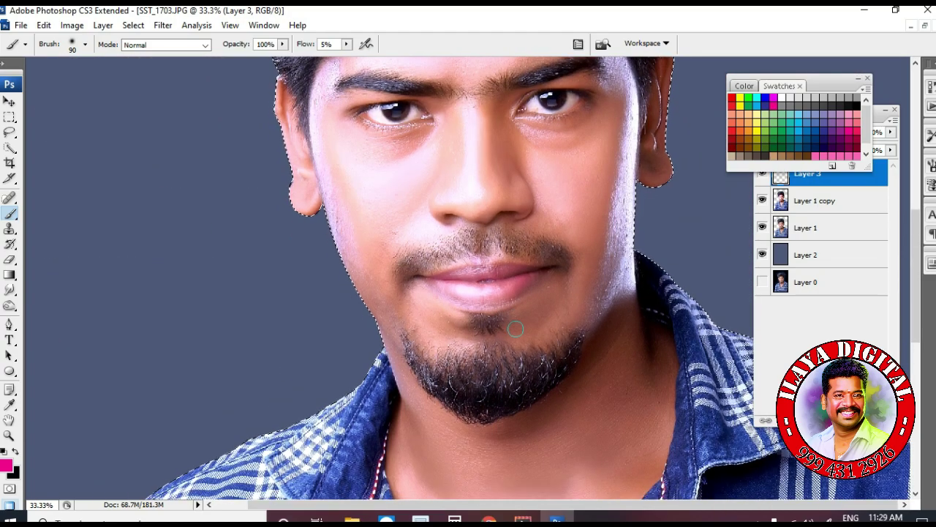
Examine the tinted lips and the skin above the upper lip up close for stray colour
key(ctrl+plus)
key(ctrl+plus)
key(ctrl+plus)
key(ctrl+plus)
key(ctrl+minus)
key(e)
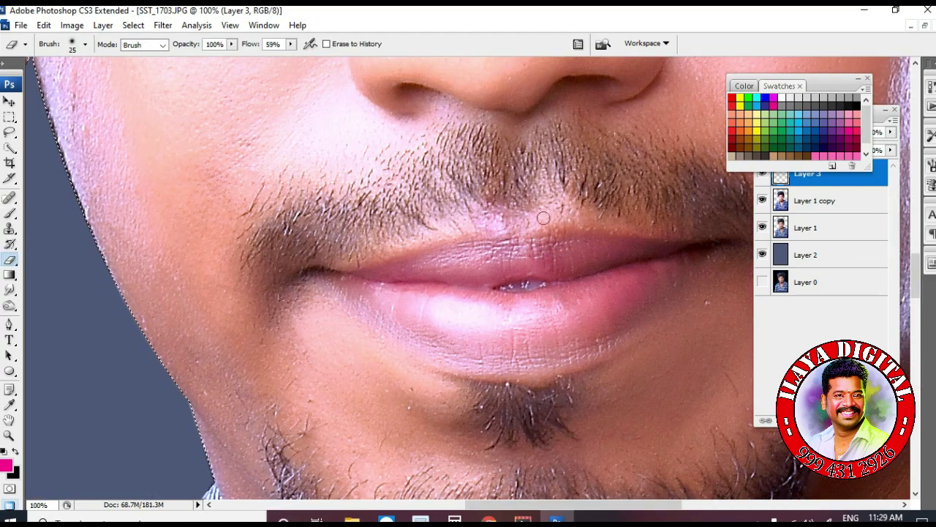
key(ctrl+minus)
key(b)
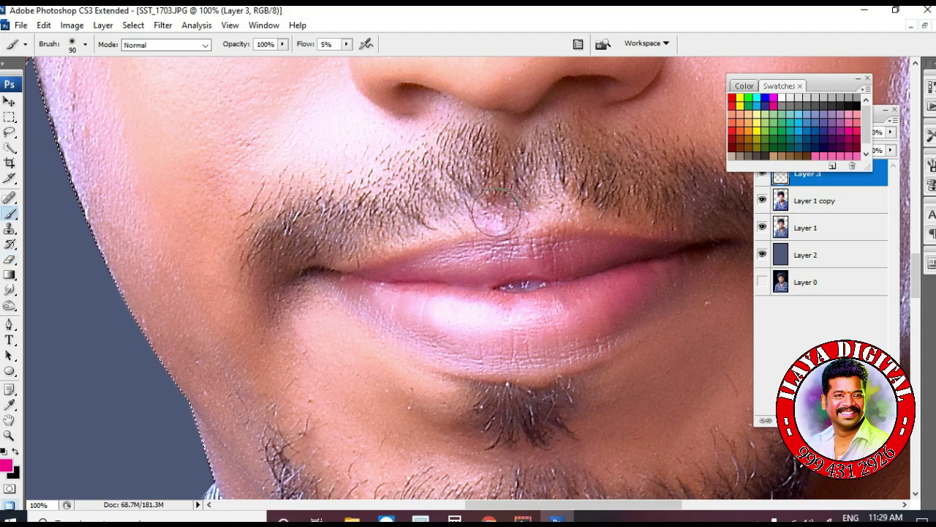
key(ctrl+minus)
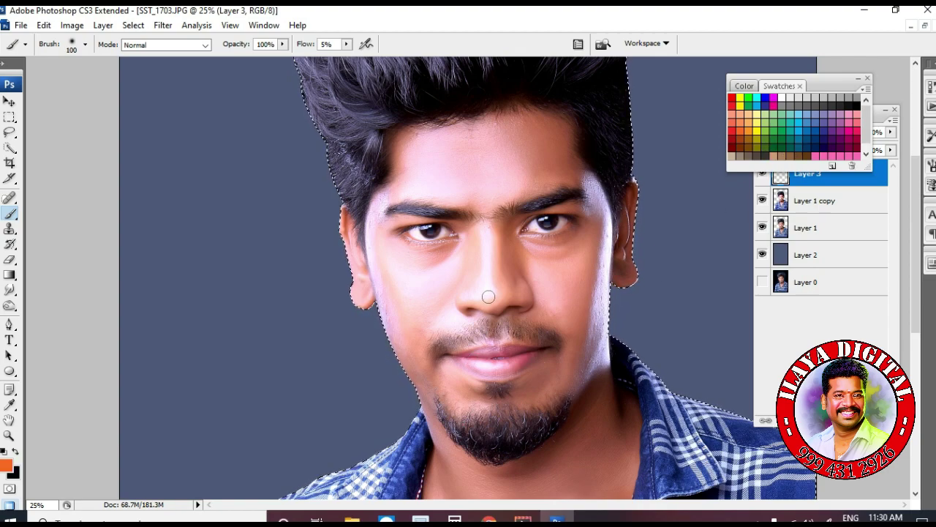
Tint the forehead, hairline, jaw edge and neck orange with a 500 px brush, reducing it to 400 px
key(bracketright)
drag(585, 174, 399, 152)
drag(483, 109, 373, 203)
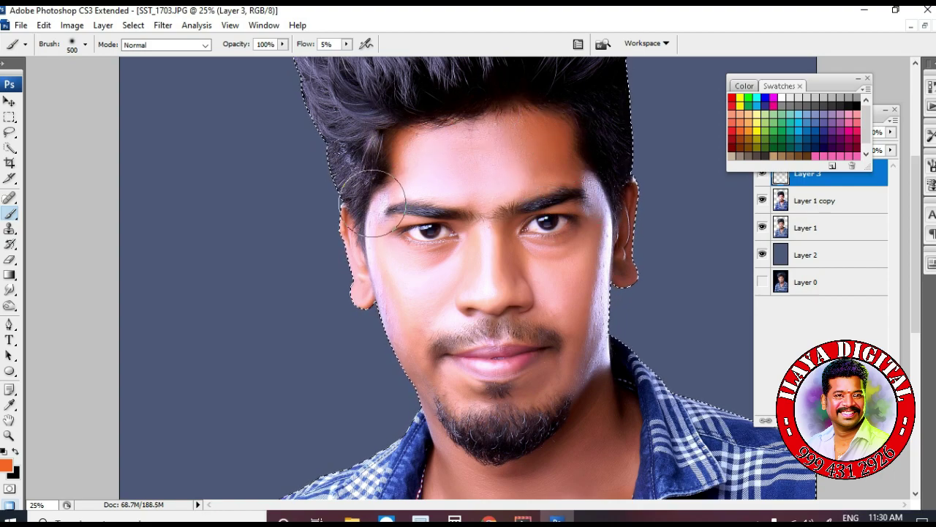
drag(350, 285, 386, 361)
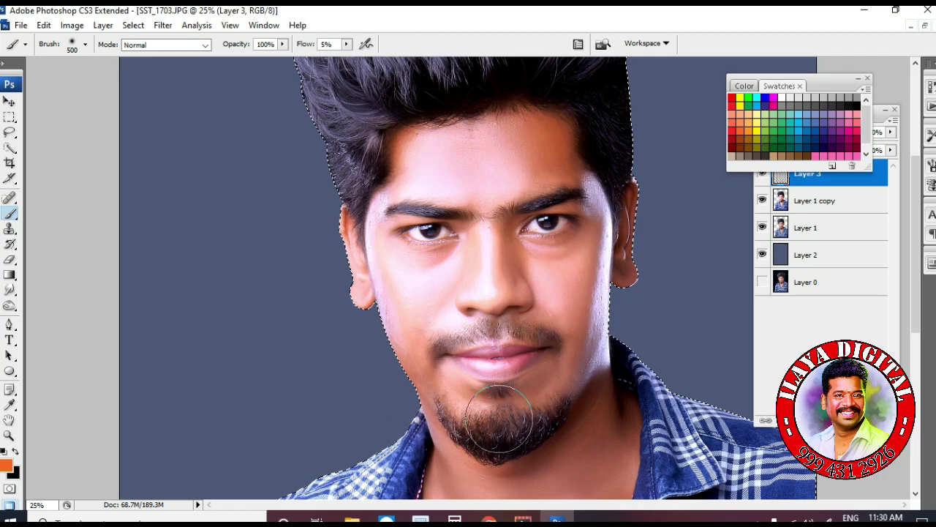
scroll(606, 395, down, 3)
scroll(548, 291, down, 2)
key(bracketleft)
scroll(604, 300, up, 4)
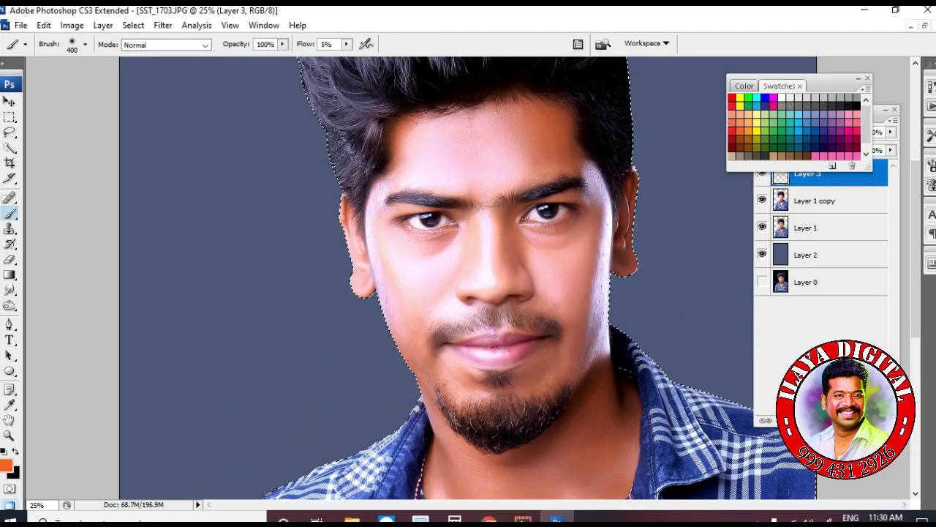
Choose a pale green swatch and tint the moustache with a 200 px brush
click(757, 114)
scroll(532, 475, down, 1)
scroll(532, 474, down, 1)
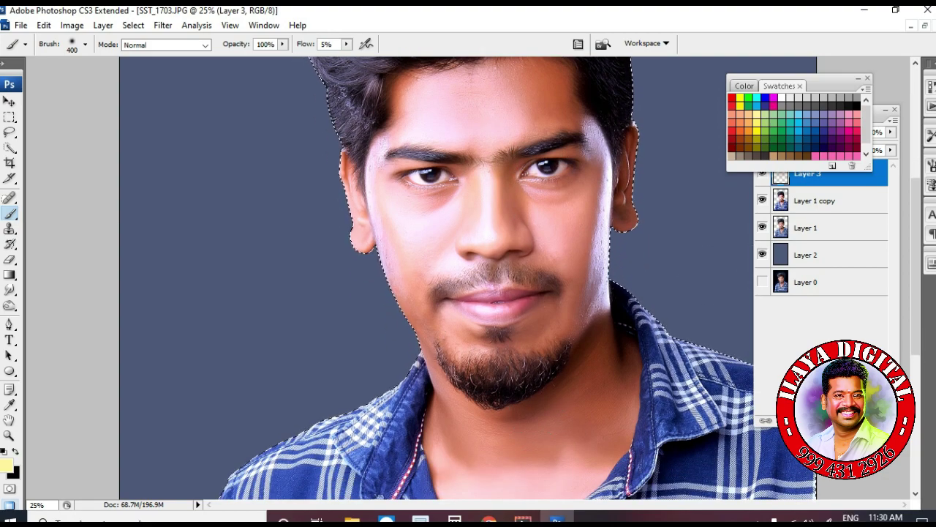
click(765, 115)
key(bracketleft)
key(bracketleft)
mouse_move(444, 288)
mouse_down()
mouse_move(494, 273)
mouse_move(548, 283)
mouse_up()
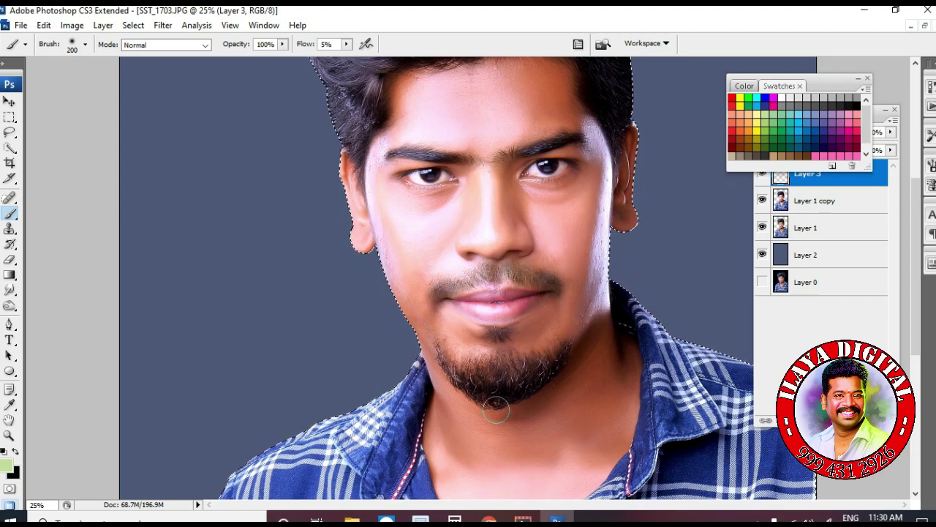
Extend the pale green tint to the beard and the area between the eyebrows, reducing the brush to 175 px
key(bracketright)
key(bracketleft)
key(bracketleft)
key(bracketleft)
scroll(541, 314, up, 3)
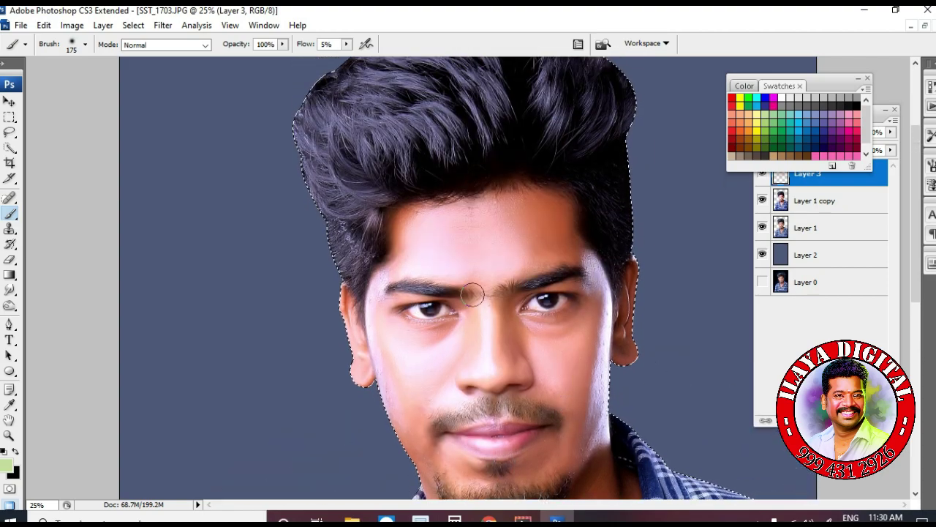
Tint the ear and jaw on the shirt-collar side of the face bright green with a 600 px brush
key(bracketright)
key(bracketright)
key(bracketright)
key(bracketright)
key(bracketright)
scroll(604, 223, down, 3)
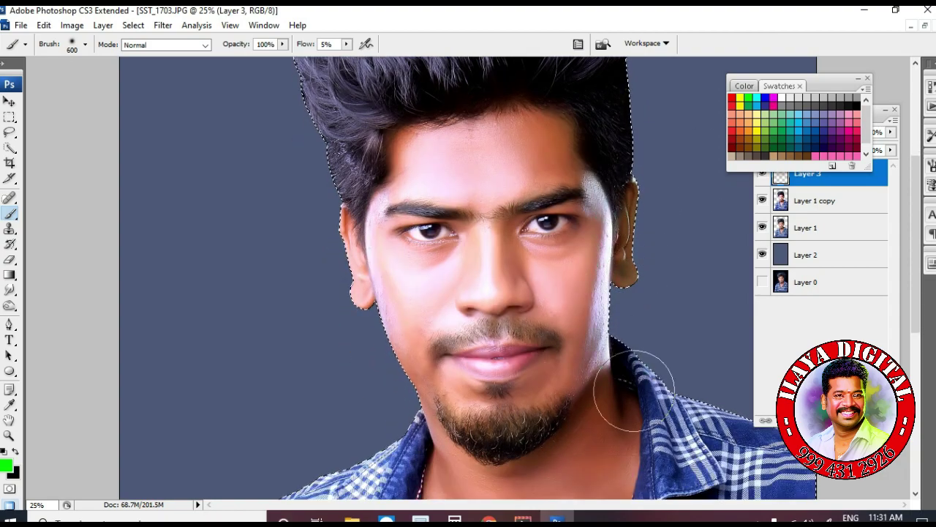
Choose the cyan swatch and tint the top and right part of the hair with the 600 px brush
scroll(637, 190, up, 6)
click(757, 97)
drag(559, 150, 590, 213)
scroll(700, 167, down, 2)
Choose the magenta swatch and tint the left part of the hair and the left collar with the 600 px brush
click(773, 99)
scroll(307, 317, down, 6)
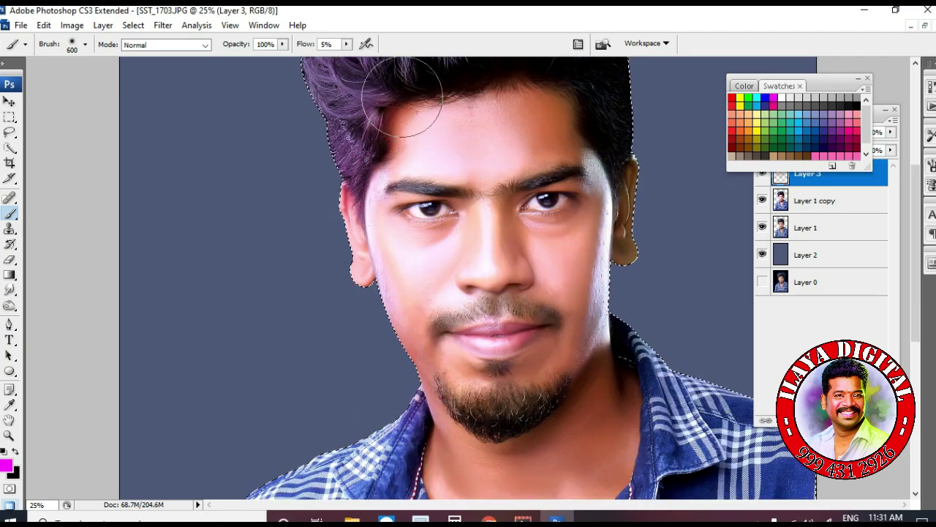
scroll(308, 476, up, 4)
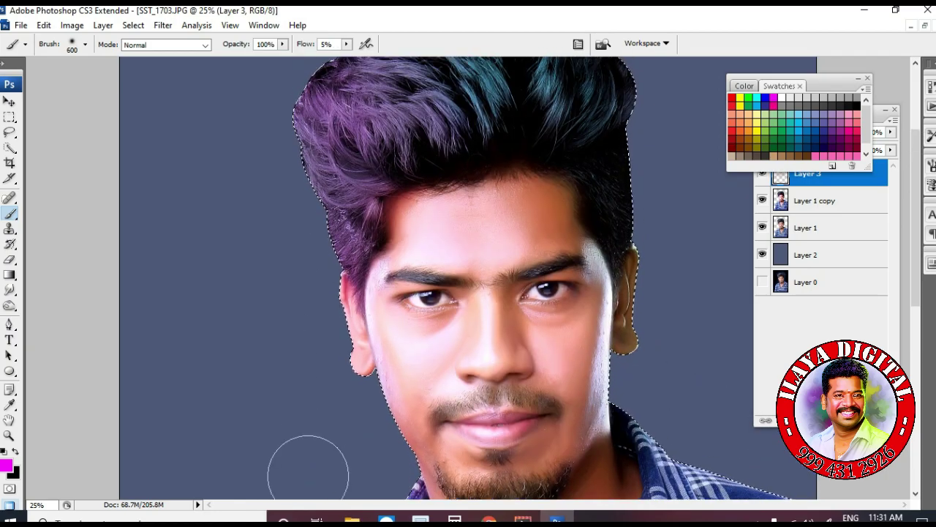
scroll(308, 468, up, 3)
Choose a red swatch and tint the skin along both sides of the nose with a 175 px brush
click(740, 97)
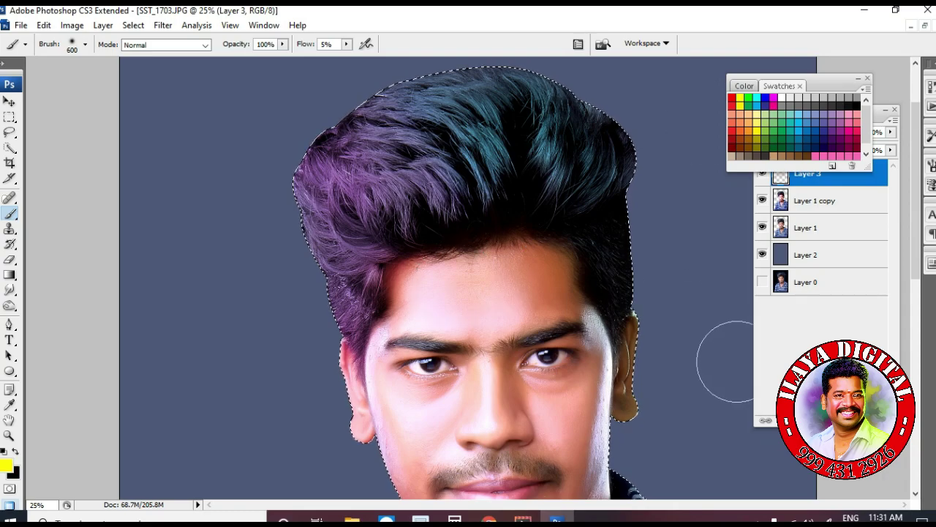
scroll(717, 351, down, 5)
click(732, 106)
key(bracketleft)
key(bracketleft)
key(bracketleft)
key(ctrl+plus)
key(ctrl+plus)
key(ctrl+plus)
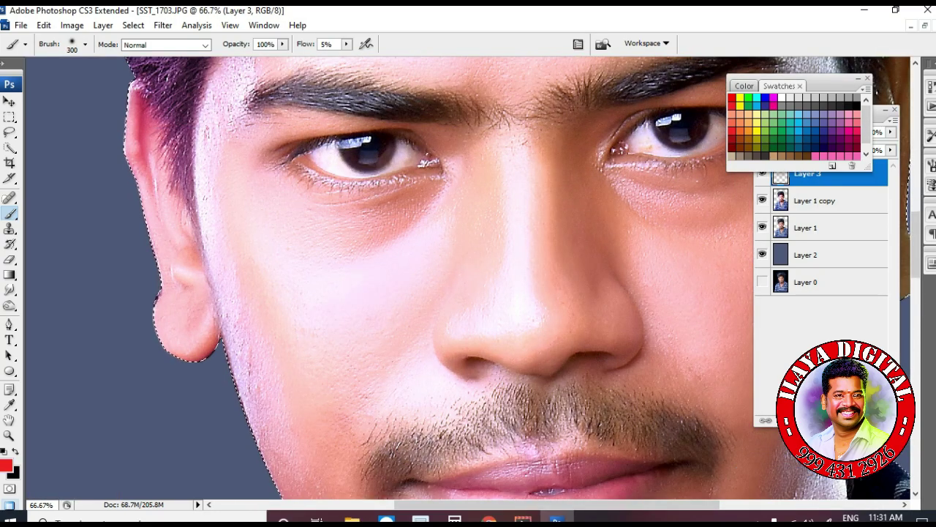
scroll(464, 286, down, 3)
key(bracketleft)
key(bracketleft)
key(bracketleft)
key(bracketleft)
key(bracketleft)
key(bracketleft)
key(bracketright)
key(bracketright)
key(bracketright)
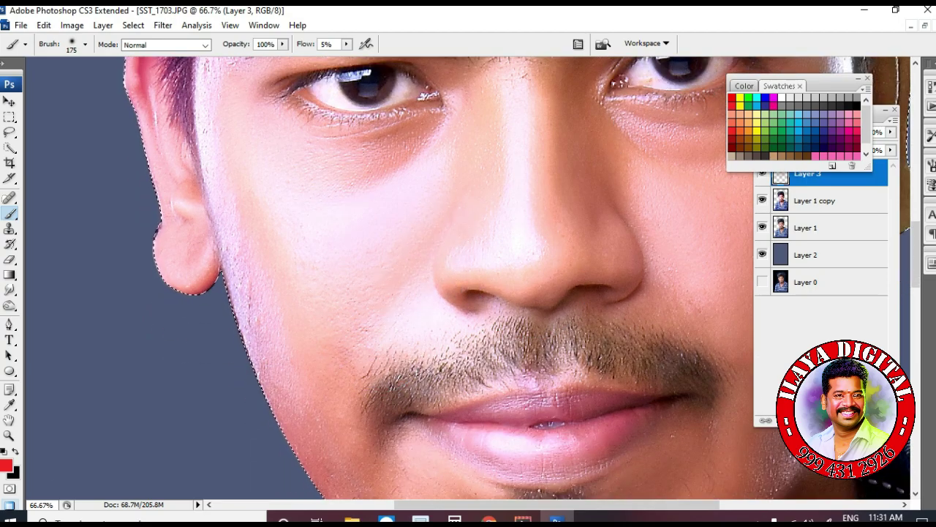
drag(444, 286, 459, 292)
drag(639, 255, 669, 274)
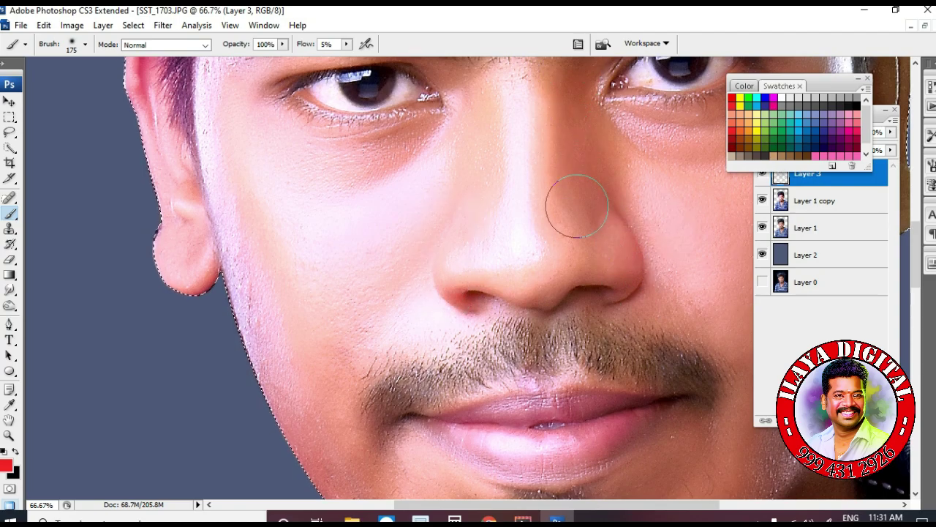
Tint the skin on the cheeks and around the mouth and chin red with the 175 px brush at 5% flow
scroll(512, 183, up, 3)
scroll(622, 270, up, 2)
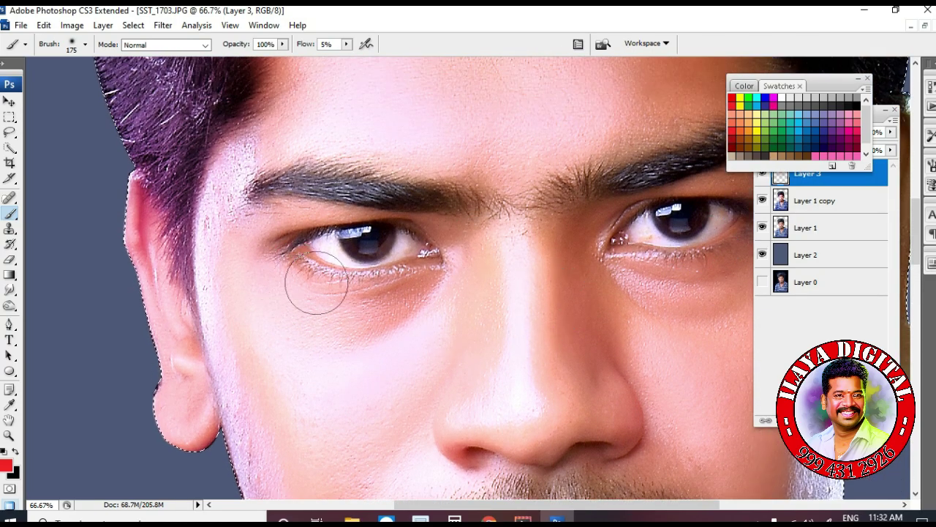
drag(643, 293, 349, 236)
scroll(534, 293, down, 4)
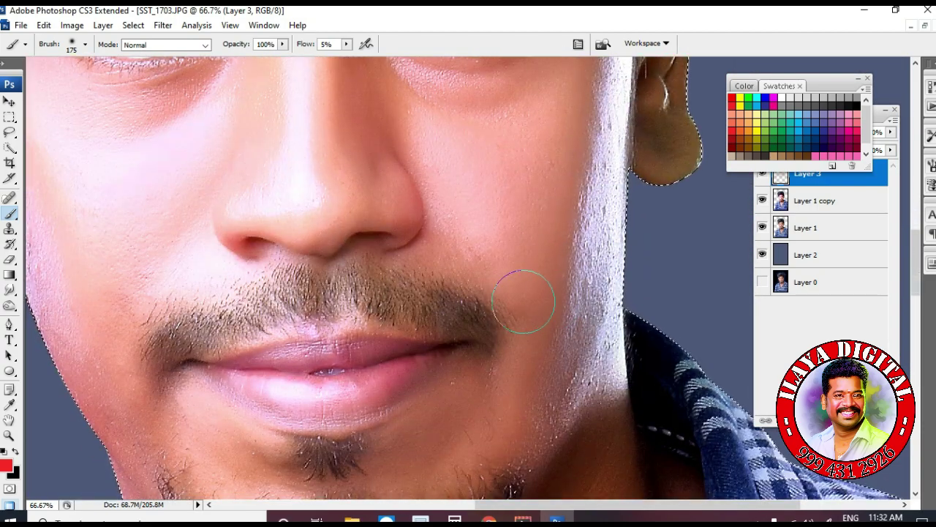
scroll(307, 366, down, 1)
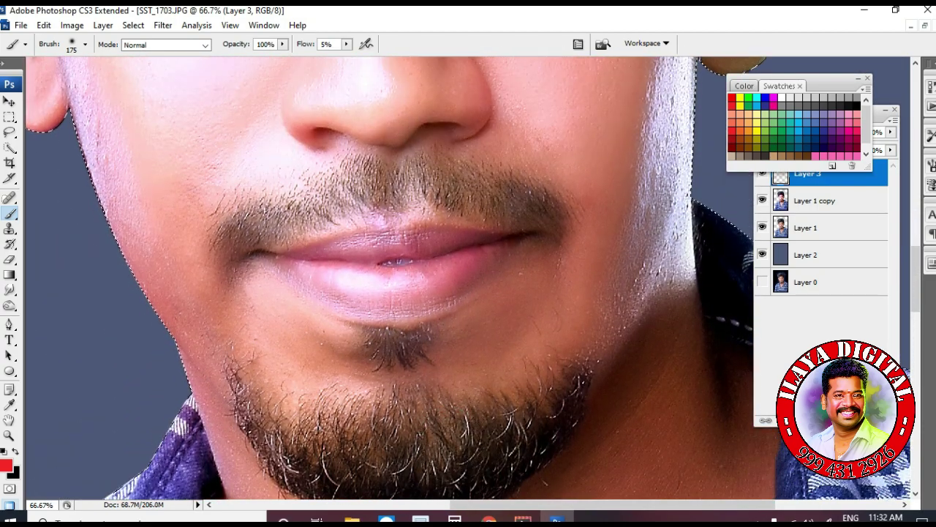
scroll(441, 426, down, 4)
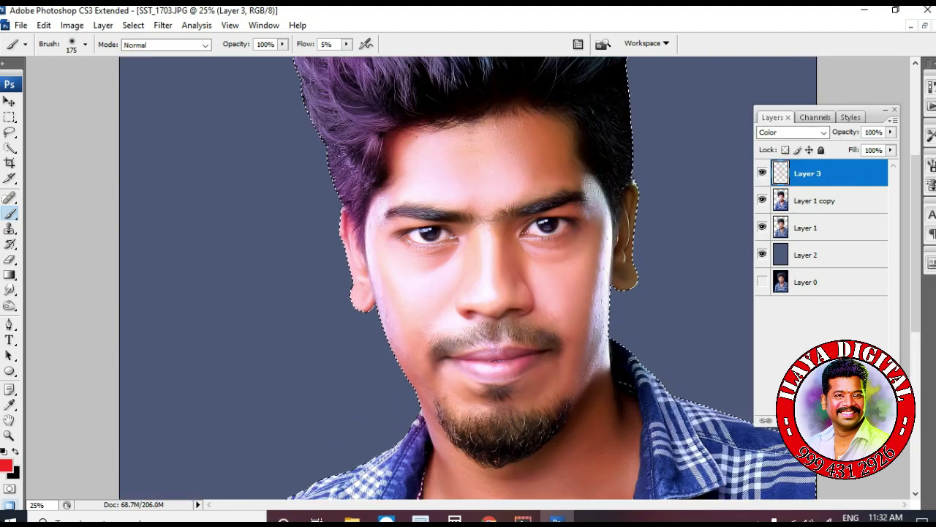
Merge the tint layer with Layer 1 copy and add a new empty layer above the merged one
shift+click(817, 200)
key(ctrl+e)
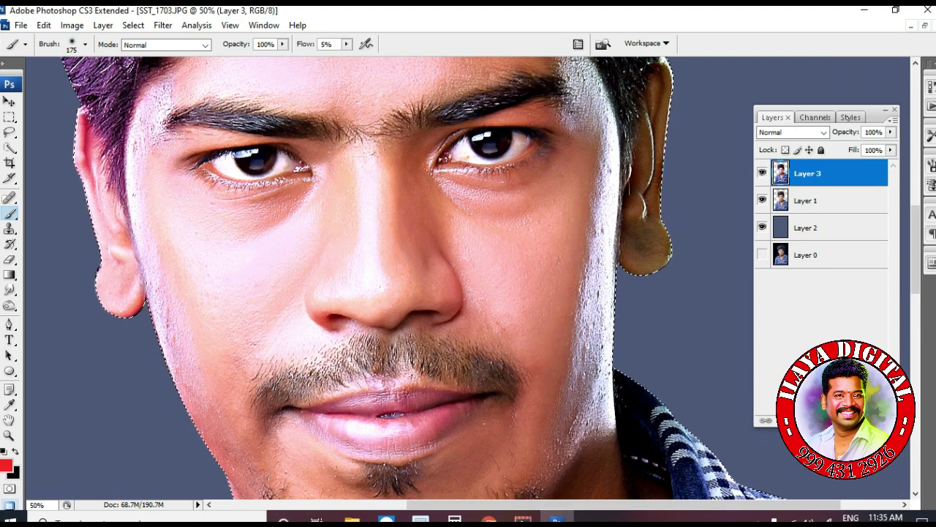
click(868, 420)
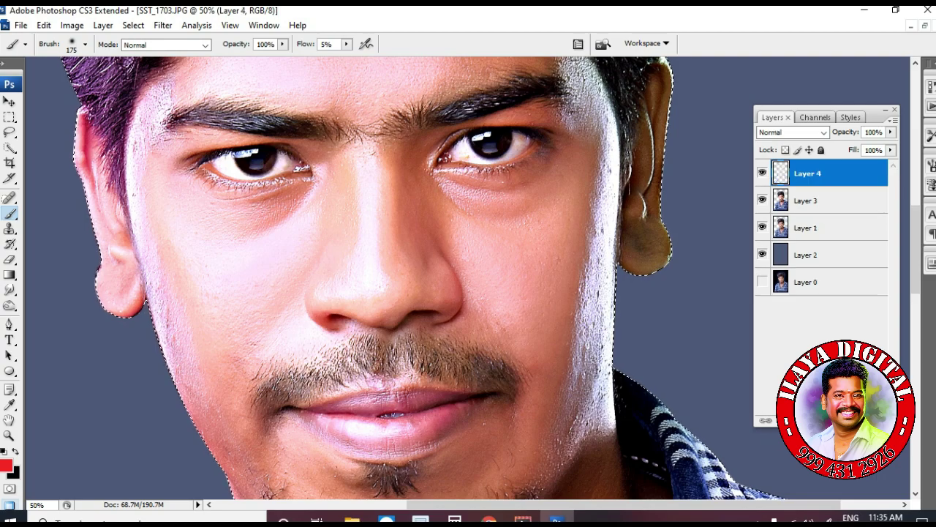
Set up the Smudge tool with the textured 65 px tip, enlarge it to 150 px and set the strength to 60%
key(r)
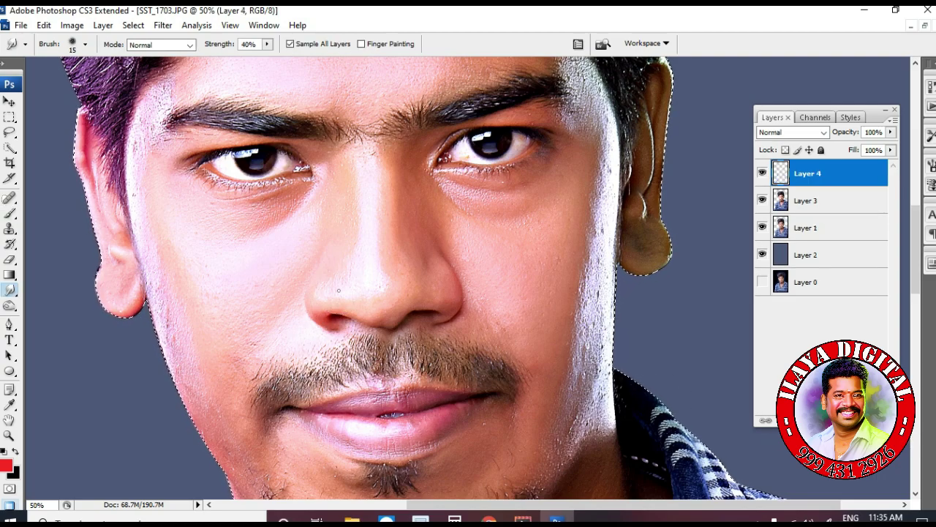
right_click(407, 182)
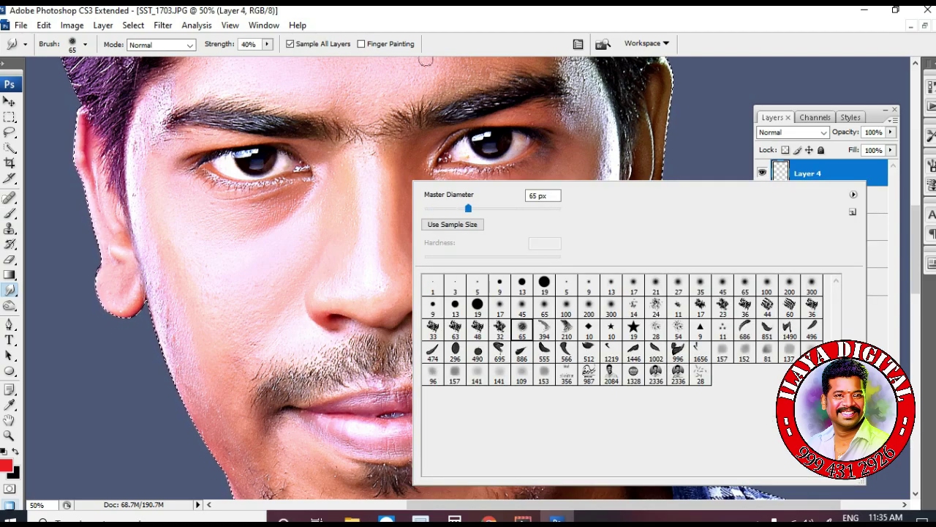
click(371, 231)
click(267, 44)
click(330, 196)
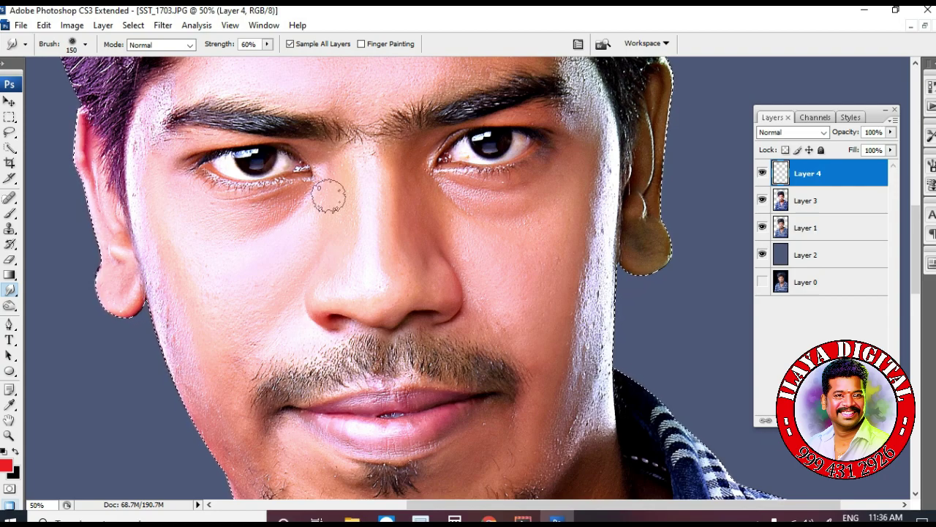
Smudge the highlights on the nose bridge and left nostril wing smooth with a 50 px brush at 70% strength
key(z)
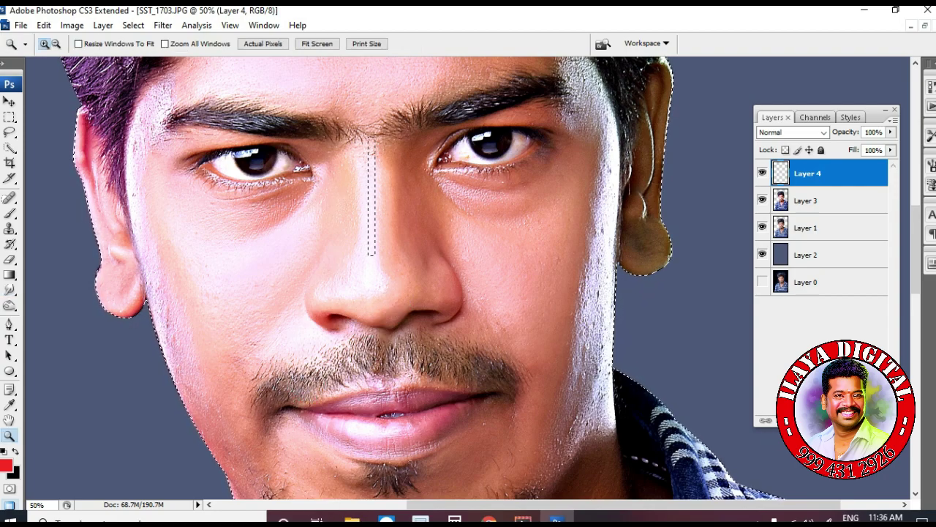
drag(368, 139, 462, 316)
click(412, 321)
key(ctrl+minus)
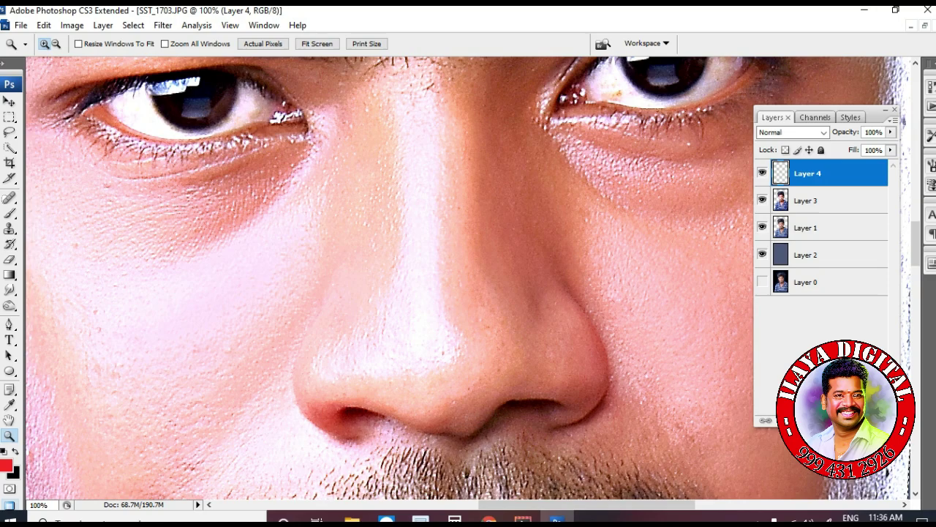
key(r)
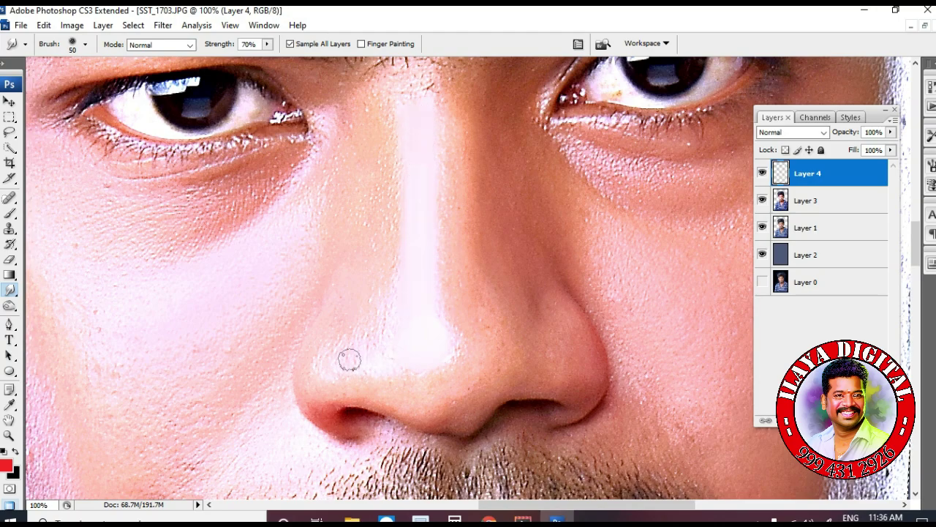
scroll(554, 343, up, 2)
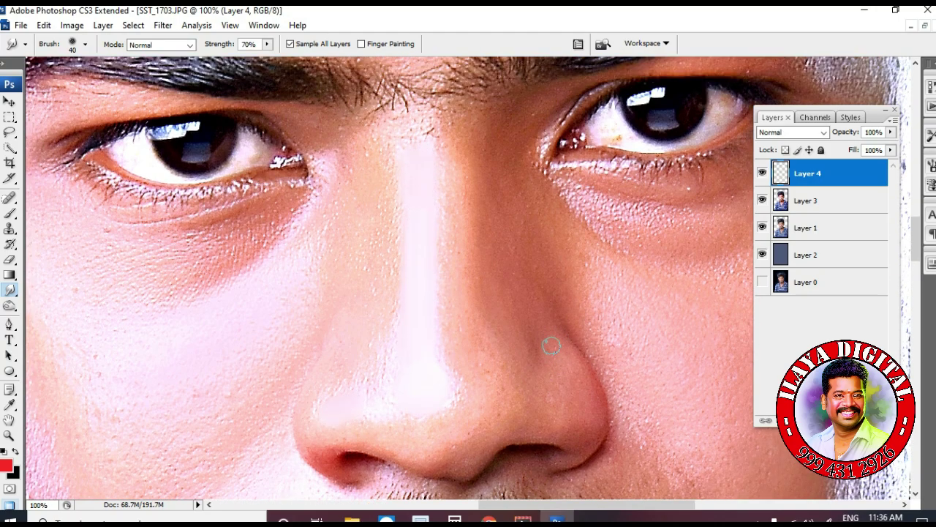
Try smudging the shaded crease above the right nostril wing with a 40 px brush at 70% strength
click(530, 351)
scroll(659, 366, down, 5)
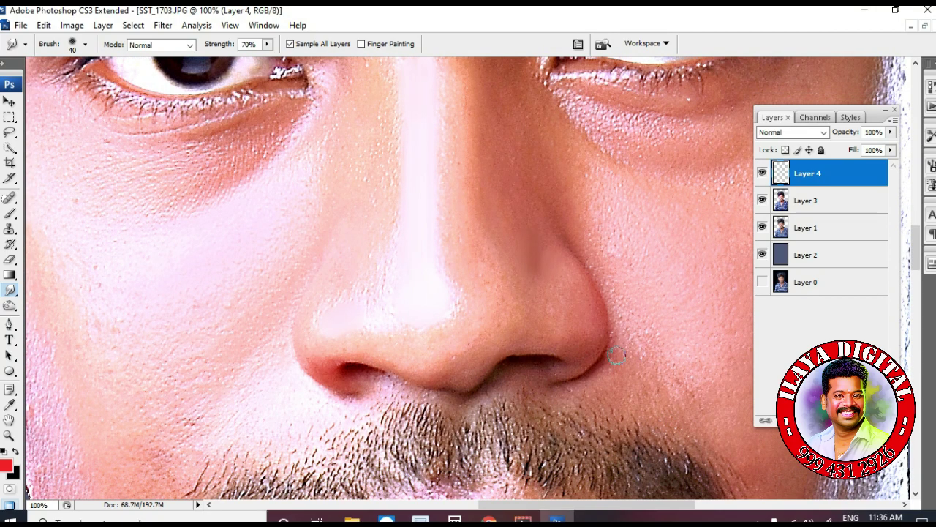
scroll(624, 285, up, 4)
drag(587, 342, 559, 353)
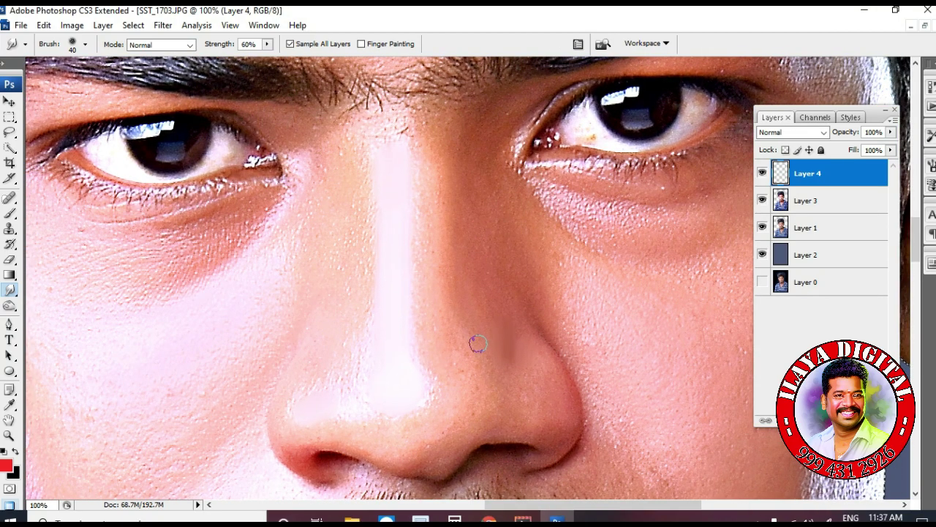
key(ctrl+plus)
key(ctrl+plus)
scroll(468, 344, down, 8)
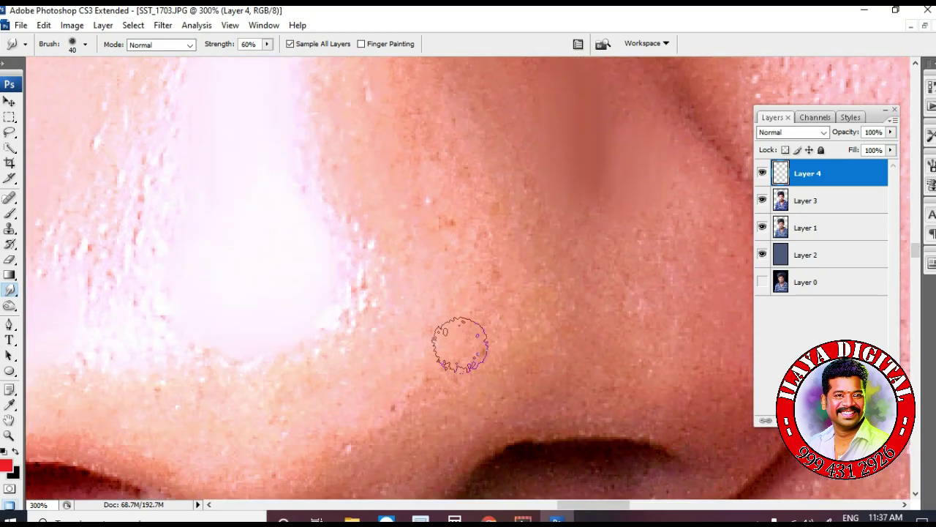
key(bracketleft)
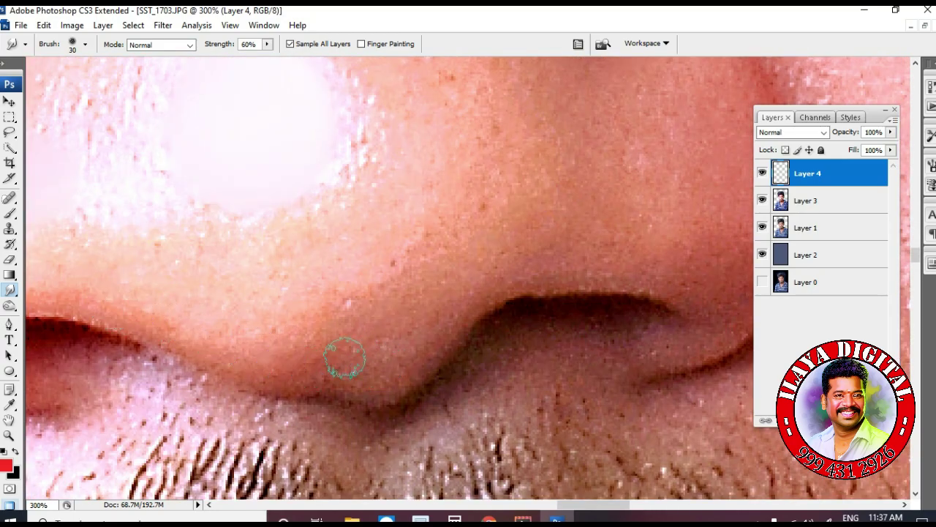
key(bracketright)
key(ctrl+minus)
key(ctrl+minus)
key(ctrl+minus)
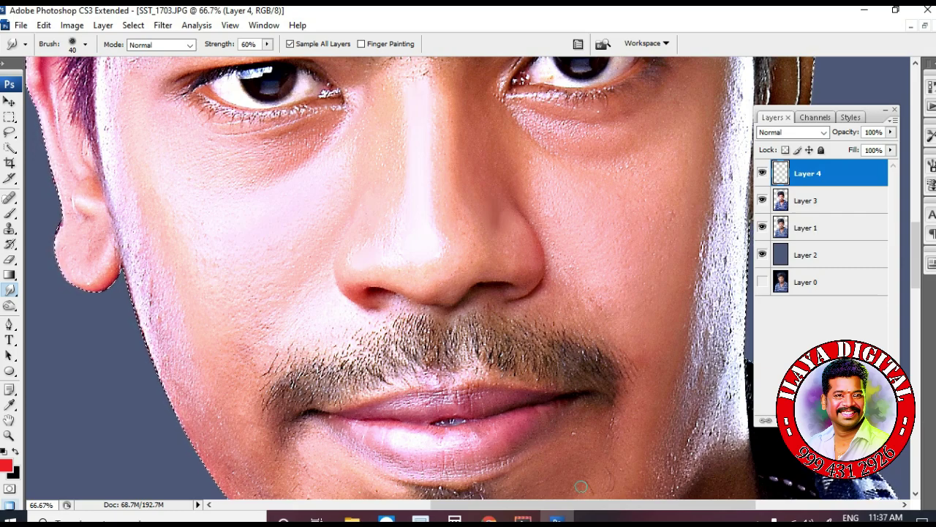
Smudge the lower edge of the nose from the left nostril rim across the tip with a 25–30 px brush at 60% strength
key(ctrl+plus)
key(ctrl+plus)
scroll(635, 345, up, 2)
scroll(614, 334, up, 5)
scroll(409, 393, down, 6)
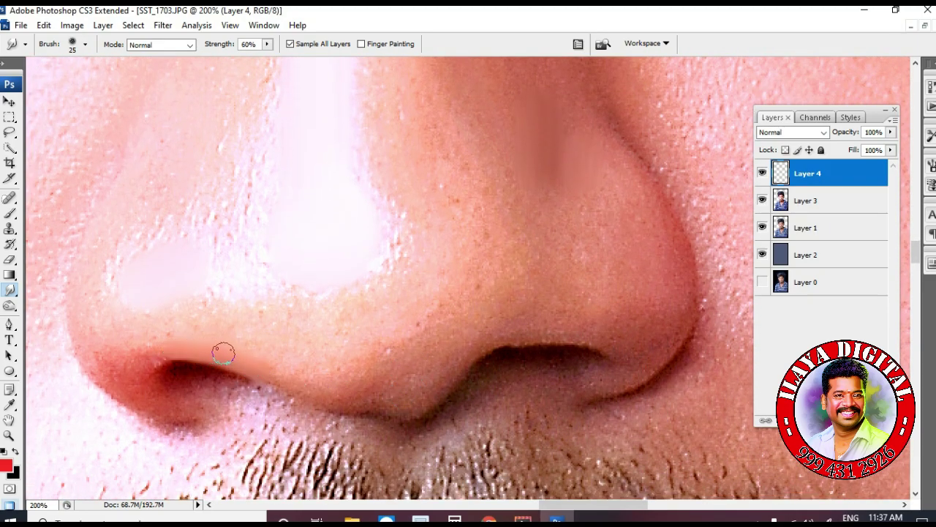
scroll(413, 350, down, 3)
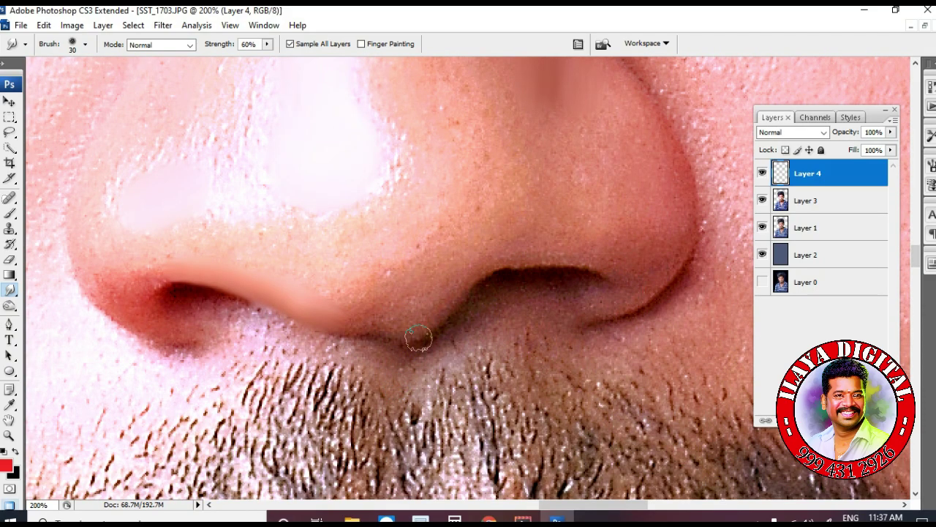
key(bracketleft)
mouse_move(419, 324)
mouse_down()
mouse_move(346, 326)
mouse_move(398, 332)
mouse_move(338, 321)
mouse_move(387, 330)
mouse_move(440, 320)
mouse_up()
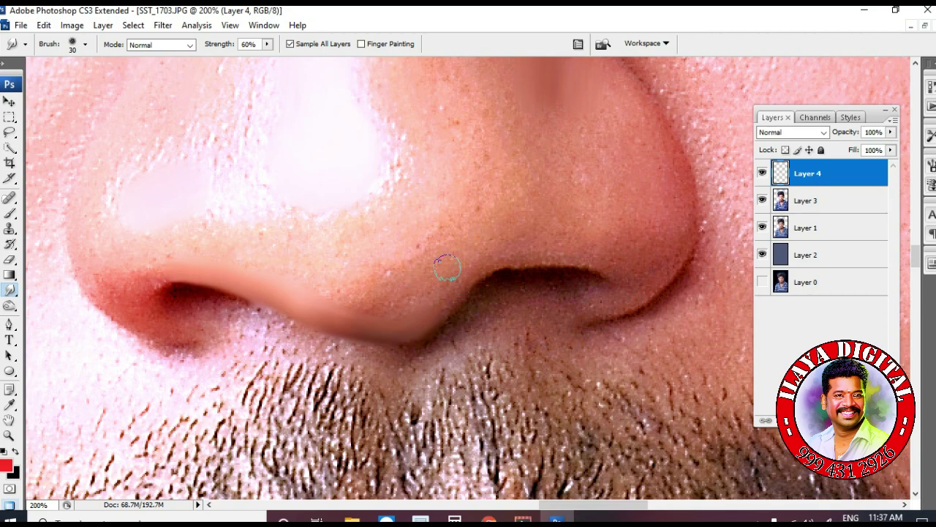
Try smudging the nose tip further up with a 30 px brush at 55% strength, and remove that smudging
key(bracketright)
scroll(447, 268, up, 2)
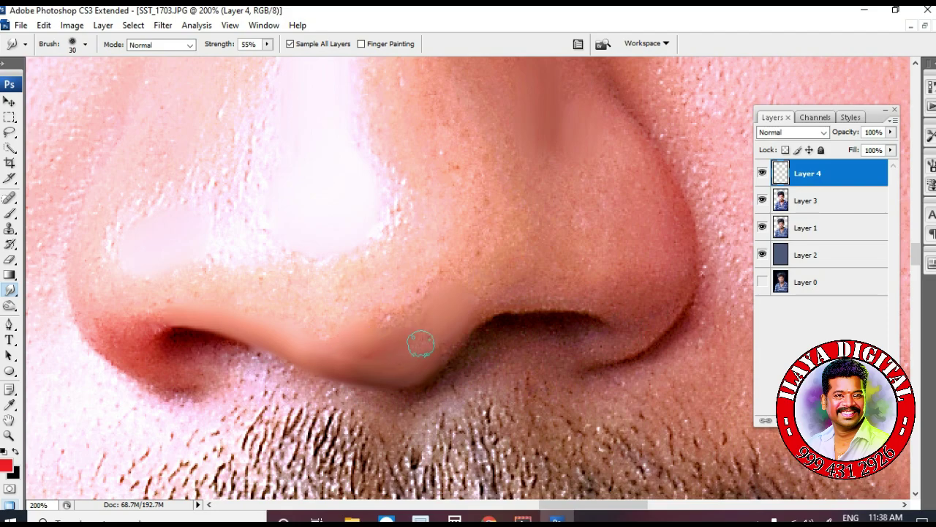
key(e)
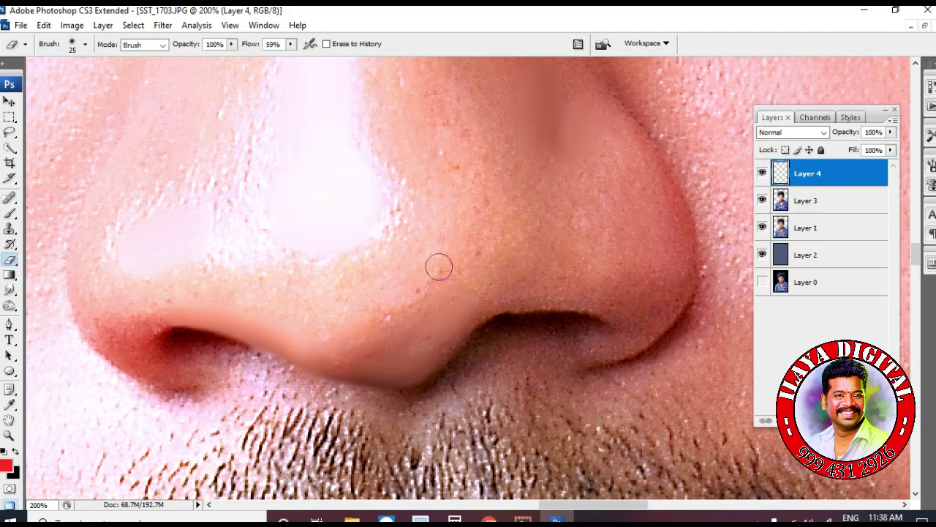
key(ctrl+plus)
key(t)
Smudge the underside of the nose tip up to the right nostril with a 30 px brush at 40% strength
key(r)
mouse_move(260, 394)
mouse_down()
mouse_move(247, 392)
mouse_move(245, 404)
mouse_move(168, 357)
mouse_move(252, 398)
mouse_up()
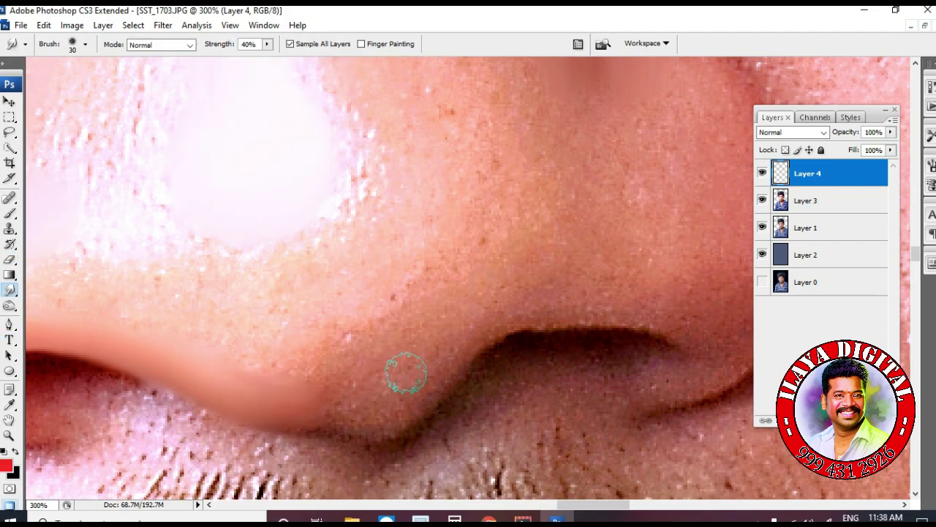
mouse_move(435, 377)
mouse_down()
mouse_move(359, 418)
mouse_move(376, 418)
mouse_move(310, 411)
mouse_up()
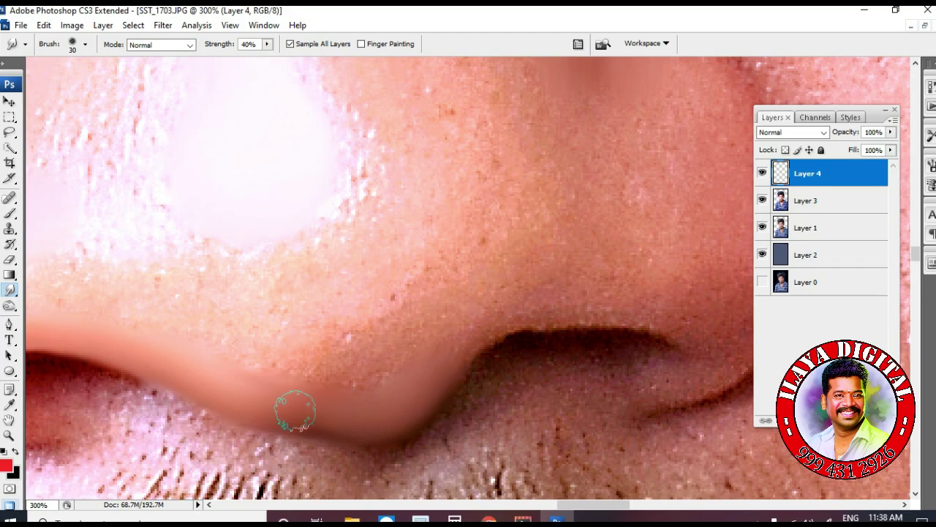
Smudge the skin around the upper rim and outer base of the right nostril with a 25 px brush at 40% strength
scroll(444, 354, down, 2)
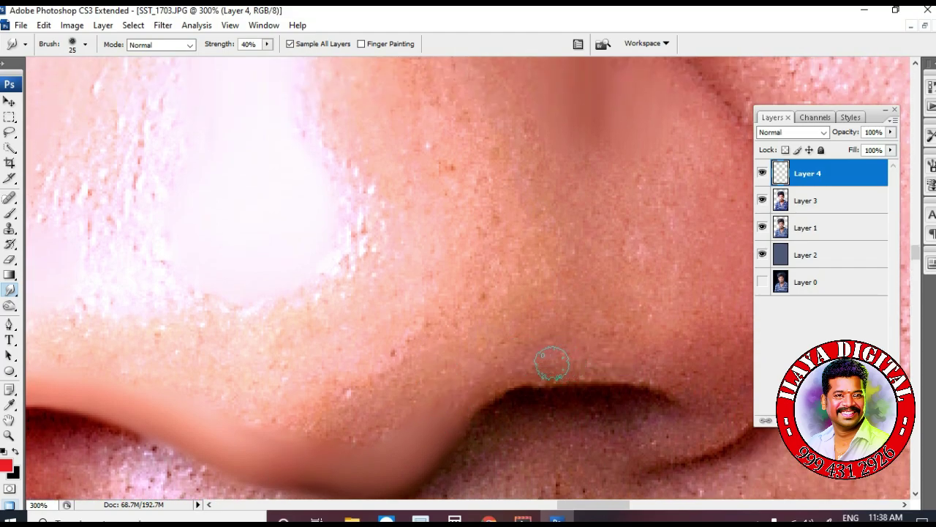
scroll(600, 362, down, 4)
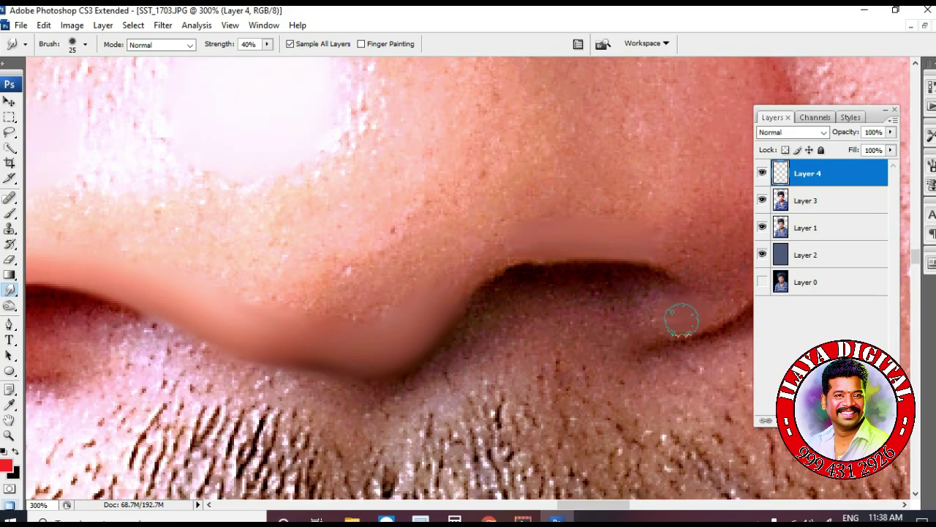
key(Tab)
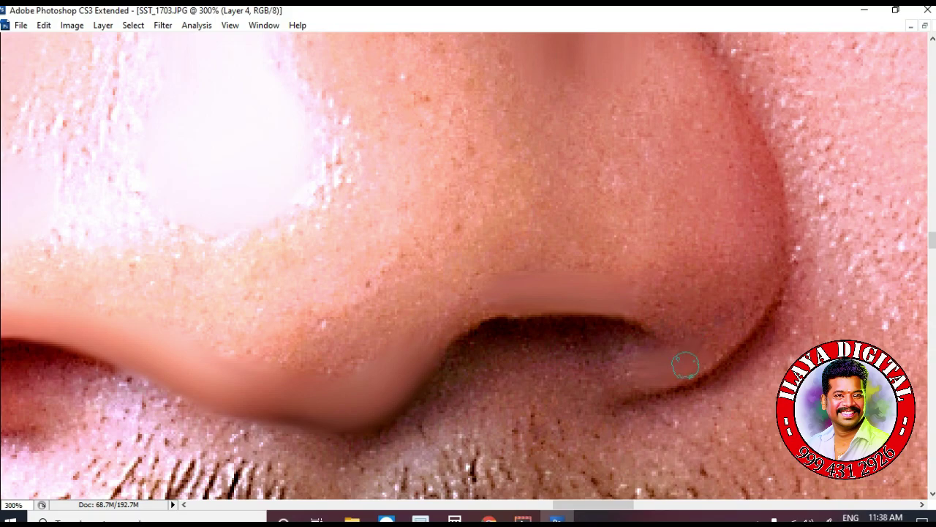
scroll(729, 313, up, 2)
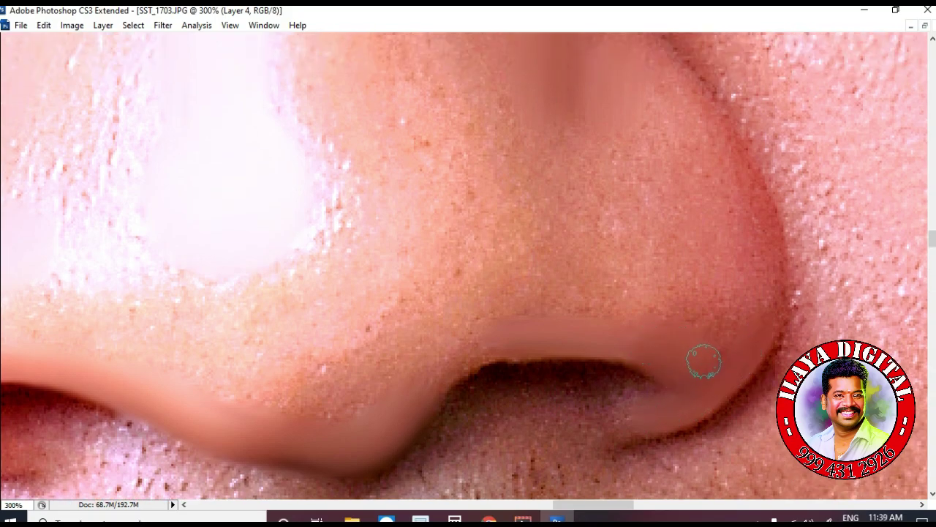
scroll(703, 361, down, 3)
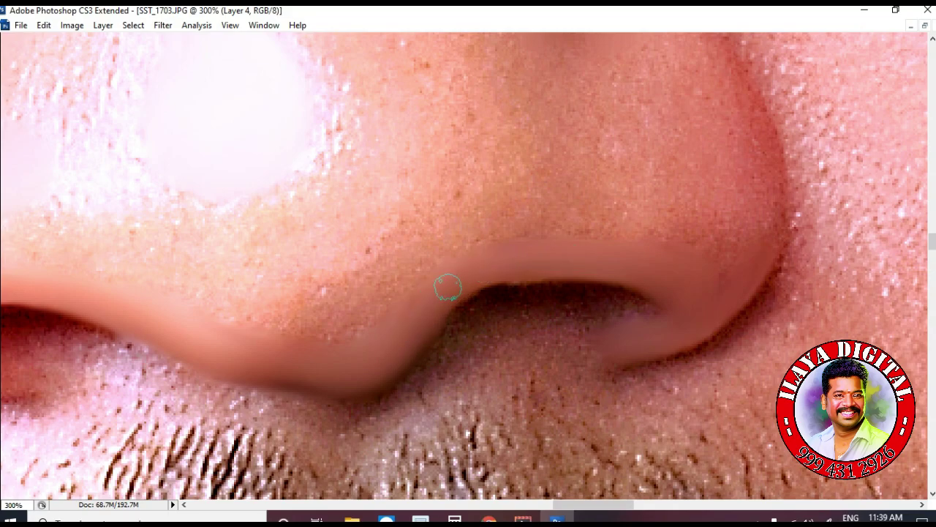
Remove the straight smear in the crease above the right nostril wing and smudge the shadow again along the side of the nose
scroll(630, 267, up, 10)
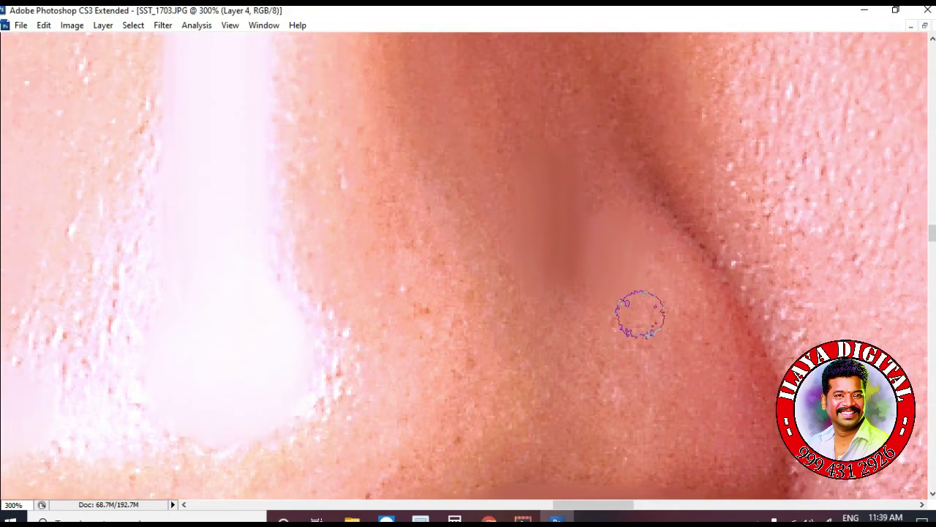
scroll(613, 351, down, 5)
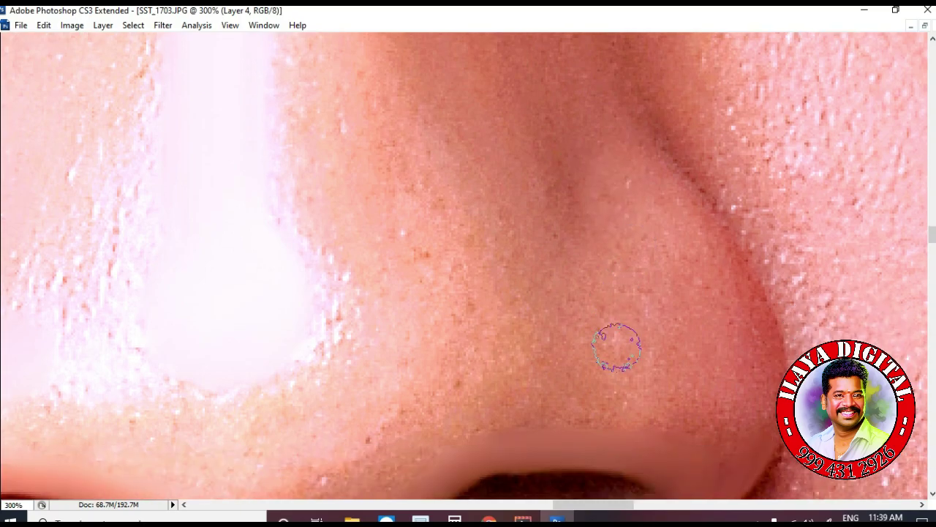
scroll(616, 345, up, 5)
drag(550, 229, 535, 161)
scroll(535, 251, up, 1)
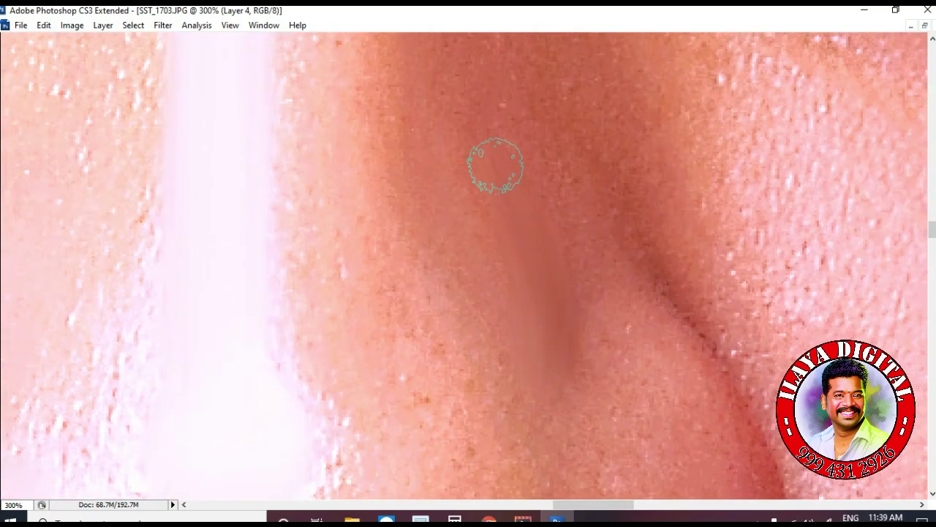
drag(500, 315, 494, 234)
scroll(571, 263, down, 2)
Smudge the right nostril wing smooth from its upper end down to the skin just above the nostril opening
drag(616, 232, 609, 191)
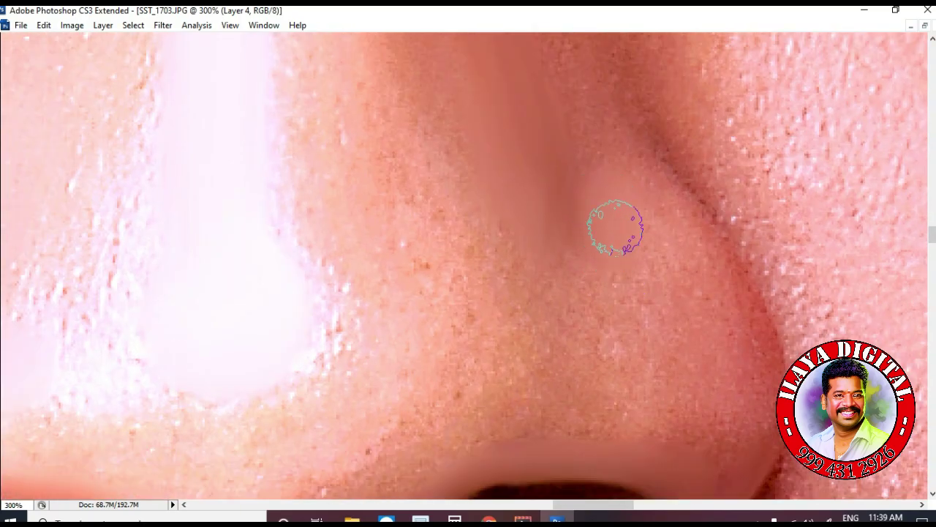
scroll(658, 270, up, 2)
scroll(653, 293, down, 4)
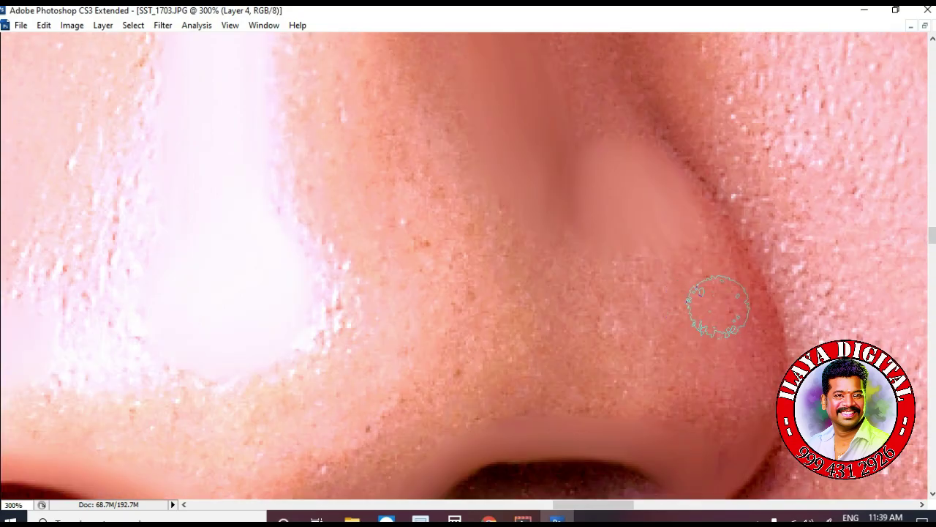
mouse_move(645, 272)
mouse_down()
mouse_move(674, 230)
mouse_move(656, 145)
mouse_move(695, 193)
mouse_move(666, 159)
mouse_move(738, 324)
mouse_up()
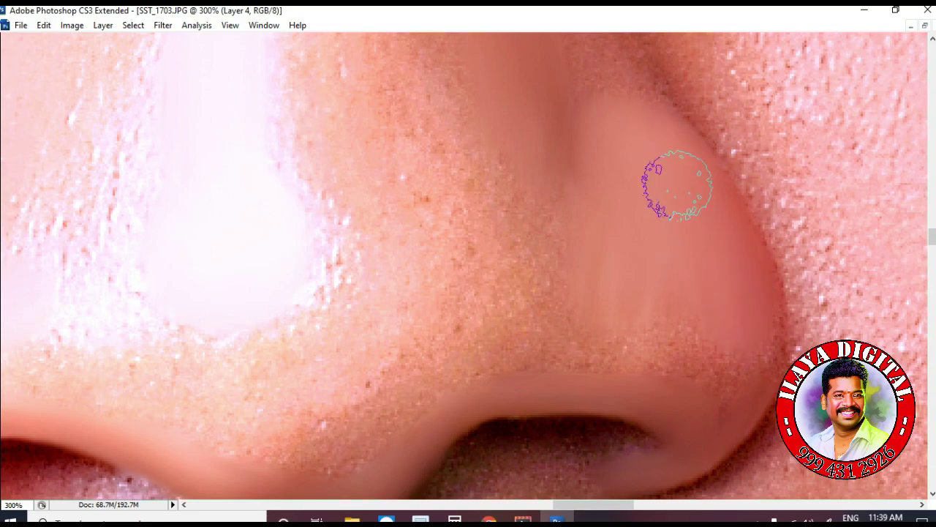
scroll(727, 263, down, 3)
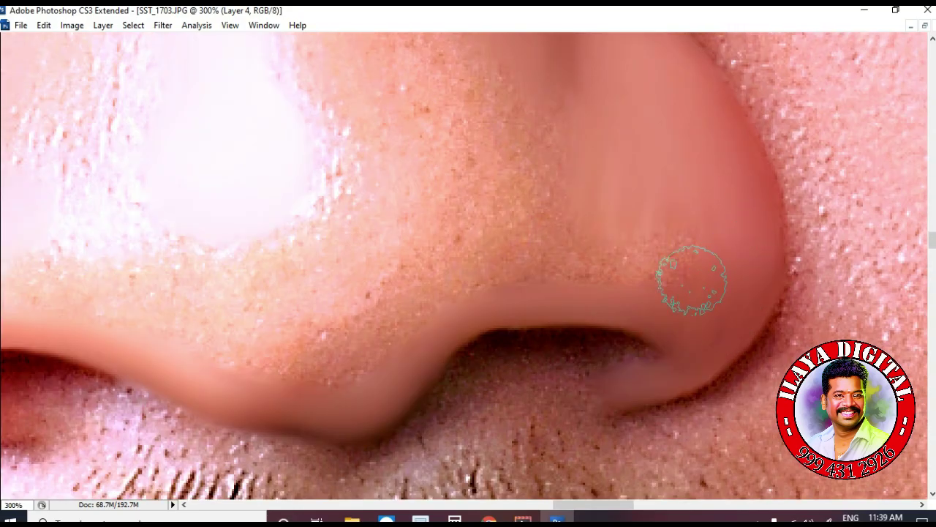
mouse_move(656, 265)
mouse_down()
mouse_move(677, 258)
mouse_move(650, 272)
mouse_up()
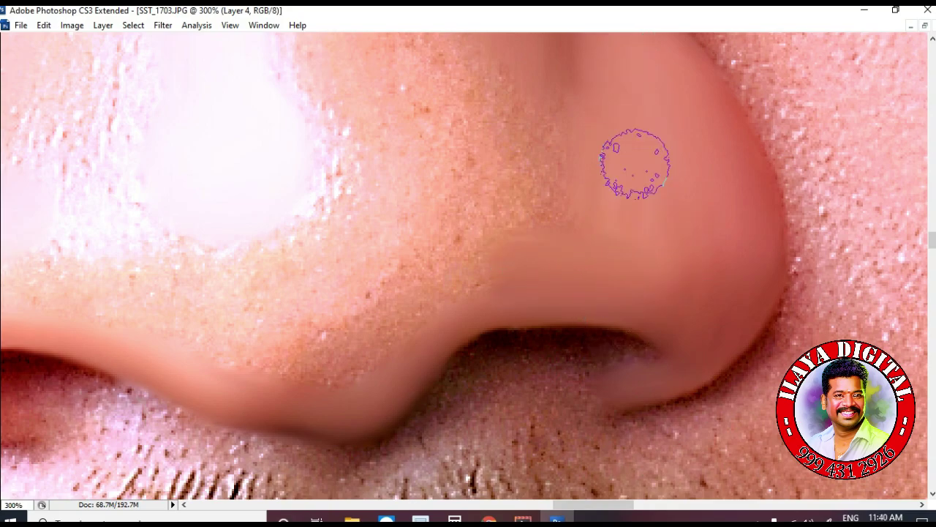
Even out the middle and upper part of the right nostril wing by smudging it with a larger brush
scroll(621, 261, up, 3)
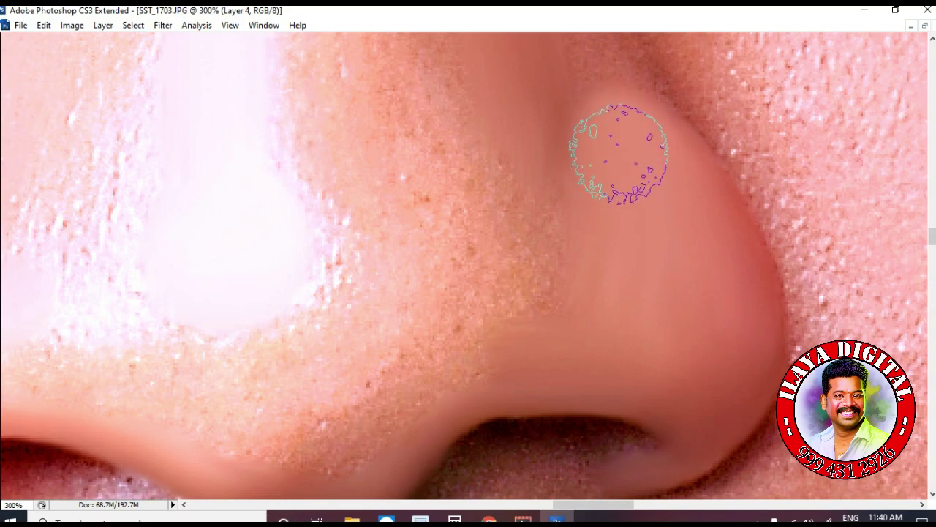
scroll(621, 161, up, 3)
scroll(633, 264, down, 3)
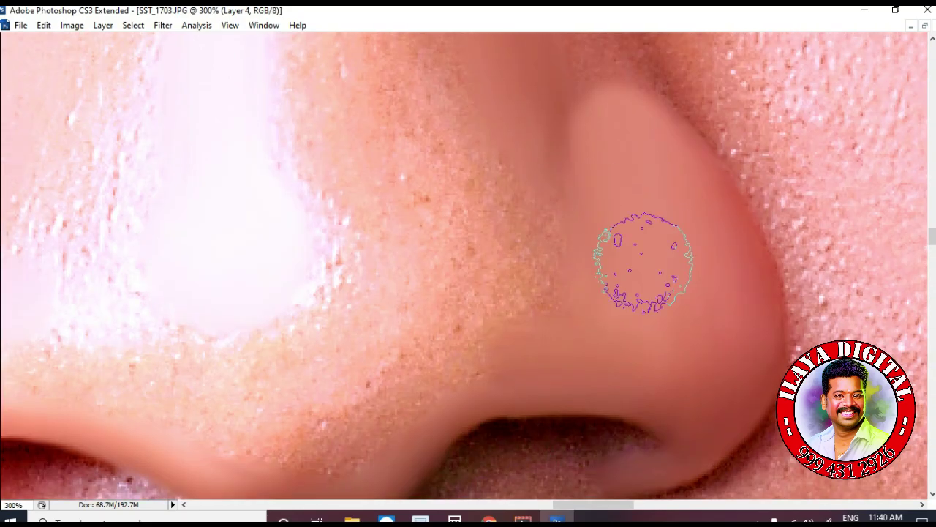
scroll(434, 217, down, 3)
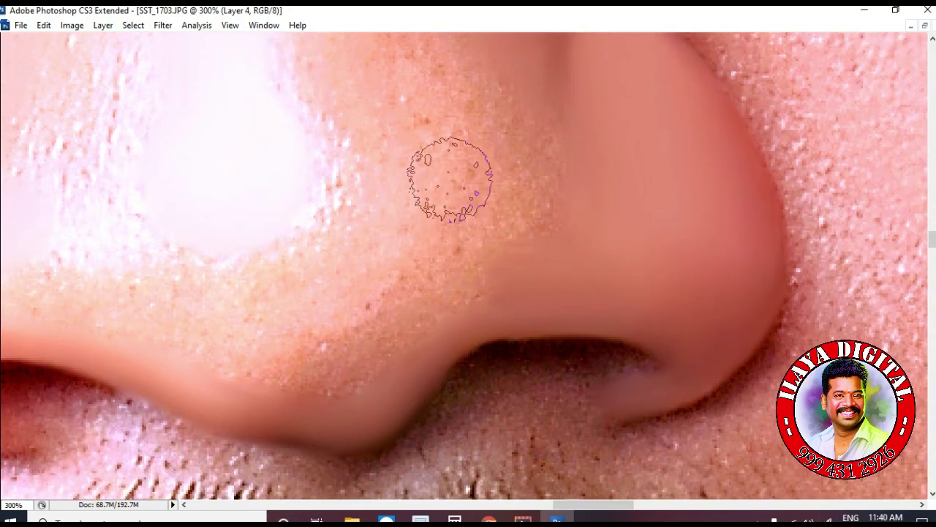
Smudge the grainy skin on the nose tip, blending the white highlight's lower and right edges into the surrounding tone
scroll(457, 224, up, 3)
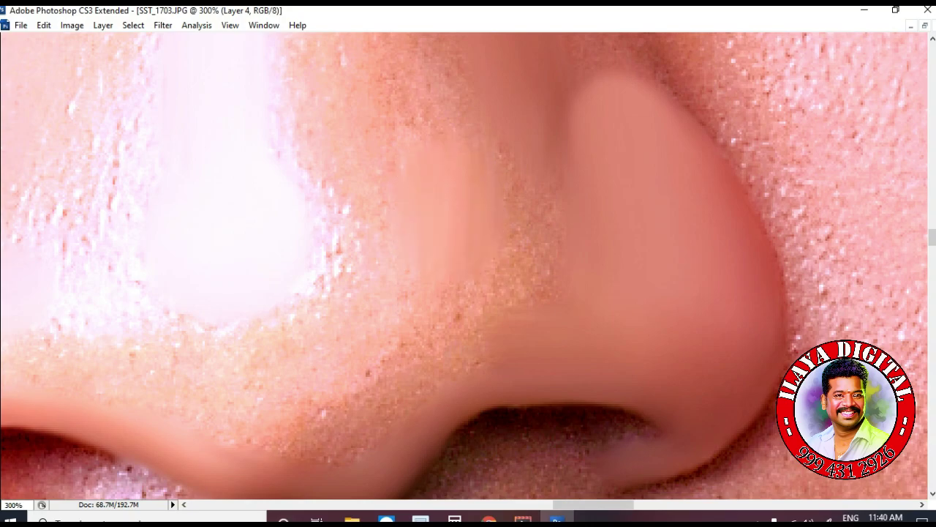
scroll(455, 187, down, 3)
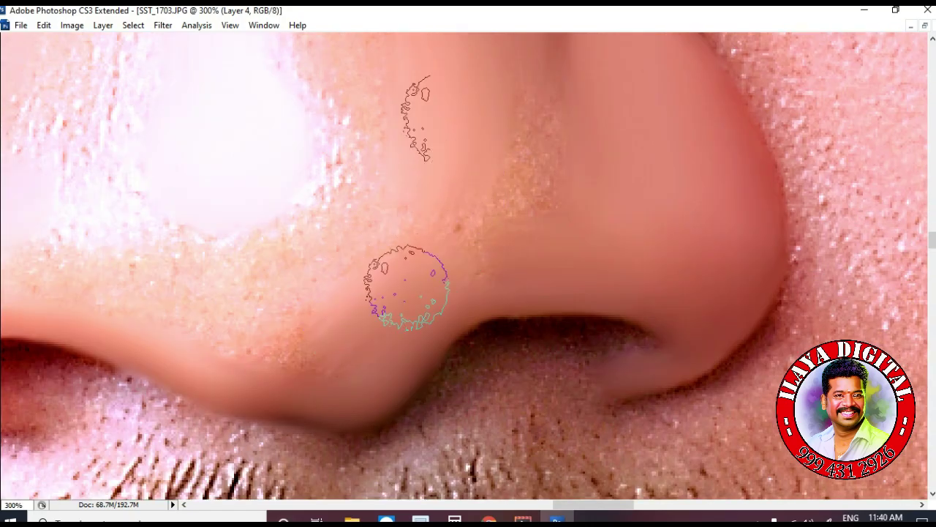
scroll(468, 262, down, 3)
mouse_move(208, 261)
mouse_down()
mouse_move(242, 251)
mouse_move(193, 238)
mouse_move(291, 282)
mouse_move(326, 254)
mouse_up()
scroll(295, 324, up, 5)
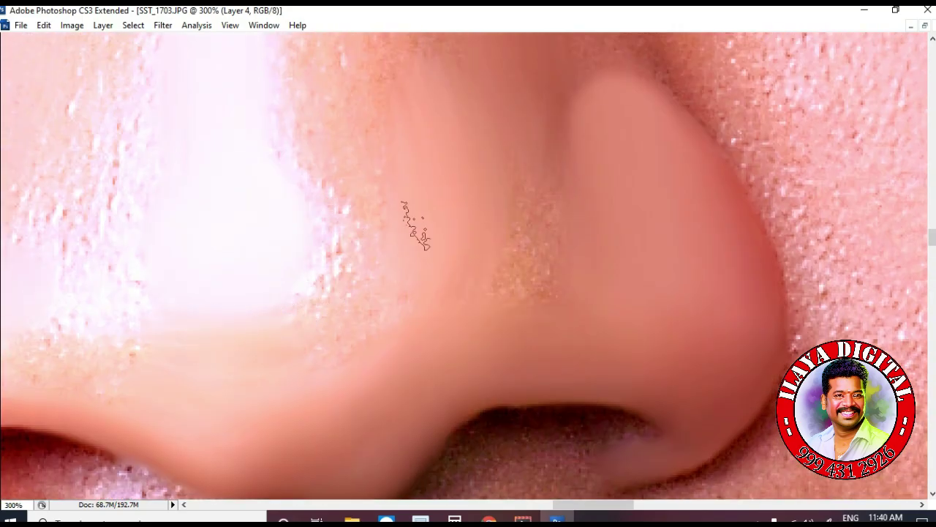
mouse_move(326, 230)
mouse_down()
mouse_move(320, 209)
mouse_move(330, 172)
mouse_move(362, 165)
mouse_up()
scroll(369, 190, down, 3)
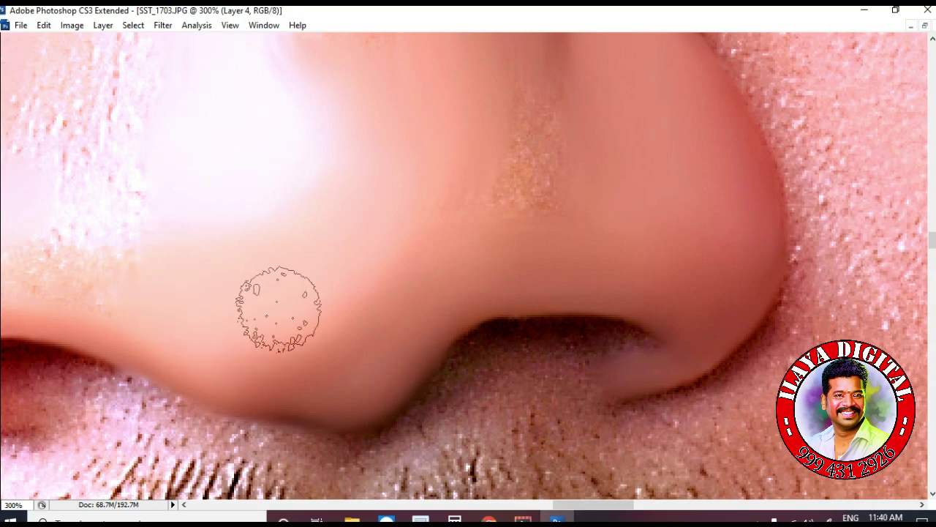
Smudge the remaining grainy patch between the nose tip and the right nostril wing
scroll(445, 250, up, 5)
key(bracketright)
scroll(512, 231, down, 3)
scroll(512, 188, up, 2)
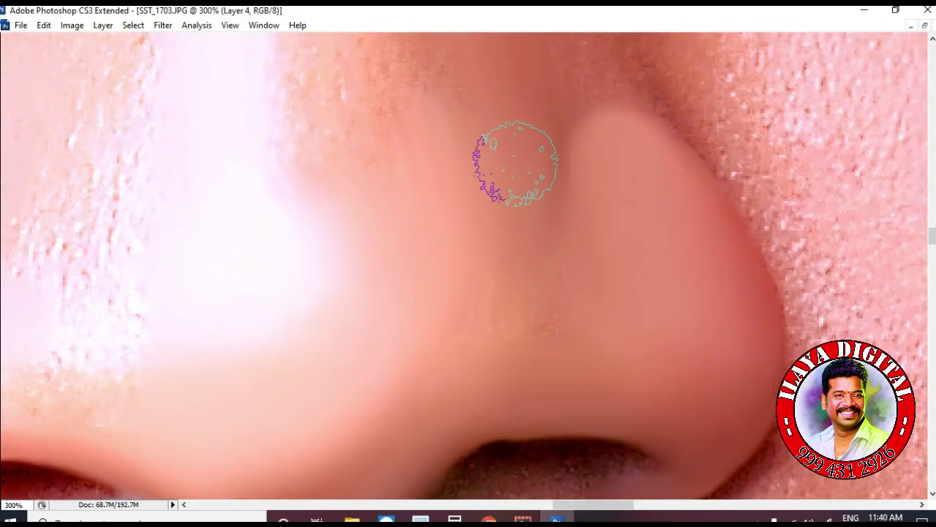
scroll(409, 347, down, 2)
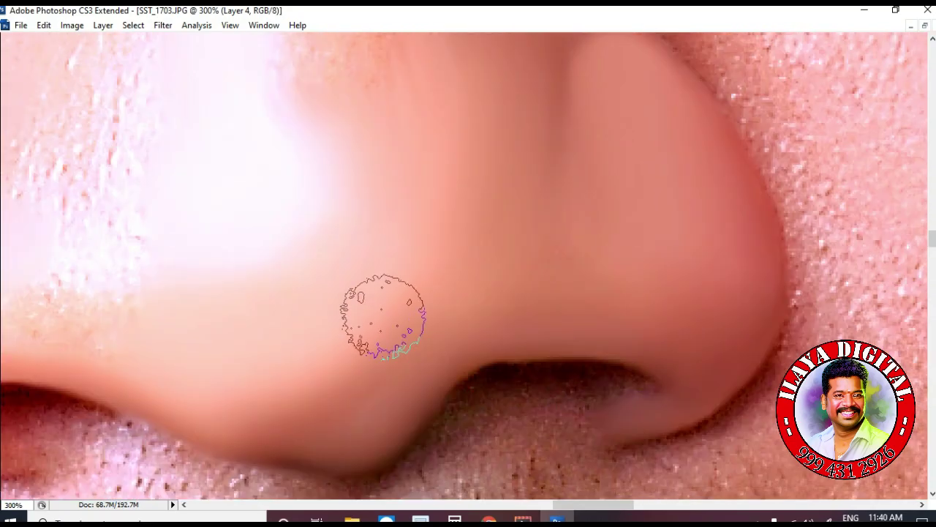
scroll(495, 300, up, 2)
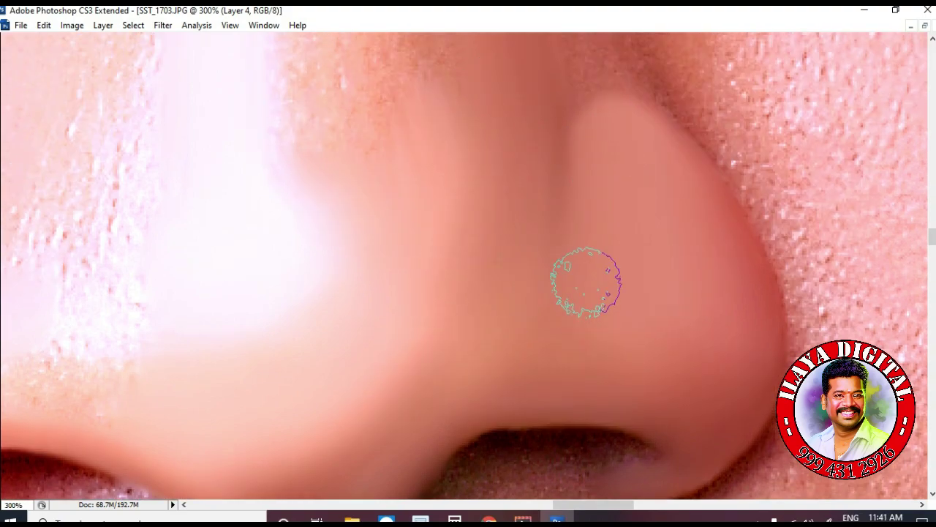
Smudge the shadow above the right nostril wing and refine the wing's upper edge along the crease
scroll(240, 314, up, 2)
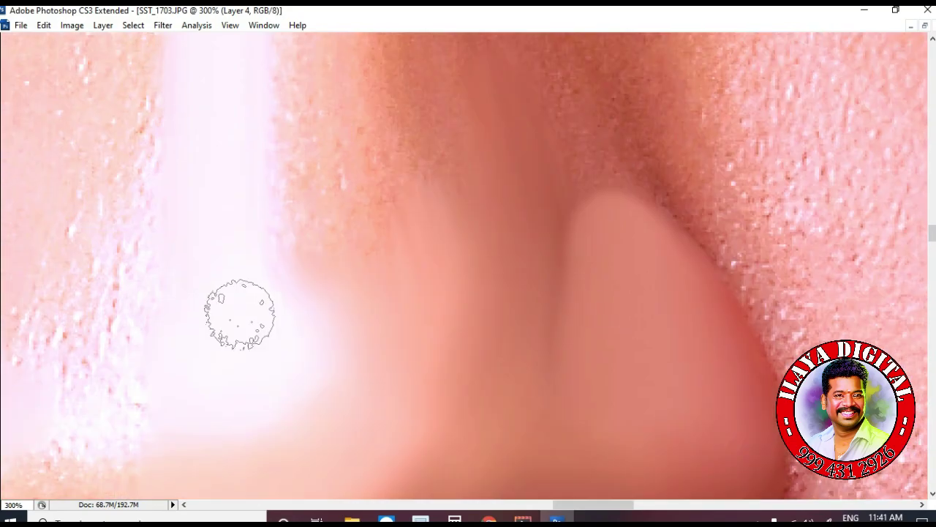
scroll(240, 315, up, 3)
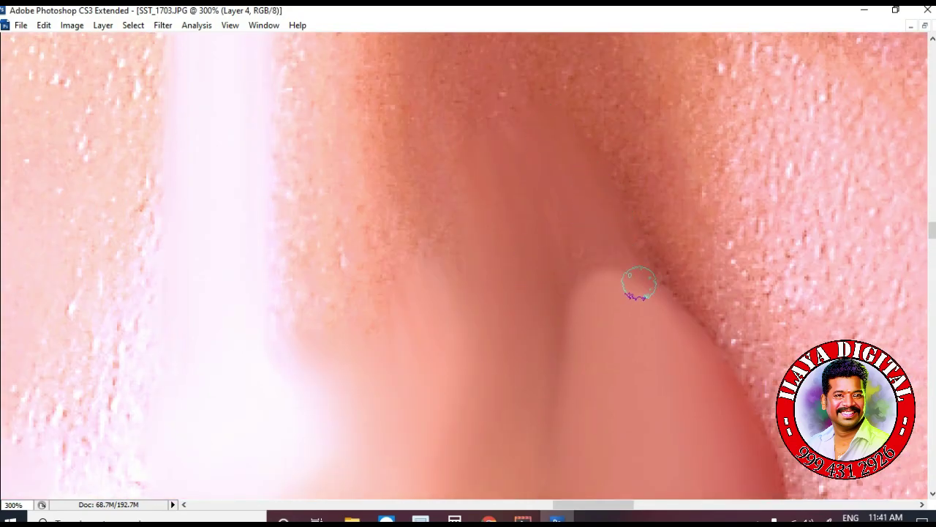
drag(626, 295, 591, 286)
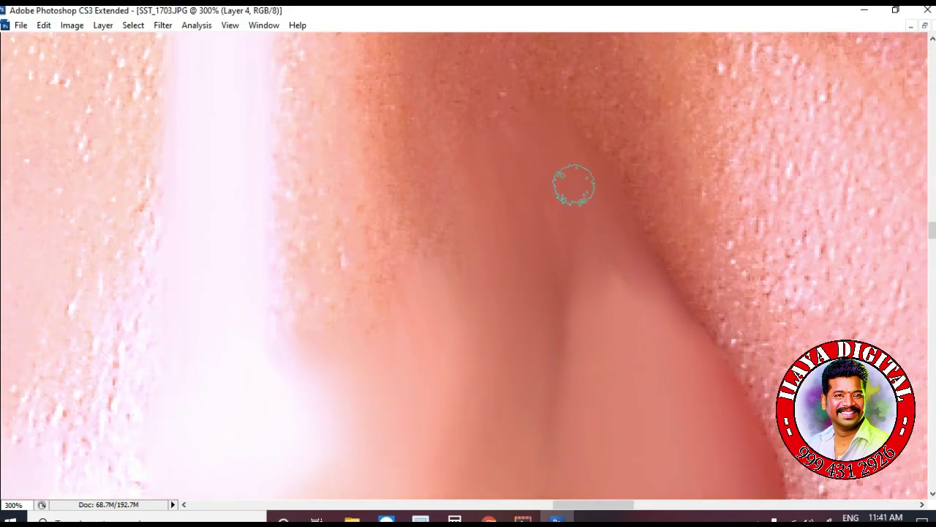
key(])
drag(610, 347, 608, 278)
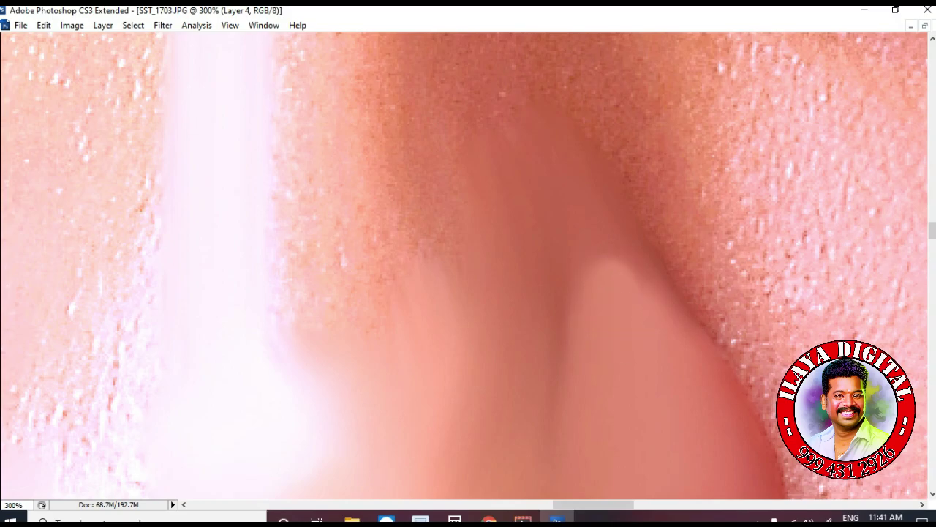
Compare the nose with and without the smudging by repeatedly hiding and showing Layer 4 at 66.67% zoom
scroll(622, 419, down, 4)
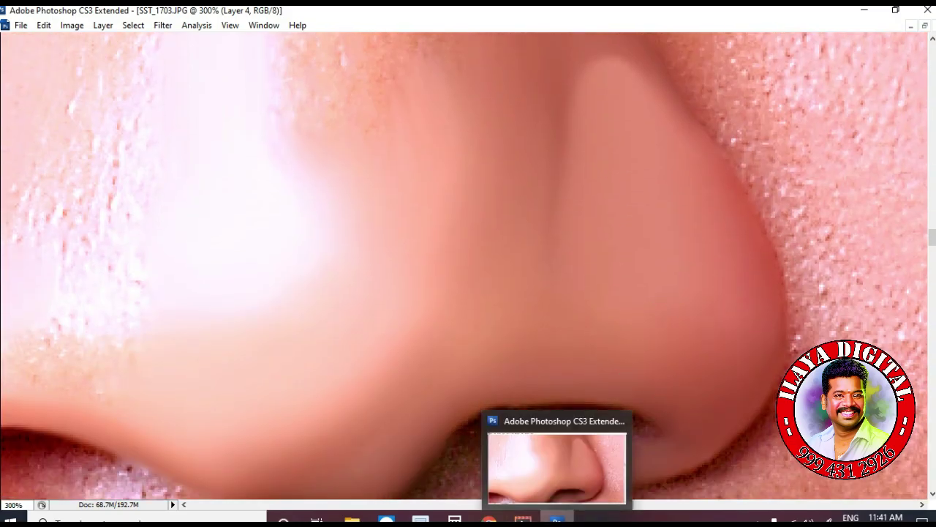
key(ctrl+minus)
key(ctrl+minus)
key(ctrl+minus)
key(Tab)
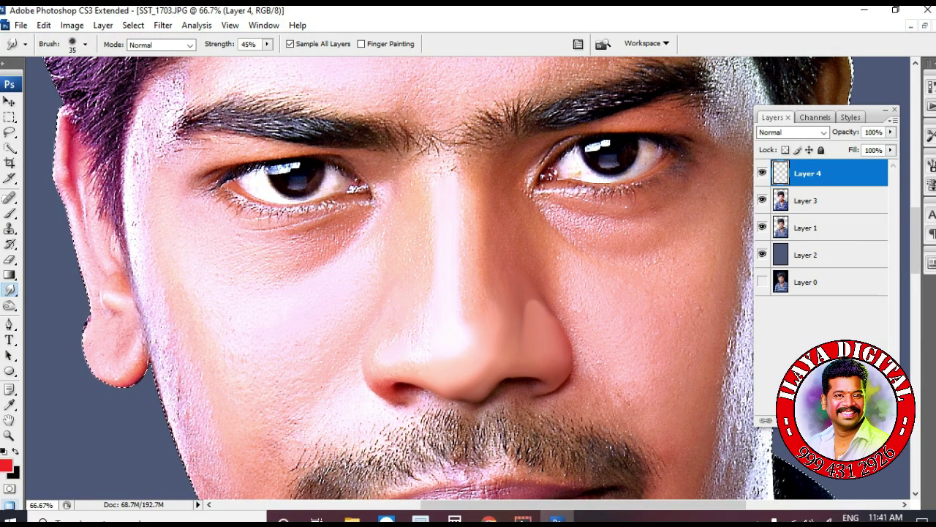
click(762, 174)
click(762, 173)
click(762, 174)
click(762, 174)
click(762, 173)
click(762, 174)
click(762, 173)
click(762, 174)
click(762, 173)
click(762, 174)
click(762, 173)
click(763, 173)
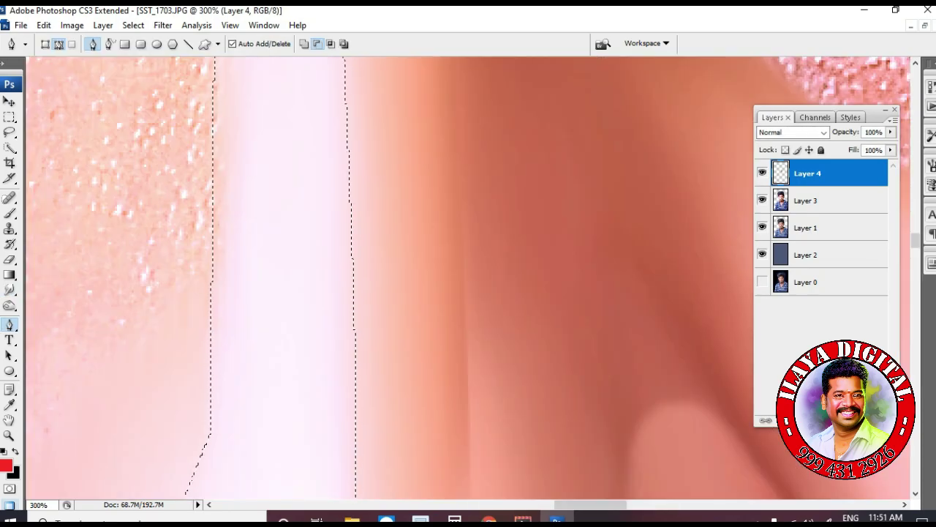
Try smudging the selected nose bridge highlight upward with a 100 px brush at 40% strength, and undo the stroke
key(ctrl+minus)
key(ctrl+minus)
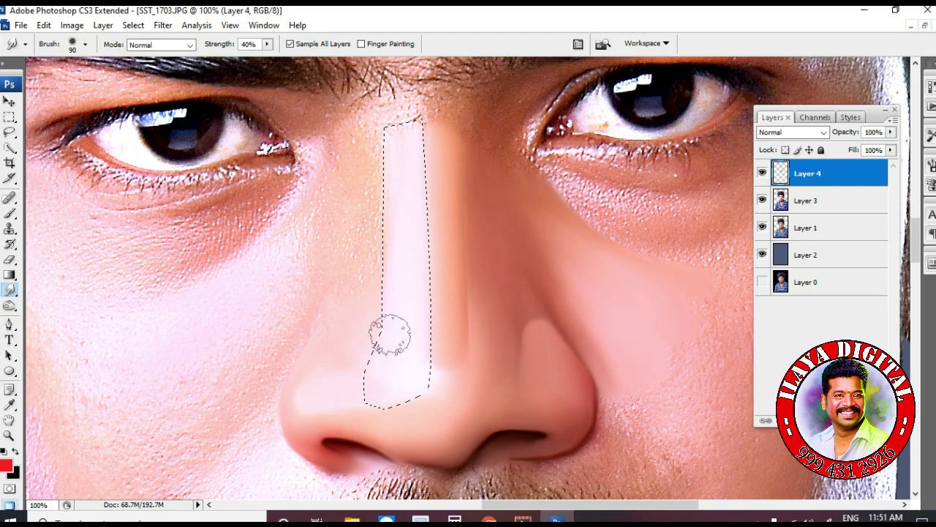
key(bracketright)
key(bracketright)
key(bracketleft)
drag(408, 293, 406, 114)
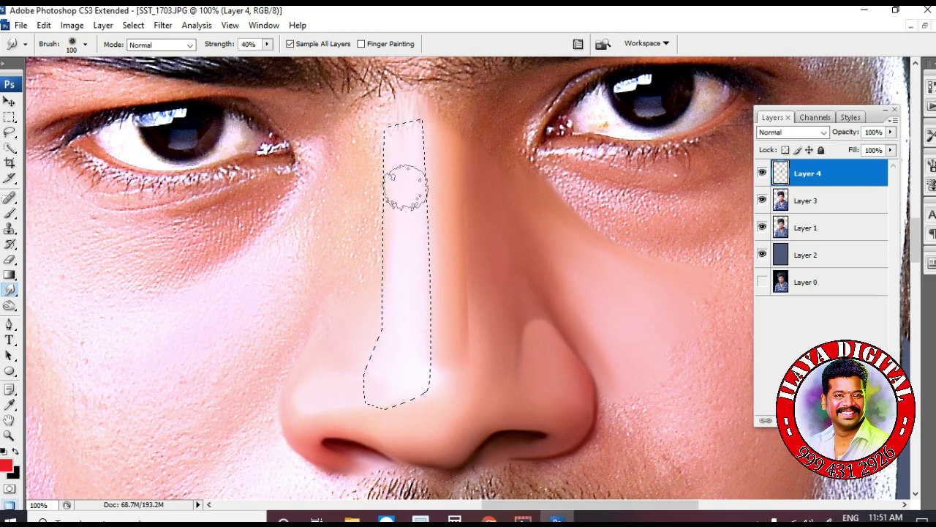
key(ctrl+z)
Smudge the selected nose bridge highlight lengthwise with a 100 px brush at 40% strength, and remove the selection
key(bracketright)
key(bracketleft)
mouse_move(409, 294)
mouse_down()
mouse_move(413, 150)
mouse_move(413, 321)
mouse_move(426, 321)
mouse_move(395, 405)
mouse_move(387, 381)
mouse_move(398, 344)
mouse_move(396, 142)
mouse_up()
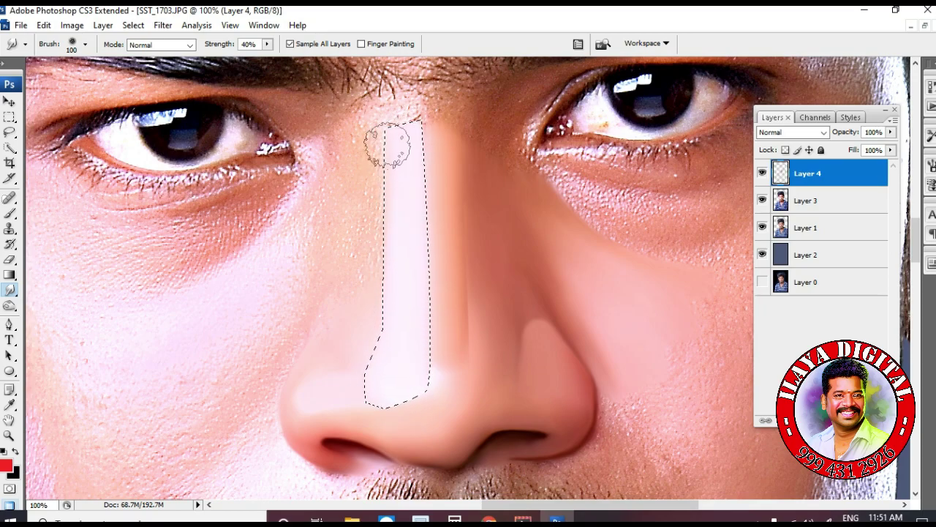
key(ctrl+plus)
key(ctrl+plus)
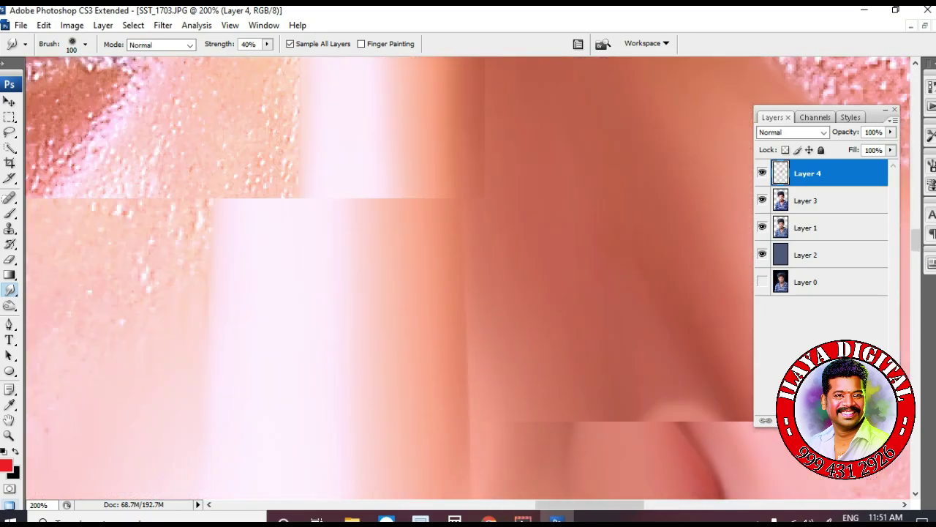
key(ctrl+minus)
key(ctrl+minus)
Blend the right edge of the bridge highlight into the nose side down to the tip, smudging with 60 to 80 px brushes at 40% strength
key(bracketleft)
key(bracketleft)
key(bracketleft)
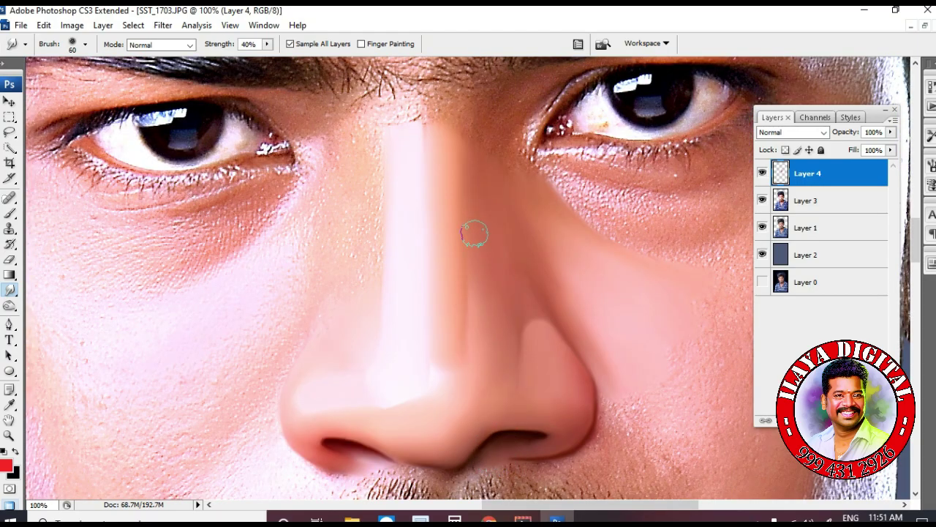
scroll(486, 278, down, 2)
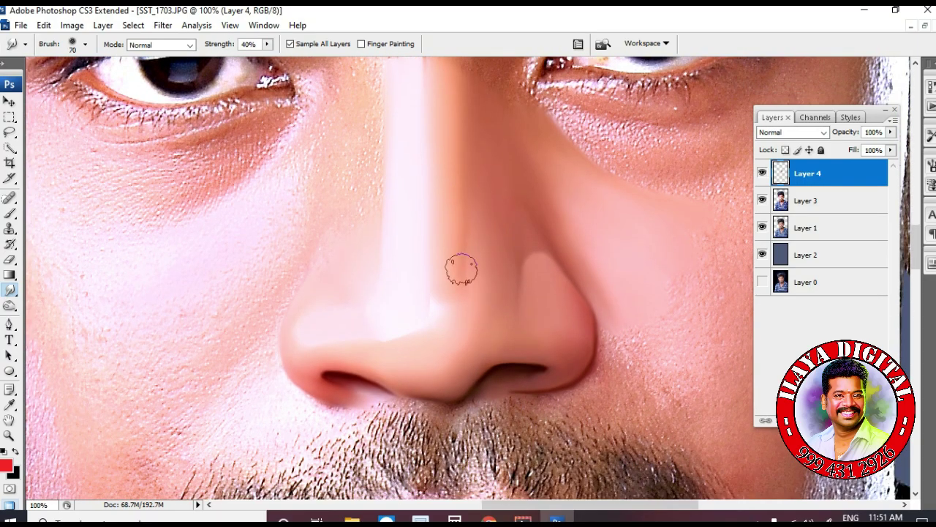
drag(453, 301, 433, 361)
key(bracketleft)
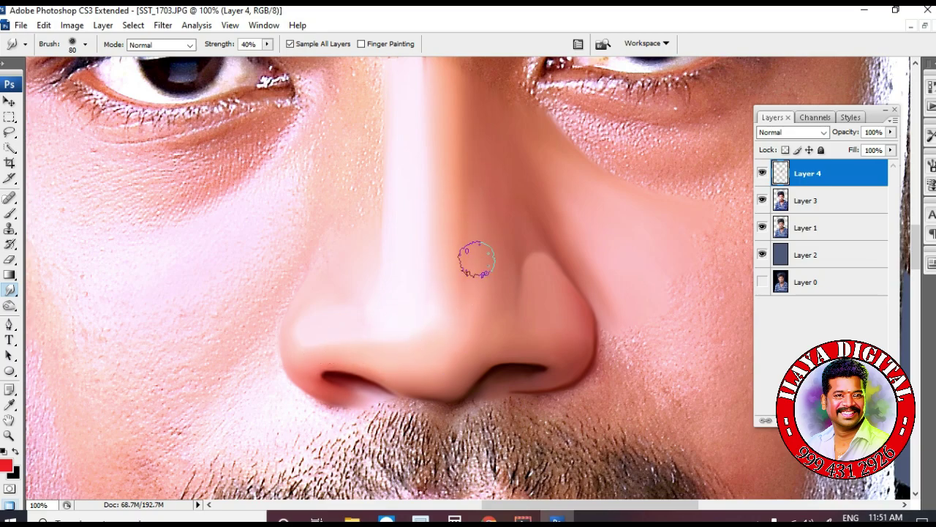
key(bracketright)
key(bracketright)
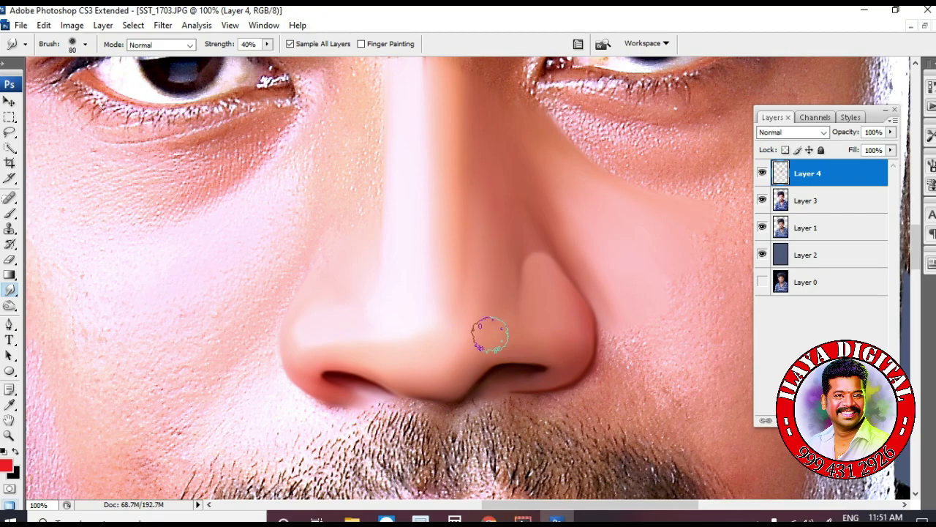
Smudge the grainy skin along the left side of the nose bridge with 60 to 70 px brushes at 40% strength
scroll(493, 329, up, 3)
key(bracketleft)
key(bracketleft)
key(bracketleft)
key(bracketleft)
key(bracketleft)
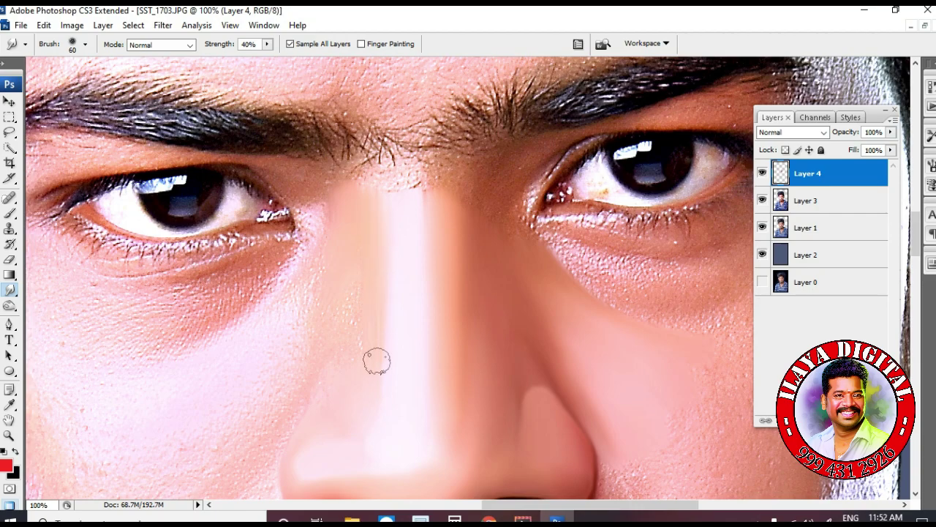
key(bracketright)
key(bracketright)
scroll(363, 356, down, 3)
key(bracketleft)
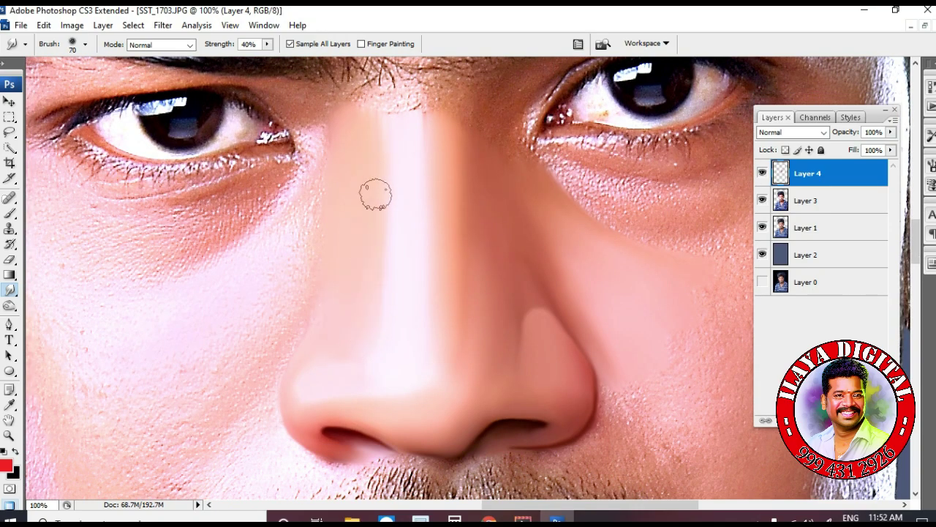
Smudge the top of the nose bridge up to the skin between the eyebrows with a 60 px brush at 40% strength
scroll(397, 337, up, 6)
scroll(548, 230, up, 2)
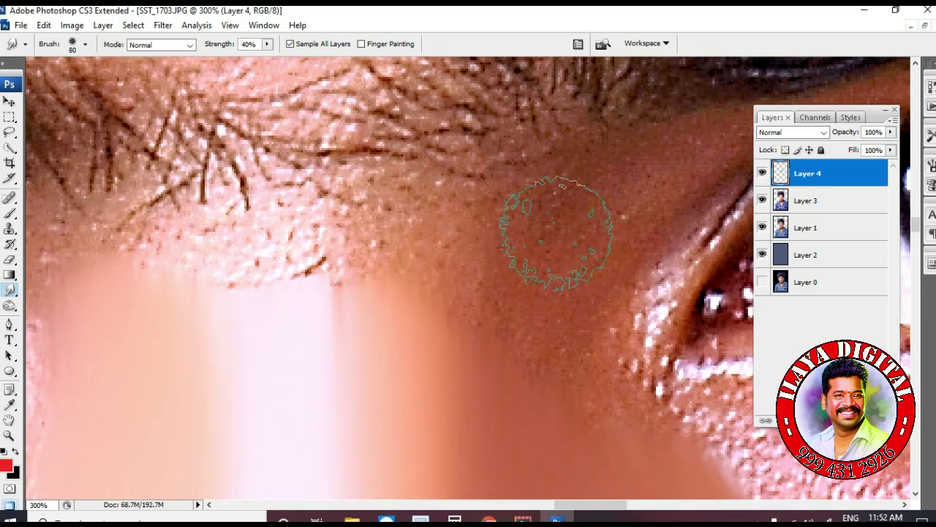
scroll(539, 224, down, 2)
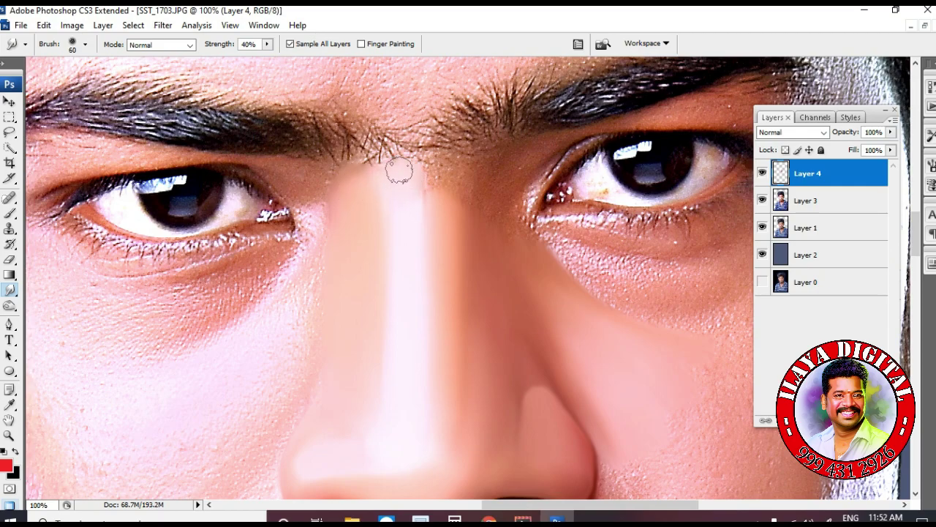
drag(395, 207, 357, 192)
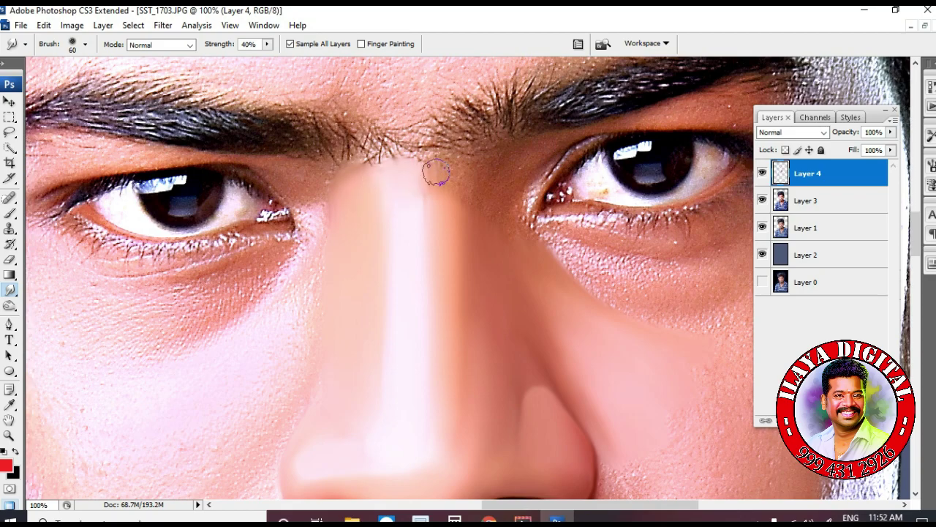
Smudge the upper right side of the nose bridge below the brow with 60 to 80 px brushes at 40% strength
mouse_move(448, 193)
mouse_down()
mouse_move(441, 212)
mouse_move(455, 213)
mouse_up()
key(bracketright)
scroll(445, 173, down, 5)
scroll(448, 177, up, 4)
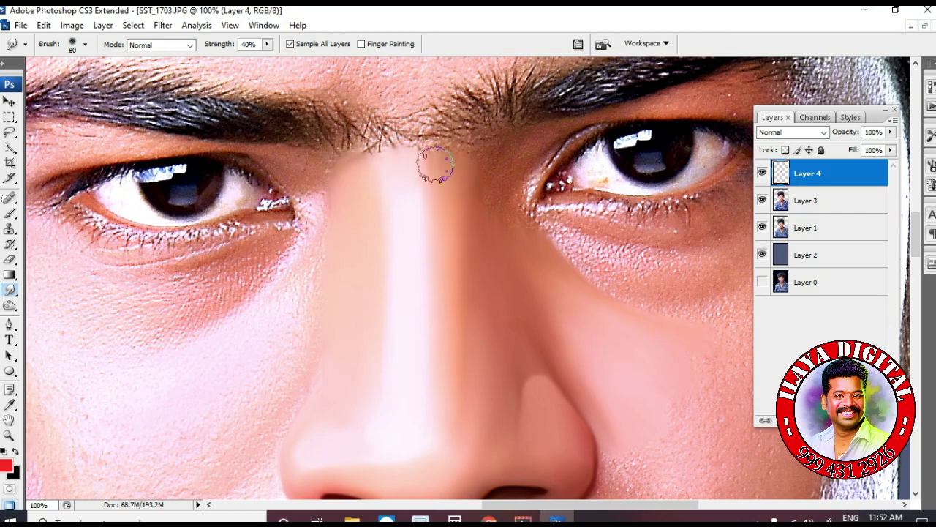
key(bracketright)
scroll(414, 217, down, 3)
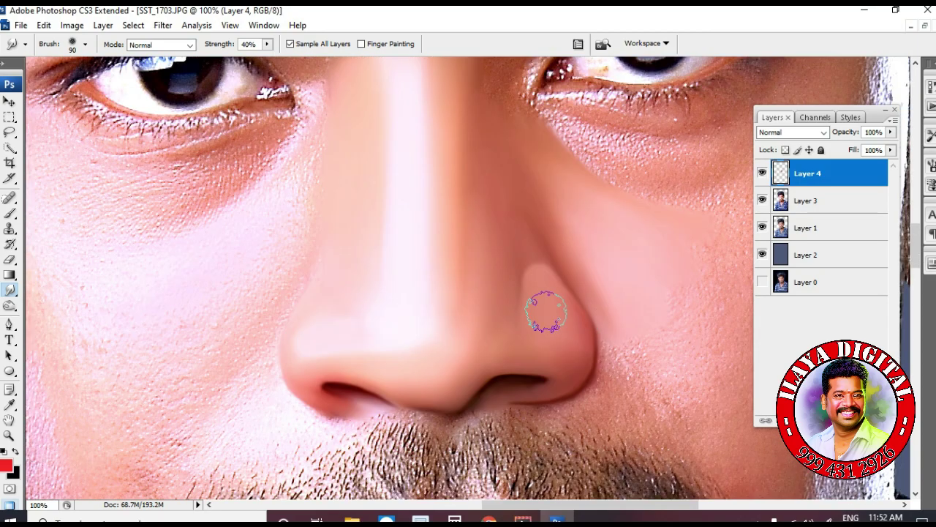
Smudge the skin from the left eye's inner corner down to the upper cheek beside the nose, using 50 to 90 px brushes
scroll(549, 314, up, 1)
key(bracketleft)
key(bracketleft)
key(bracketleft)
key(bracketleft)
scroll(234, 277, up, 1)
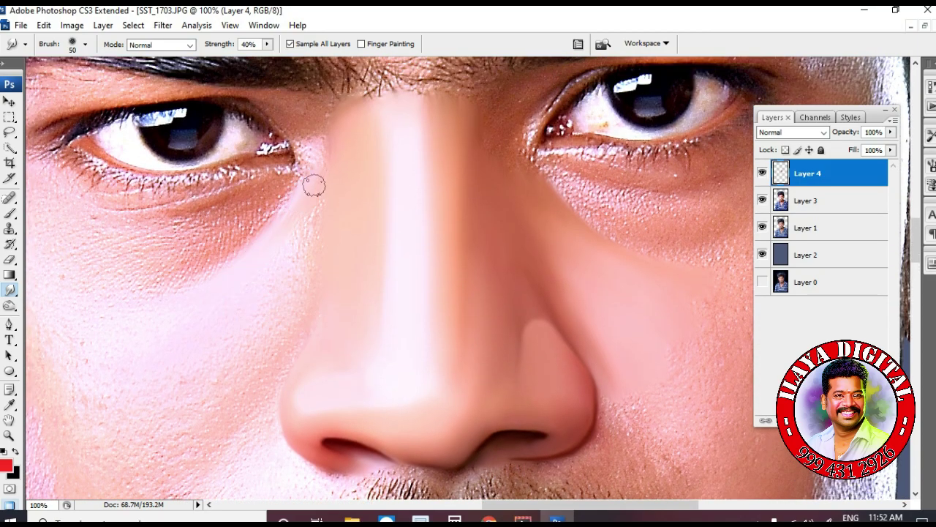
key(bracketright)
key(bracketright)
key(bracketright)
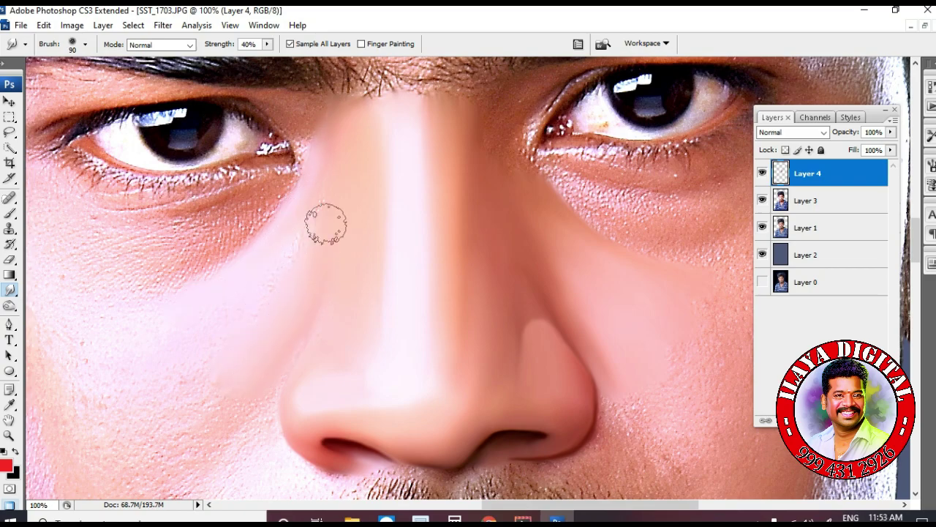
Try to smudge the grainy skin on the outer left cheek with a 150 px brush at 40% strength
scroll(291, 217, down, 4)
scroll(196, 251, down, 3)
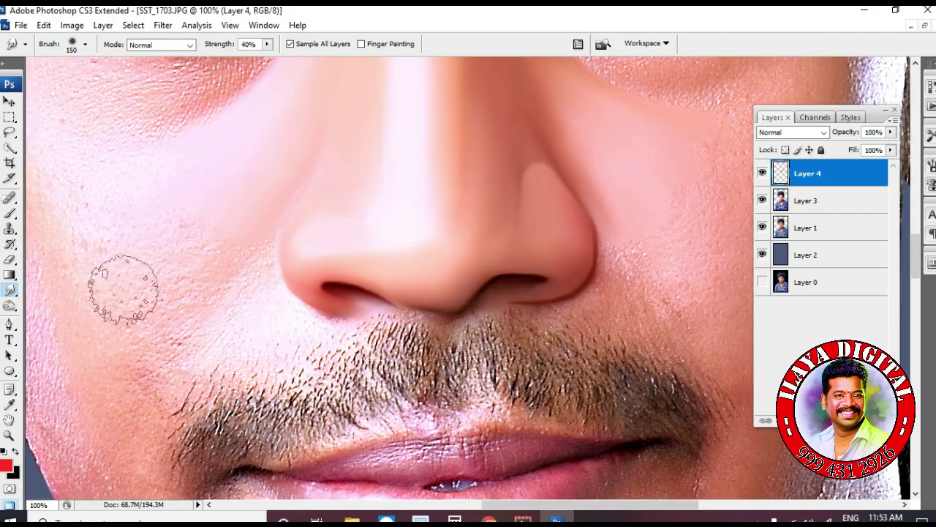
key(bracketright)
key(bracketright)
key(bracketright)
scroll(169, 247, down, 2)
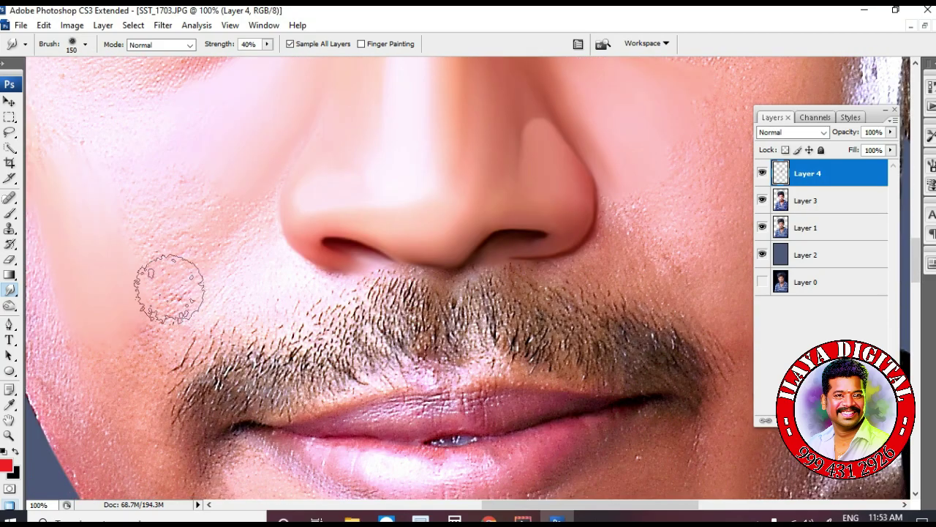
Outline the left cheek with a pen path running below the eye, beside the nose and mustache and inside the jaw, and load it as a selection
drag(287, 264, 469, 314)
key(ctrl+p)
key(Escape)
key(p)
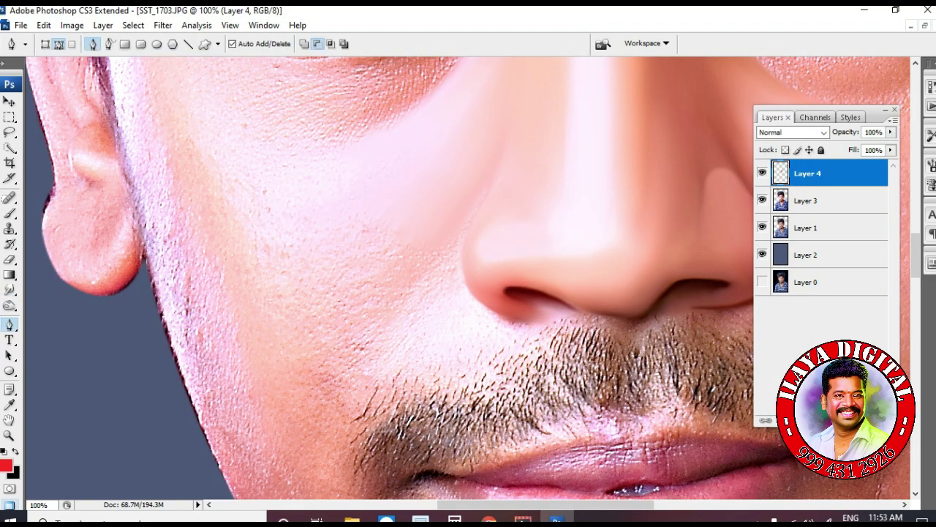
key(ctrl+minus)
scroll(468, 278, up, 2)
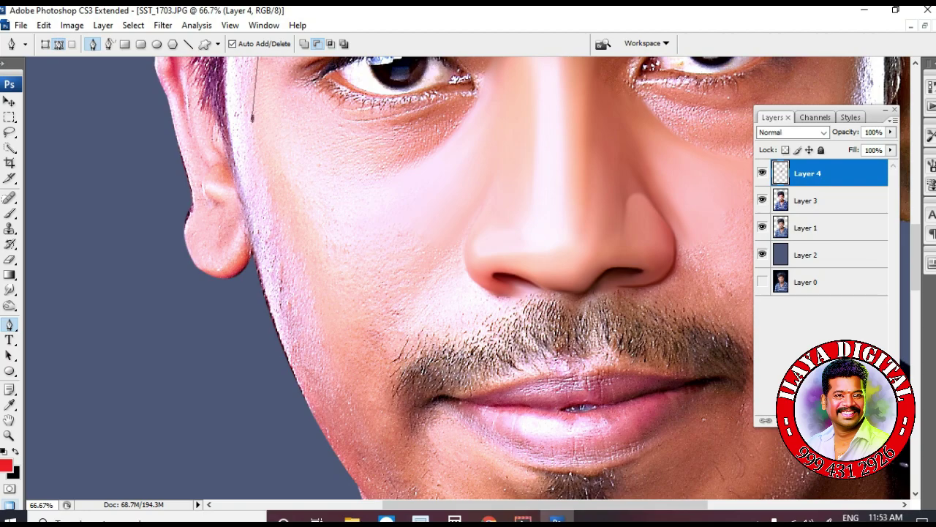
scroll(340, 304, down, 2)
click(339, 304)
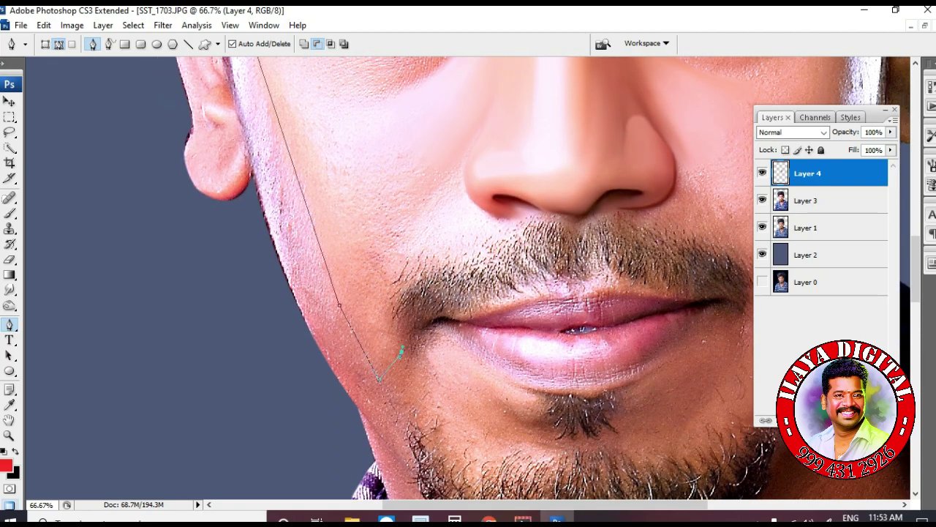
scroll(464, 278, up, 2)
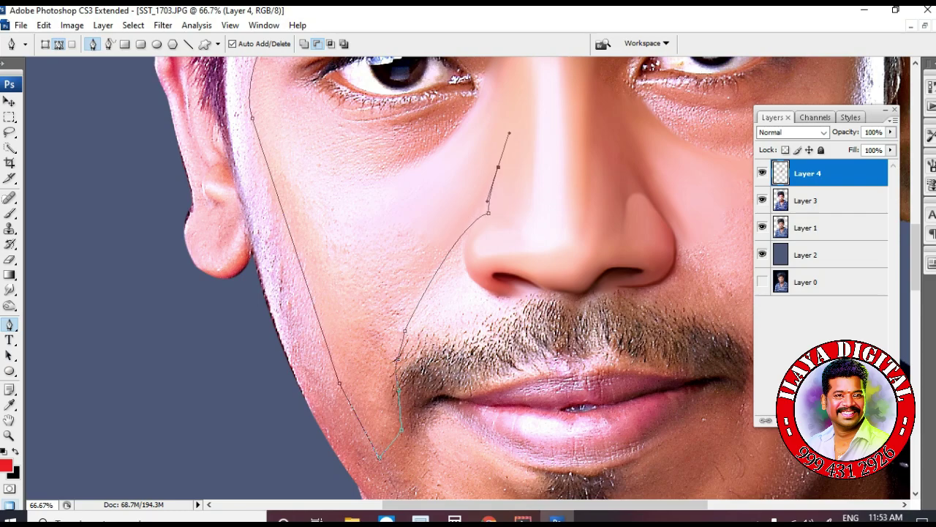
scroll(468, 278, up, 3)
key(ctrl+Return)
key(ctrl+plus)
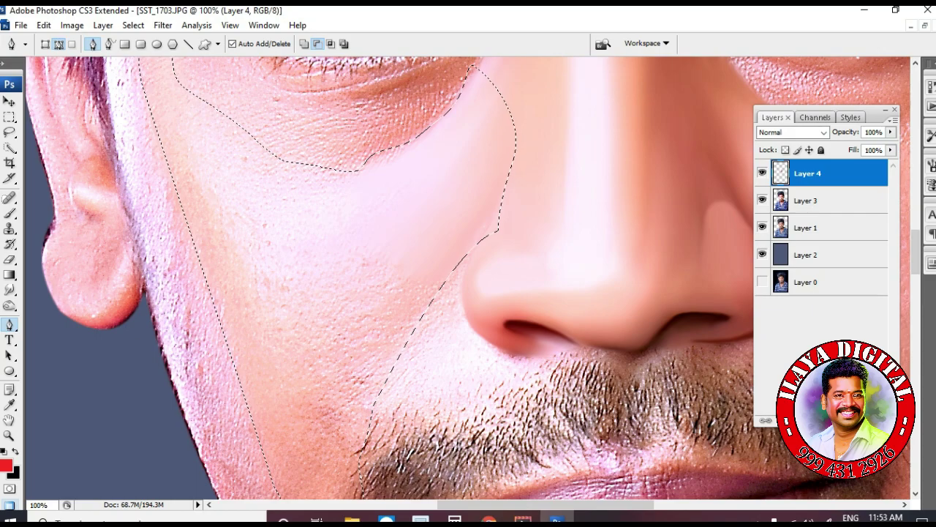
Smudge the skin outside the cheek selection from the sideburn up past the temple with an 80 px brush at 40% strength
key(r)
scroll(154, 230, up, 2)
mouse_move(153, 231)
mouse_down()
mouse_move(129, 158)
mouse_move(142, 250)
mouse_move(138, 173)
mouse_move(160, 245)
mouse_move(137, 205)
mouse_move(128, 141)
mouse_move(122, 152)
mouse_move(131, 119)
mouse_up()
scroll(154, 231, up, 3)
mouse_move(114, 207)
mouse_down()
mouse_move(146, 103)
mouse_move(184, 77)
mouse_up()
scroll(123, 169, up, 3)
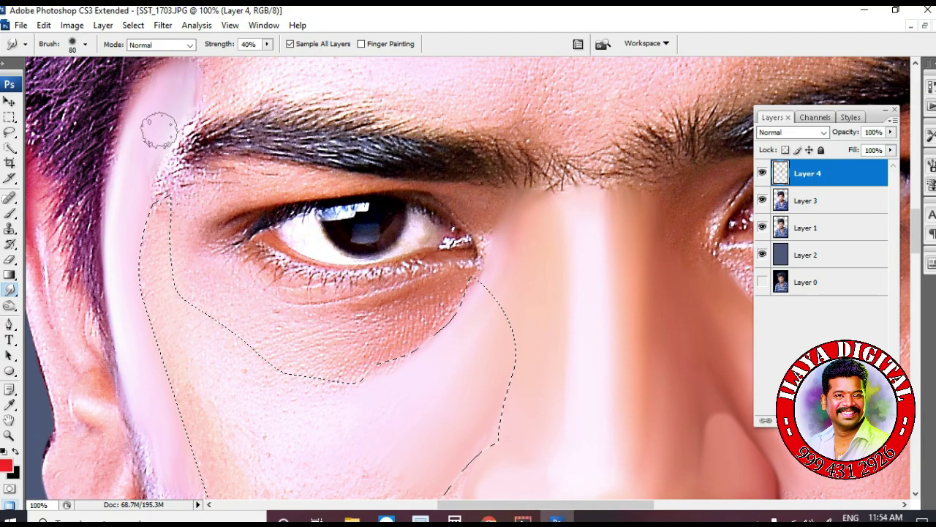
scroll(139, 130, down, 10)
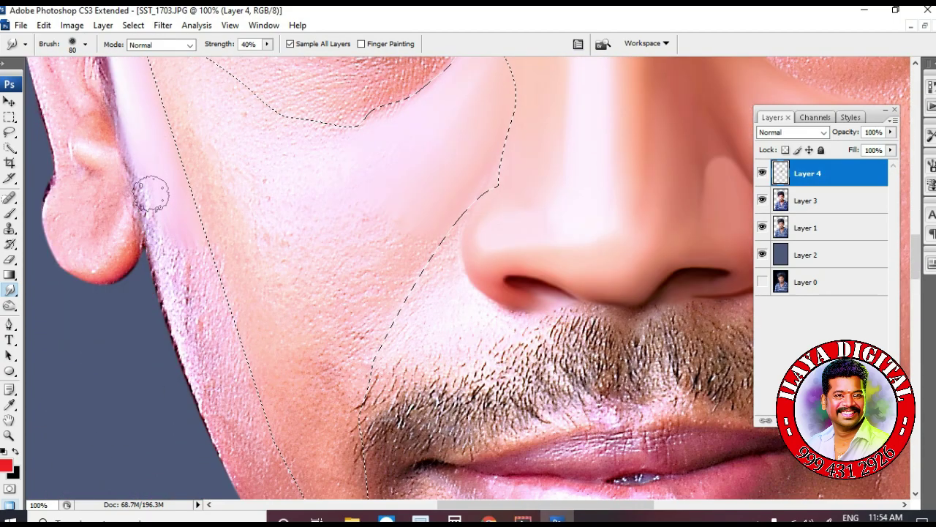
Smudge the strip of skin between the earlobe and the cheek selection, starting with an 80 px brush and enlarging it
mouse_move(150, 194)
mouse_down()
mouse_move(157, 228)
mouse_move(149, 184)
mouse_move(178, 277)
mouse_up()
key(bracketright)
key(bracketright)
drag(194, 241, 215, 324)
mouse_move(177, 211)
mouse_down()
mouse_move(173, 248)
mouse_move(191, 214)
mouse_move(239, 293)
mouse_move(241, 233)
mouse_move(279, 337)
mouse_move(249, 308)
mouse_move(213, 235)
mouse_move(216, 260)
mouse_move(210, 242)
mouse_move(260, 328)
mouse_move(217, 268)
mouse_move(258, 347)
mouse_move(251, 254)
mouse_move(283, 303)
mouse_move(307, 312)
mouse_up()
Smooth the left jaw edge from below the earlobe to the beard, smudging outside the cheek selection with brushes up to 90 px
scroll(174, 248, down, 4)
scroll(220, 252, down, 2)
key(bracketleft)
key(bracketleft)
key(bracketleft)
scroll(259, 308, down, 2)
mouse_move(264, 287)
mouse_down()
mouse_move(293, 307)
mouse_move(293, 330)
mouse_up()
key(bracketright)
key(bracketright)
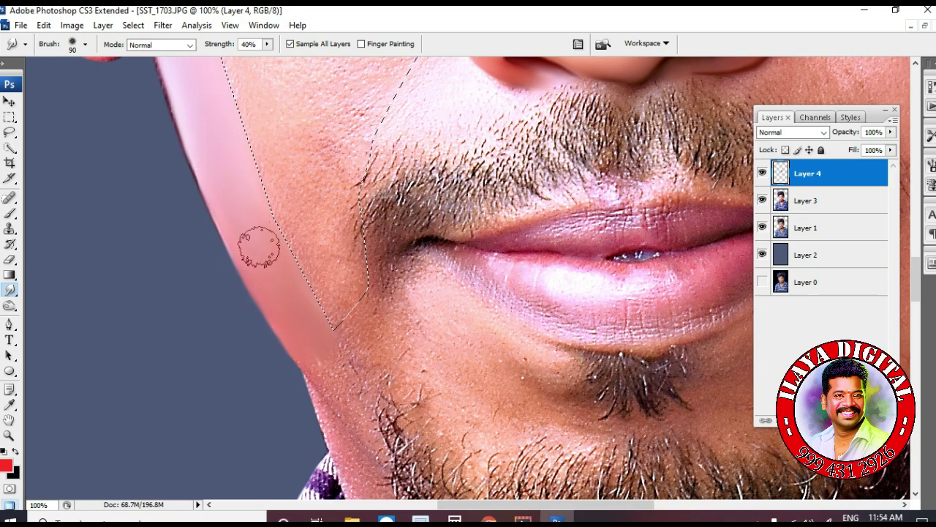
scroll(334, 366, up, 5)
scroll(315, 359, up, 1)
scroll(127, 168, down, 3)
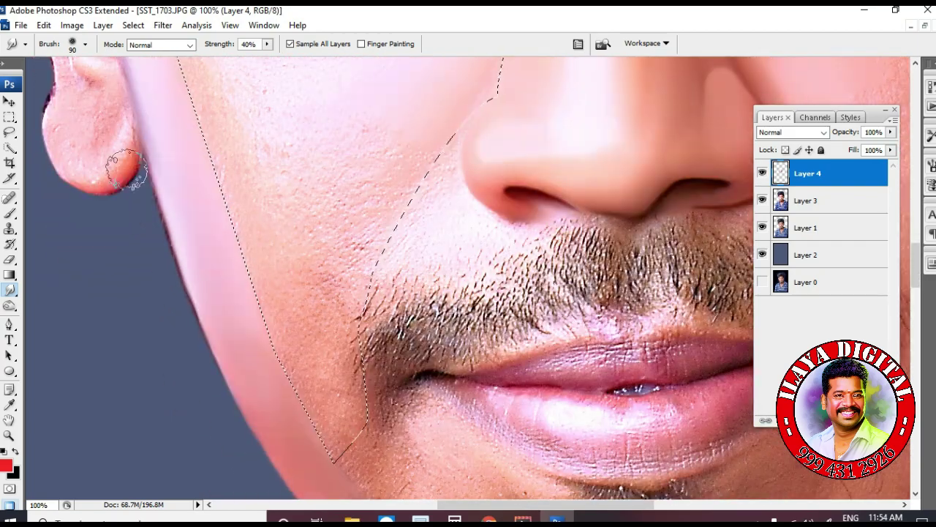
Smudge the inside of the cheek selection along its outer edge and below the eye, starting with 80 to 90 px brushes
scroll(241, 194, up, 2)
key(bracketleft)
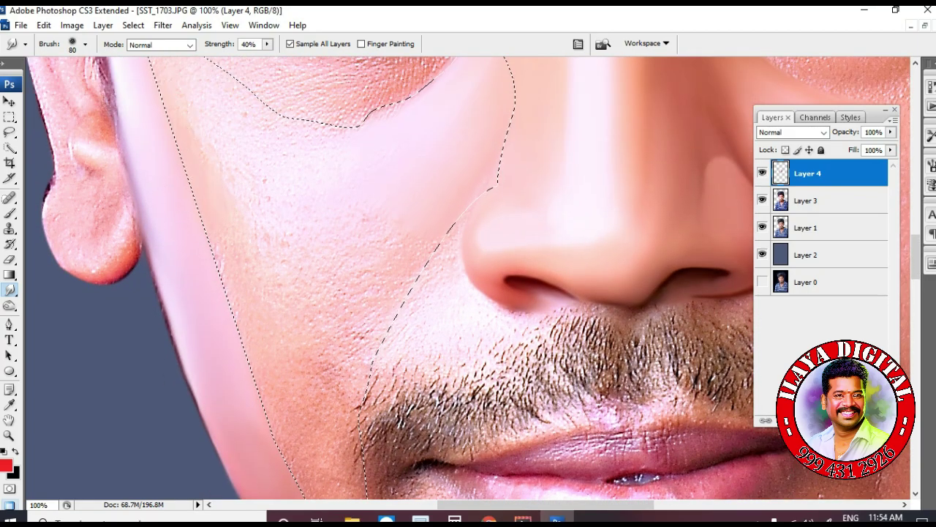
scroll(245, 281, down, 3)
scroll(234, 260, up, 5)
key(bracketright)
scroll(146, 146, up, 1)
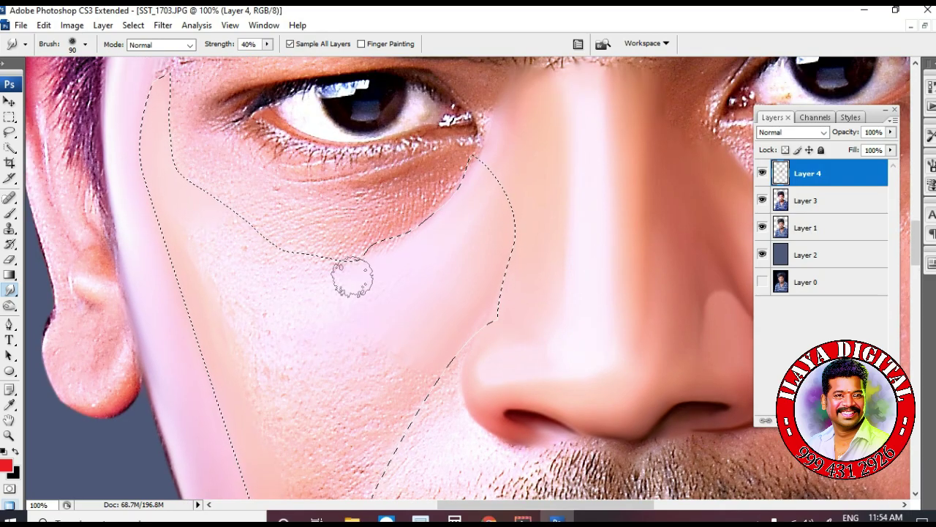
scroll(356, 255, down, 2)
key(bracketright)
key(bracketright)
Smudge the lower end of the selected cheek beside the mouth corner and mustache with 80 to 100 px brushes at 40% strength
scroll(200, 170, down, 4)
key(bracketleft)
key(bracketleft)
key(bracketleft)
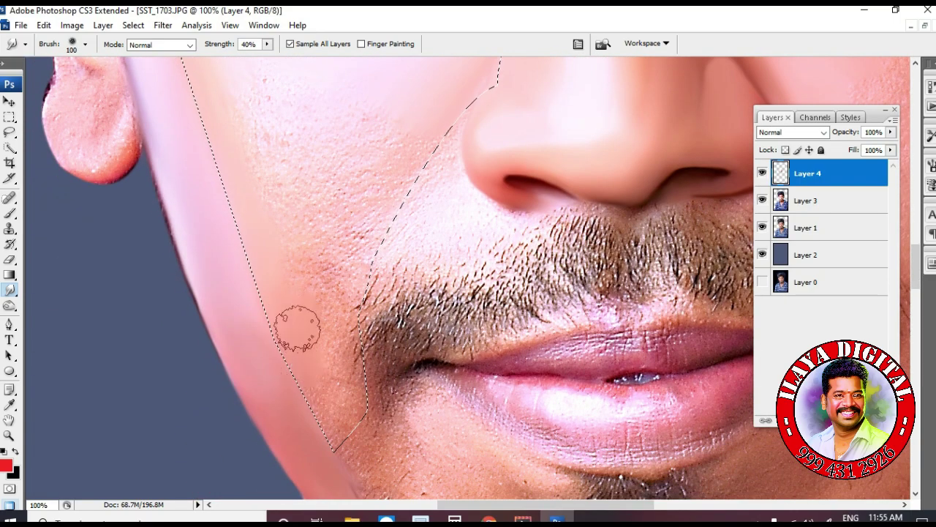
drag(348, 380, 336, 383)
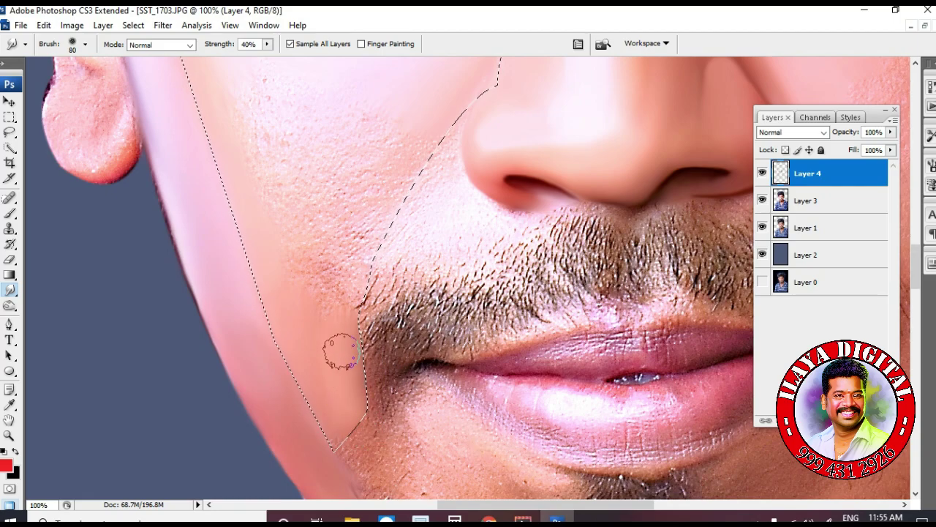
scroll(303, 337, up, 2)
key(bracketright)
key(bracketright)
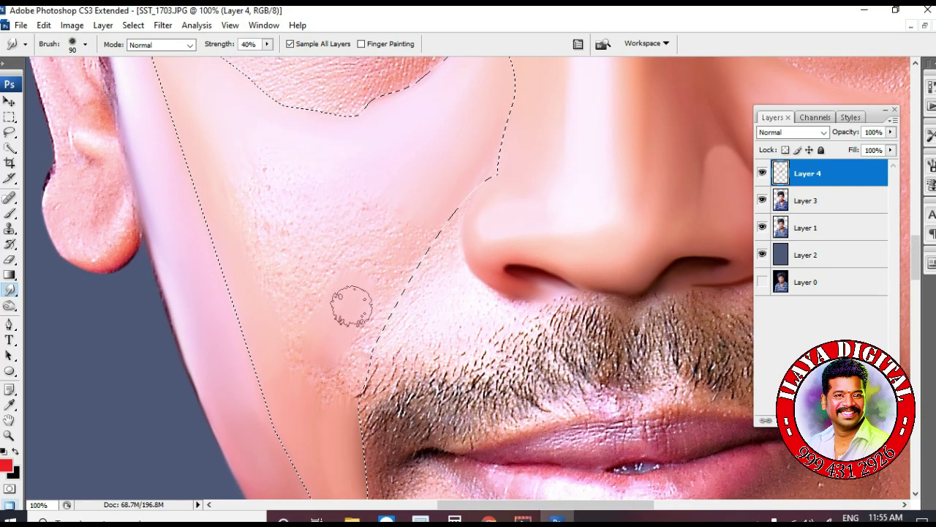
Change the foreground color to pink
click(6, 465)
click(315, 213)
click(678, 103)
key(Return)
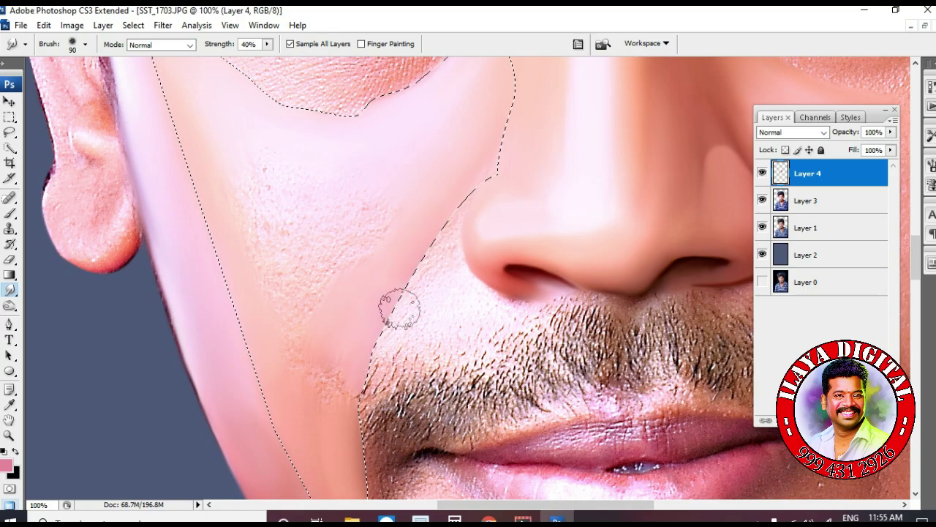
Smudge the selected cheek along the smile line and mustache border with a 90 px brush at 40% strength
scroll(324, 397, down, 3)
key(bracketleft)
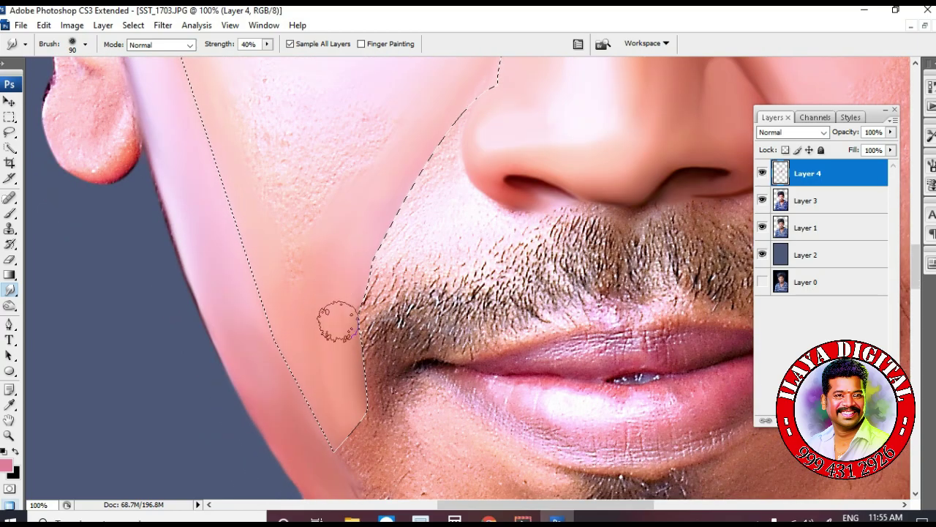
scroll(342, 322, up, 2)
key(bracketright)
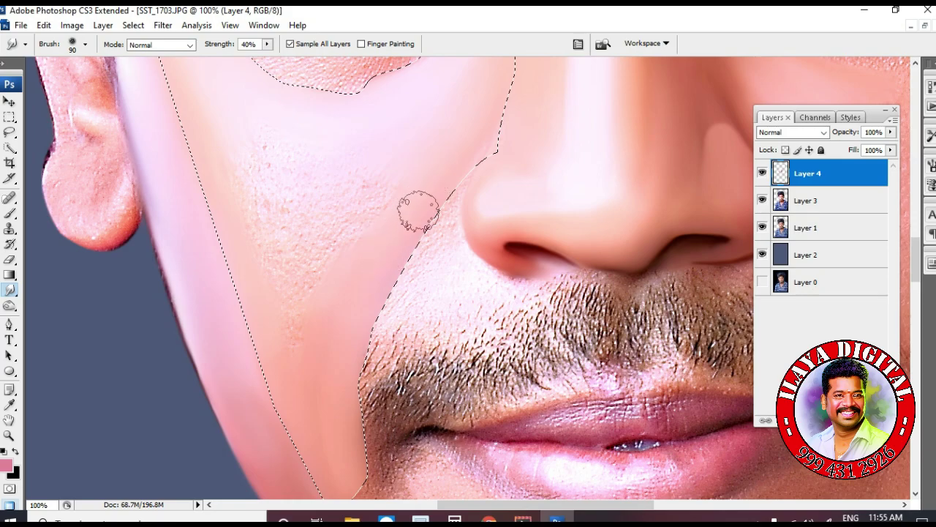
Smooth the grainy middle of the selected cheek up to the under-eye border with a large smudge brush of about 150 px
scroll(308, 288, up, 1)
key(bracketright)
key(bracketright)
key(bracketright)
key(bracketright)
drag(339, 207, 350, 233)
key(bracketleft)
mouse_move(326, 263)
mouse_down()
mouse_move(272, 253)
mouse_move(316, 246)
mouse_up()
scroll(293, 220, up, 7)
key(bracketleft)
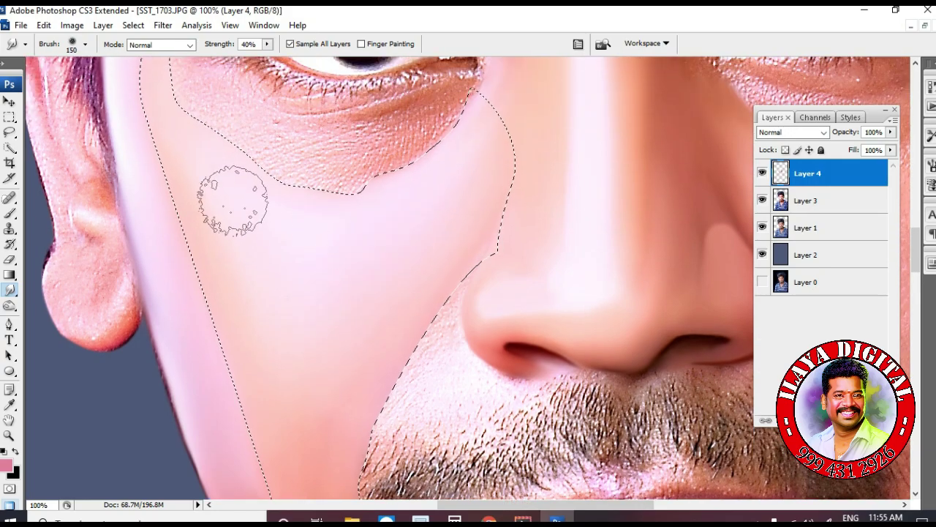
Even out the selected cheek down toward the mouth corner with a 150 px smudge brush, and remove the selection
key(bracketleft)
scroll(216, 153, down, 6)
key(bracketright)
key(bracketleft)
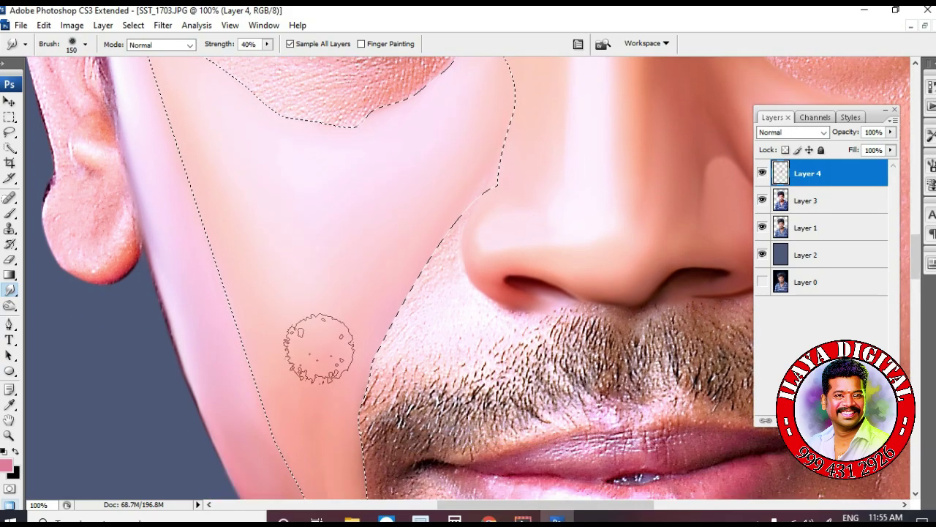
scroll(302, 282, down, 2)
key(bracketleft)
mouse_move(310, 224)
mouse_down()
mouse_move(387, 236)
mouse_move(389, 324)
mouse_up()
key(ctrl+d)
Blend the seam between the cheek and the temple strip beside the ear with 50 to 60 px smudge brushes
scroll(304, 304, up, 8)
scroll(305, 308, down, 1)
mouse_move(313, 346)
mouse_down()
mouse_move(312, 367)
mouse_move(304, 352)
mouse_up()
scroll(305, 353, up, 4)
key(bracketleft)
key(bracketleft)
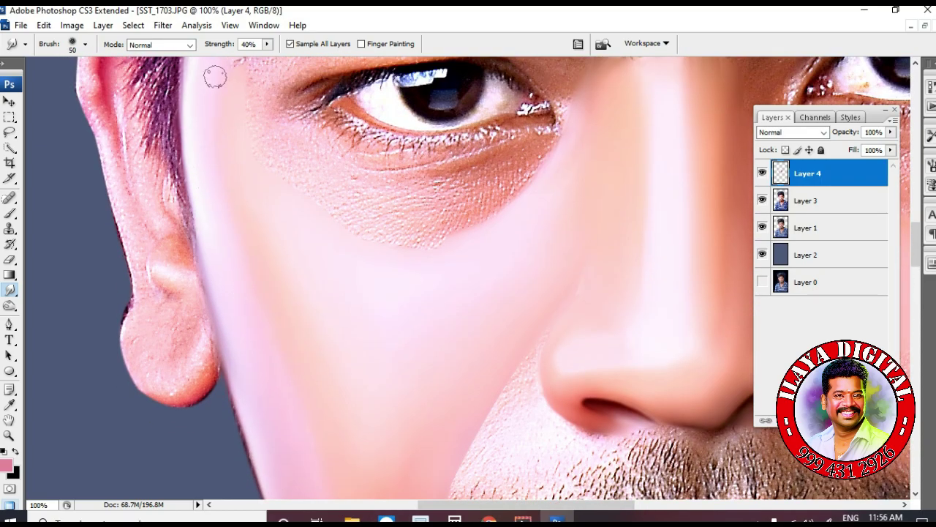
scroll(224, 217, down, 2)
key(bracketright)
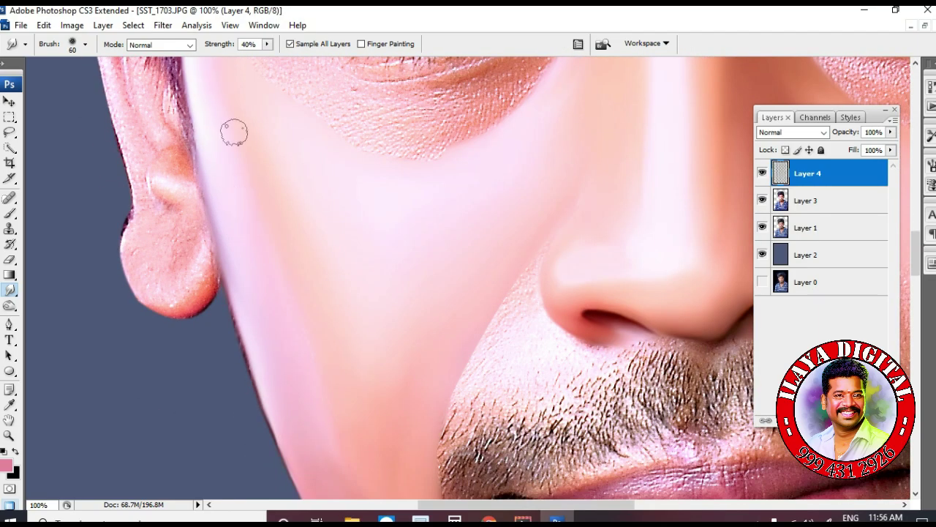
Blend the remaining seam across the lower cheek and jaw with 70 to 90 px smudge brushes at 40% strength
scroll(297, 295, down, 2)
scroll(336, 305, down, 2)
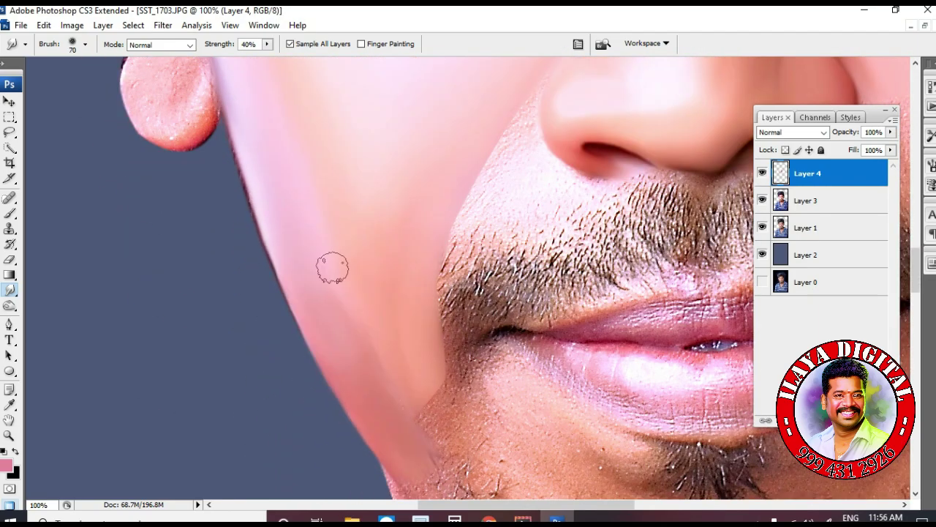
scroll(419, 380, up, 1)
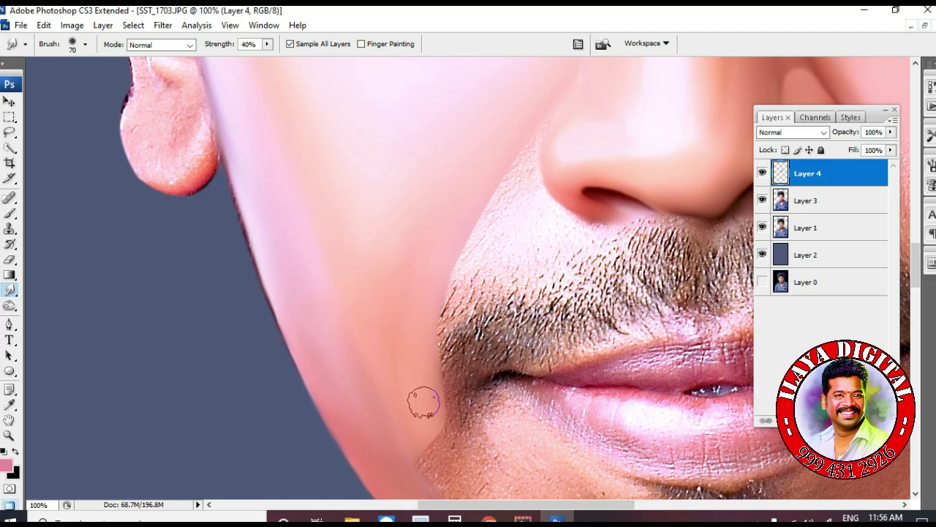
scroll(413, 291, up, 2)
key(bracketright)
key(bracketright)
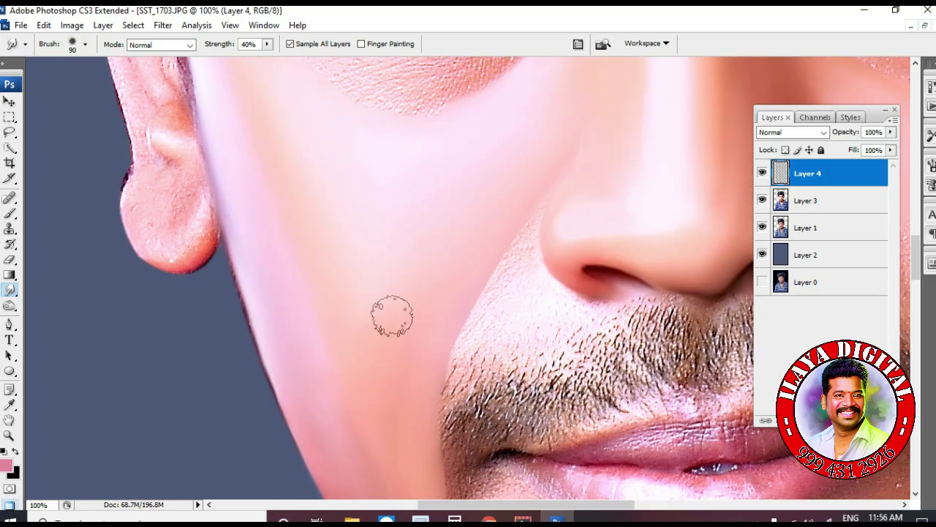
Erase the smudged overlap along the under-eye border on Layer 4 with a 40 px eraser at 100% opacity and 59% flow
scroll(395, 300, up, 3)
scroll(343, 354, up, 1)
scroll(402, 359, up, 3)
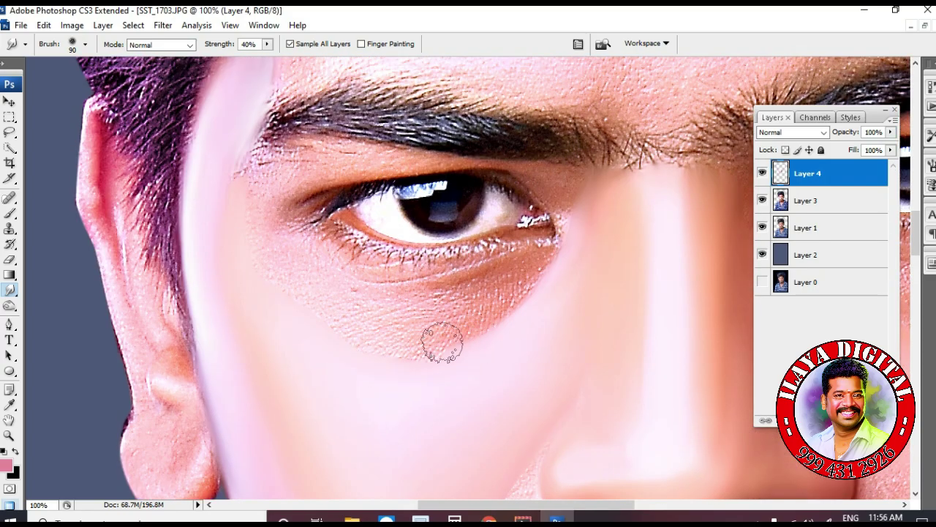
key(e)
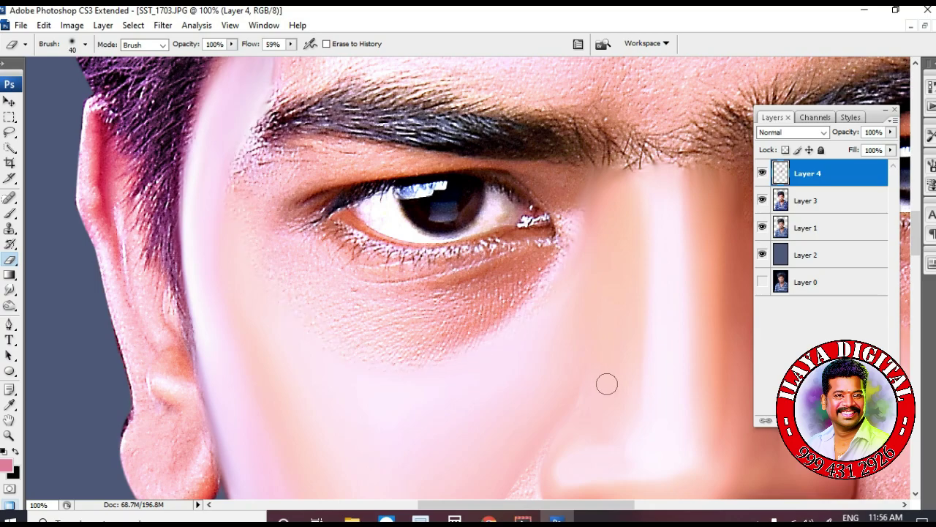
scroll(188, 230, down, 5)
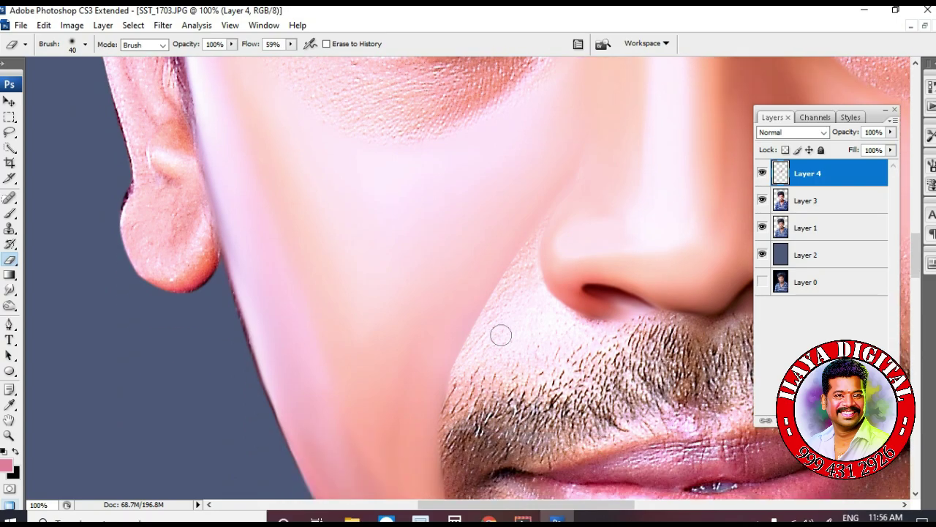
Smudge the outer edge of the other cheek down toward the mouth corner with 60 to 80 px brushes at 40% strength
drag(501, 335, 265, 240)
drag(731, 133, 385, 290)
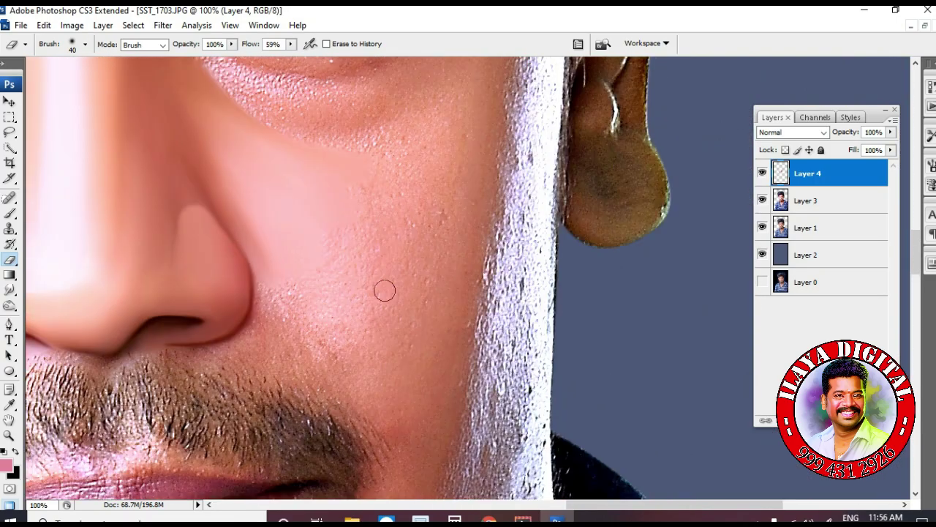
scroll(384, 291, up, 2)
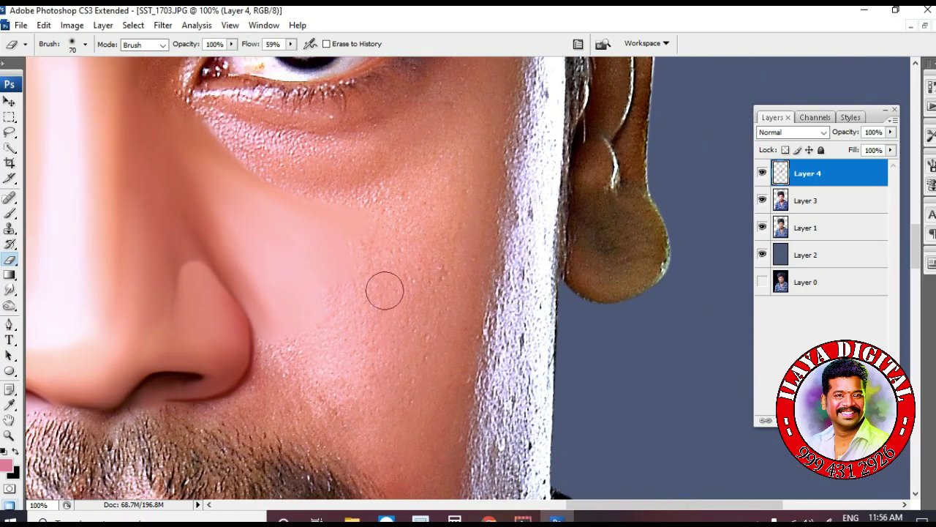
key(r)
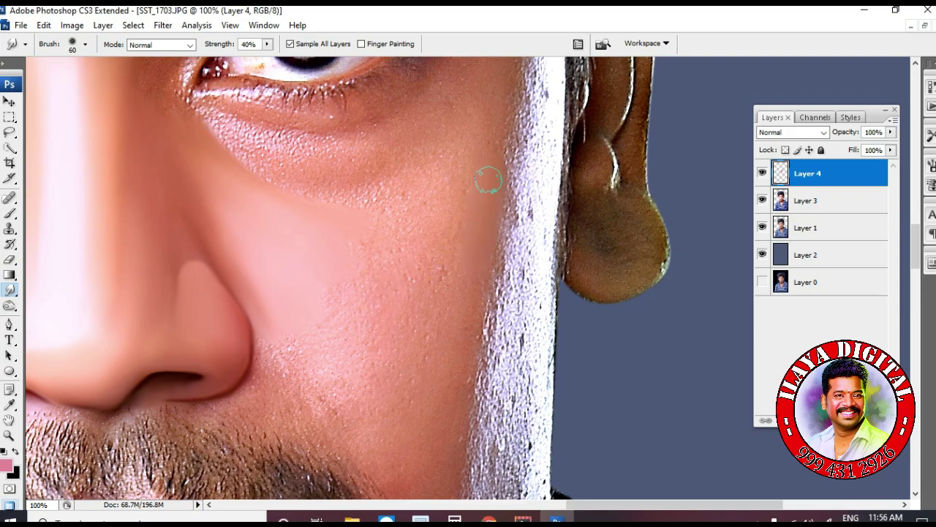
scroll(489, 180, down, 2)
key(bracketright)
scroll(466, 196, down, 2)
key(bracketright)
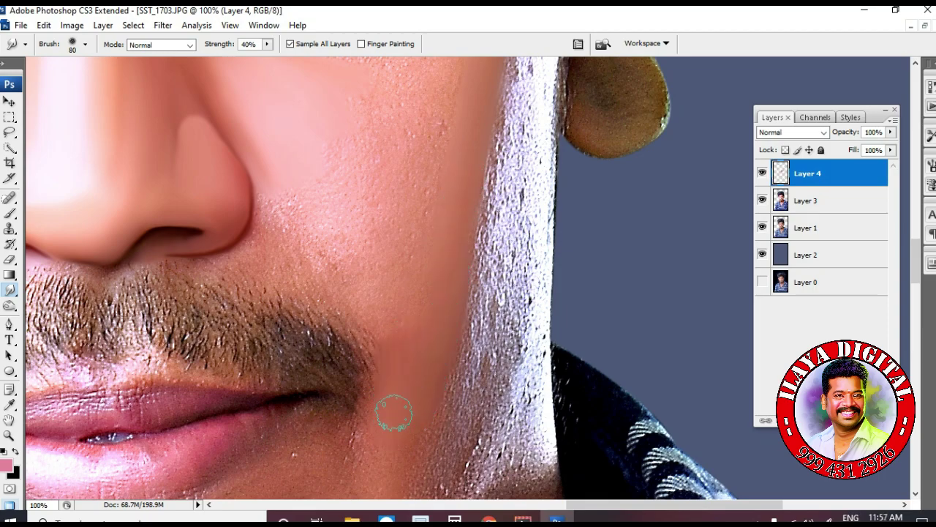
scroll(395, 292, up, 2)
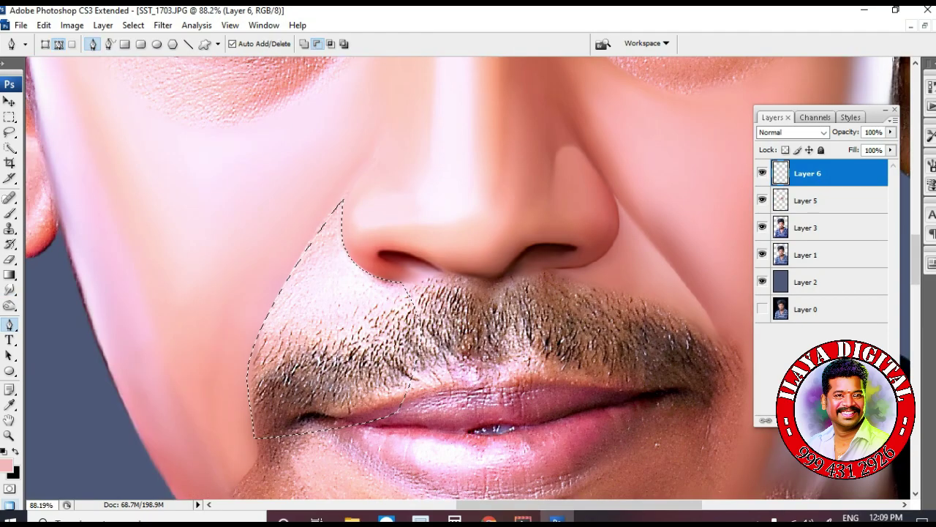
Set the foreground colour to a darker dusty pink, starting from a sample of the cheek skin beside the smile fold
key(ctrl+plus)
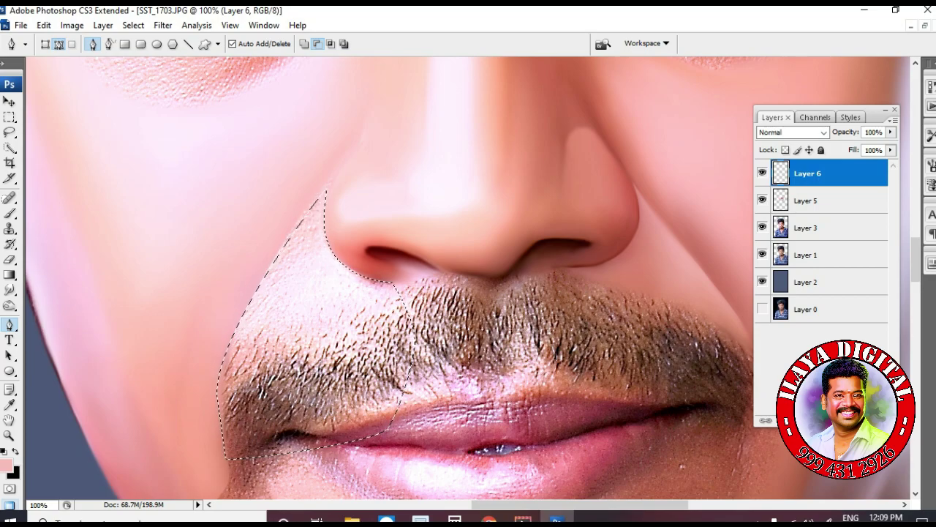
key(ctrl+plus)
key(ctrl+plus)
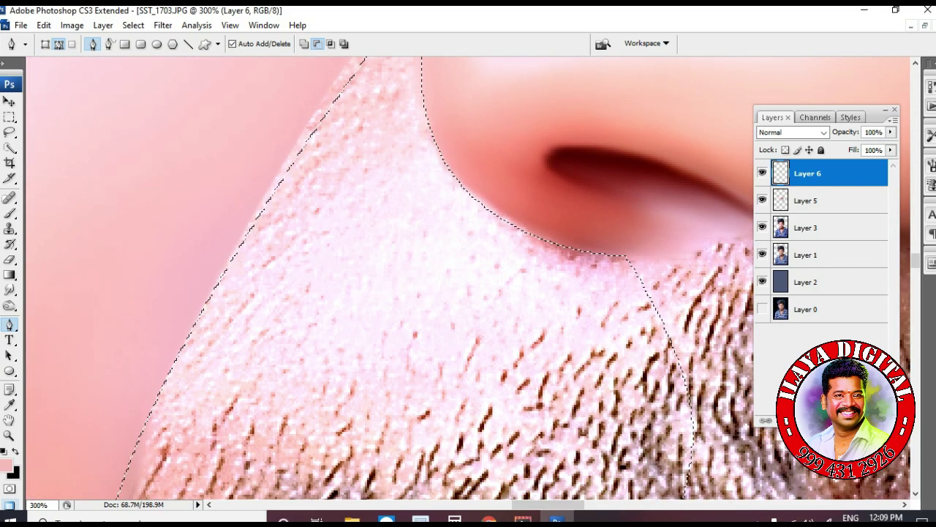
scroll(468, 278, up, 4)
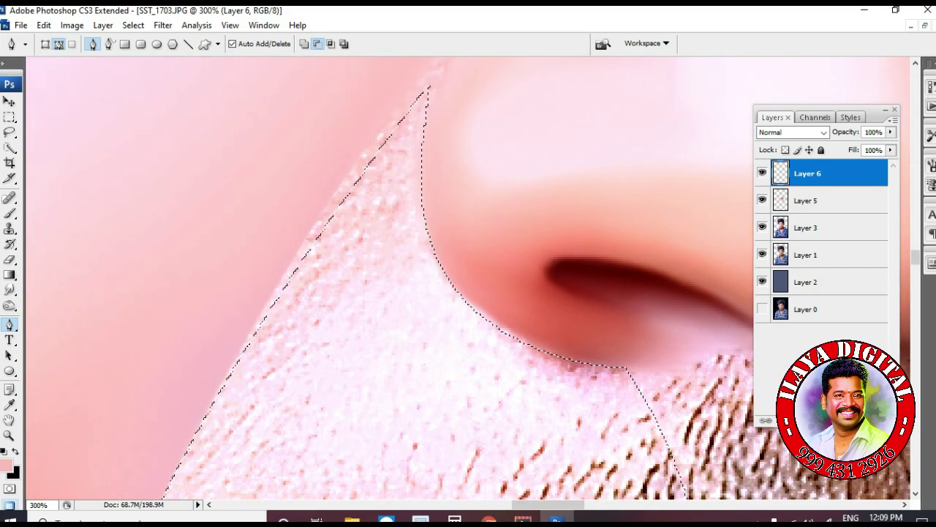
key(b)
click(9, 405)
click(8, 465)
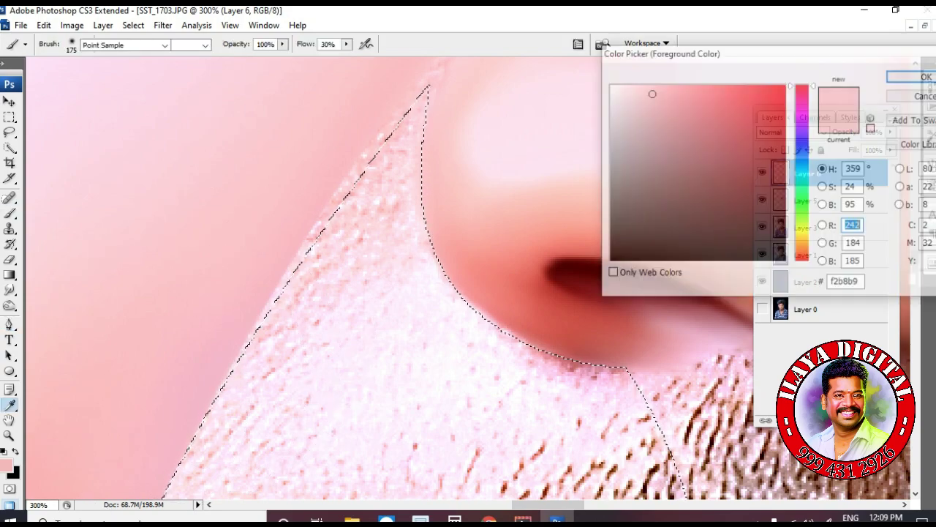
click(316, 199)
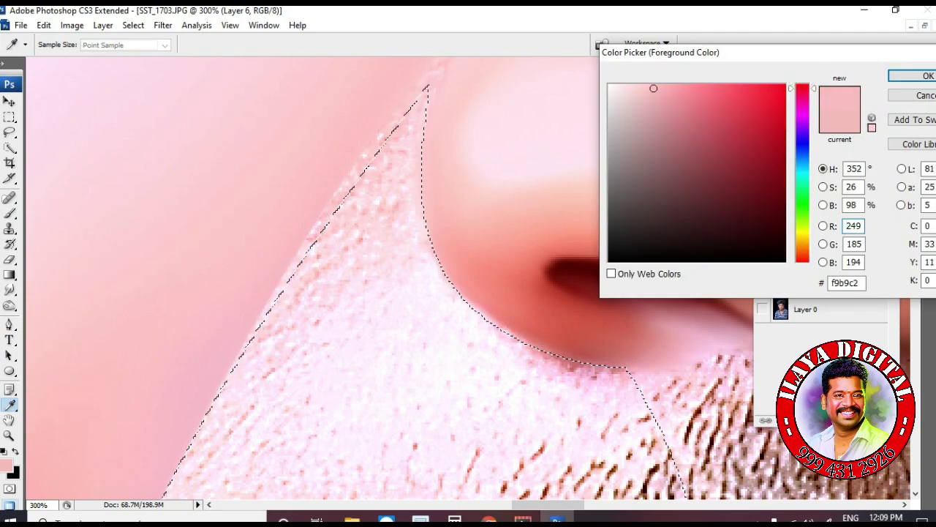
click(686, 118)
key(Return)
Paint a soft dusty pink shadow along the cheek side of the smile fold with an 80 px brush at 30% flow
key(bracketleft)
key(bracketleft)
key(bracketleft)
key(bracketleft)
key(bracketleft)
key(bracketleft)
key(bracketleft)
key(bracketleft)
key(bracketleft)
drag(376, 150, 188, 449)
key(ctrl+minus)
key(ctrl+minus)
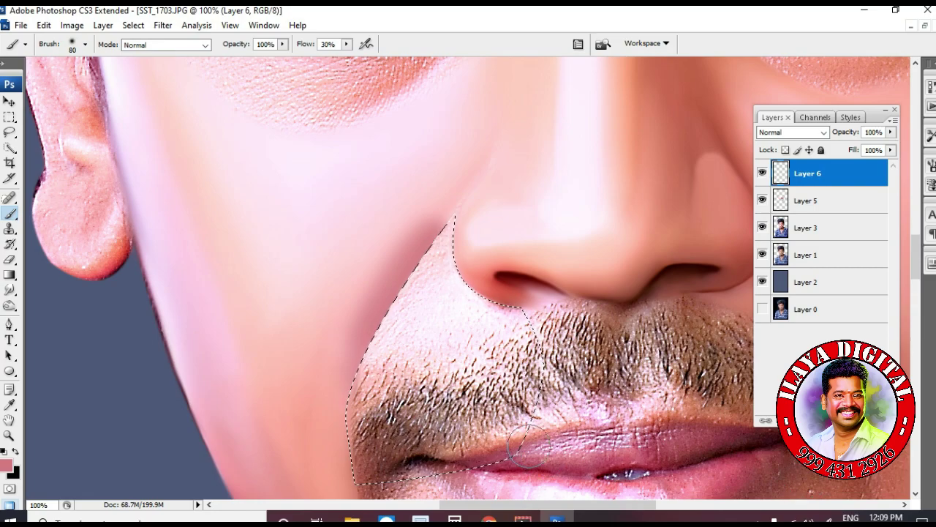
Soften the painted smile-fold shadow on Layer 6 with a Gaussian blur of radius 5.1 pixels
key(ctrl+plus)
key(ctrl+minus)
click(162, 25)
mouse_move(176, 166)
click(352, 215)
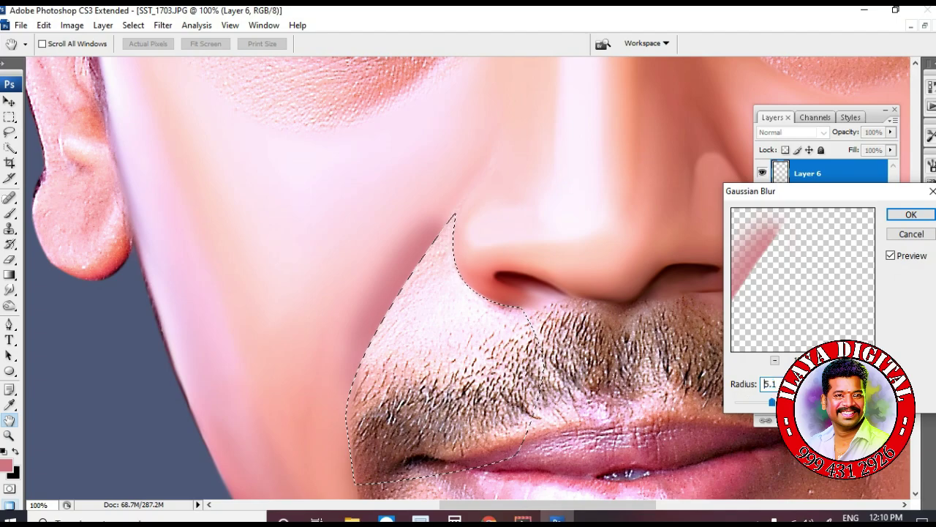
key(Return)
key(b)
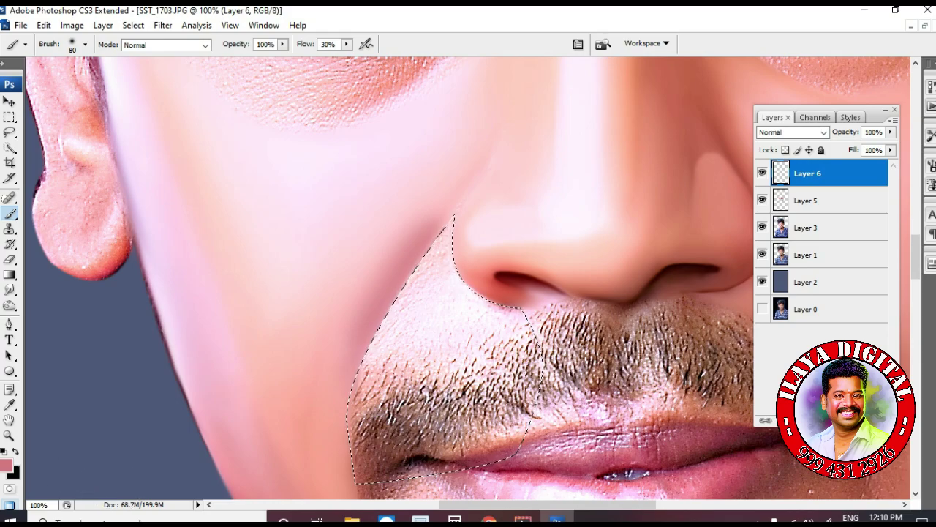
click(6, 465)
click(631, 85)
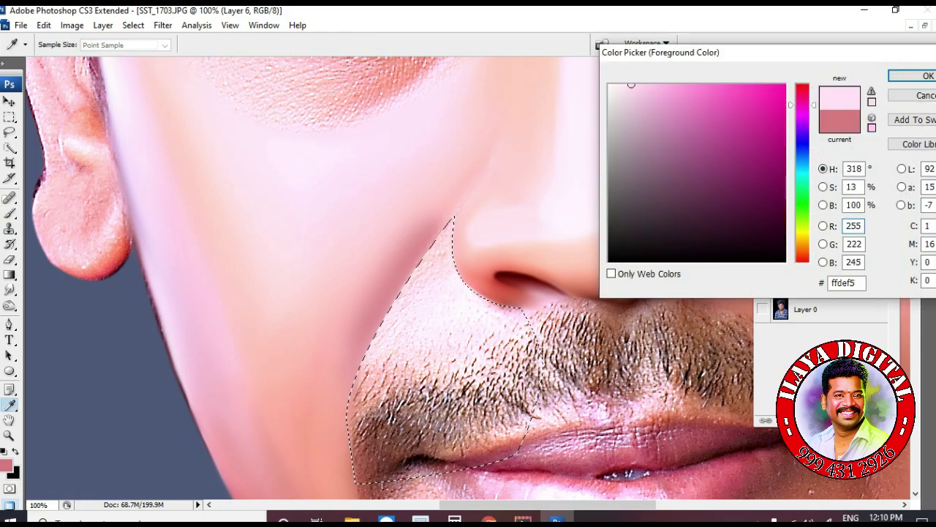
click(925, 96)
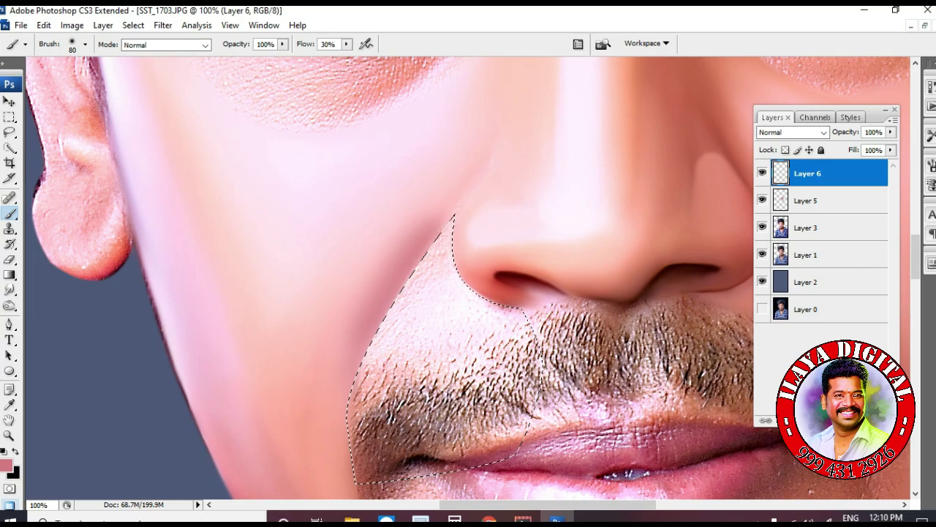
Set the foreground colour to the pale lilac ffecff
click(6, 465)
click(629, 85)
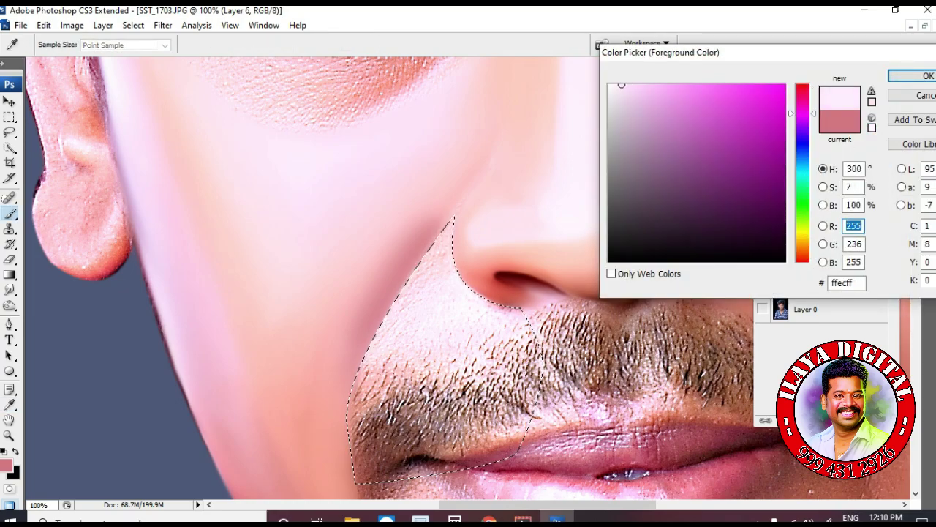
key(Return)
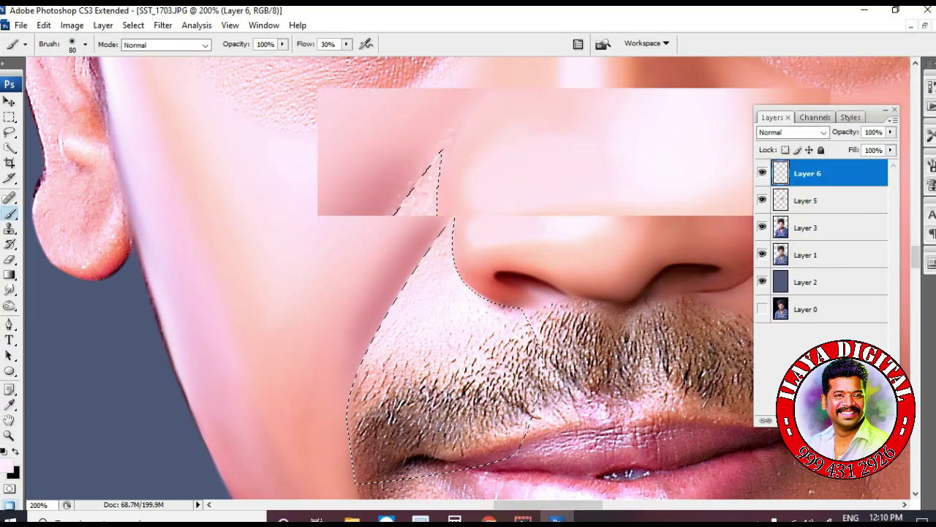
Smooth the selected skin between the smile fold and nostril down to the moustache with smudge brushes up to 70 px at 40% strength
key(ctrl+plus)
key(ctrl+plus)
key(r)
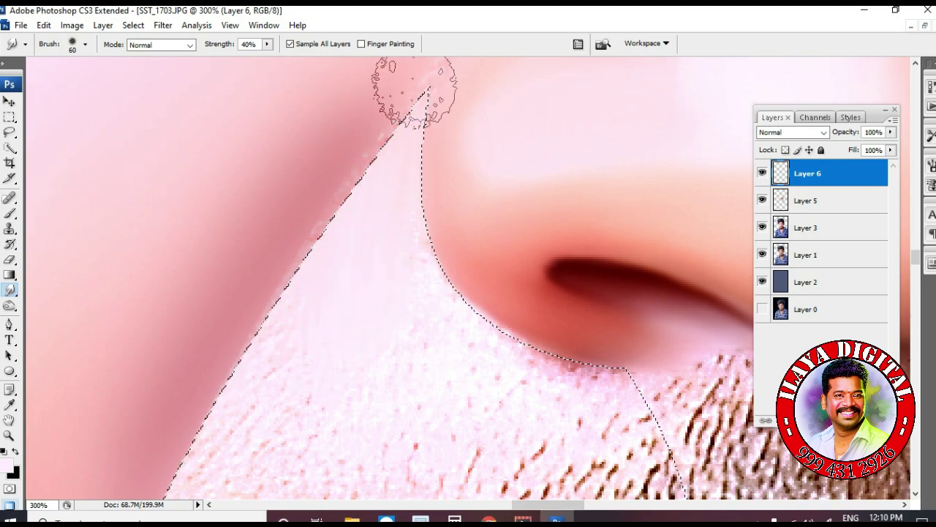
scroll(376, 198, down, 2)
key(bracketleft)
key(bracketleft)
drag(626, 312, 568, 290)
scroll(656, 286, down, 2)
key(bracketright)
key(bracketright)
key(bracketright)
drag(267, 205, 300, 196)
mouse_move(391, 201)
mouse_down()
mouse_move(434, 246)
mouse_move(501, 260)
mouse_move(281, 296)
mouse_move(261, 277)
mouse_up()
scroll(242, 249, up, 4)
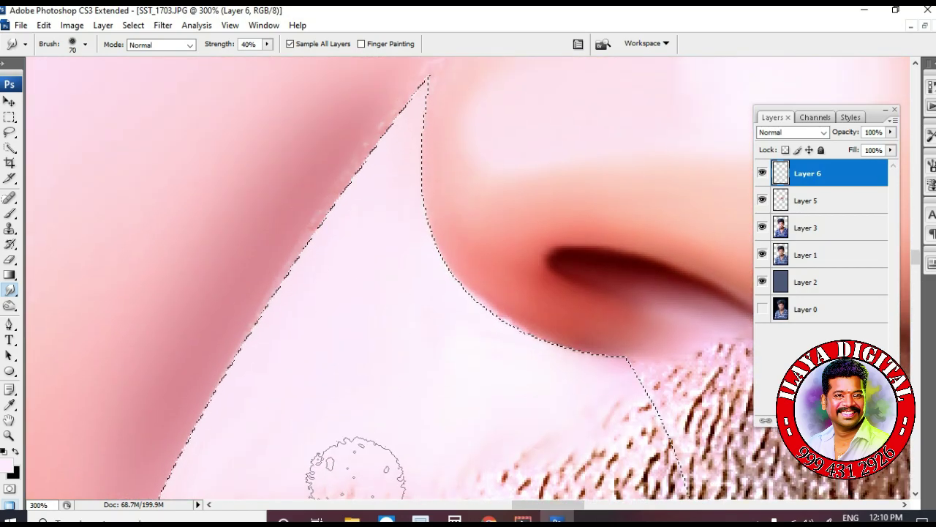
Smudge away the speckled skin along the shadowed edge of the smile fold, reducing the brush to 25 px toward its upper tip
key(bracketleft)
key(bracketleft)
mouse_move(255, 351)
mouse_down()
mouse_move(290, 310)
mouse_move(376, 108)
mouse_move(362, 194)
mouse_move(307, 256)
mouse_up()
scroll(314, 307, up, 3)
key(bracketleft)
key(bracketleft)
key(bracketleft)
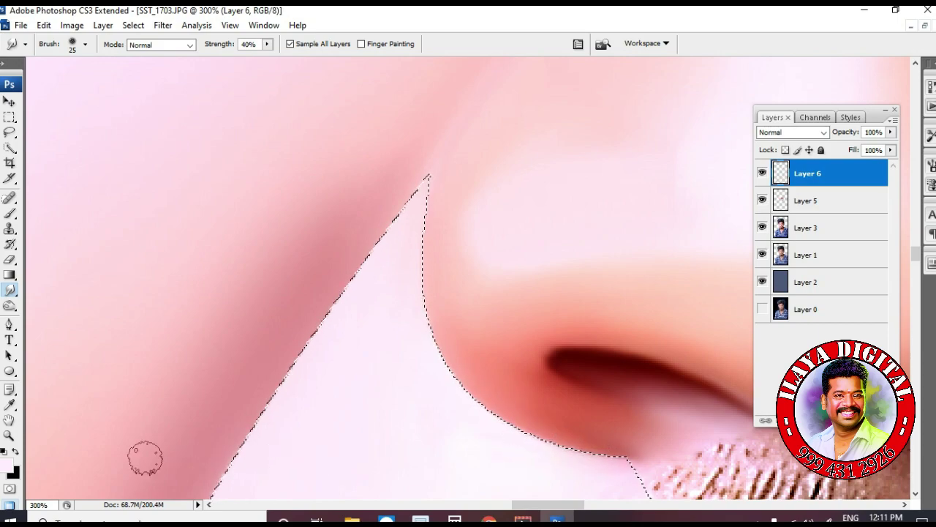
Set the foreground colour to a dark red, starting from a sample of the nostril's reddish edge
click(6, 465)
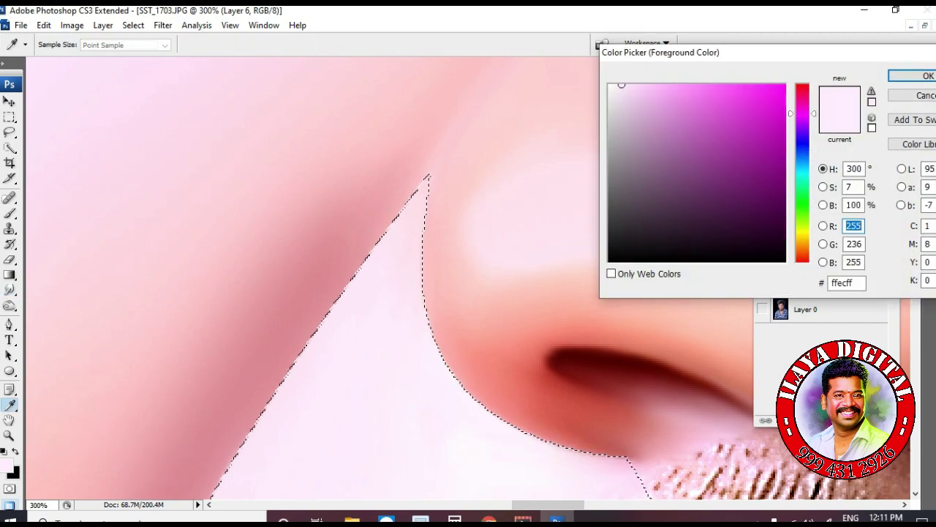
click(540, 395)
click(732, 141)
click(923, 76)
Try shading the nostril's outer edge on Layer 6 with 15 to 20 px dark red strokes and reapplying the last blur
key(b)
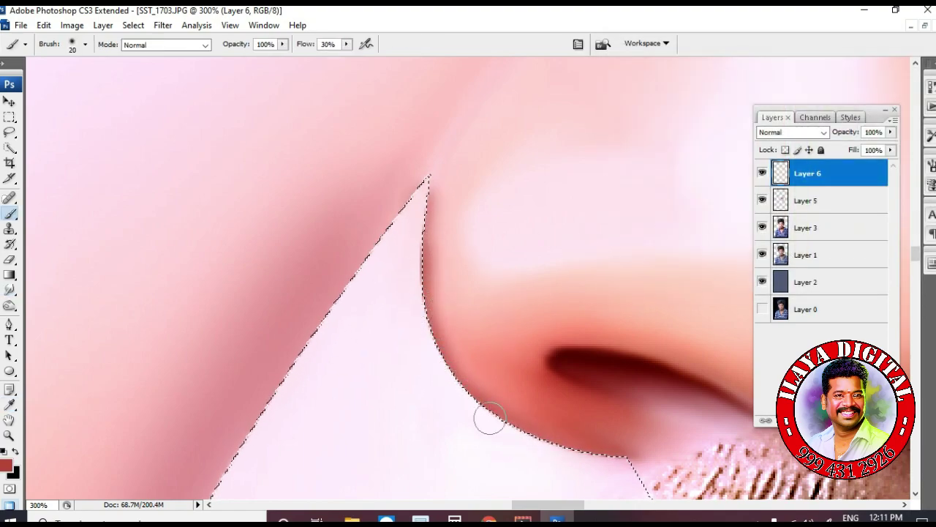
key(bracketleft)
drag(432, 167, 465, 119)
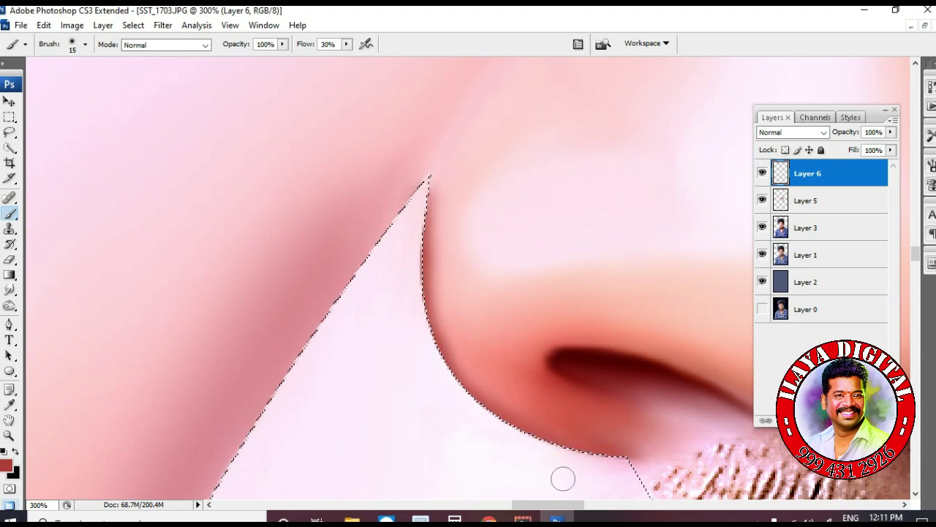
click(163, 26)
click(187, 41)
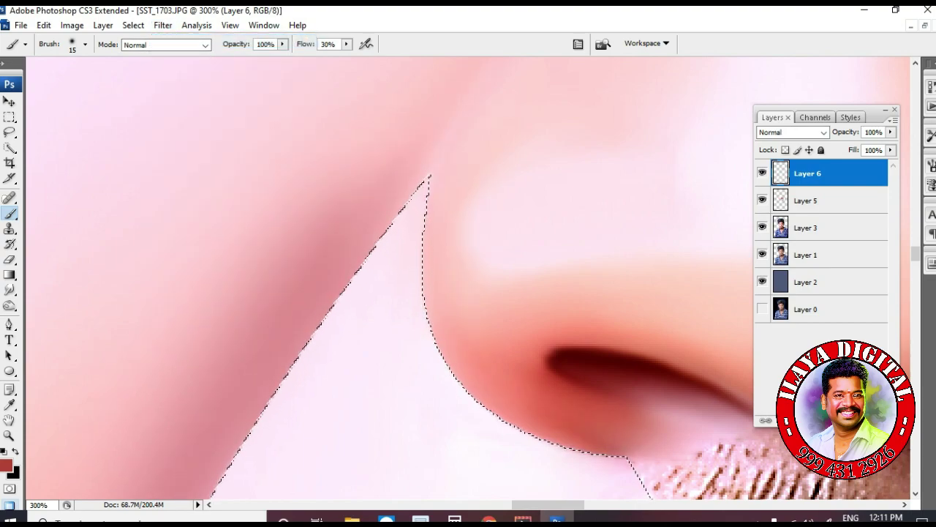
Add a new layer above Layer 6 and paint dark red shading along the nostril's outer edge with a small brush at 30% flow
key(ctrl+shift+alt+n)
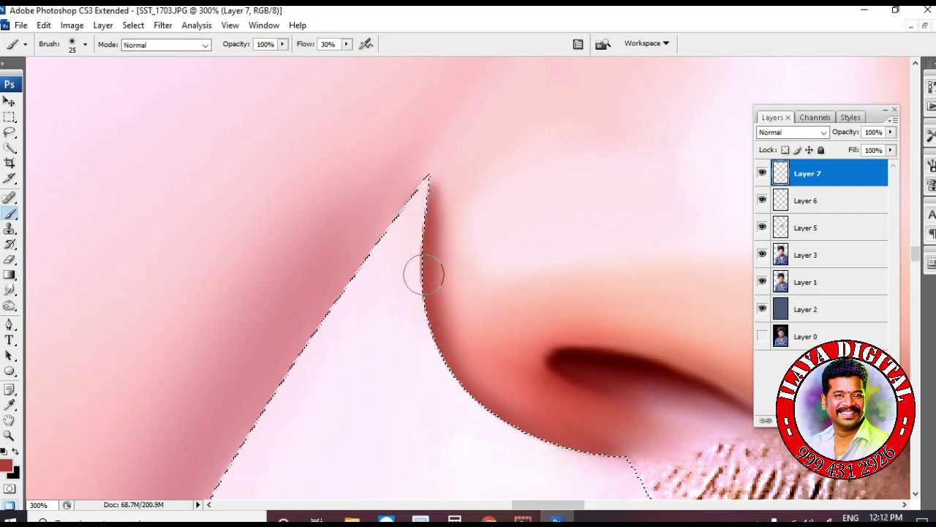
key(bracketleft)
key(bracketleft)
key(bracketleft)
key(bracketleft)
key(bracketleft)
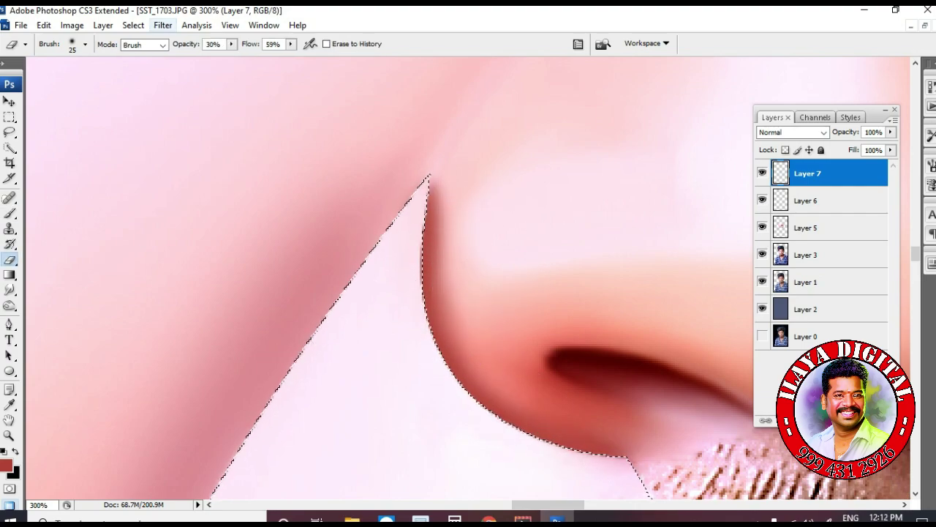
Soften the nostril-edge shading with a Gaussian blur of radius 4.8 pixels, and remove the selection
click(195, 26)
click(163, 26)
mouse_move(220, 166)
click(356, 216)
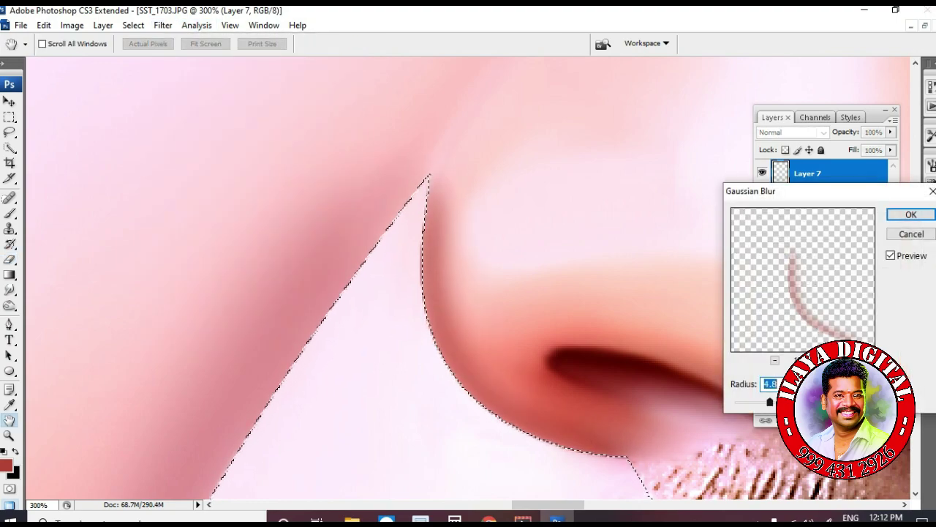
key(Return)
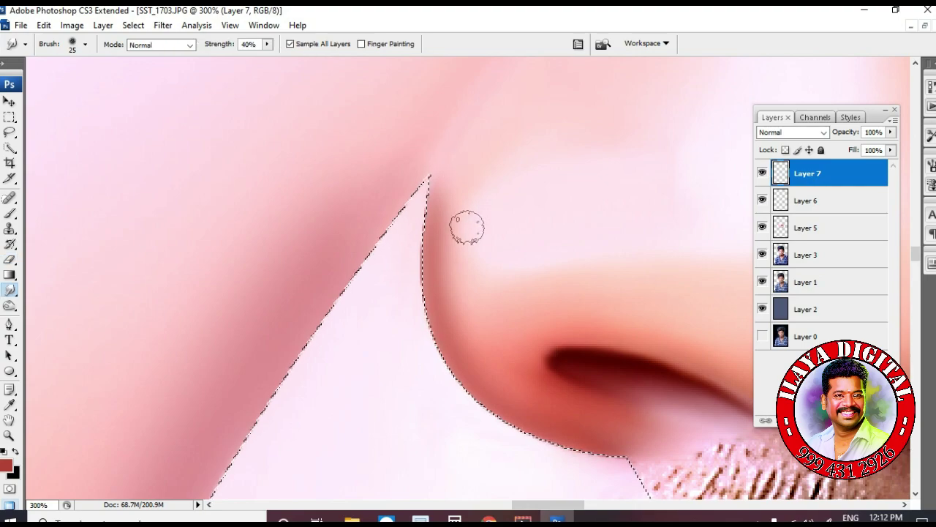
scroll(472, 203, down, 2)
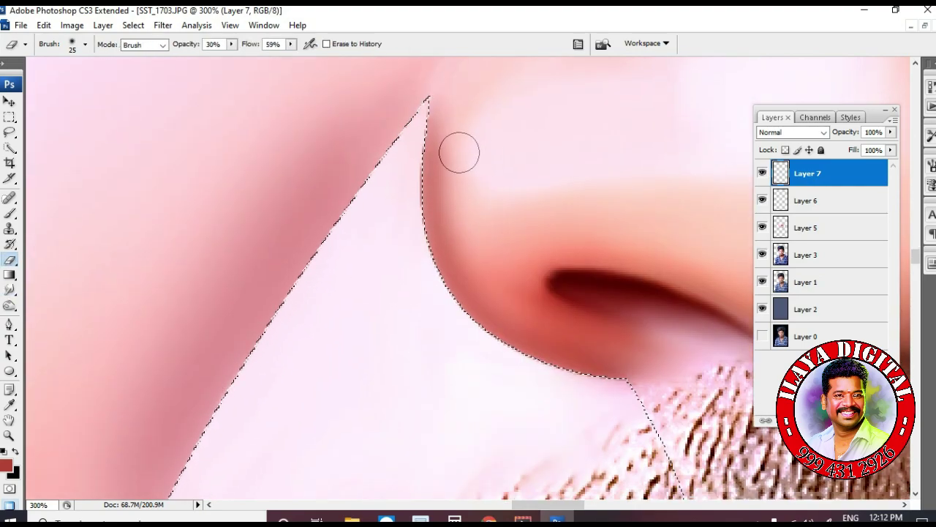
key(ctrl+d)
Smudge the nostril's outer outline and draw its upper end into the crease with 15 to 25 px brushes at 40% strength
key(r)
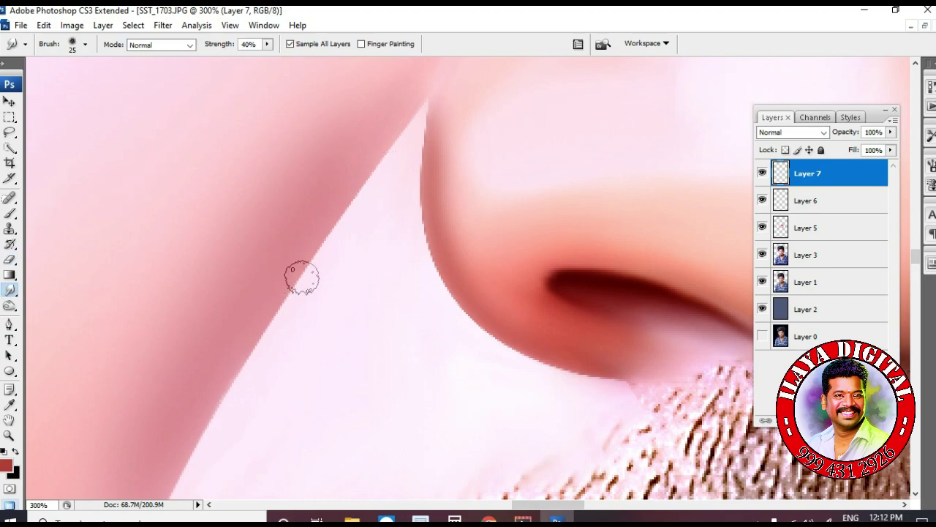
scroll(431, 220, up, 3)
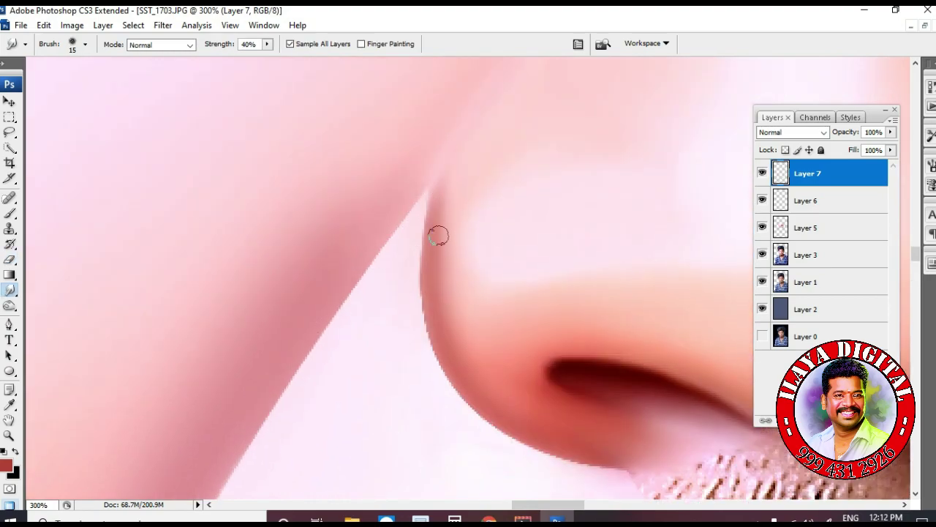
scroll(430, 168, down, 3)
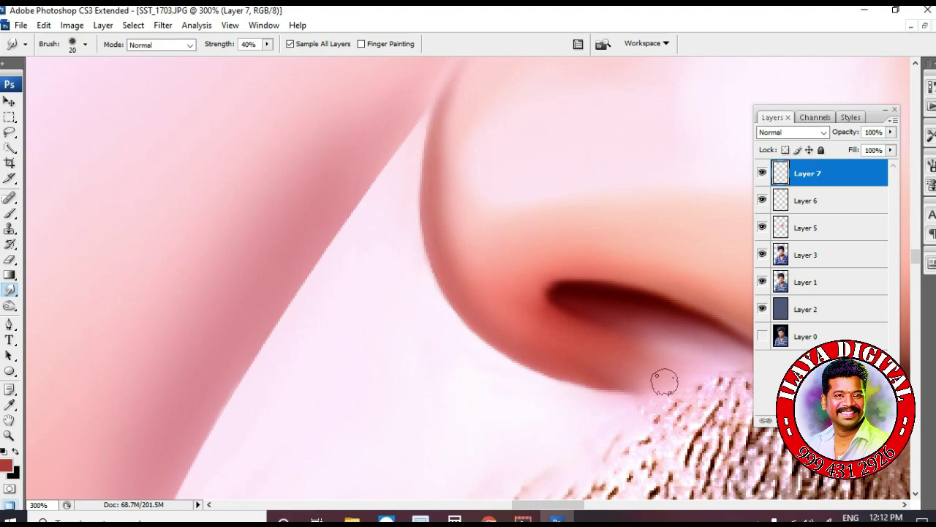
Blend the nostril base and the skin along the moustache's upper border with a 25 px smudge brush at 40% strength
scroll(607, 371, down, 3)
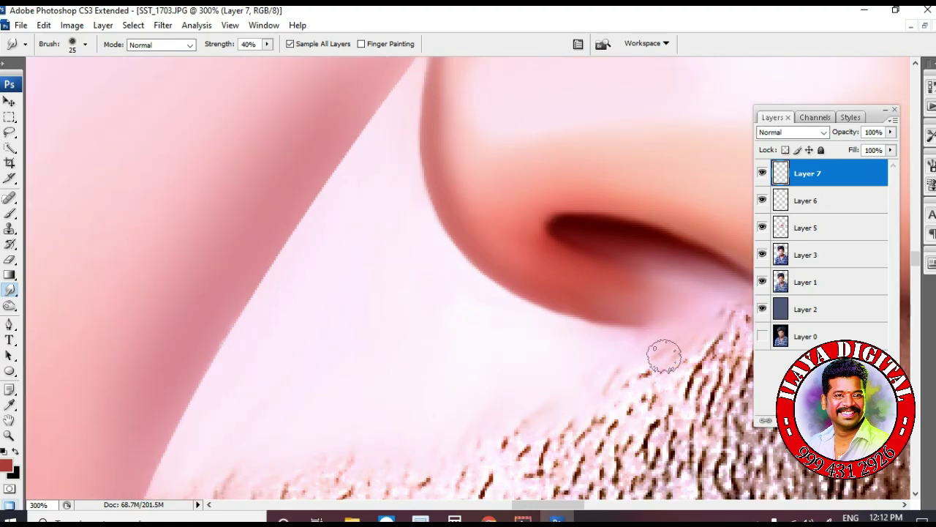
scroll(607, 311, up, 3)
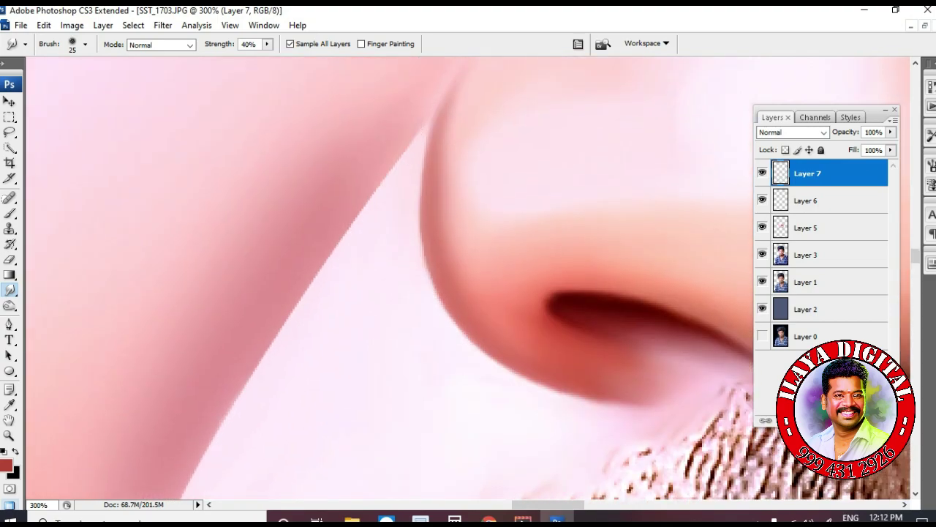
scroll(336, 174, down, 3)
scroll(271, 256, down, 4)
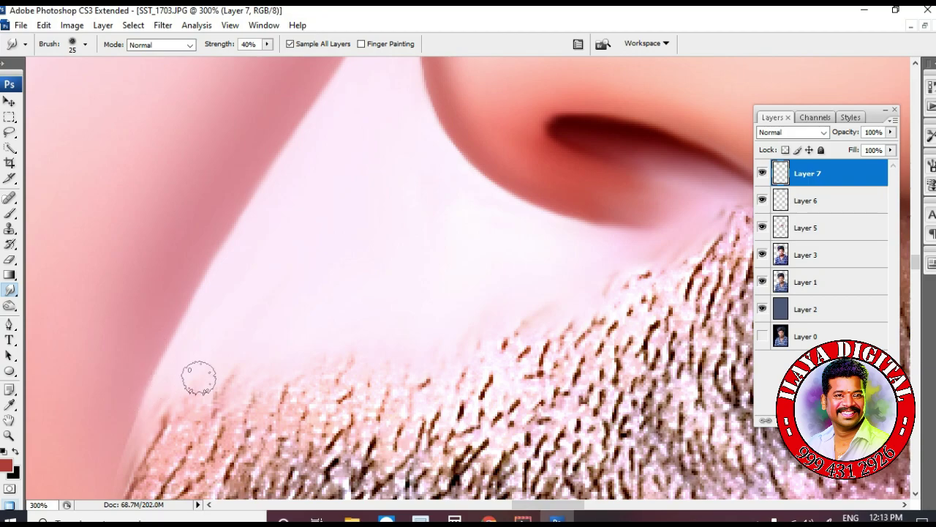
Merge Layer 5, Layer 6 and Layer 7 into a single layer
scroll(199, 378, down, 7)
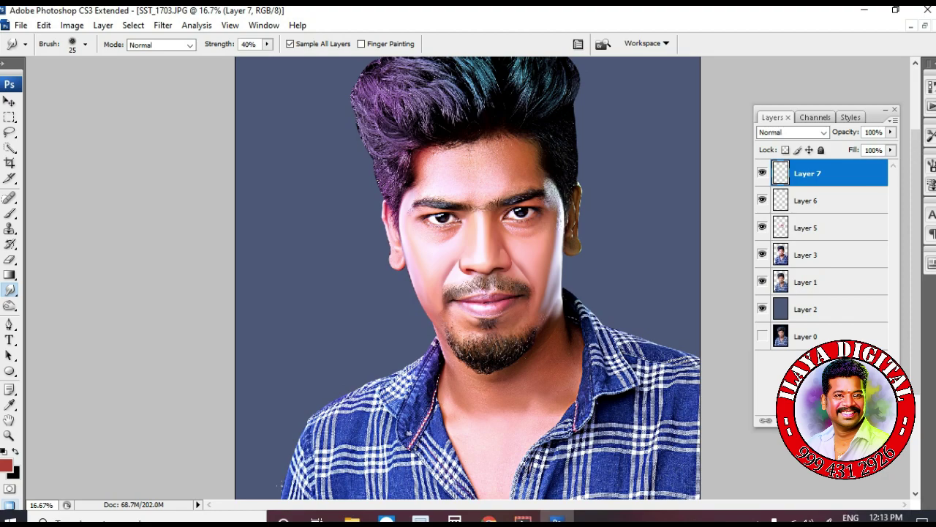
key(z)
click(499, 301)
click(499, 301)
click(498, 301)
click(498, 302)
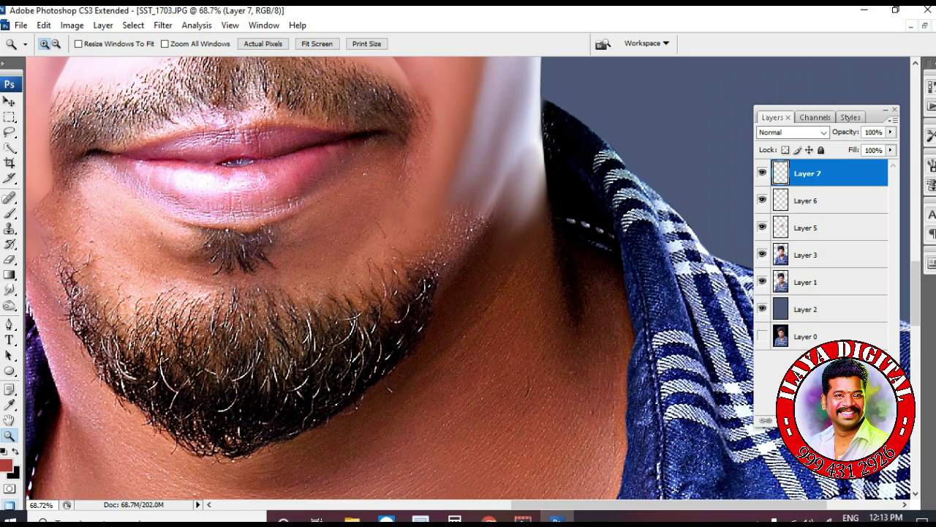
click(168, 165)
click(373, 274)
drag(439, 278, 266, 263)
key(shift+alt+bracketleft)
key(shift+alt+bracketleft)
key(ctrl+e)
Erase the smudged paint covering the moustache hairs along the upper border with a 50 px eraser at 59% flow
key(e)
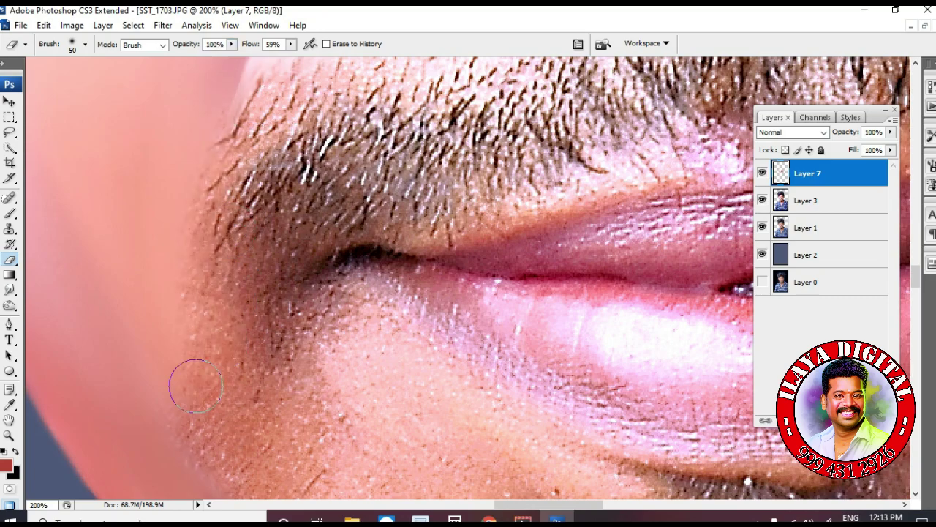
scroll(436, 375, up, 3)
scroll(371, 250, up, 2)
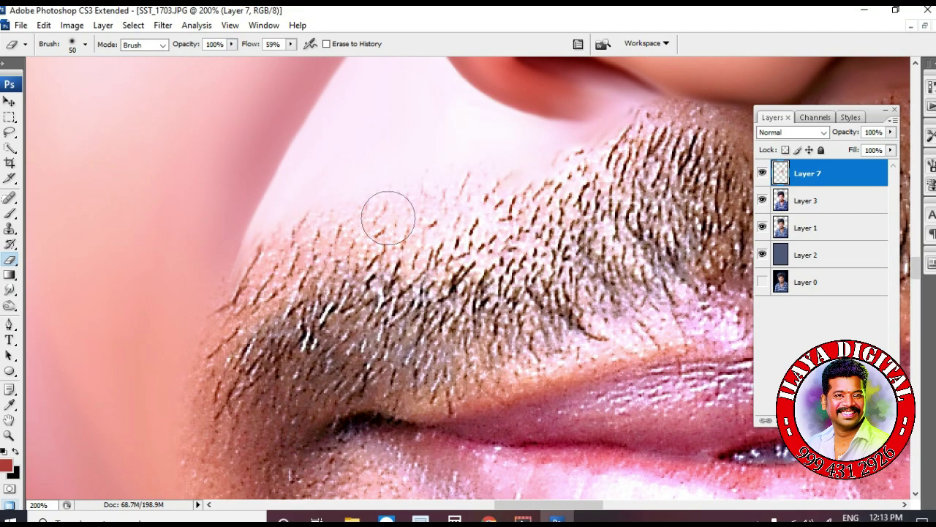
drag(582, 196, 294, 311)
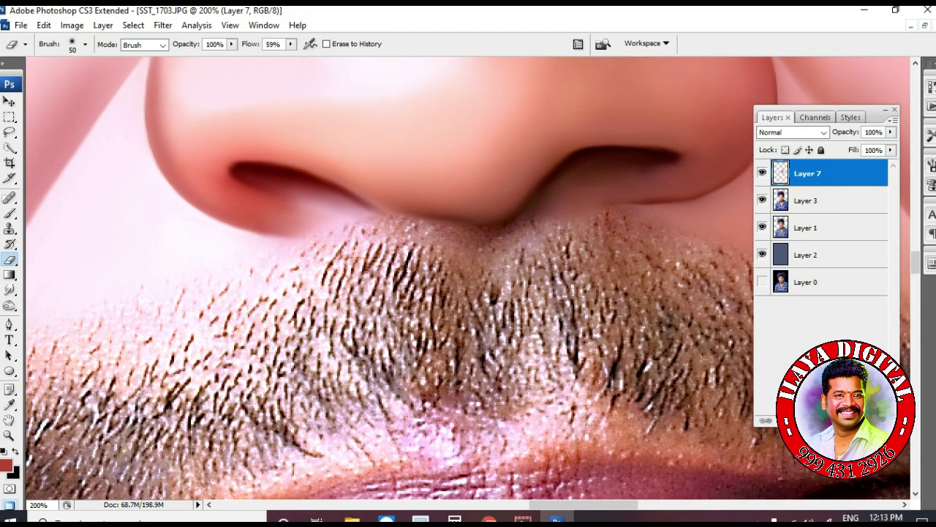
drag(677, 271, 332, 185)
drag(333, 395, 586, 128)
Add a new layer above Layer 7, trace both lips with the Pen tool and convert the path to a selection
key(ctrl+minus)
key(ctrl+minus)
key(ctrl+plus)
key(ctrl+plus)
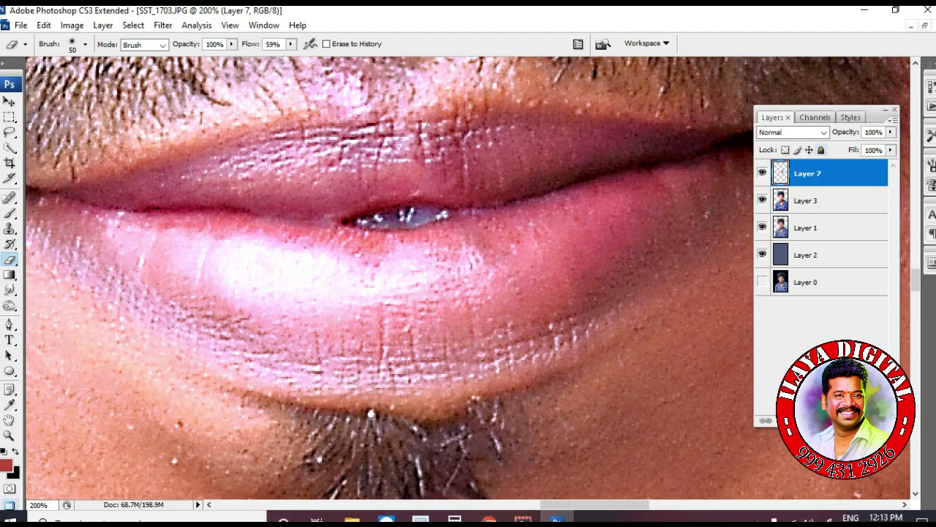
drag(827, 110, 841, 193)
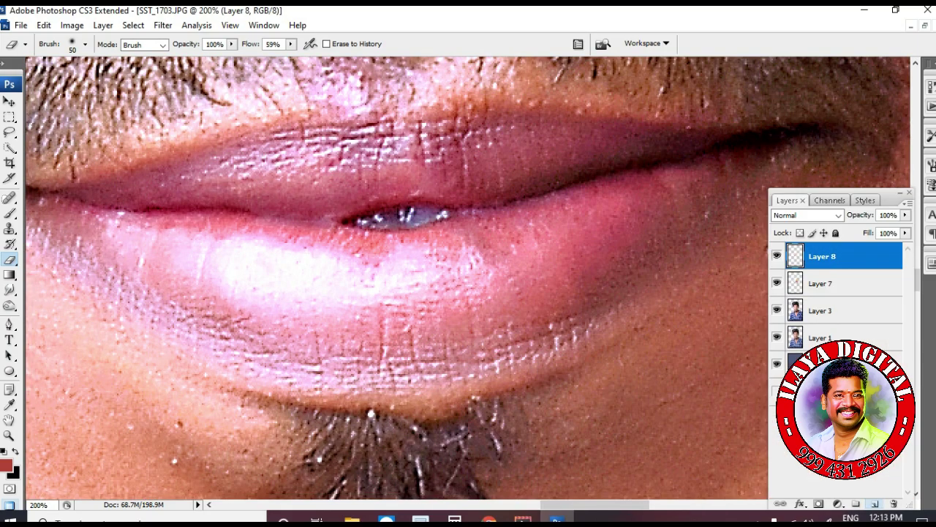
scroll(318, 285, down, 2)
key(p)
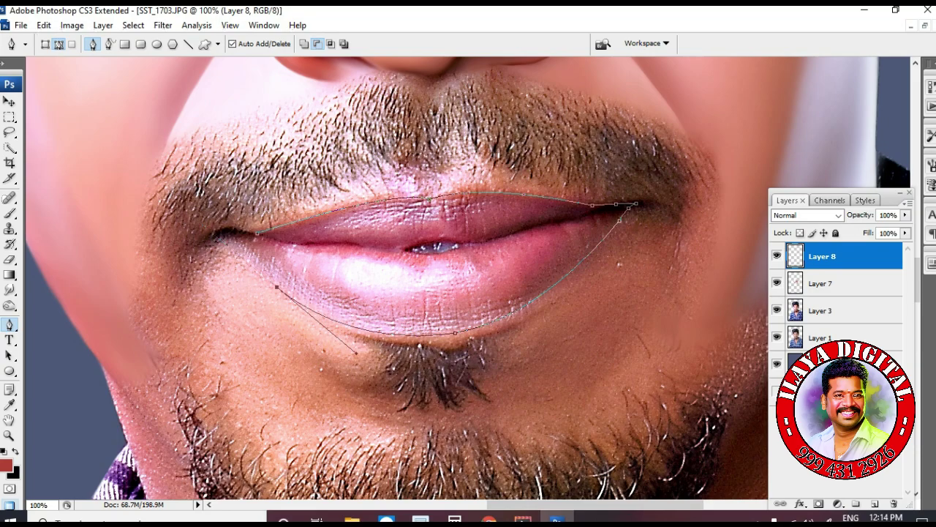
key(ctrl+Return)
key(ctrl+plus)
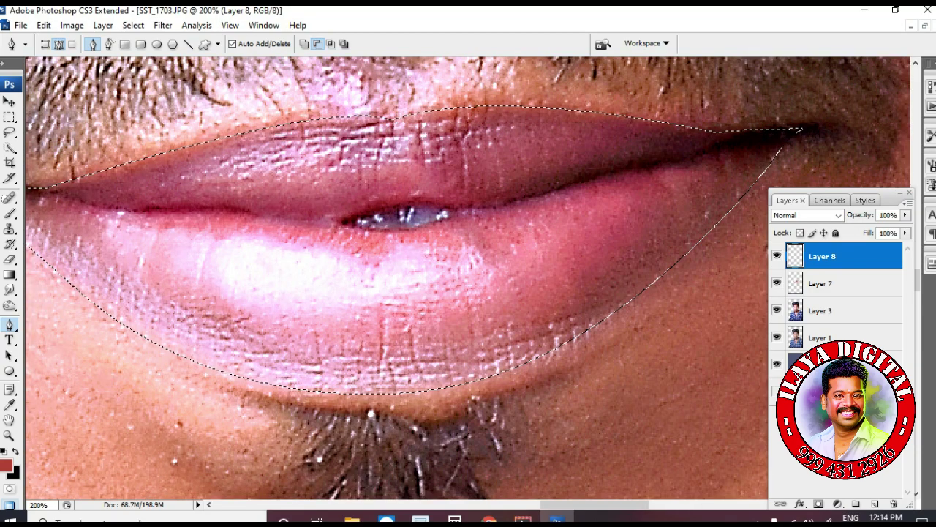
key(ctrl+minus)
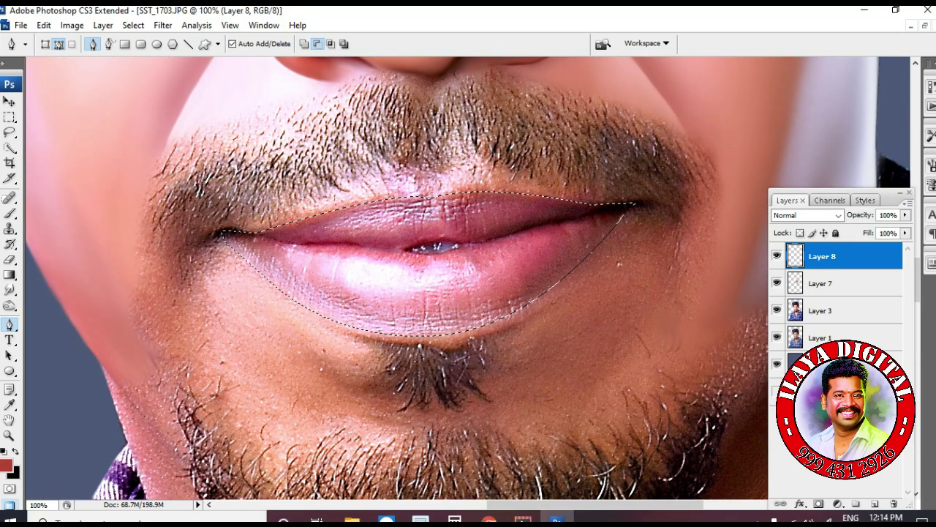
Smudge the white highlight on the lower lip with 20 to 25 px brushes at 50% strength, sampling all layers
key(r)
mouse_move(437, 272)
mouse_down()
mouse_move(443, 277)
mouse_move(203, 379)
mouse_up()
key(ctrl+plus)
key(ctrl+plus)
drag(314, 334, 620, 245)
drag(266, 300, 271, 299)
key(5)
key(bracketright)
key(bracketright)
key(bracketleft)
key(bracketleft)
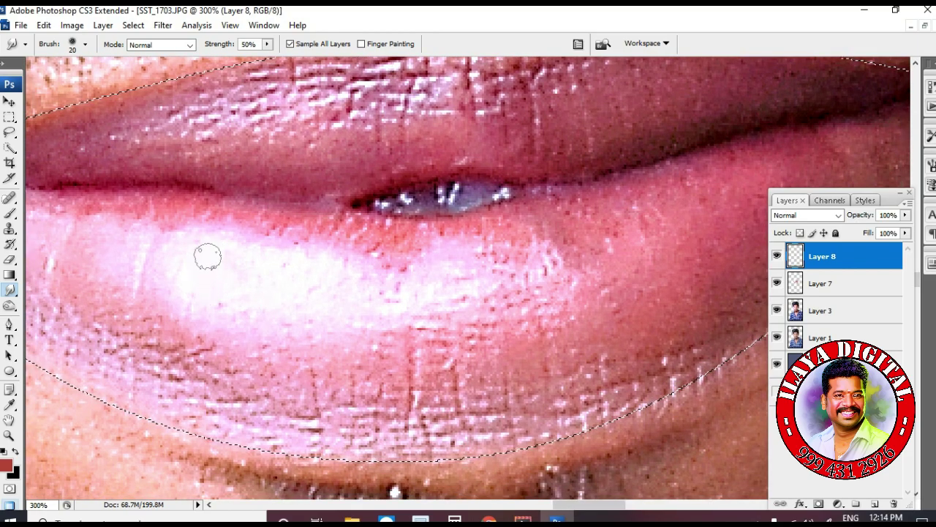
key(bracketright)
key(bracketleft)
drag(291, 275, 320, 264)
drag(194, 265, 358, 293)
key(bracketright)
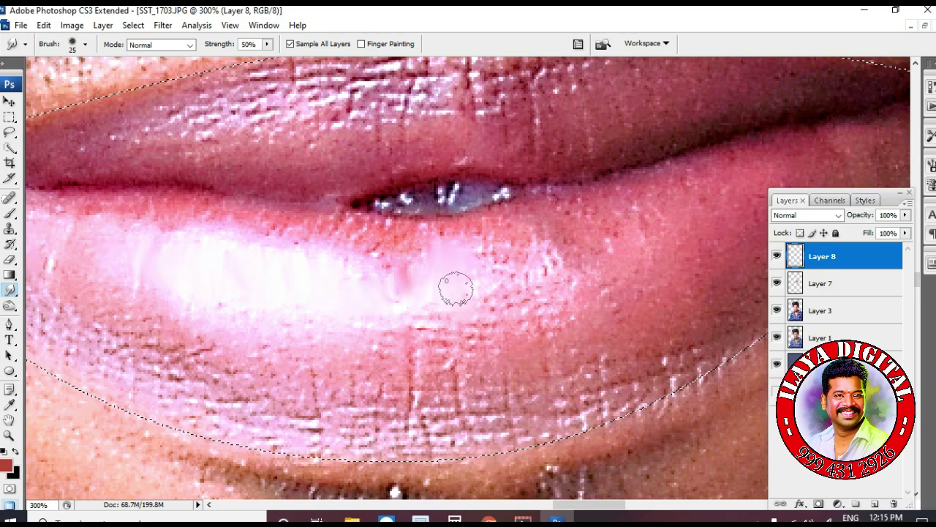
Smudge the wrinkled texture below the lower lip's highlight with short strokes of a 20 px brush at 50% strength
scroll(541, 261, down, 3)
key(bracketleft)
key(bracketleft)
key(bracketleft)
key(bracketleft)
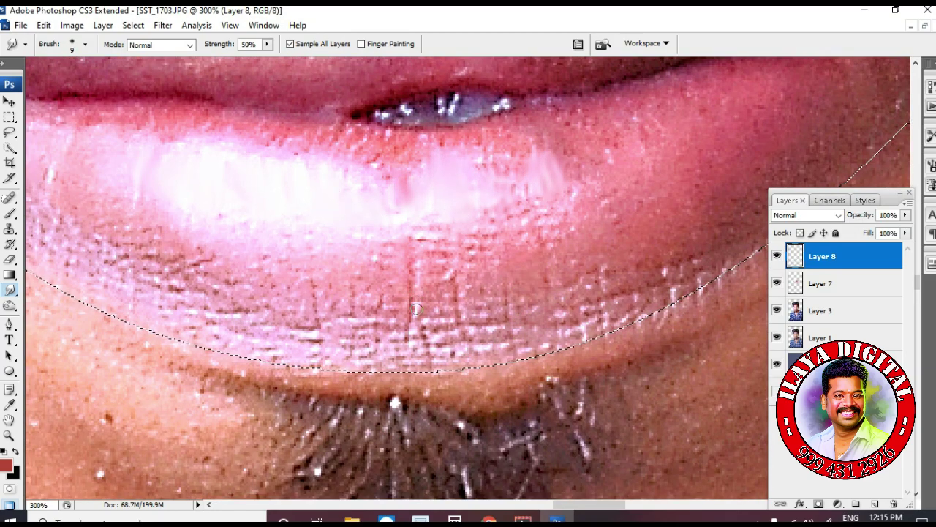
key(bracketleft)
key(bracketright)
key(bracketright)
key(bracketright)
mouse_move(469, 310)
mouse_down()
mouse_move(469, 250)
mouse_move(474, 313)
mouse_up()
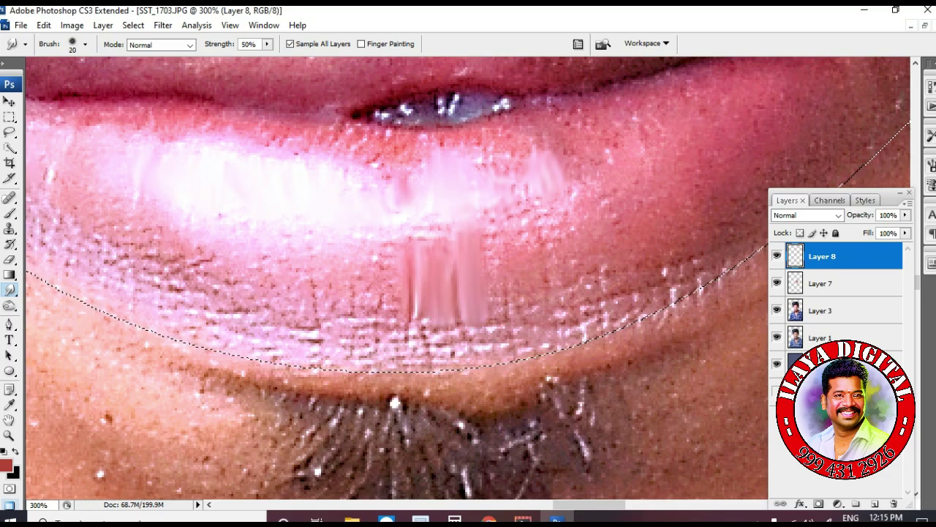
mouse_move(485, 273)
mouse_down()
mouse_move(516, 264)
mouse_move(525, 301)
mouse_up()
mouse_move(521, 257)
mouse_down()
mouse_move(529, 284)
mouse_move(560, 273)
mouse_move(558, 223)
mouse_move(559, 264)
mouse_up()
mouse_move(455, 302)
mouse_down()
mouse_move(384, 287)
mouse_move(375, 304)
mouse_move(324, 243)
mouse_move(270, 279)
mouse_up()
Smooth the lower lip's left side beneath the highlight with a 35 px smudge brush at 50% strength
scroll(201, 278, up, 2)
key(bracketright)
key(bracketright)
drag(143, 315, 138, 297)
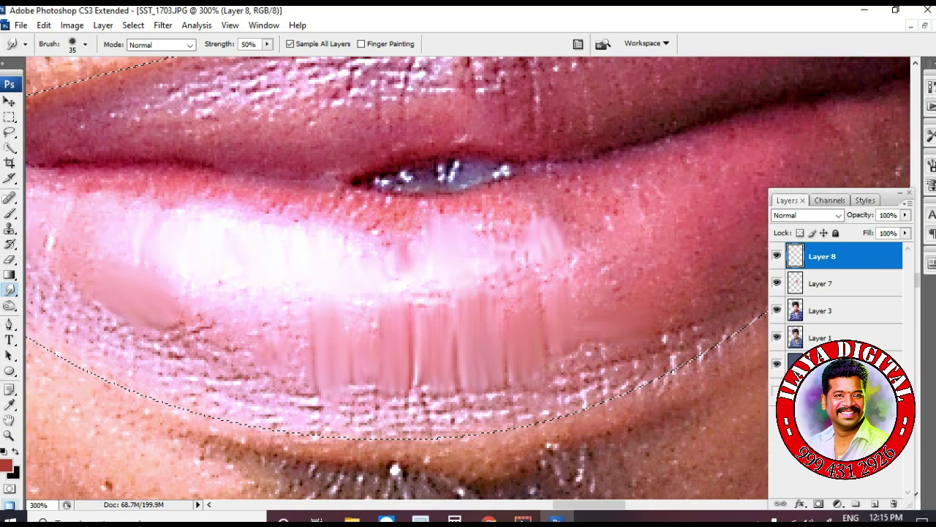
drag(186, 314, 263, 359)
key(bracketright)
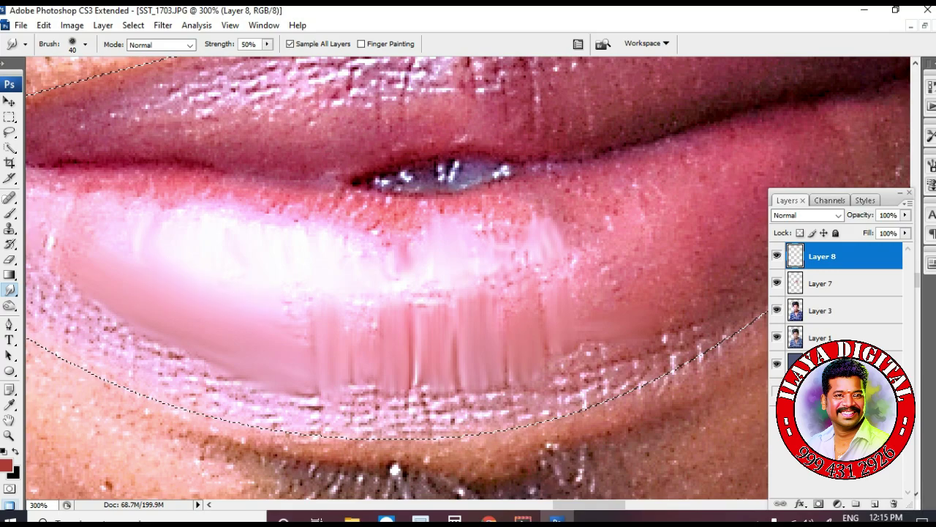
Smudge the lower lip's upper edge along the mouth line and below the teeth gap with a brush of about 35 px
scroll(256, 319, up, 2)
key(bracketleft)
mouse_move(129, 256)
mouse_down()
mouse_move(345, 277)
mouse_move(337, 278)
mouse_up()
key(bracketleft)
drag(478, 276, 547, 251)
key(bracketright)
key(bracketleft)
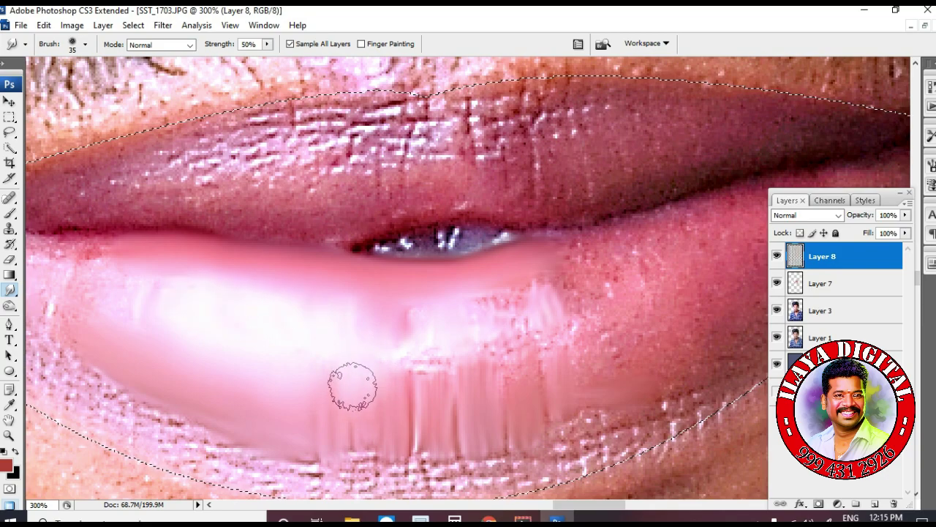
Blend the highlight across the centre of the lower lip with 35 to 40 px smudge brushes at 50% strength
scroll(351, 384, down, 4)
mouse_move(371, 364)
mouse_down()
mouse_move(295, 358)
mouse_move(386, 361)
mouse_up()
key(bracketright)
key(bracketright)
mouse_move(343, 299)
mouse_down()
mouse_move(383, 270)
mouse_move(383, 316)
mouse_up()
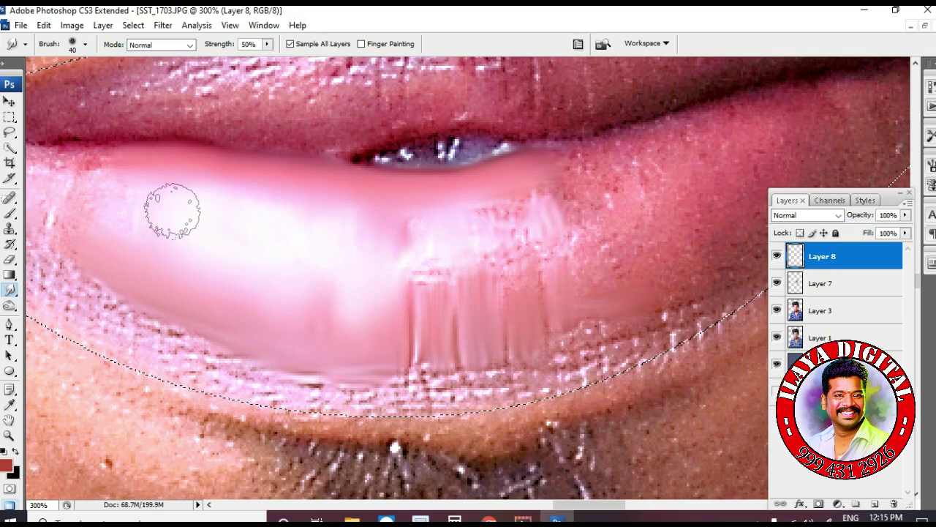
mouse_move(431, 253)
mouse_down()
mouse_move(438, 297)
mouse_move(476, 266)
mouse_move(517, 253)
mouse_move(478, 234)
mouse_move(551, 214)
mouse_move(420, 257)
mouse_move(392, 256)
mouse_move(385, 229)
mouse_move(459, 234)
mouse_move(416, 260)
mouse_move(468, 267)
mouse_up()
key(bracketleft)
key(bracketleft)
drag(429, 321, 427, 354)
scroll(578, 315, up, 3)
drag(587, 316, 600, 285)
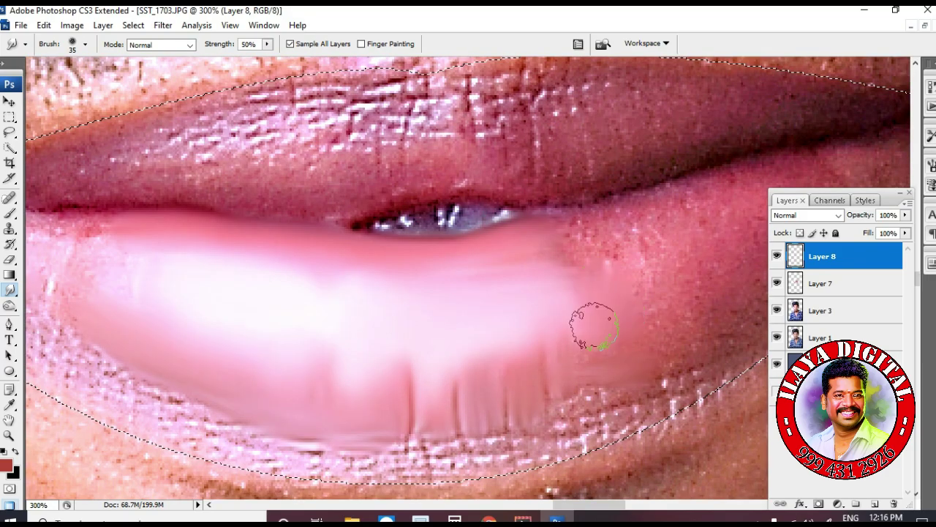
Smudge the textured lower rim of the lower lip along the selection edge with a 30 px brush
scroll(600, 284, down, 4)
key(bracketleft)
key(bracketleft)
drag(405, 363, 344, 374)
key(bracketright)
mouse_move(421, 373)
mouse_down()
mouse_move(478, 374)
mouse_move(590, 348)
mouse_move(709, 301)
mouse_up()
drag(249, 370, 320, 386)
drag(189, 349, 77, 299)
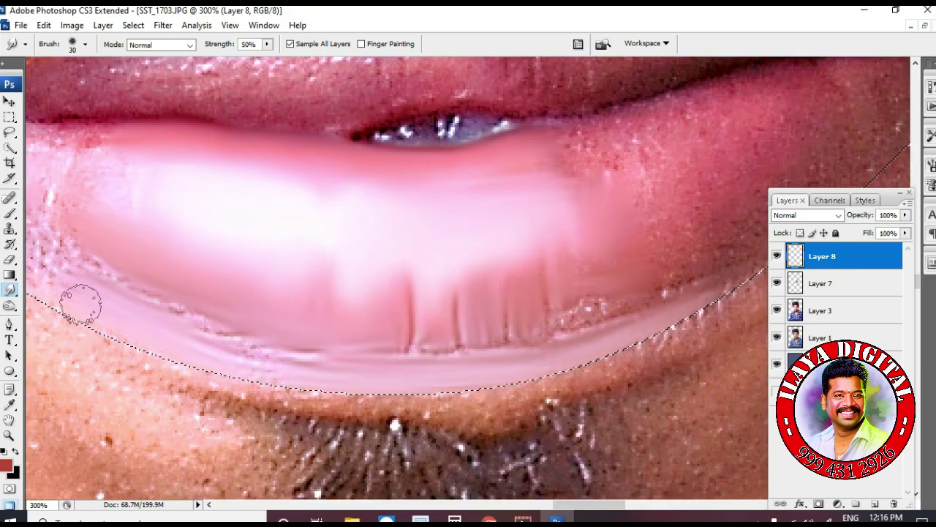
Blend the lower lip's rim into the pink area above it with a smudge brush of up to 30 px
drag(324, 361, 137, 284)
key(bracketleft)
mouse_move(420, 335)
mouse_down()
mouse_move(475, 359)
mouse_move(549, 350)
mouse_move(656, 295)
mouse_up()
key(bracketright)
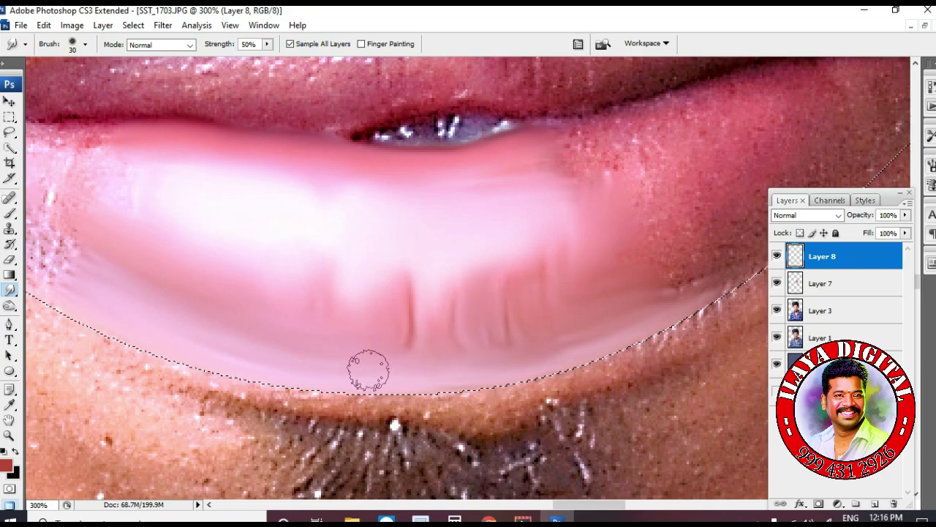
drag(174, 288, 429, 329)
Smudge the left corner of the lower lip and its mouth line with 15 to 35 px brushes at 50% strength
scroll(429, 328, up, 1)
key(bracketleft)
key(bracketleft)
key(bracketleft)
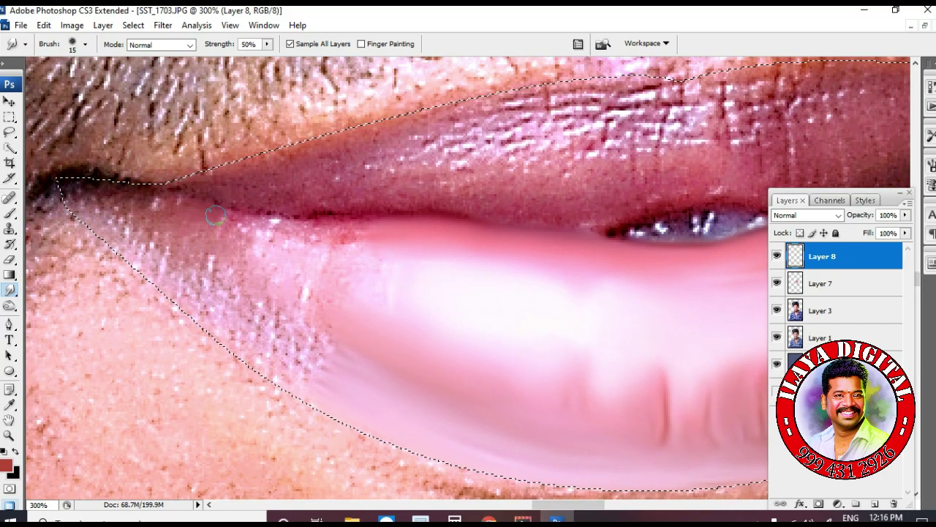
mouse_move(326, 213)
mouse_down()
mouse_move(487, 225)
mouse_move(418, 209)
mouse_move(550, 234)
mouse_up()
key(bracketright)
mouse_move(249, 227)
mouse_down()
mouse_move(84, 189)
mouse_move(83, 209)
mouse_move(104, 231)
mouse_up()
key(bracketright)
key(bracketright)
mouse_move(219, 327)
mouse_down()
mouse_move(155, 255)
mouse_move(208, 267)
mouse_move(206, 238)
mouse_move(326, 354)
mouse_move(285, 278)
mouse_move(373, 303)
mouse_move(210, 245)
mouse_move(229, 269)
mouse_move(164, 217)
mouse_up()
key(bracketleft)
scroll(220, 263, down, 2)
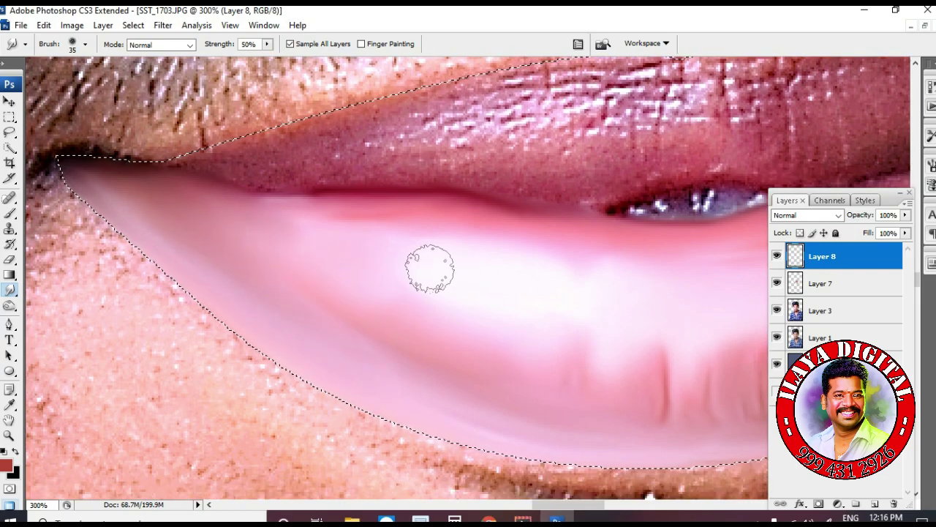
Smudge the skin texture on the right half of the lower lip at 50% strength
scroll(443, 315, down, 3)
scroll(475, 337, right, 10)
scroll(574, 258, up, 4)
mouse_move(611, 228)
mouse_down()
mouse_move(482, 230)
mouse_move(393, 250)
mouse_move(522, 359)
mouse_up()
scroll(522, 359, down, 2)
key(bracketright)
key(bracketright)
mouse_move(428, 304)
mouse_down()
mouse_move(312, 275)
mouse_move(429, 255)
mouse_up()
scroll(439, 253, up, 2)
scroll(303, 241, down, 5)
mouse_move(303, 241)
mouse_down()
mouse_move(423, 313)
mouse_move(466, 305)
mouse_up()
scroll(441, 276, up, 2)
Smudge along the dark mouth line toward the right corner of the lips with smaller brushes
scroll(441, 276, up, 4)
drag(628, 229, 433, 250)
key(bracketleft)
key(bracketleft)
drag(468, 198, 523, 210)
key(bracketleft)
mouse_move(585, 175)
mouse_down()
mouse_move(480, 168)
mouse_move(217, 239)
mouse_move(172, 238)
mouse_move(349, 202)
mouse_move(472, 183)
mouse_up()
key(bracketright)
drag(453, 217, 512, 194)
mouse_move(521, 253)
mouse_down()
mouse_move(498, 300)
mouse_move(583, 185)
mouse_move(545, 194)
mouse_move(512, 253)
mouse_up()
Blend the right half of the lower lip with a larger smudge brush
key(bracketright)
key(bracketright)
key(bracketright)
key(bracketright)
key(bracketright)
scroll(588, 167, down, 3)
scroll(408, 311, up, 3)
mouse_move(408, 311)
mouse_down()
mouse_move(531, 381)
mouse_move(507, 368)
mouse_up()
Smudge the right half of the upper lip up to the selection edge with 25 to 45 px brushes at 50% strength
key(bracketleft)
key(bracketleft)
key(bracketleft)
key(bracketleft)
mouse_move(315, 274)
mouse_down()
mouse_move(458, 222)
mouse_move(600, 218)
mouse_up()
key(bracketleft)
drag(274, 199, 319, 184)
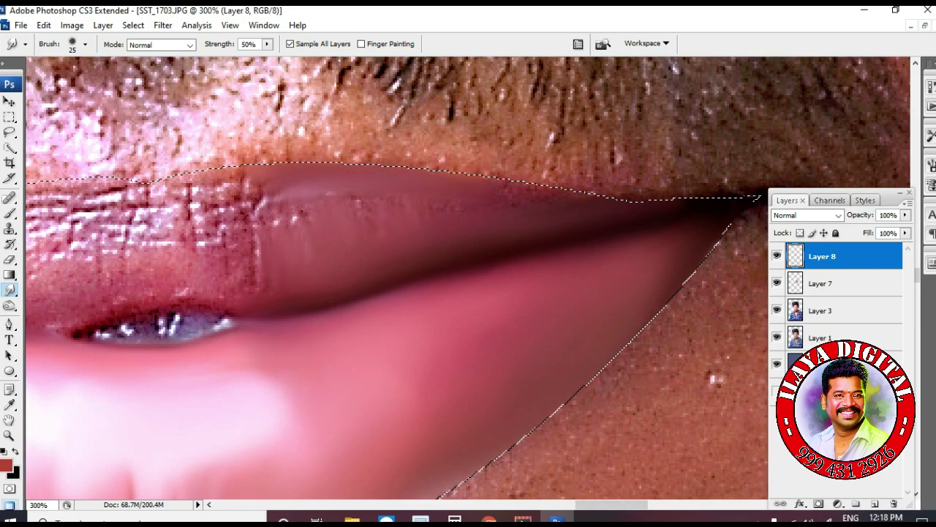
key(bracketright)
key(bracketright)
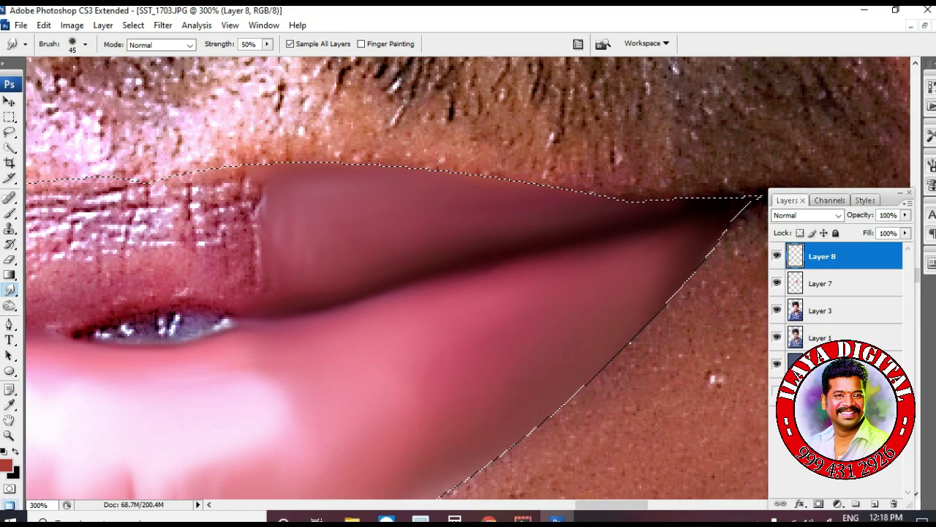
Smudge the upper lip's lower edge along the left half of the mouth line, starting with a 15 px brush
key(bracketleft)
key(bracketleft)
key(bracketleft)
scroll(271, 322, left, 5)
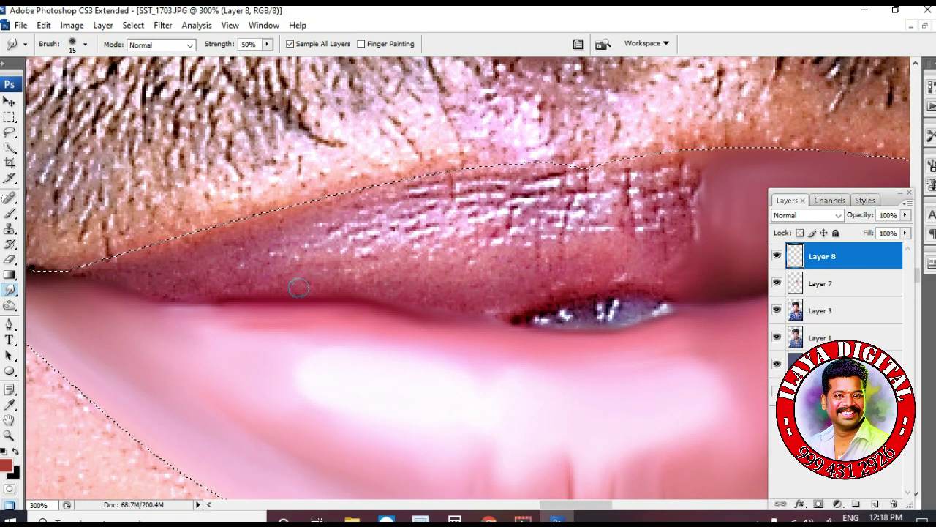
mouse_move(48, 271)
mouse_down()
mouse_move(177, 302)
mouse_move(164, 300)
mouse_move(315, 305)
mouse_up()
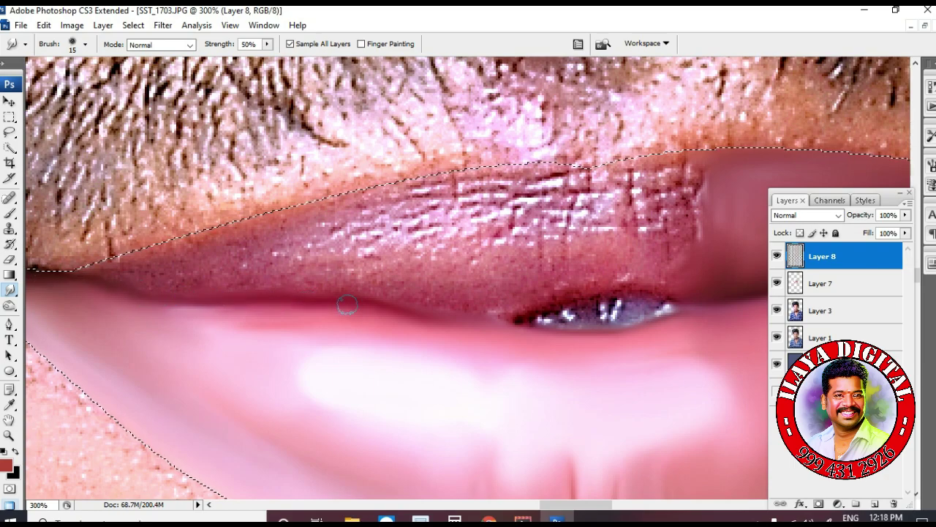
key(bracketright)
drag(449, 299, 518, 316)
Smooth the wrinkled left half of the upper lip with a 35 px smudge brush at 50% strength
key(bracketright)
drag(139, 266, 562, 169)
mouse_move(150, 253)
mouse_down()
mouse_move(252, 232)
mouse_move(504, 235)
mouse_up()
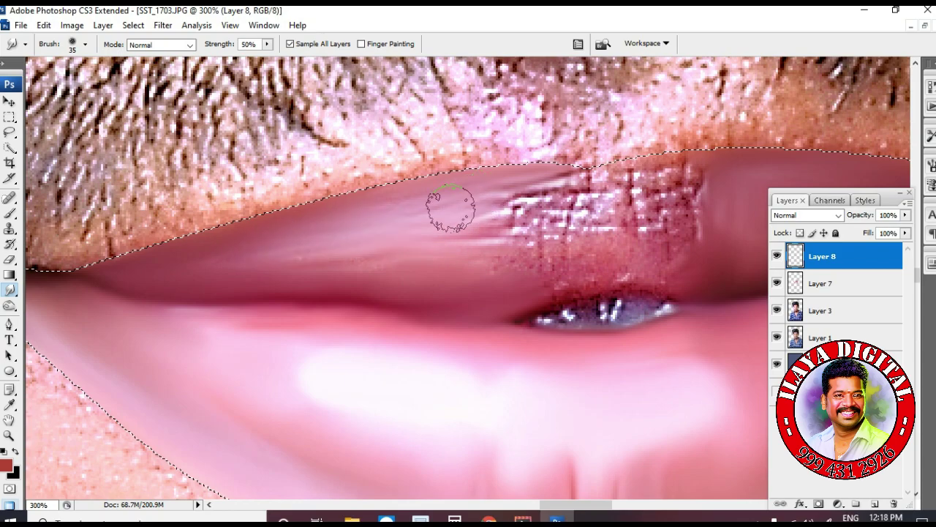
drag(453, 274, 528, 245)
drag(300, 247, 493, 233)
click(387, 505)
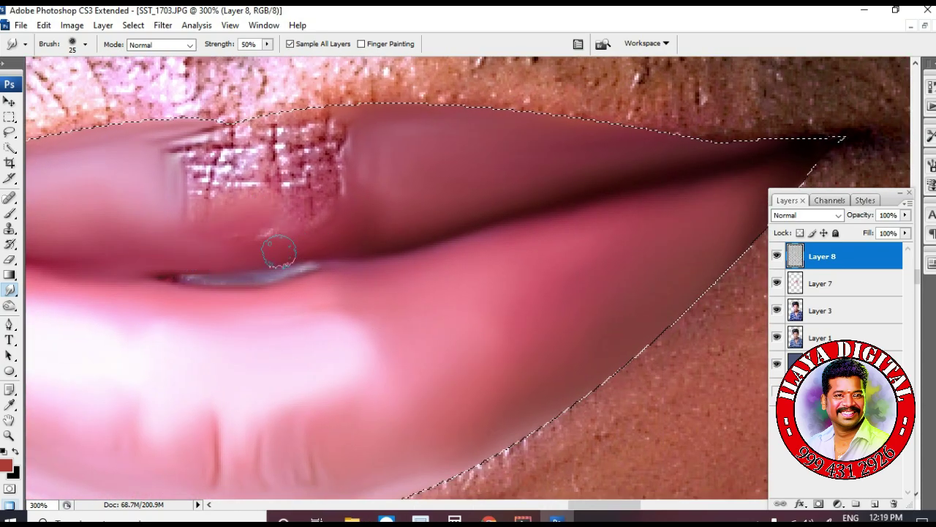
Smooth the remaining textured patch in the middle of the upper lip with 25 to 50 px smudge brushes at 50% strength
mouse_move(278, 251)
mouse_down()
mouse_move(167, 289)
mouse_move(299, 272)
mouse_move(153, 277)
mouse_move(340, 270)
mouse_up()
key(bracketright)
mouse_move(236, 165)
mouse_down()
mouse_move(249, 175)
mouse_move(297, 148)
mouse_move(259, 219)
mouse_move(251, 129)
mouse_move(336, 123)
mouse_up()
key(bracketright)
key(bracketright)
mouse_move(362, 151)
mouse_down()
mouse_move(298, 197)
mouse_move(387, 212)
mouse_up()
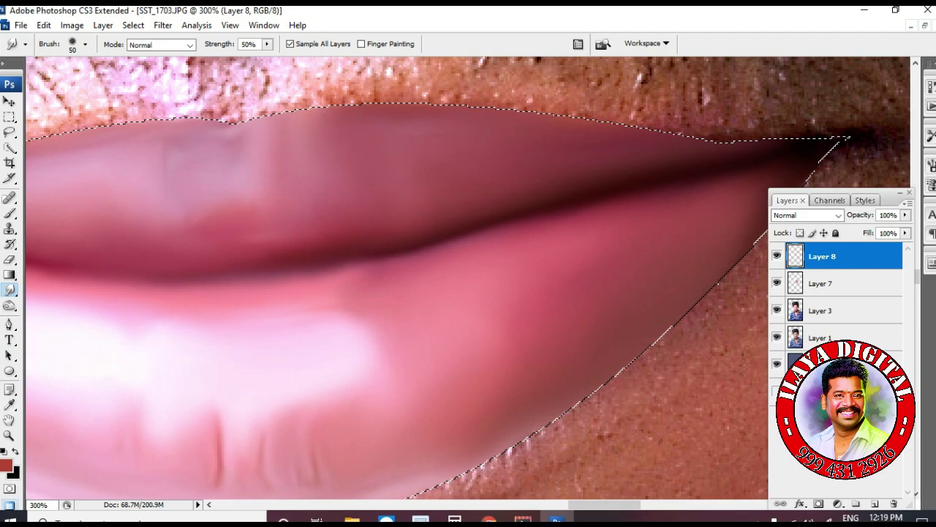
Smudge the skin outside the selection along the upper lip's right half and mouth corner, using a brush of about 30 px
key(ctrl+minus)
key(ctrl+minus)
key(ctrl+minus)
key(ctrl+minus)
key(ctrl+minus)
key(ctrl+minus)
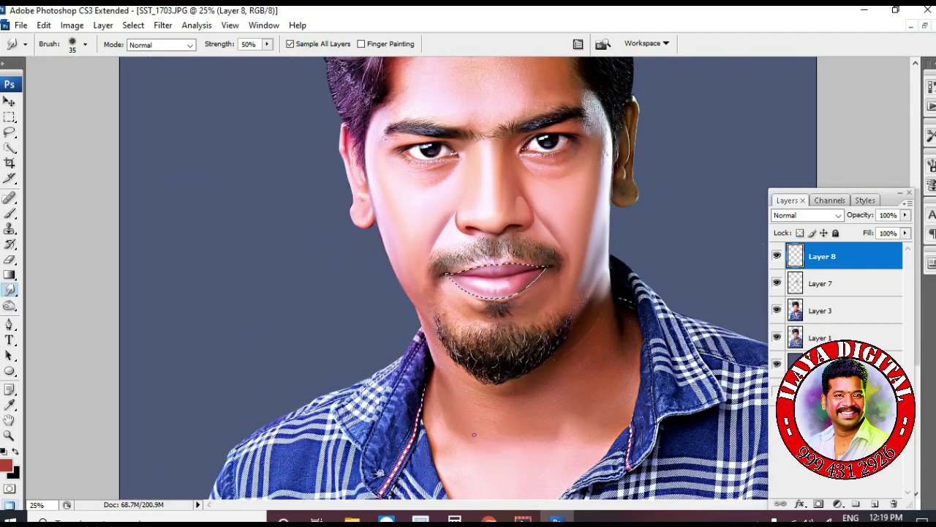
key(z)
drag(471, 243, 597, 330)
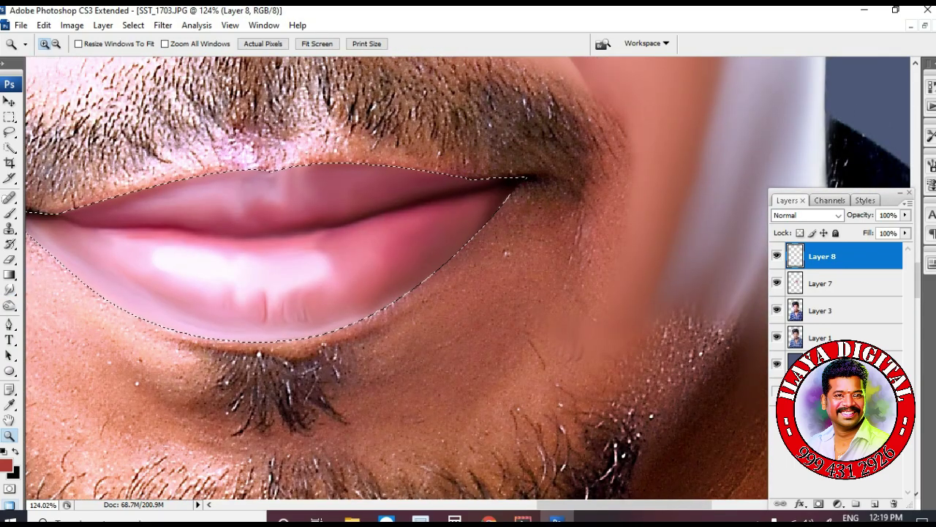
click(422, 246)
click(422, 246)
drag(263, 224, 418, 329)
key(r)
scroll(351, 320, up, 1)
mouse_move(311, 245)
mouse_down()
mouse_move(472, 235)
mouse_move(674, 273)
mouse_up()
drag(726, 301, 416, 295)
drag(349, 256, 591, 298)
key(bracketleft)
drag(470, 284, 560, 287)
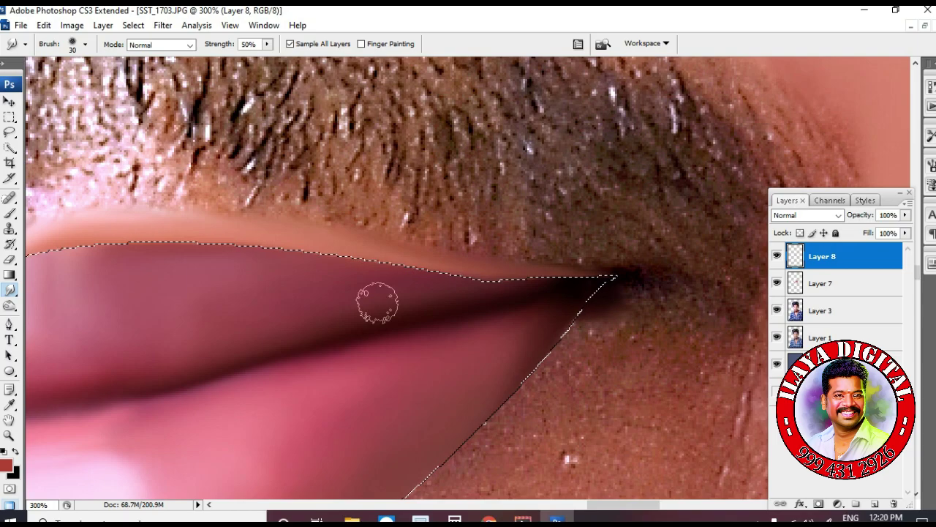
drag(293, 301, 735, 332)
drag(308, 353, 413, 293)
Smudge the skin strip bordering the left half of the upper lip from the cupid's bow to the mouth corner
key(ctrl+minus)
key(bracketleft)
mouse_move(301, 275)
mouse_down()
mouse_move(255, 295)
mouse_move(117, 315)
mouse_up()
drag(176, 306, 270, 284)
drag(489, 239, 474, 233)
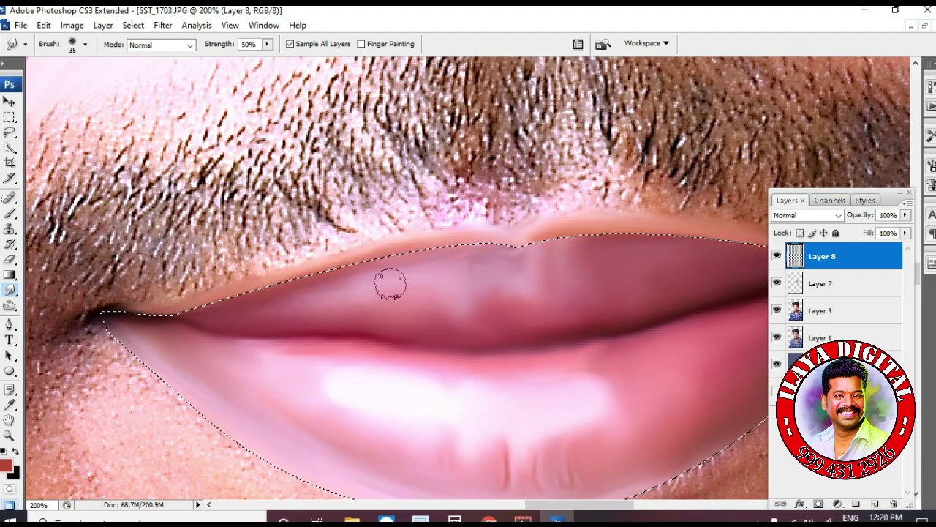
Smooth the skin below the left half of the lower lip, down to the soul patch, with 50 to 70 px smudge brushes
scroll(156, 293, down, 5)
key(bracketright)
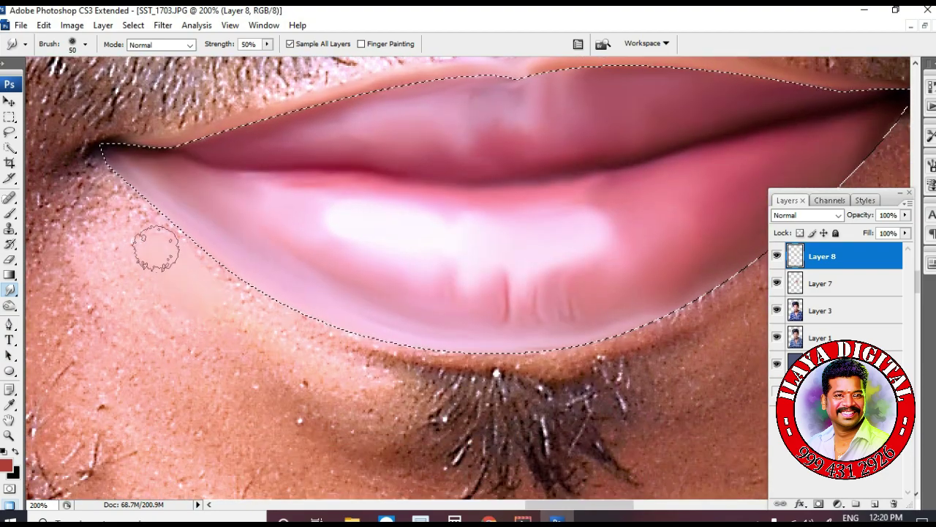
key([)
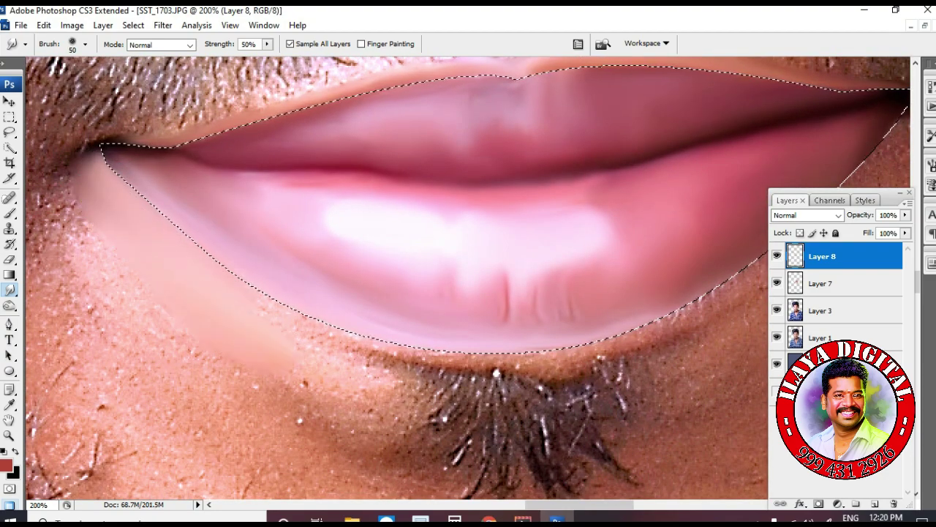
mouse_move(201, 311)
mouse_down()
mouse_move(337, 414)
mouse_move(368, 416)
mouse_up()
drag(215, 342, 371, 424)
drag(240, 308, 384, 395)
key(])
key(])
drag(165, 218, 393, 403)
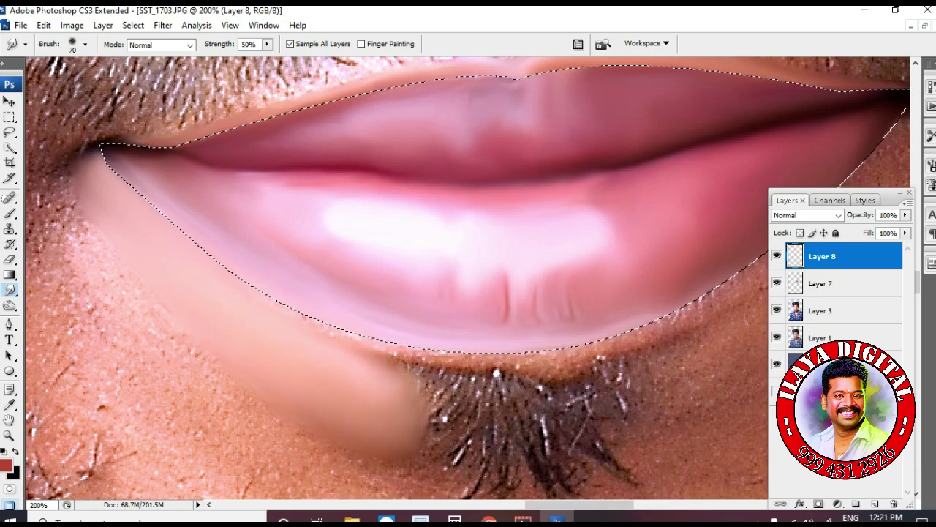
Extend the smoothed skin from below the left mouth corner downward toward the beard with a smudge brush
key([)
scroll(212, 329, down, 3)
drag(201, 318, 337, 388)
drag(79, 220, 257, 340)
Smudge the narrow skin strip between the lower lip's bottom edge and the soul patch with a brush smaller than 50 px
key([)
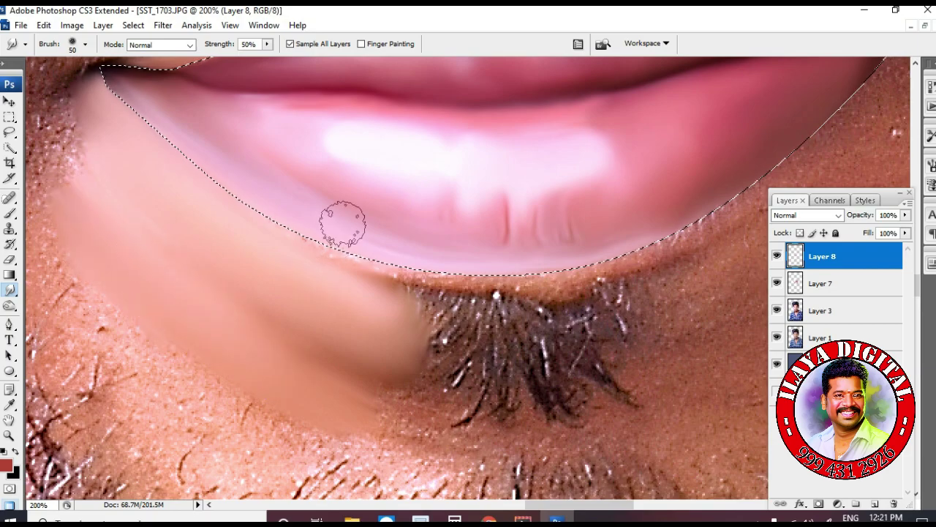
key([)
key([)
key([)
drag(253, 212, 468, 287)
mouse_move(219, 189)
mouse_down()
mouse_move(328, 253)
mouse_move(411, 277)
mouse_move(585, 287)
mouse_up()
key(bracketleft)
key(bracketright)
key(bracketright)
drag(398, 311, 432, 335)
Smooth the textured skin beneath the right half of the lower lip with a larger smudge brush
key(bracketright)
key(bracketright)
key(bracketright)
drag(768, 136, 464, 244)
key(bracketleft)
key(bracketleft)
drag(563, 256, 695, 108)
Smooth the chin skin between the soul patch and the right mouth corner with a 70 px smudge brush
scroll(681, 162, down, 2)
key(bracketleft)
key(bracketleft)
key(bracketleft)
key(bracketleft)
key(bracketright)
key(bracketright)
key(bracketright)
key(bracketright)
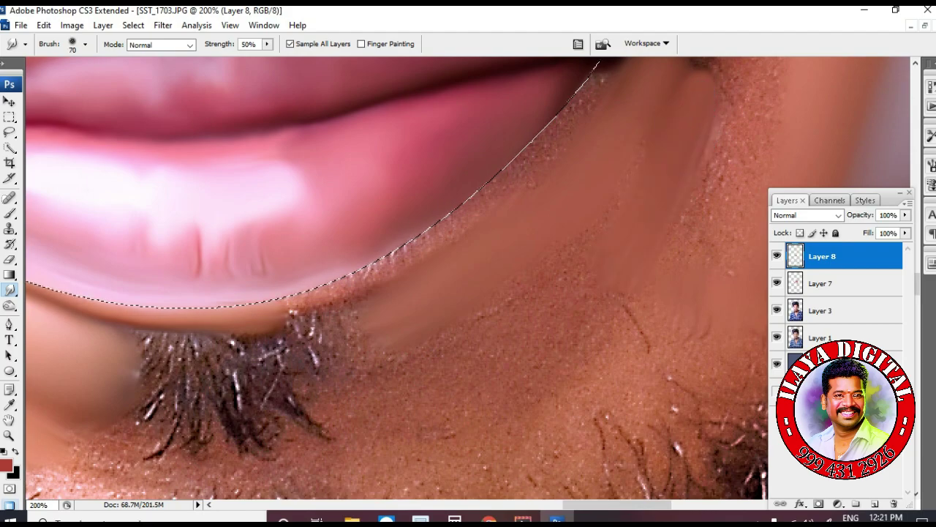
scroll(670, 165, down, 2)
drag(570, 194, 402, 275)
drag(463, 215, 319, 284)
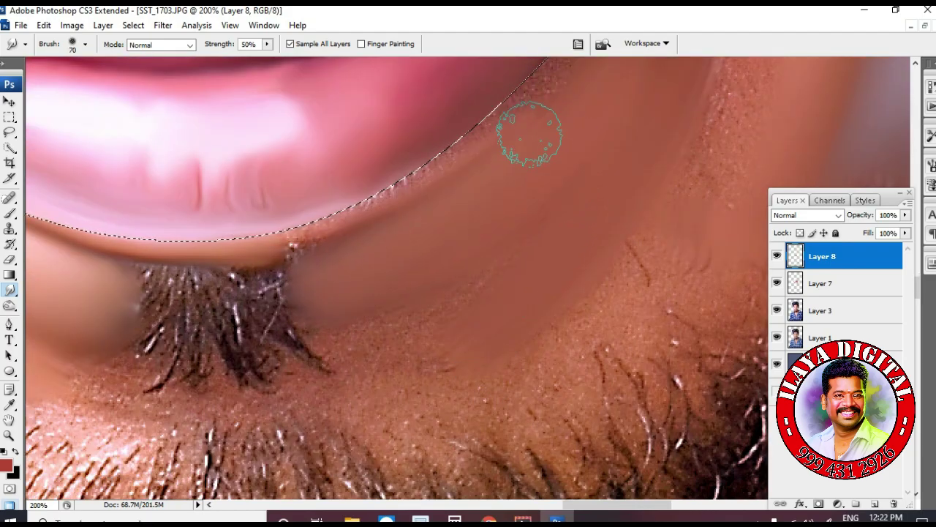
Smudge the grainy skin right against the lower lip's right edge up to the mouth corner with a 40 px brush
key(bracketleft)
key(bracketleft)
key(bracketleft)
key(bracketleft)
scroll(314, 318, up, 3)
scroll(547, 219, up, 2)
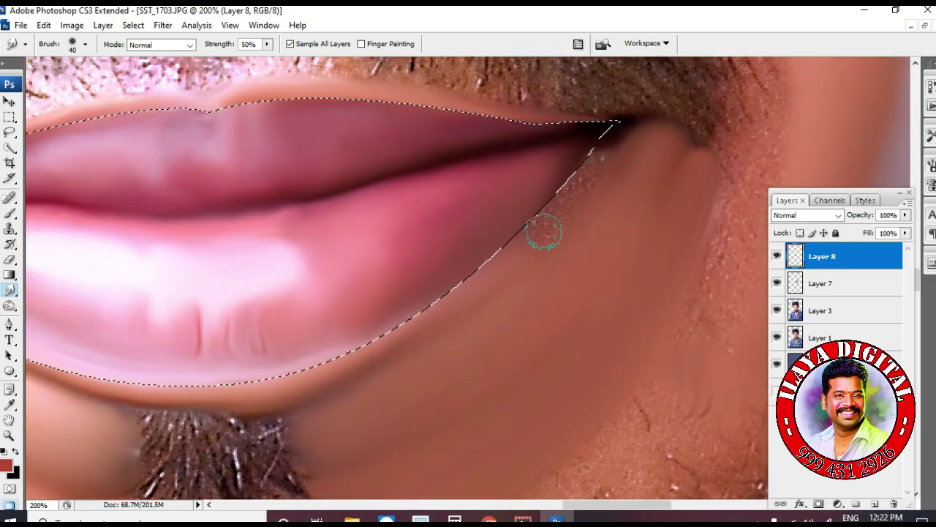
scroll(551, 134, down, 2)
scroll(552, 139, up, 2)
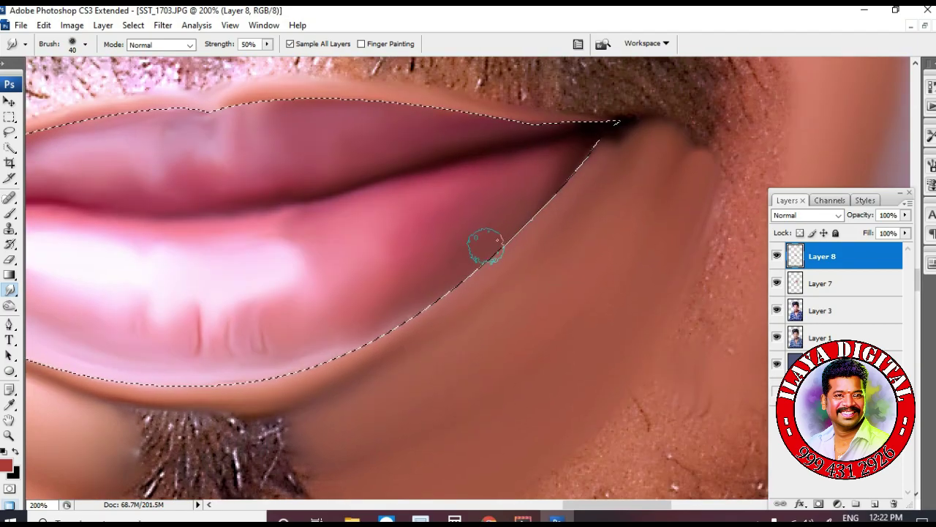
Smudge the skin around and beneath the soul patch with 45 to 70 px brushes, blending both sides of the chin
key(bracketright)
drag(325, 443, 642, 360)
drag(537, 320, 575, 341)
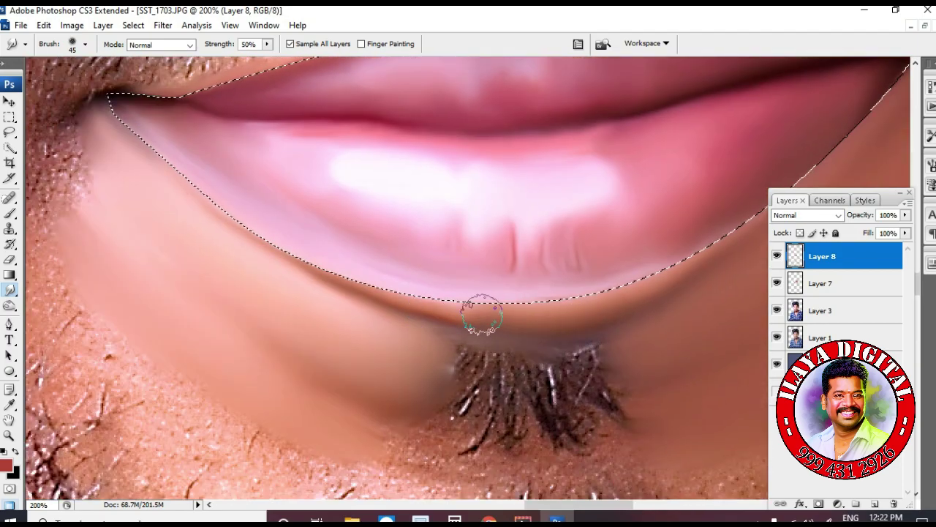
scroll(456, 356, down, 3)
key(bracketright)
key(bracketright)
key(bracketright)
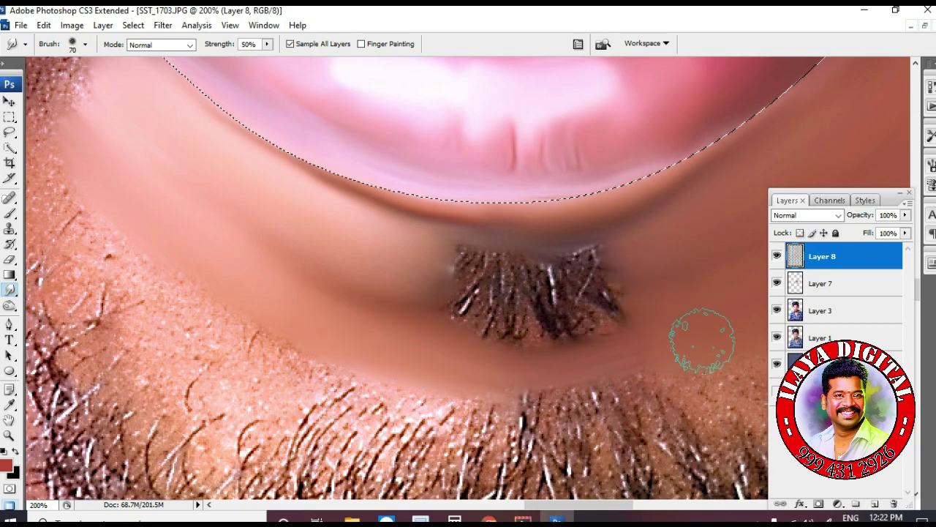
Remove the selection and soften the right half of the lower lip's outline with 25 to 30 px smudge brushes at 40% strength
key(ctrl+minus)
key(ctrl+minus)
key(ctrl+plus)
key(ctrl+plus)
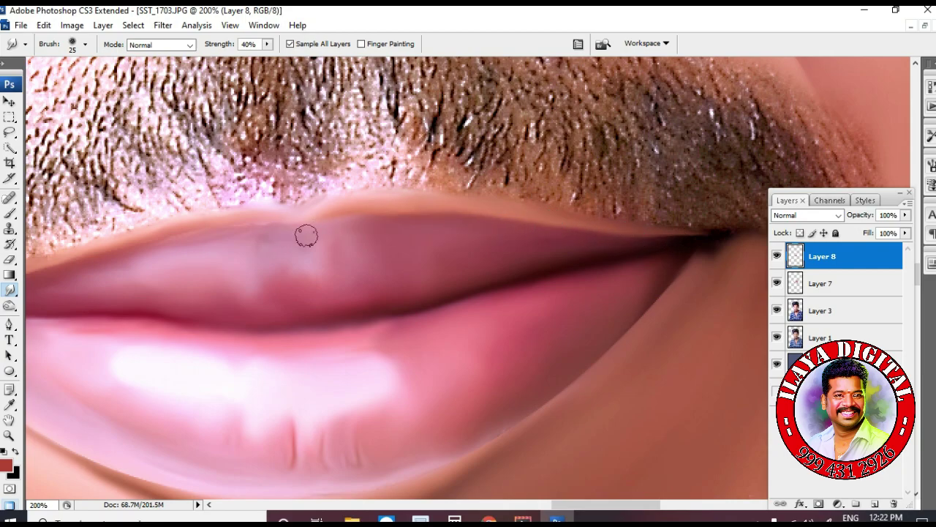
scroll(630, 256, down, 2)
key(bracketright)
drag(540, 335, 431, 380)
drag(558, 300, 424, 379)
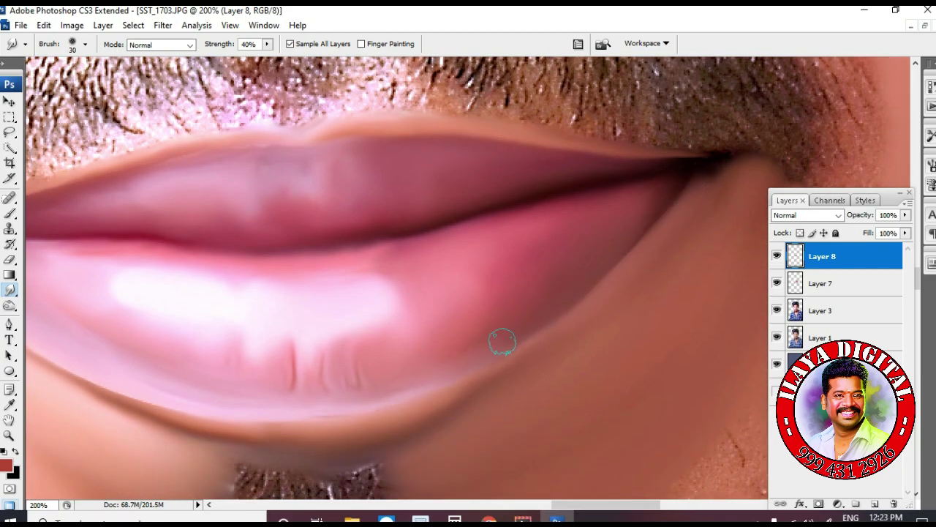
Soften the left mouth corner and the lip outlines with a 20 px smudge brush at 40% strength
scroll(284, 403, left, 9)
scroll(393, 341, down, 1)
key(bracketleft)
key(bracketleft)
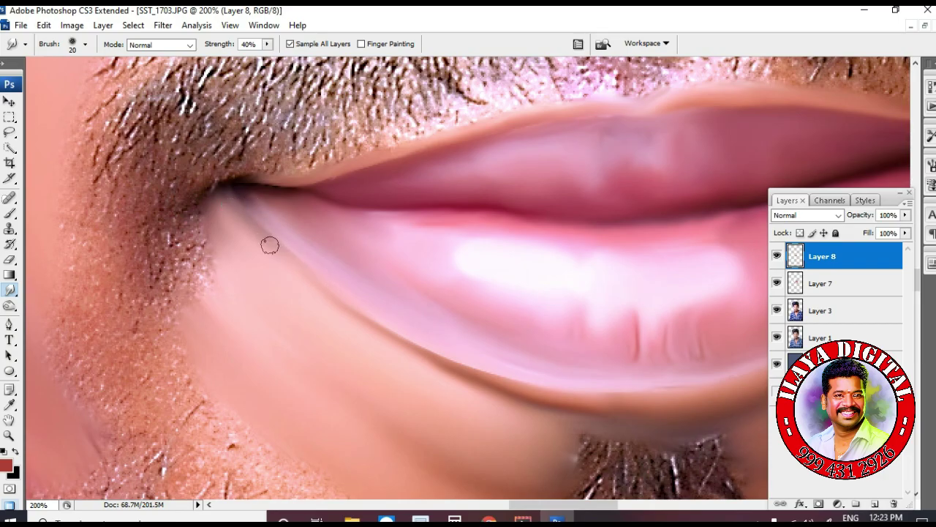
scroll(389, 257, up, 2)
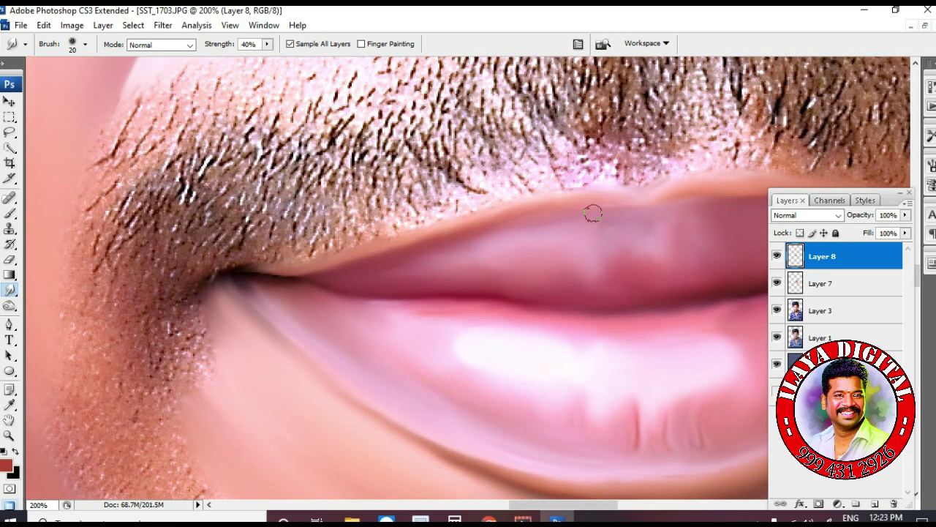
scroll(590, 372, down, 2)
scroll(589, 372, right, 10)
scroll(512, 358, up, 9)
Merge Layer 8 and Layer 7 into a single layer
key(ctrl+minus)
key(ctrl+minus)
key(ctrl+minus)
key(ctrl+minus)
key(ctrl+minus)
scroll(333, 348, down, 2)
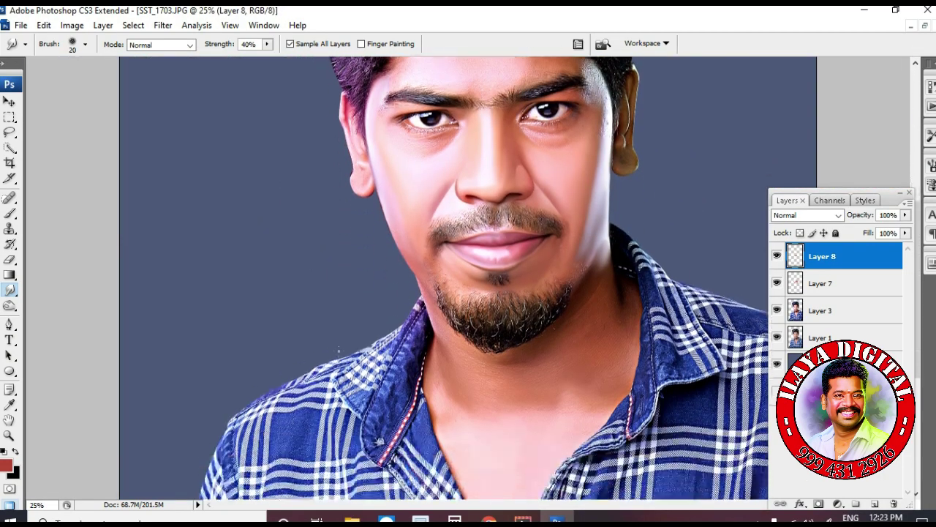
scroll(338, 349, up, 2)
click(776, 255)
click(777, 255)
shift+click(820, 283)
key(ctrl+e)
Compare the portrait with and without the retouching on the merged layer by toggling the layer's visibility
click(776, 255)
click(777, 255)
click(776, 255)
click(777, 255)
click(777, 255)
click(776, 256)
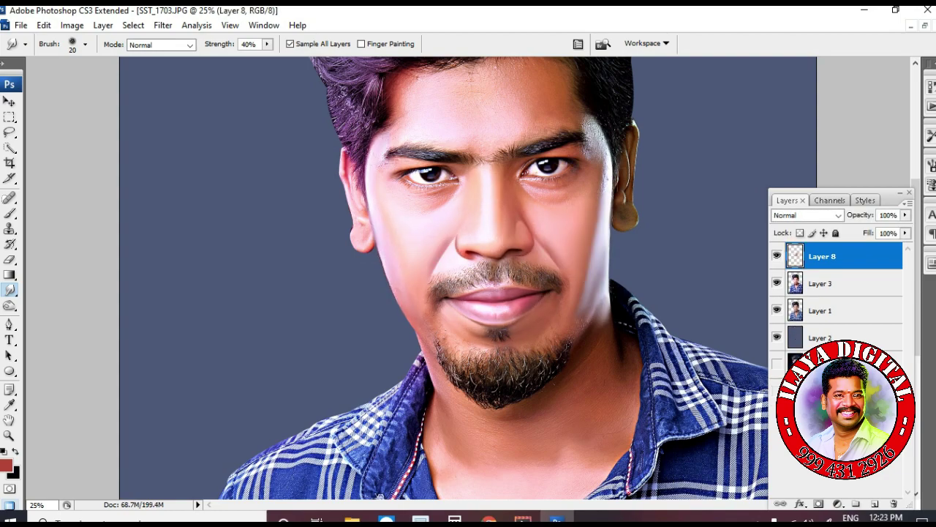
Draw a closed curved path around the right-hand eye and its lower lid with the Pen tool and turn it into a selection
key(z)
drag(512, 145, 591, 205)
scroll(490, 269, down, 2)
scroll(491, 269, up, 1)
key(ctrl+minus)
key(r)
key(ctrl+plus)
scroll(491, 269, down, 2)
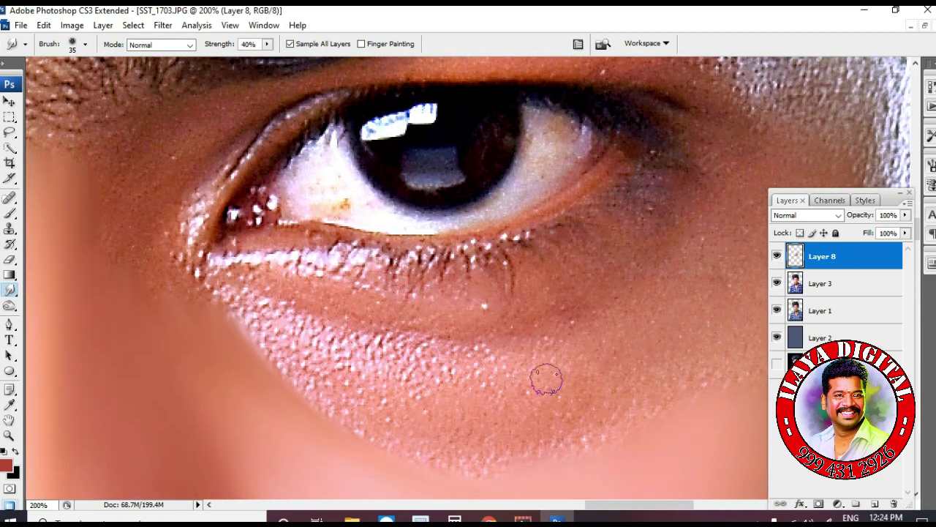
key(ctrl+minus)
scroll(320, 363, down, 3)
key(p)
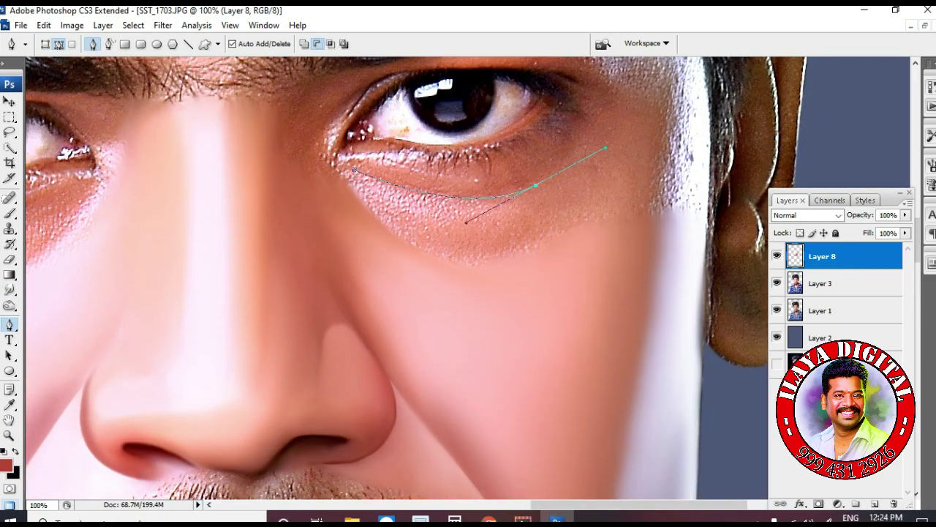
drag(645, 81, 603, 72)
scroll(527, 82, up, 1)
drag(402, 88, 333, 108)
drag(328, 111, 316, 114)
Smudge the skin along the selection edge below the right-hand eye with a 30 px brush at 40% strength
key(r)
key(ctrl+plus)
scroll(340, 157, up, 3)
scroll(341, 158, down, 1)
scroll(342, 209, up, 1)
mouse_move(369, 205)
mouse_down()
mouse_move(332, 190)
mouse_move(232, 149)
mouse_up()
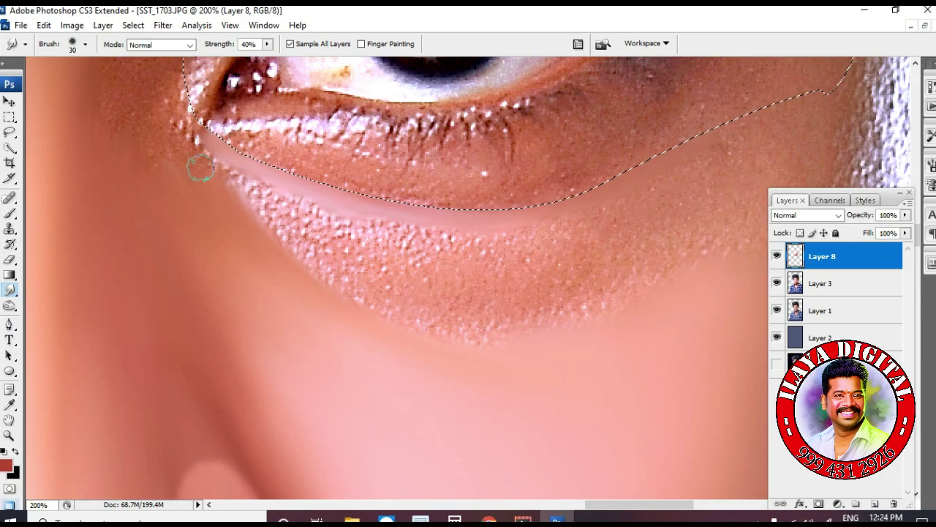
Smooth the textured under-eye skin of the right-hand eye down to the cheek with progressively larger smudge brushes at 40% strength
key(bracketright)
key(bracketright)
key(bracketright)
drag(646, 249, 664, 265)
scroll(361, 196, down, 5)
mouse_move(361, 196)
mouse_down()
mouse_move(552, 231)
mouse_move(434, 221)
mouse_move(620, 237)
mouse_up()
scroll(620, 238, up, 5)
key(bracketright)
drag(622, 191, 706, 155)
key(bracketright)
key(bracketright)
drag(368, 219, 588, 221)
Blend the under-eye crease from the inner eye corner to the cheek with a 45 px smudge brush at 40% strength
key(bracketleft)
key(bracketleft)
key(bracketleft)
drag(259, 185, 447, 294)
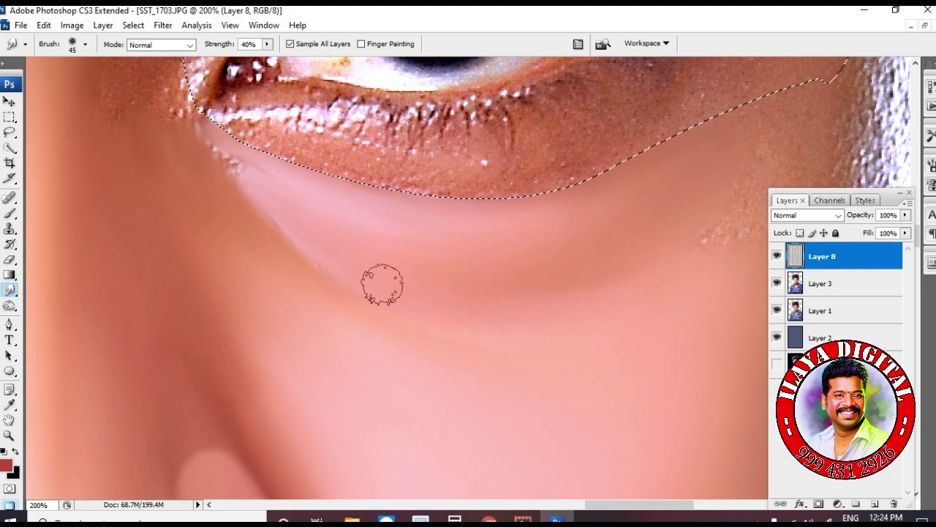
scroll(210, 203, up, 2)
key(bracketright)
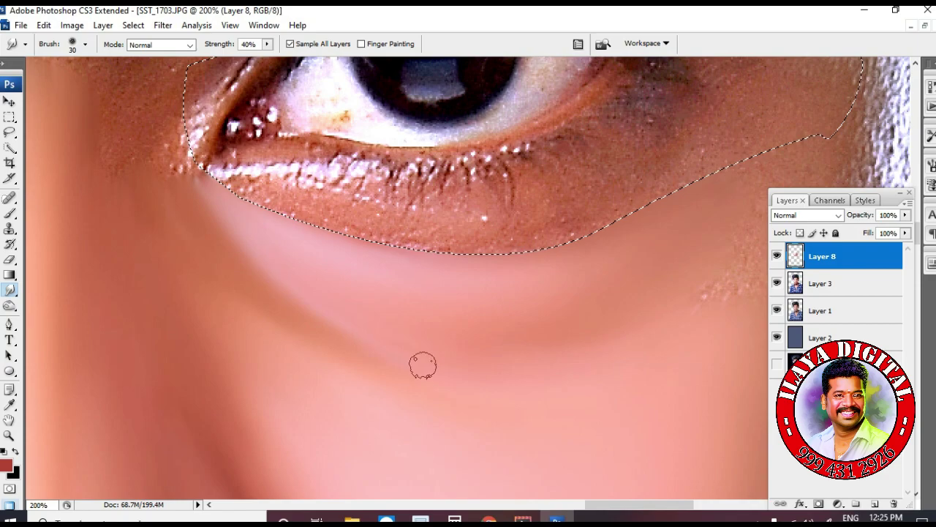
Smooth the cheek skin between the right-hand eye and the face edge with a 90 px smudge brush at 40% strength
scroll(230, 241, down, 4)
scroll(299, 242, down, 6)
key(bracketright)
key(bracketright)
key(bracketright)
scroll(396, 278, up, 6)
scroll(397, 277, right, 8)
scroll(349, 320, up, 2)
key(bracketright)
key(bracketright)
key(bracketright)
drag(349, 320, 435, 286)
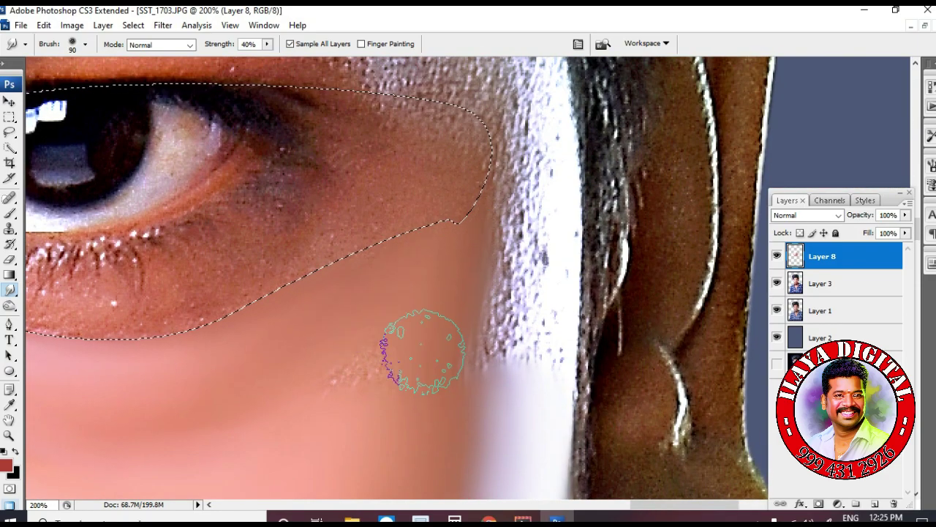
Smudge the bright textured temple strip beside the right-hand eye's outer corner with a 70 px brush at 40% strength
scroll(435, 286, down, 2)
key(bracketleft)
key(bracketleft)
key(bracketleft)
scroll(533, 209, up, 5)
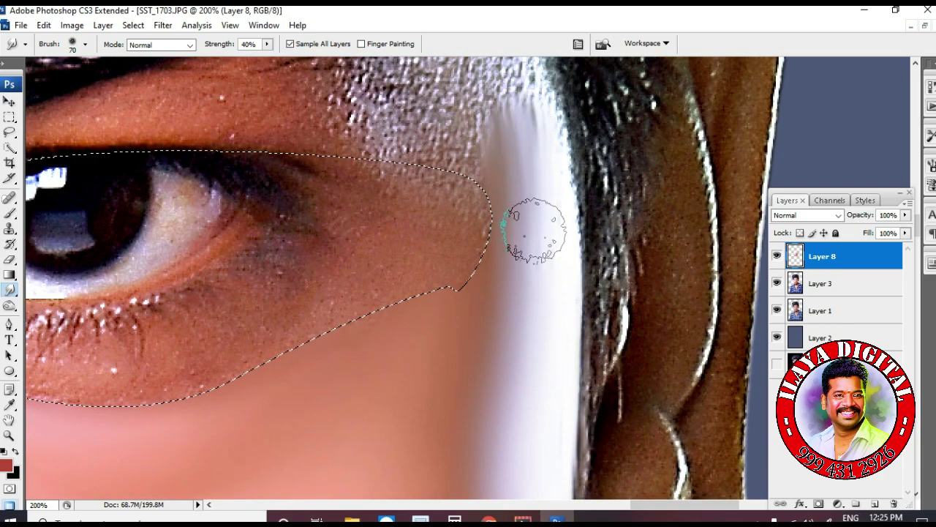
drag(495, 132, 517, 256)
Smudge the rough temple skin above the selection and up past the right-hand eyebrow tail with a smaller brush
scroll(391, 178, up, 2)
key(bracketleft)
key(bracketleft)
mouse_move(351, 212)
mouse_down()
mouse_move(405, 286)
mouse_move(440, 284)
mouse_move(455, 266)
mouse_up()
scroll(439, 220, up, 5)
drag(401, 143, 430, 182)
mouse_move(439, 256)
mouse_down()
mouse_move(426, 220)
mouse_move(371, 177)
mouse_move(329, 214)
mouse_move(373, 200)
mouse_move(446, 313)
mouse_move(388, 249)
mouse_move(464, 316)
mouse_up()
Blend the temple skin around the right-hand eyebrow tail with larger and then smaller smudge brushes at 40% strength
scroll(429, 234, up, 2)
key(bracketright)
key(bracketright)
key(bracketright)
key(bracketright)
key(bracketright)
key(bracketright)
scroll(380, 234, down, 5)
key(bracketleft)
key(bracketleft)
key(bracketleft)
key(bracketleft)
key(bracketleft)
key(bracketleft)
mouse_move(366, 314)
mouse_down()
mouse_move(732, 299)
mouse_move(634, 202)
mouse_up()
Smudge the lower-lid skin inside the selection toward the right-hand eye's outer corner, starting with a 30 px brush at 40% strength
key(bracketleft)
key(bracketleft)
key(bracketleft)
scroll(175, 358, down, 2)
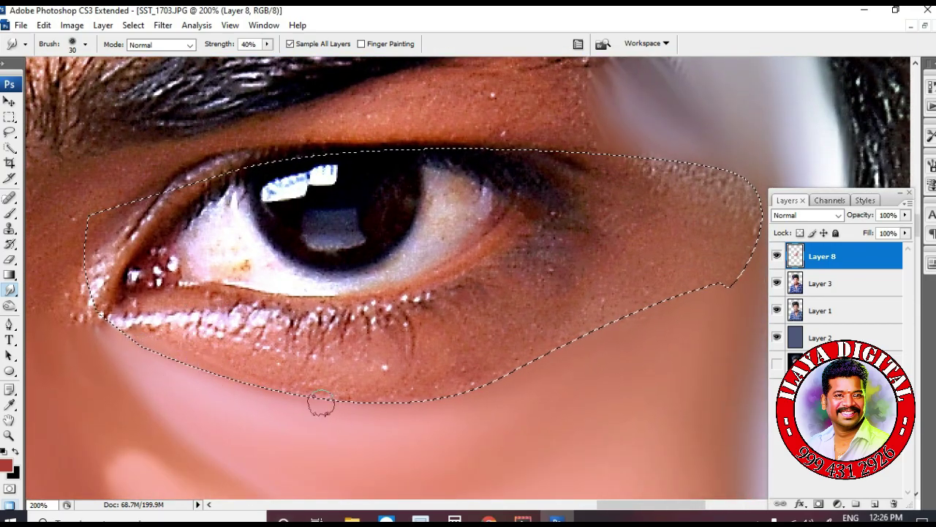
mouse_move(319, 396)
mouse_down()
mouse_move(395, 404)
mouse_move(476, 374)
mouse_move(309, 394)
mouse_move(569, 347)
mouse_move(238, 374)
mouse_move(483, 393)
mouse_move(602, 326)
mouse_up()
key(bracketright)
key(bracketright)
mouse_move(627, 261)
mouse_down()
mouse_move(404, 343)
mouse_move(331, 336)
mouse_move(557, 252)
mouse_move(535, 315)
mouse_move(456, 306)
mouse_move(556, 279)
mouse_up()
Smooth away the lower lashes and textured lid skin of the right-hand eye with a smaller smudge brush, and clear the selection
key(bracketleft)
key(bracketleft)
mouse_move(229, 351)
mouse_down()
mouse_move(290, 333)
mouse_move(212, 338)
mouse_move(296, 331)
mouse_move(194, 335)
mouse_move(329, 339)
mouse_up()
mouse_move(407, 320)
mouse_down()
mouse_move(240, 347)
mouse_move(424, 366)
mouse_up()
key(bracketright)
key(bracketleft)
scroll(309, 339, up, 1)
key(ctrl+d)
Smooth the upper-lid skin and outer crease of the right-hand eye with smudge brushes from 15 px to 60 px
scroll(293, 381, down, 4)
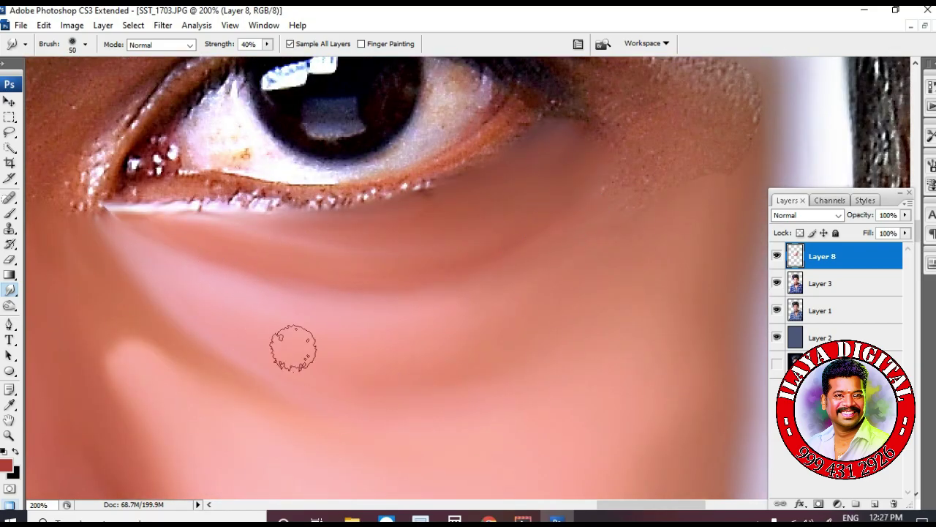
key(bracketleft)
scroll(230, 333, up, 7)
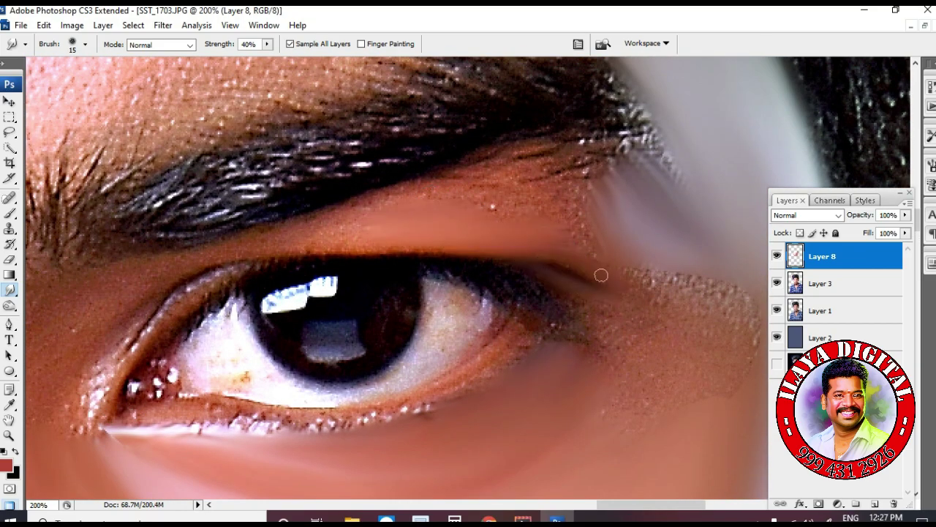
key(bracketright)
key(bracketright)
scroll(640, 328, up, 2)
scroll(629, 278, down, 2)
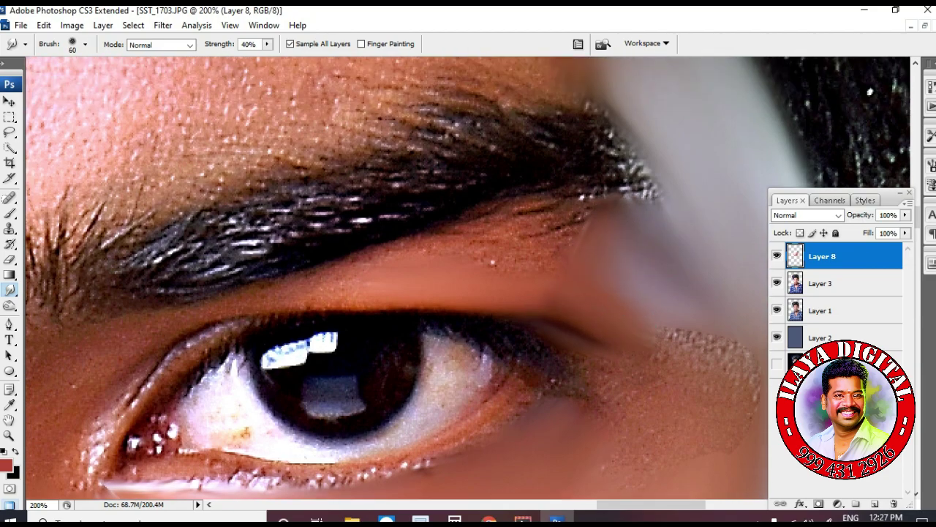
scroll(593, 287, down, 2)
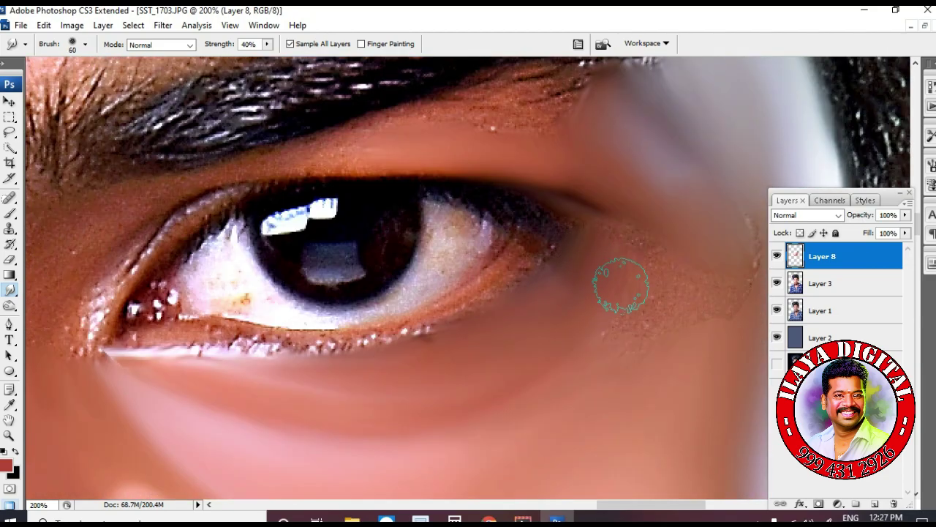
Smudge the remaining grainy skin at the right-hand eye's outer corner with an 80 px brush at 40% strength
scroll(648, 366, right, 4)
key(bracketright)
key(bracketright)
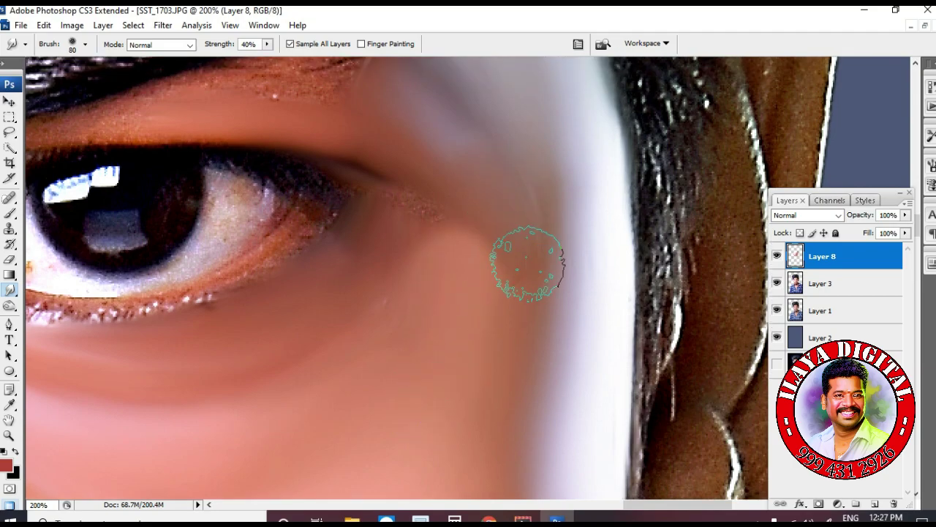
Blend the outer-corner crease of the right-hand eye into the temple with 50 to 60 px smudge brushes
key(bracketleft)
key(bracketleft)
key(bracketleft)
key(bracketleft)
scroll(439, 271, up, 3)
key(bracketright)
scroll(438, 301, up, 2)
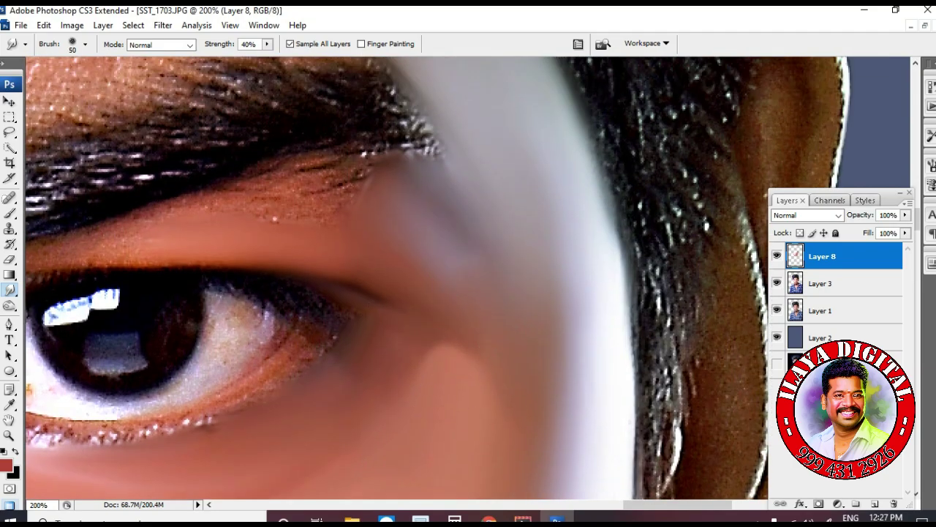
scroll(446, 413, down, 3)
scroll(475, 329, left, 6)
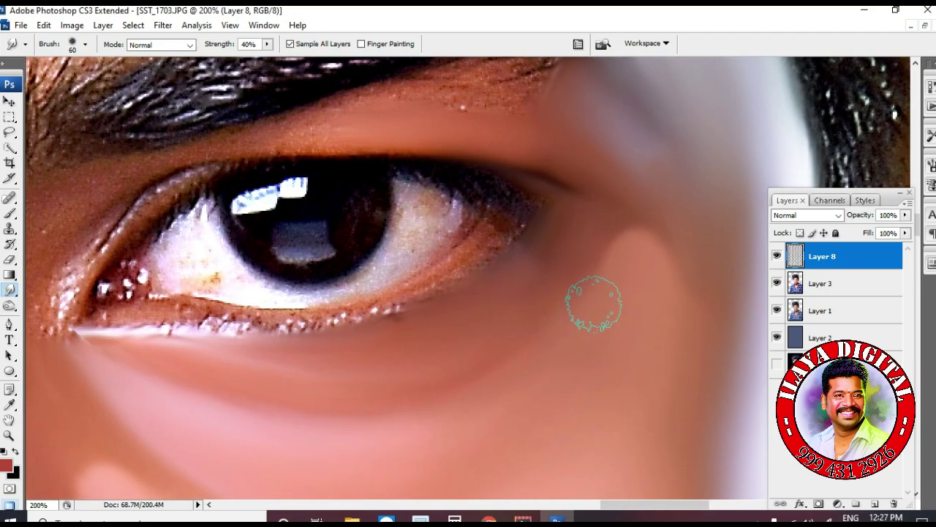
scroll(542, 150, up, 2)
key(bracketleft)
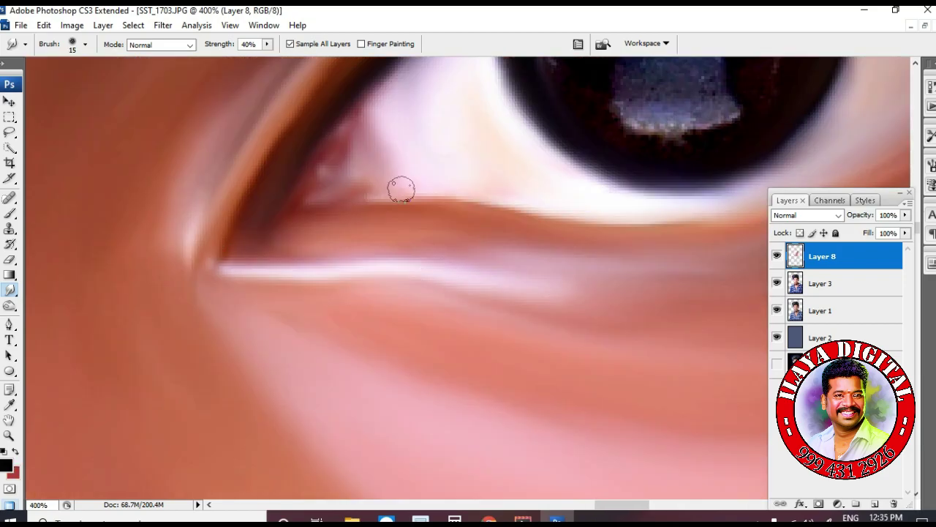
Zoom in on the left-hand eye and smudge the textured under-eye skin toward its inner corner
key(ctrl+minus)
key(ctrl+minus)
key(ctrl+minus)
key(ctrl+minus)
key(ctrl+minus)
key(ctrl+minus)
key(z)
mouse_move(284, 235)
mouse_down()
mouse_move(480, 334)
mouse_move(591, 291)
mouse_up()
key(r)
scroll(397, 337, down, 1)
mouse_move(545, 312)
mouse_down()
mouse_move(620, 279)
mouse_move(646, 252)
mouse_up()
key(bracketright)
key(bracketright)
mouse_move(543, 315)
mouse_down()
mouse_move(494, 320)
mouse_move(591, 296)
mouse_up()
mouse_move(489, 353)
mouse_down()
mouse_move(659, 271)
mouse_move(498, 383)
mouse_up()
Blend the under-eye shadow of the left-hand eye into the cheek with larger smudge brushes, finishing near 60 px
key(bracketright)
key(bracketright)
key(bracketright)
scroll(373, 334, down, 1)
mouse_move(294, 327)
mouse_down()
mouse_move(371, 334)
mouse_move(375, 287)
mouse_up()
mouse_move(448, 298)
mouse_down()
mouse_move(408, 278)
mouse_move(516, 267)
mouse_up()
drag(478, 322, 339, 340)
key(bracketleft)
key(bracketleft)
key(bracketleft)
drag(607, 315, 509, 360)
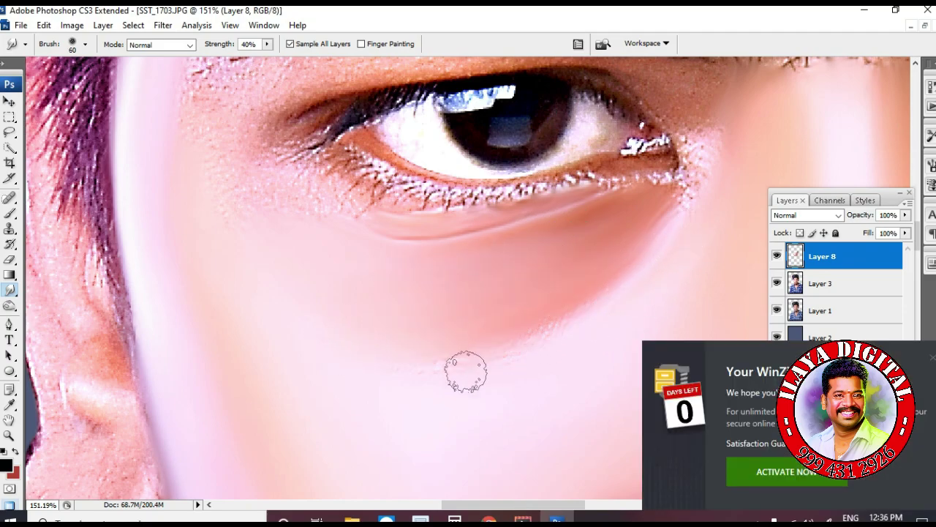
Smooth the upper-lid skin below the left-hand eyebrow with a 50 px smudge brush at 40% strength
scroll(374, 376, up, 6)
key(bracketleft)
key(bracketleft)
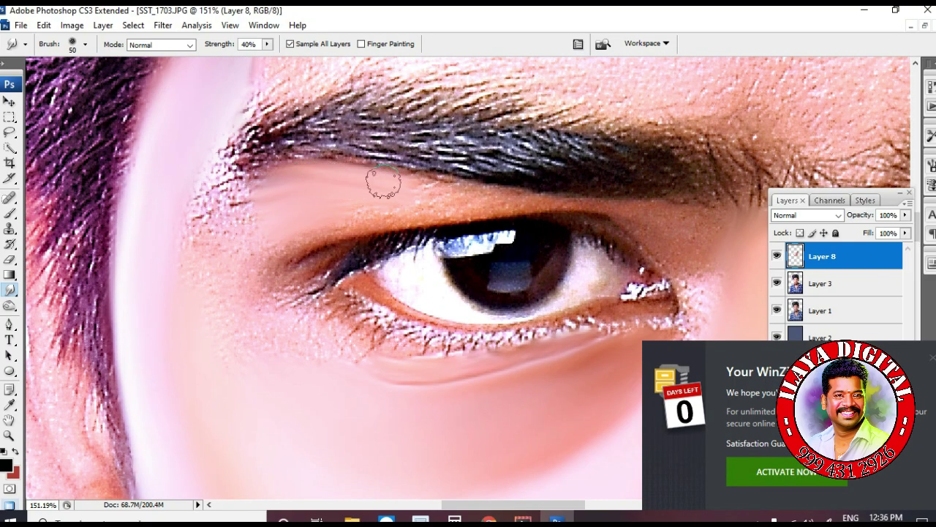
key(bracketright)
key(bracketright)
key(bracketright)
Smooth the skin around the left-hand eye's outer corner with a 35 px smudge brush and beside the eyebrow tail with 50 px
scroll(255, 233, down, 3)
key(bracketleft)
key(bracketleft)
key(bracketleft)
key(bracketleft)
key(bracketleft)
key(bracketleft)
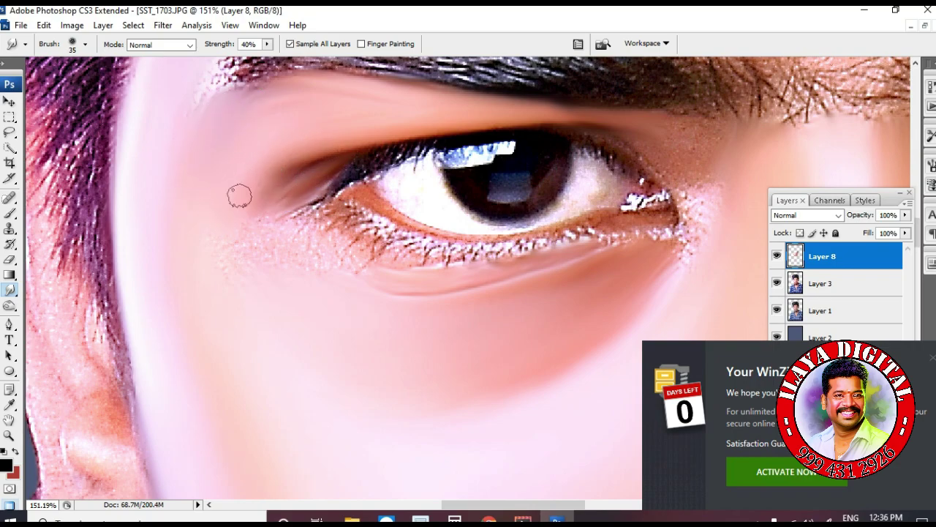
scroll(595, 258, up, 2)
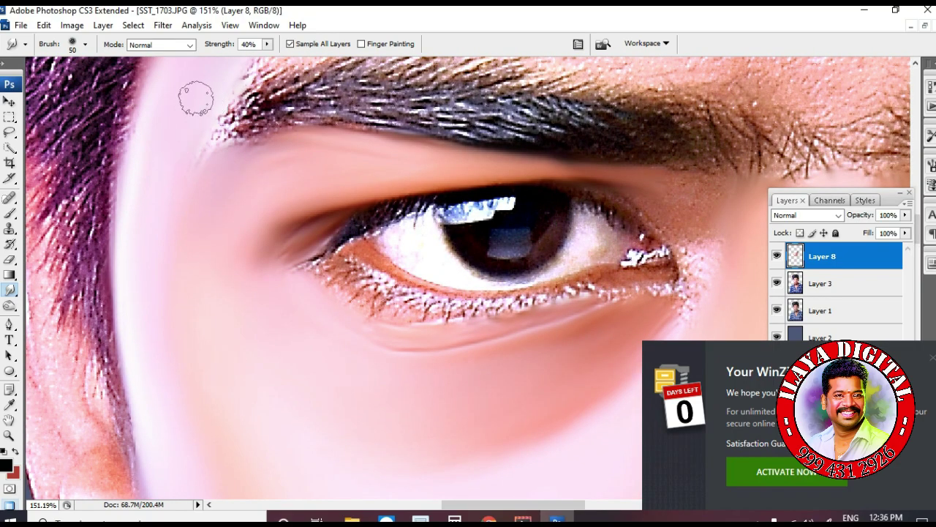
Smudge the skin between the left-hand eye's inner corner and the nose bridge with 35 to 45 px brushes
key(bracketleft)
key(bracketleft)
scroll(699, 204, down, 2)
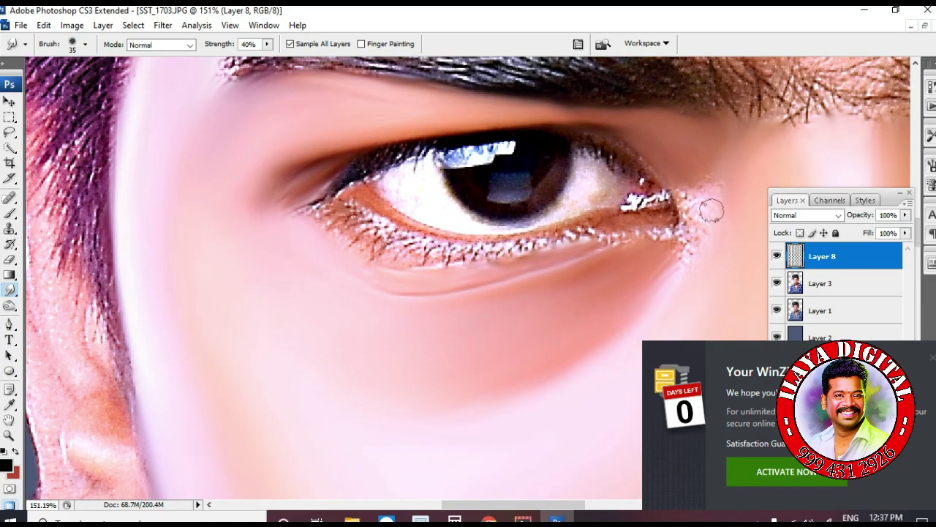
key(bracketright)
scroll(706, 193, down, 2)
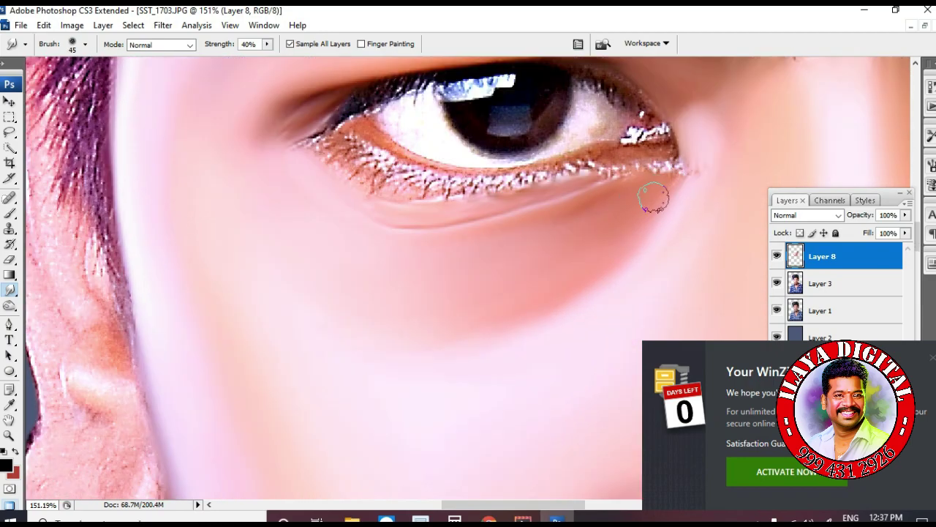
Smooth the inner lower lid and tear duct of the left-hand eye with 20 to 25 px smudge brushes
key(bracketleft)
key(bracketleft)
key(bracketleft)
scroll(689, 174, up, 3)
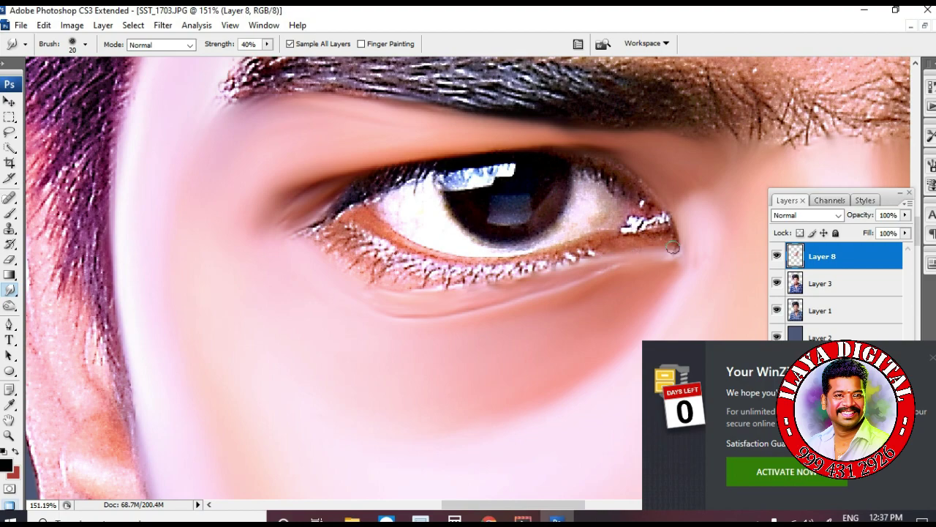
key(bracketright)
scroll(419, 280, down, 2)
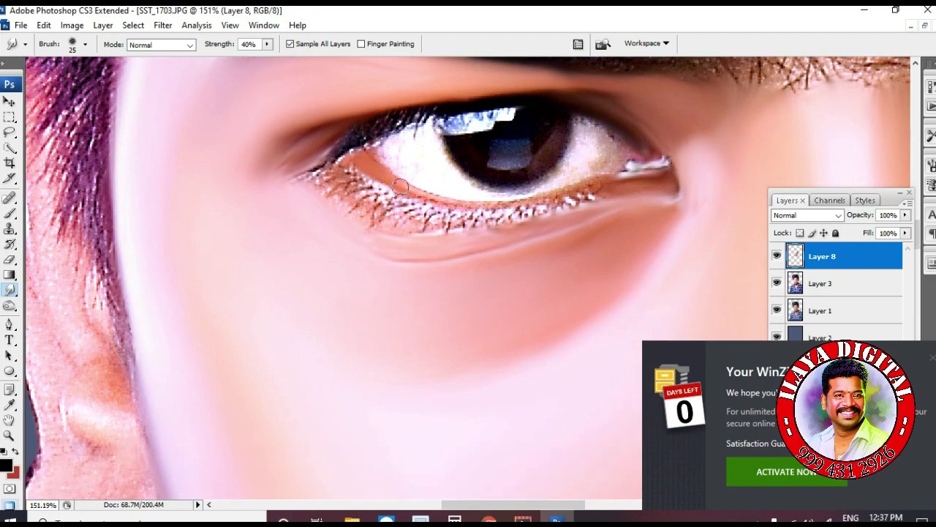
Smudge away the lower lashes along the left-hand eye's lid with a 40 px brush at 40% strength
key(bracketright)
key(bracketright)
drag(373, 206, 489, 219)
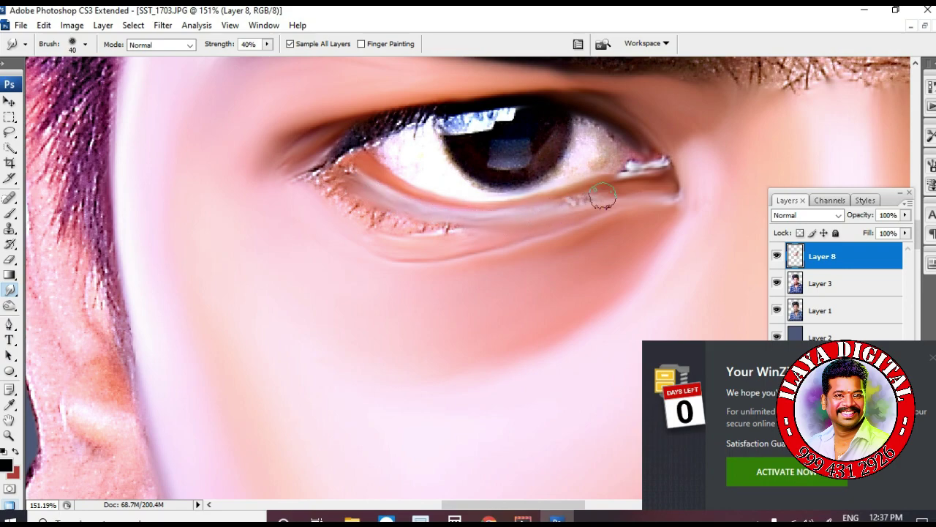
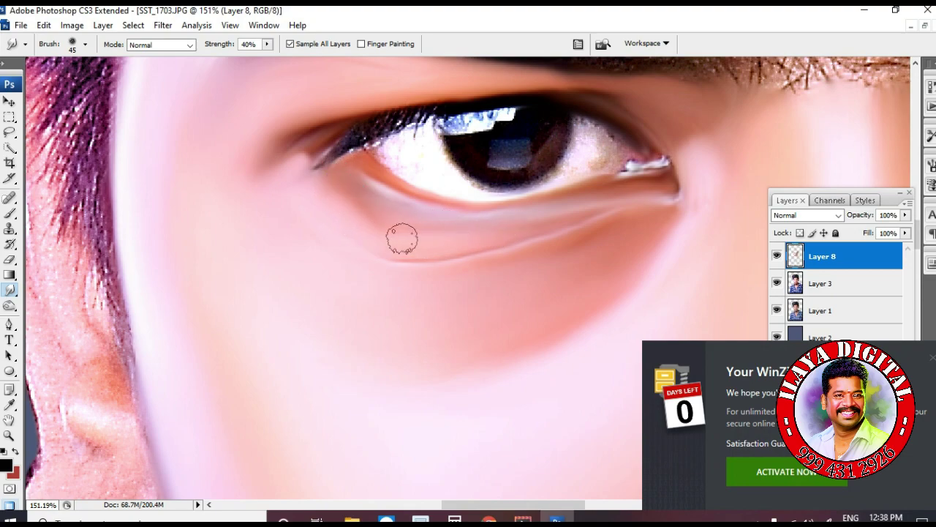
Blend the skin below the left-hand eye's lower-lid crease with a 70 px smudge brush at 40% strength
key(bracketright)
key(bracketright)
key(bracketright)
key(bracketright)
scroll(606, 197, down, 2)
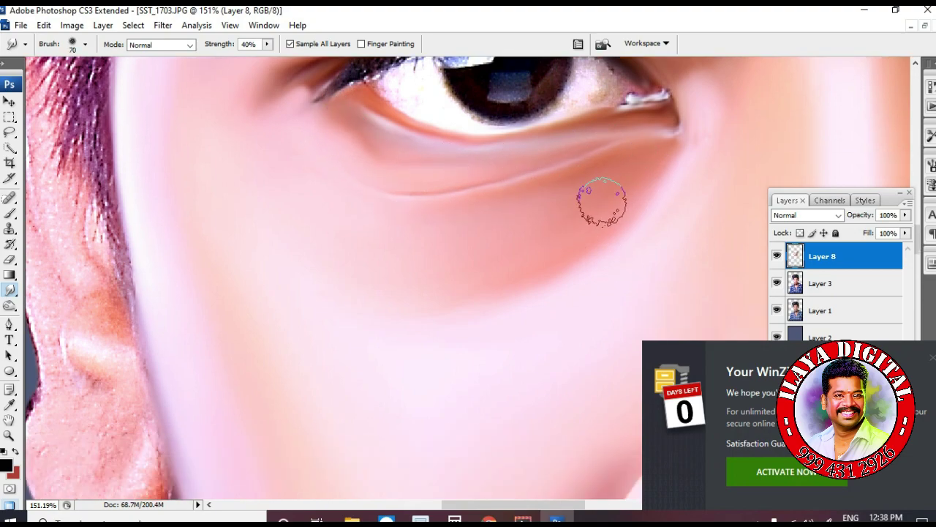
Zoom in on the left-hand eye to 300% and smooth the eye white with a 20 px smudge brush
scroll(674, 200, up, 4)
key(ctrl+plus)
key(ctrl+plus)
key(bracketleft)
key(bracketleft)
key(bracketleft)
key(bracketleft)
key(bracketleft)
drag(210, 195, 256, 210)
mouse_move(548, 232)
mouse_down()
mouse_move(579, 184)
mouse_move(629, 208)
mouse_move(535, 243)
mouse_up()
key(bracketleft)
key(bracketleft)
key(bracketleft)
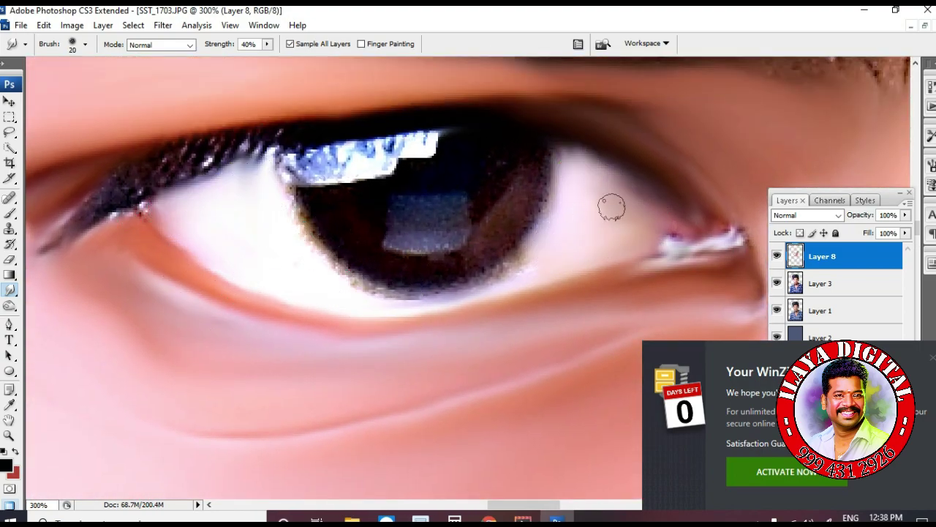
Smudge the iris, its edge and the light reflections of the left-hand eye with 20 to 25 px brushes
scroll(572, 165, down, 5)
drag(521, 203, 543, 162)
mouse_move(552, 139)
mouse_down()
mouse_move(531, 176)
mouse_move(468, 233)
mouse_up()
scroll(366, 253, up, 6)
key(bracketright)
mouse_move(333, 255)
mouse_down()
mouse_move(303, 213)
mouse_move(385, 285)
mouse_up()
mouse_move(475, 282)
mouse_down()
mouse_move(439, 224)
mouse_move(485, 161)
mouse_move(296, 178)
mouse_move(353, 213)
mouse_up()
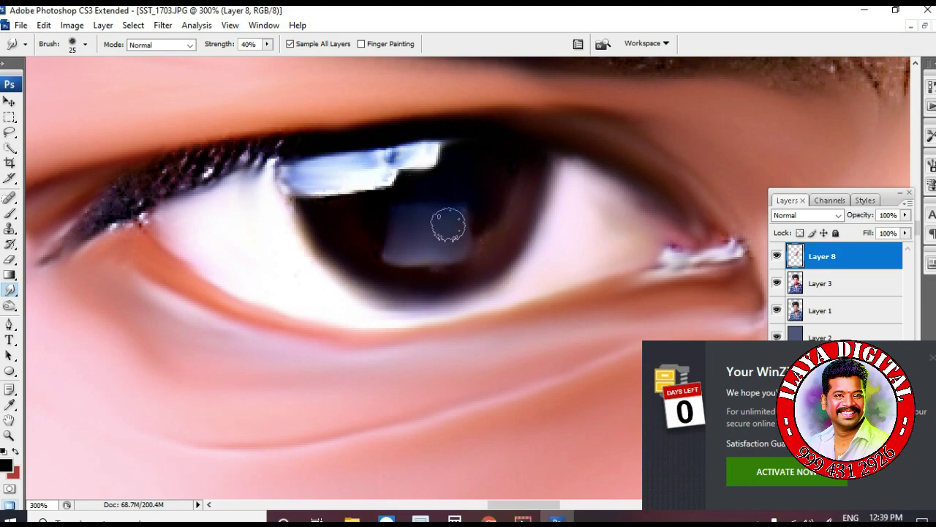
Smudge the upper lashes and outer corner of the left-hand eye into a smooth dark lid line with 20 to 10 px brushes at 40% strength
key(bracketleft)
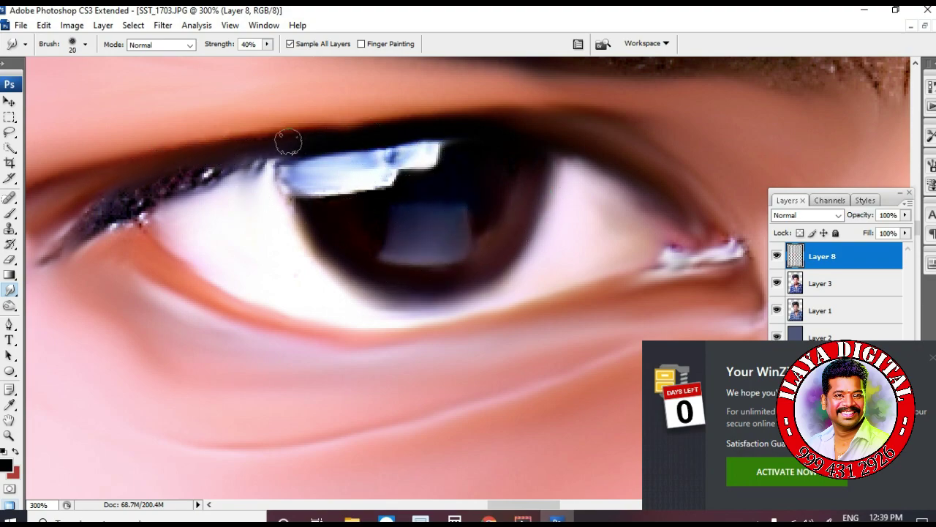
drag(642, 168, 828, 150)
key(bracketleft)
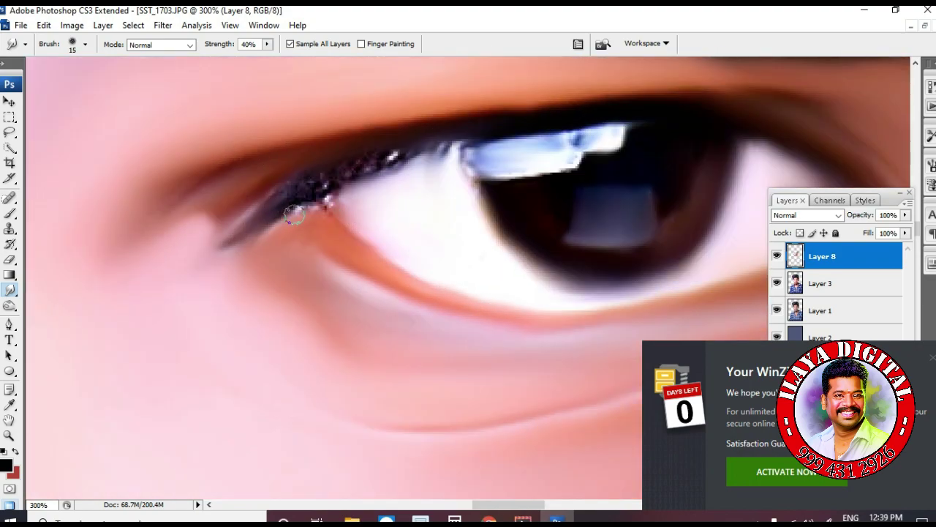
key(bracketleft)
drag(284, 192, 381, 163)
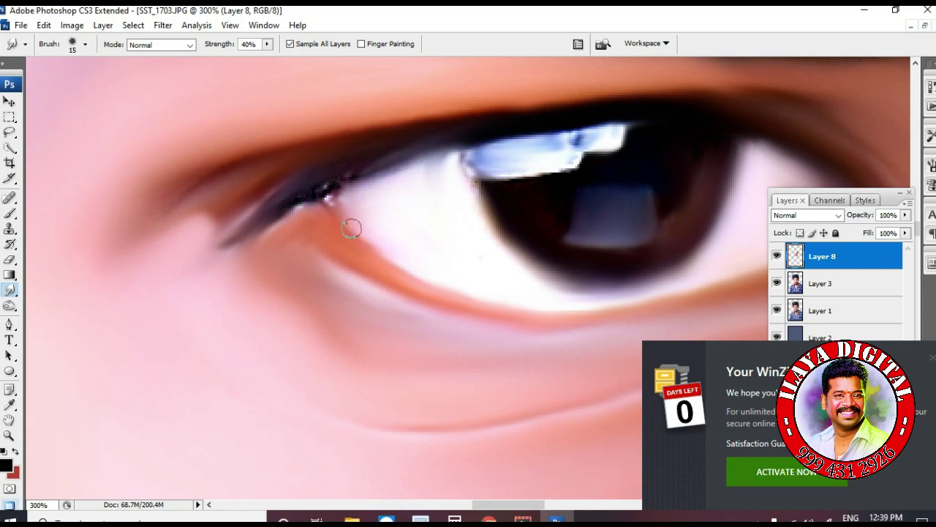
scroll(351, 229, down, 2)
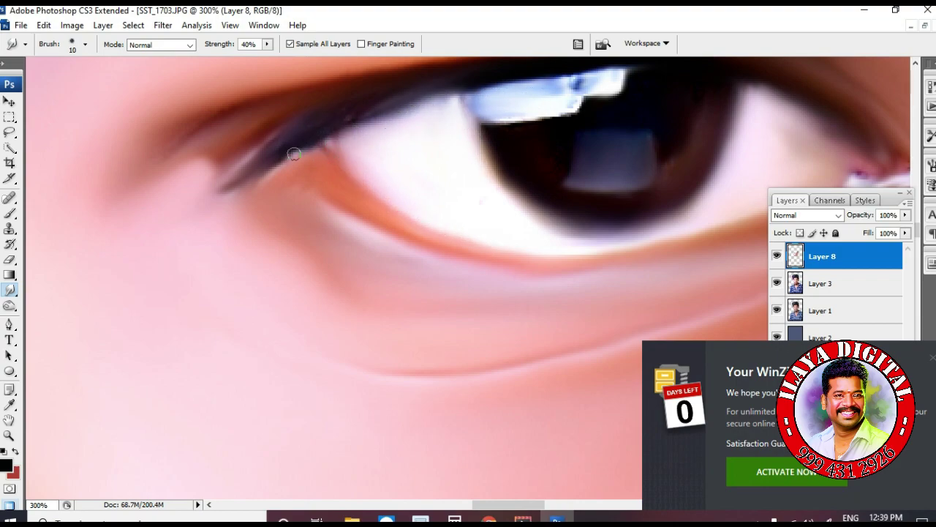
Zoom out to 25% and check the smudged eyes against the whole face
key(ctrl+minus)
key(ctrl+minus)
key(ctrl+minus)
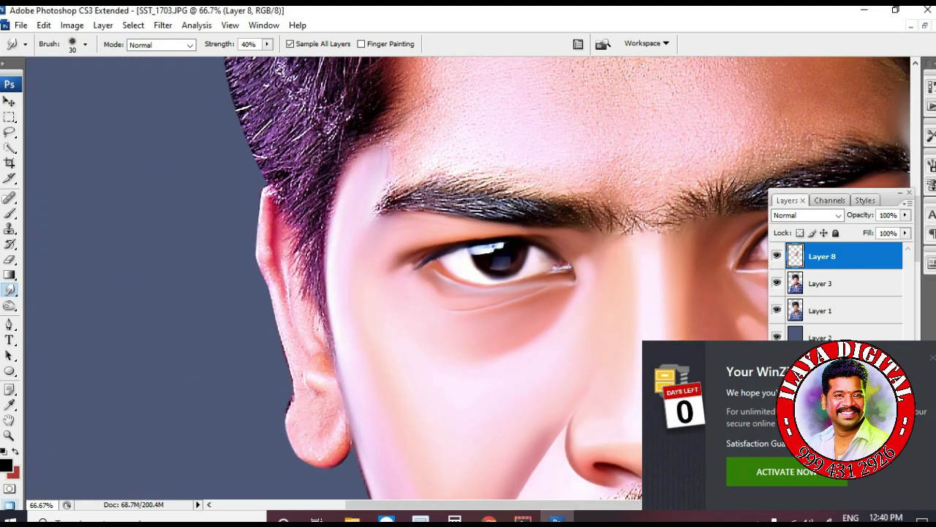
key(ctrl+minus)
key(ctrl+minus)
key(ctrl+minus)
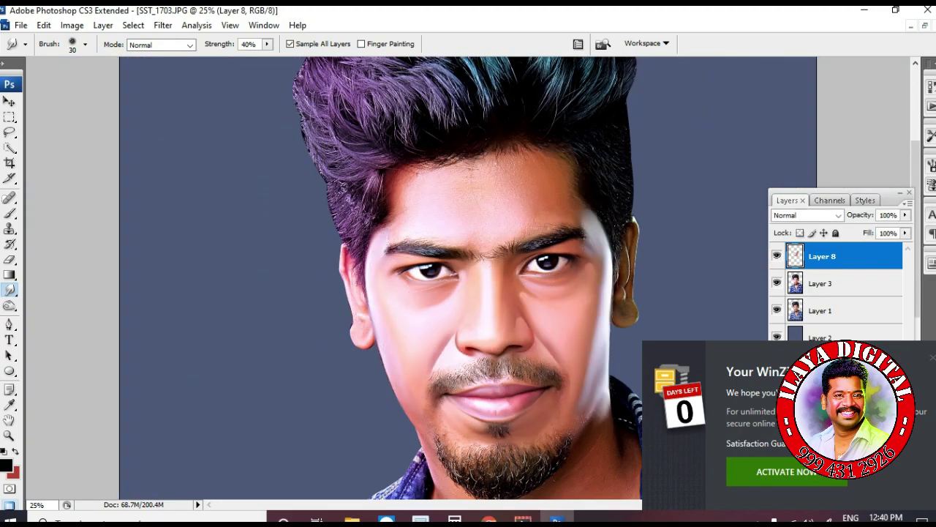
Smudge the skin above the left eyebrow smooth at 40% strength, using a brush of about 100 px
key(ctrl+space)
drag(365, 156, 556, 283)
key(bracketright)
key(bracketright)
mouse_move(445, 282)
mouse_down()
mouse_move(292, 209)
mouse_move(383, 184)
mouse_move(384, 307)
mouse_move(324, 312)
mouse_up()
key(bracketleft)
key(bracketleft)
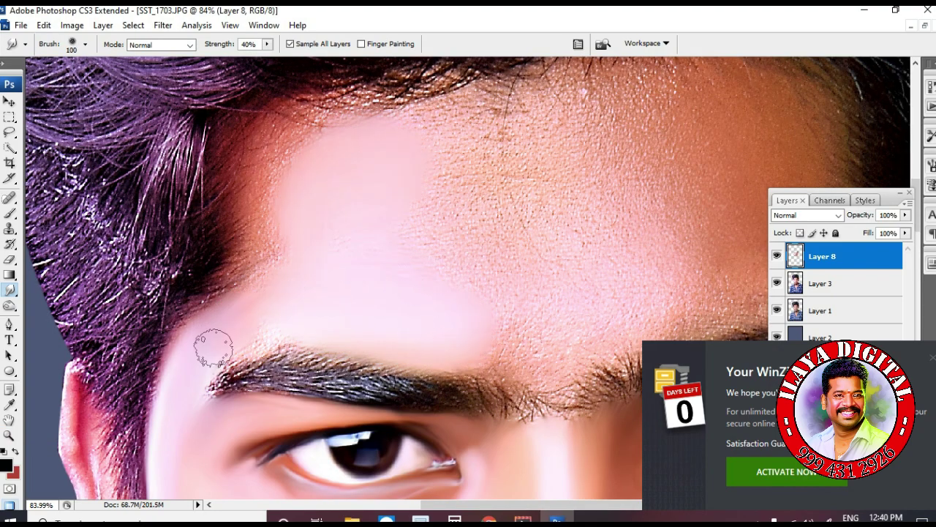
Smooth the left edge of the forehead along the hairline and temple with a 125 px smudge brush
scroll(333, 265, up, 1)
key(bracketright)
key(bracketright)
key(bracketright)
key(bracketright)
mouse_move(285, 212)
mouse_down()
mouse_move(295, 170)
mouse_move(276, 236)
mouse_move(356, 168)
mouse_move(275, 276)
mouse_up()
scroll(229, 262, down, 2)
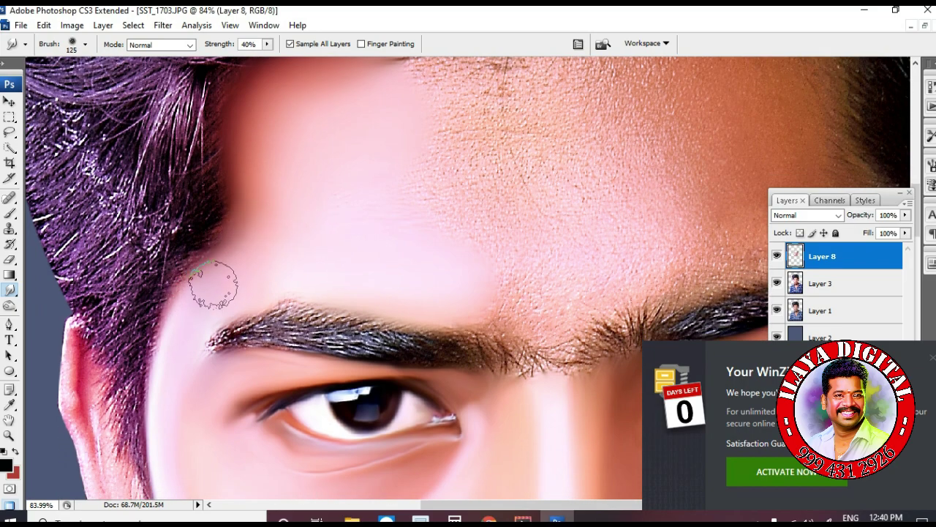
Smooth the right side of the forehead beside the temple with a 200 px smudge brush
scroll(198, 299, up, 3)
drag(465, 320, 376, 299)
drag(691, 300, 517, 250)
key(bracketleft)
key(bracketright)
key(bracketright)
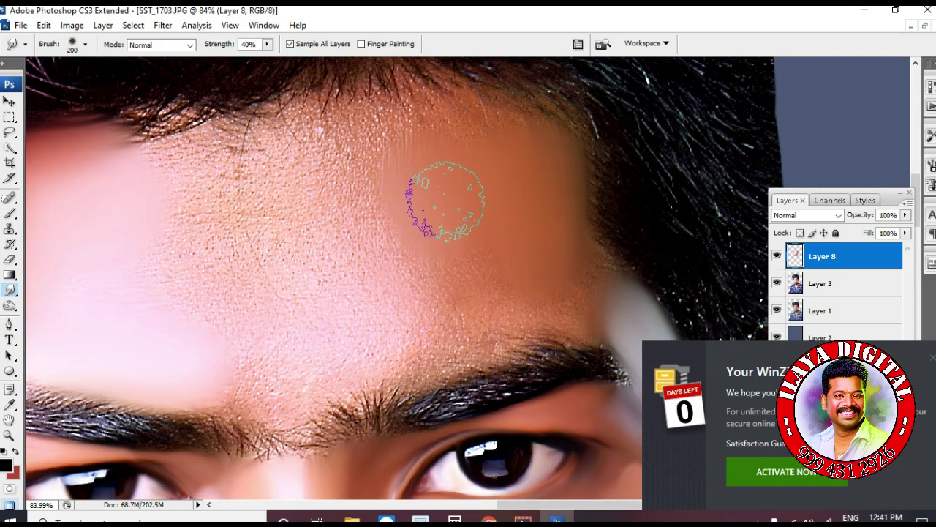
Blend the right forehead up to the hairline with a 250 px smudge brush and down to the eyebrow with a 150 px one
scroll(442, 219, up, 2)
drag(447, 238, 509, 232)
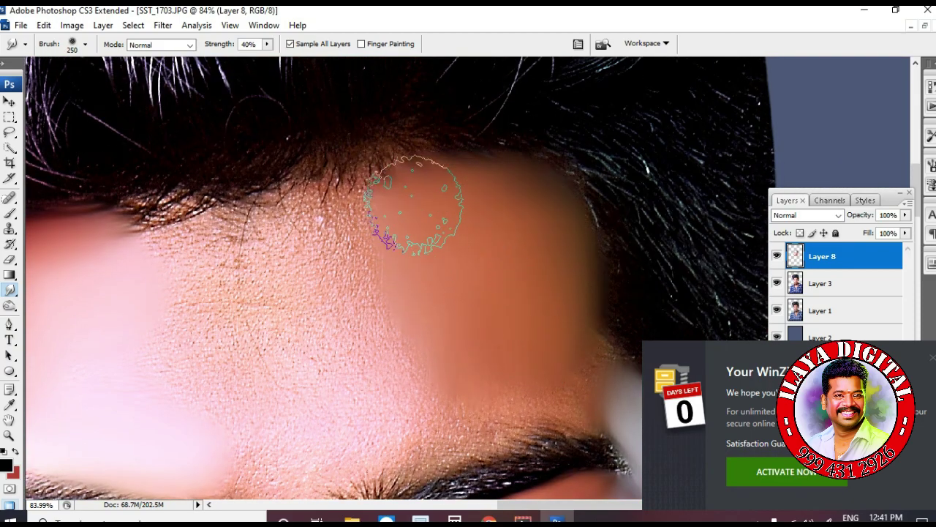
scroll(418, 241, down, 2)
key(bracketleft)
key(bracketleft)
key(bracketleft)
key(bracketleft)
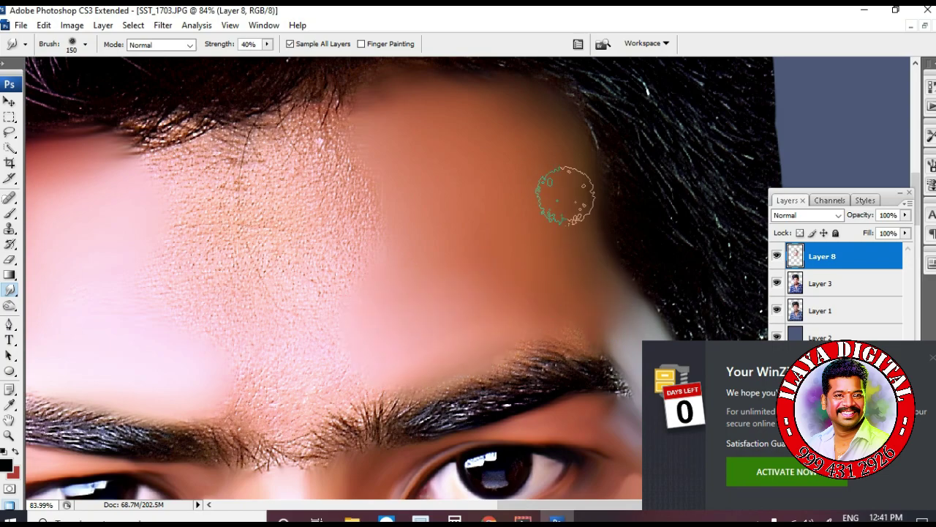
Smooth the skin and stray hairs between the eyebrows, using smudge brushes of 80 to 125 px
scroll(578, 234, down, 2)
key(bracketleft)
key(bracketleft)
key(bracketleft)
key(bracketleft)
scroll(292, 237, down, 1)
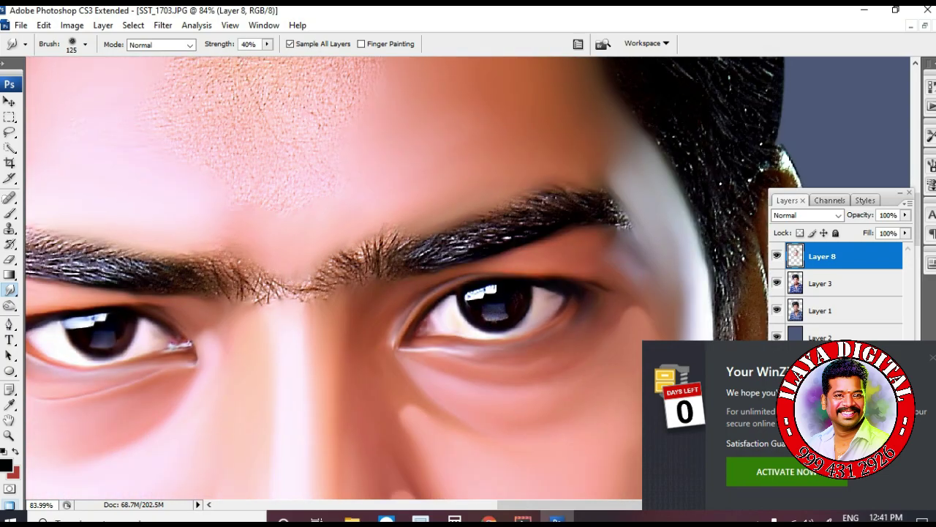
scroll(282, 227, down, 1)
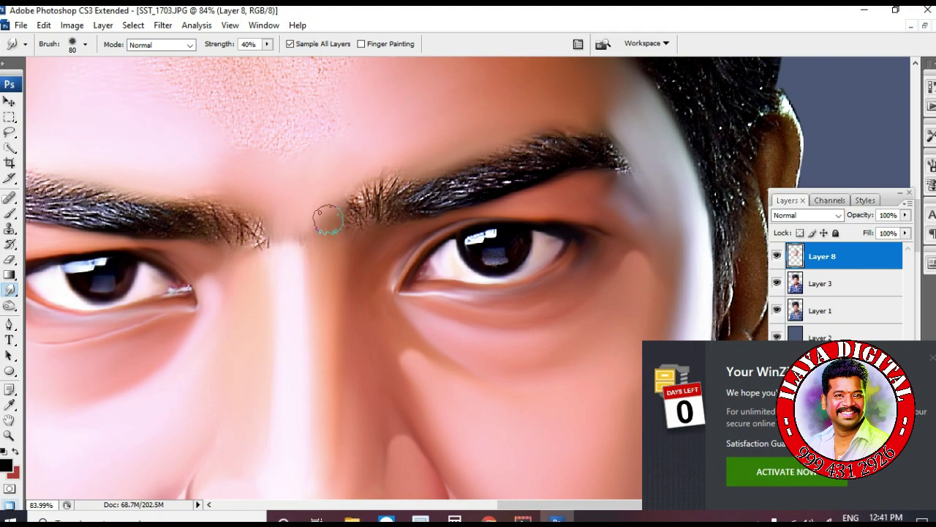
drag(285, 224, 245, 211)
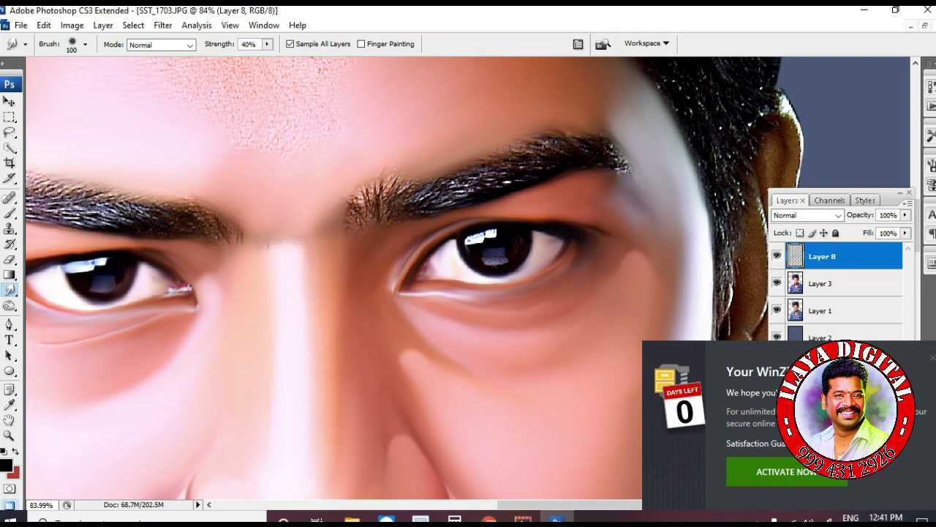
Smudge away the remaining skin texture in the centre of the forehead with a 200 px brush
scroll(263, 256, up, 5)
key(bracketright)
key(bracketright)
key(bracketright)
key(bracketright)
key(bracketright)
key(bracketright)
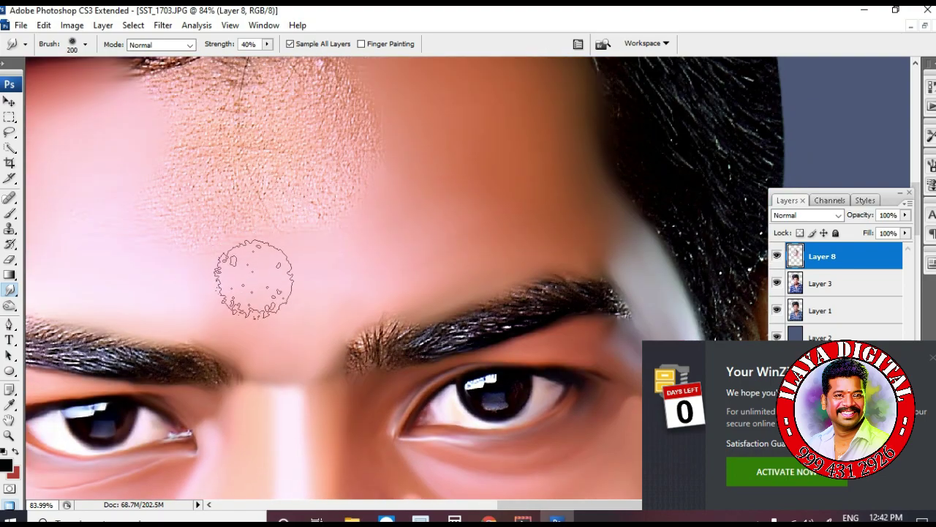
scroll(331, 267, left, 3)
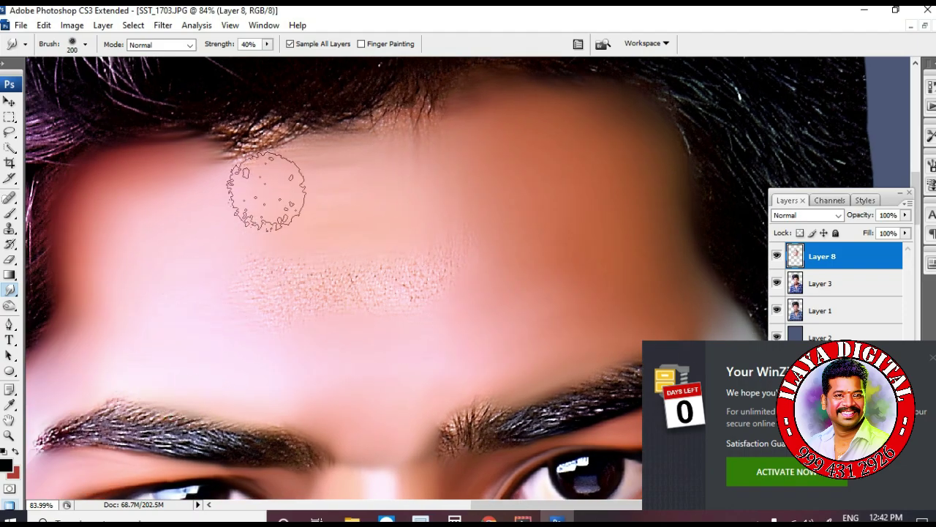
scroll(370, 186, down, 2)
mouse_move(288, 216)
mouse_down()
mouse_move(424, 213)
mouse_move(402, 256)
mouse_up()
Set the foreground to a pale skin pink, add a soft highlight on the forehead, and set the smudge strength to 60%
click(5, 465)
click(431, 208)
click(409, 212)
key(Return)
key(7)
mouse_move(435, 198)
mouse_down()
mouse_move(456, 183)
mouse_move(411, 198)
mouse_up()
key(6)
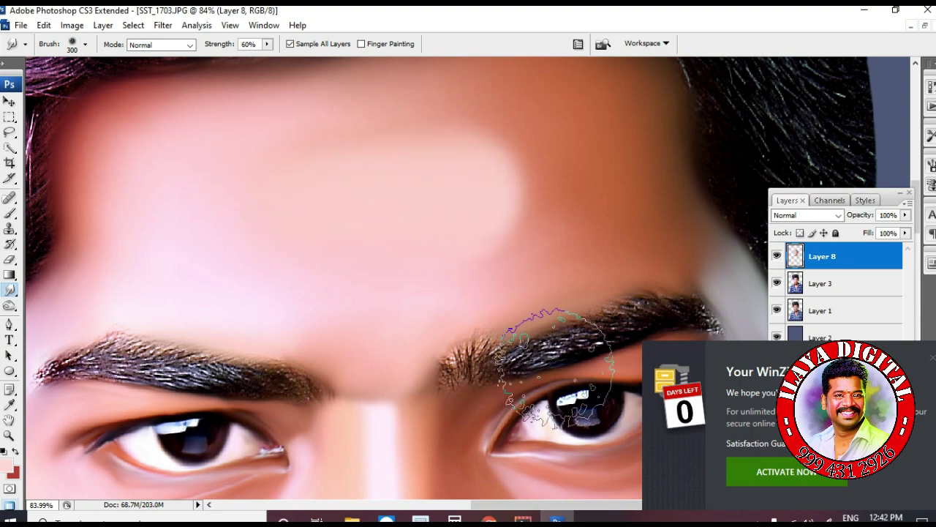
Blend the pale forehead highlight into the surrounding skin with a 300 px smudge brush at 60% strength
key(ctrl+minus)
key(ctrl+minus)
key(ctrl+minus)
key(ctrl+minus)
key(ctrl+minus)
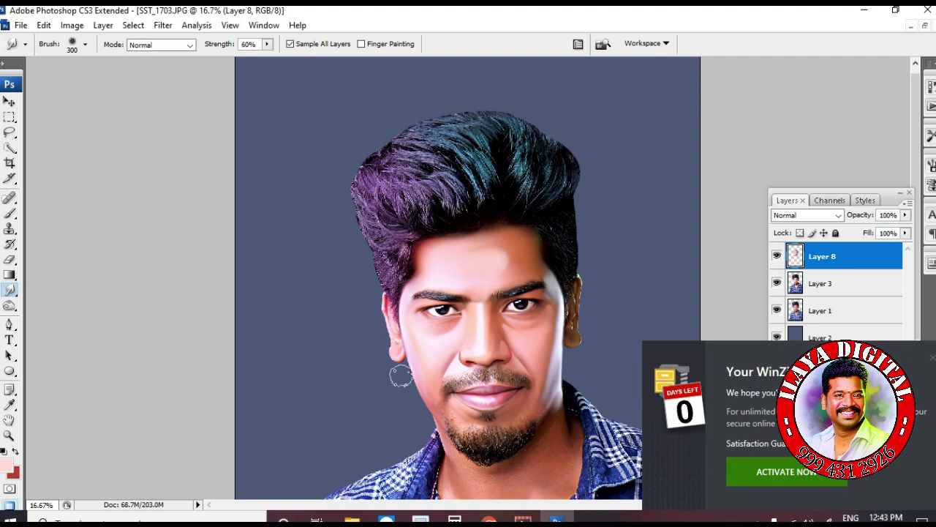
key(ctrl+plus)
key(ctrl+plus)
key(ctrl+plus)
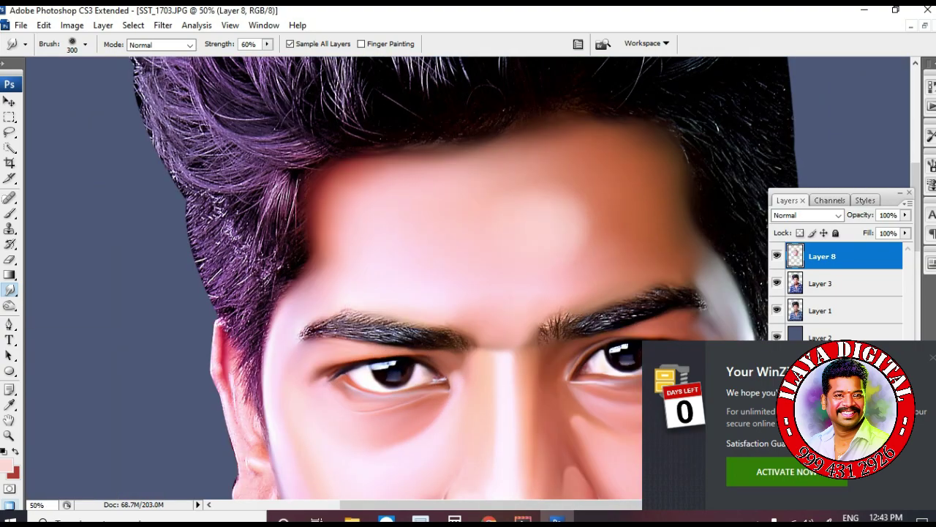
scroll(483, 264, up, 1)
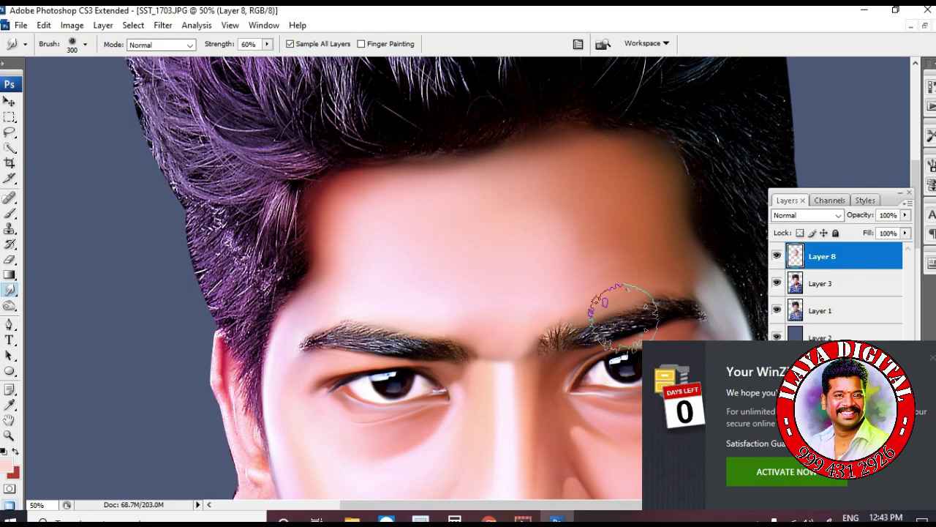
Smooth the left jaw edge above the shirt collar with a 45 px smudge brush at 60% strength
key(ctrl+minus)
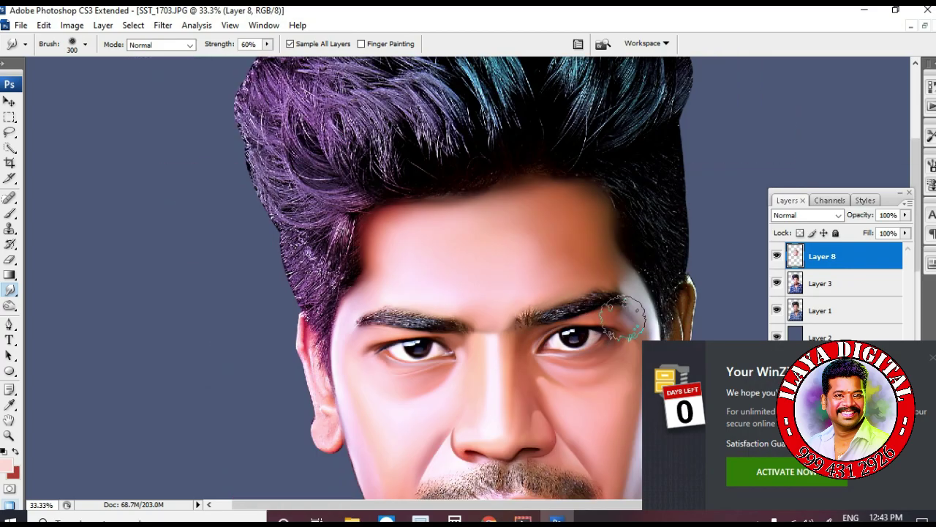
key(ctrl+minus)
key(ctrl+minus)
scroll(623, 317, down, 4)
key(z)
click(451, 322)
click(451, 322)
click(452, 322)
click(452, 322)
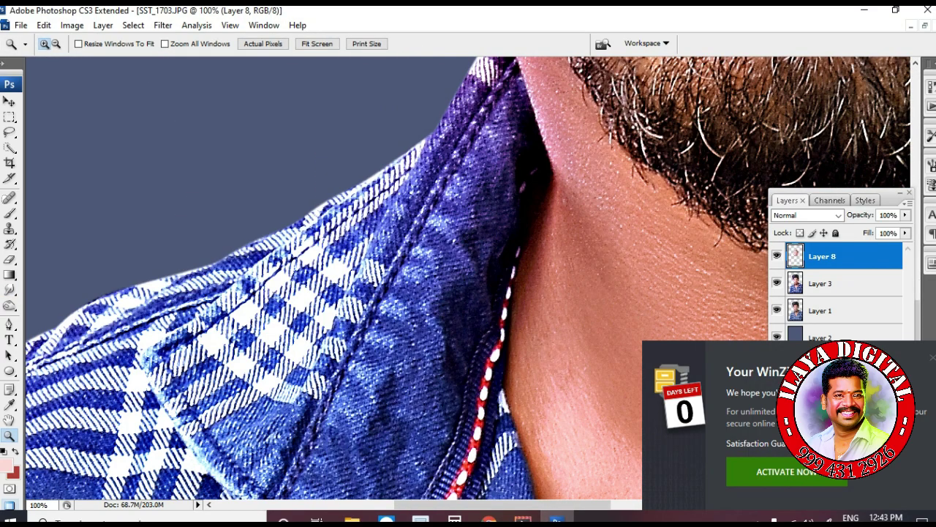
drag(512, 183, 298, 435)
key(r)
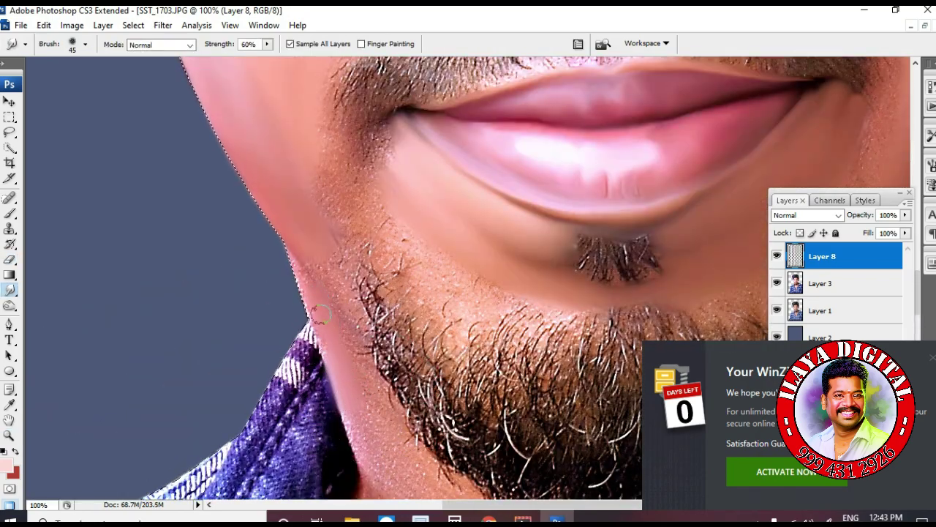
scroll(336, 357, down, 5)
scroll(373, 340, up, 3)
Smudge the skin between the left collar and the beard, down onto the neck, with a brush of about 90 px
key(bracketright)
key(bracketright)
scroll(403, 378, down, 3)
mouse_move(320, 265)
mouse_down()
mouse_move(373, 358)
mouse_move(424, 387)
mouse_up()
scroll(425, 387, down, 3)
scroll(424, 387, down, 3)
drag(431, 322, 516, 434)
key(bracketright)
key(bracketright)
drag(421, 256, 545, 340)
drag(446, 322, 559, 432)
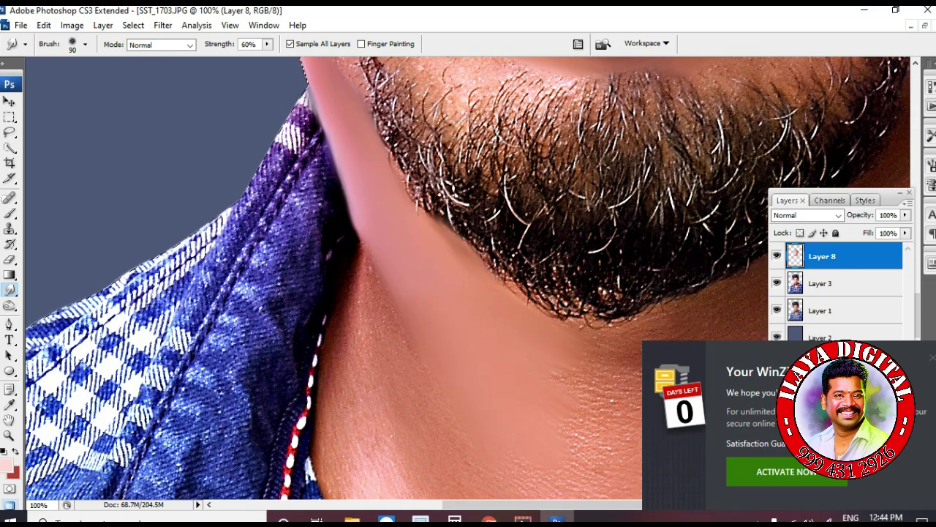
Erase excess smudging around the beard and smooth the neck skin directly beneath it at 40% smudge strength
key(e)
scroll(358, 330, up, 3)
mouse_move(621, 380)
mouse_down()
mouse_move(289, 230)
mouse_move(445, 176)
mouse_up()
key(r)
mouse_move(333, 246)
mouse_down()
mouse_move(207, 246)
mouse_move(293, 256)
mouse_move(270, 230)
mouse_move(357, 218)
mouse_up()
key(bracketright)
scroll(286, 260, down, 3)
scroll(340, 256, up, 3)
key(bracketright)
drag(324, 293, 437, 367)
key(bracketleft)
key(bracketleft)
key(bracketleft)
key(bracketleft)
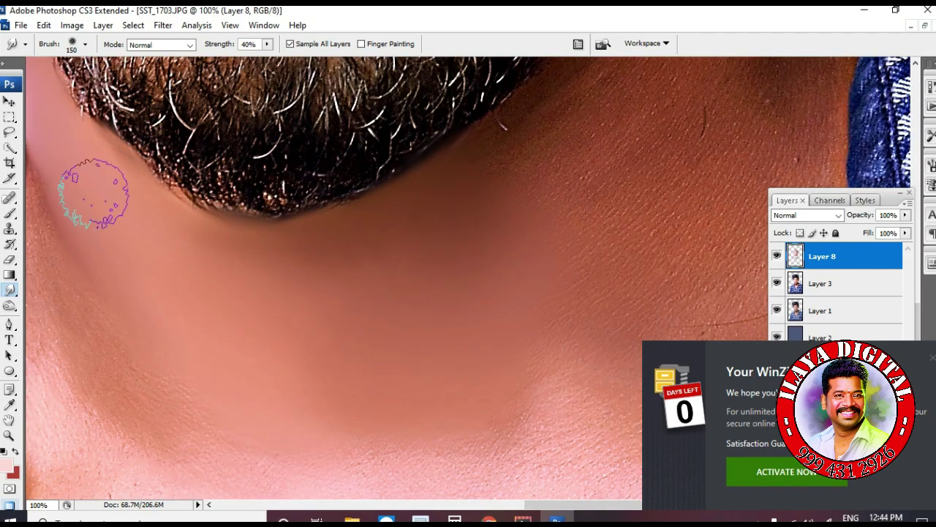
Refine the left jaw and neck beside the collar with a 70 px smudge brush, increasing to 150 px for the neck
scroll(234, 293, up, 3)
scroll(294, 269, left, 4)
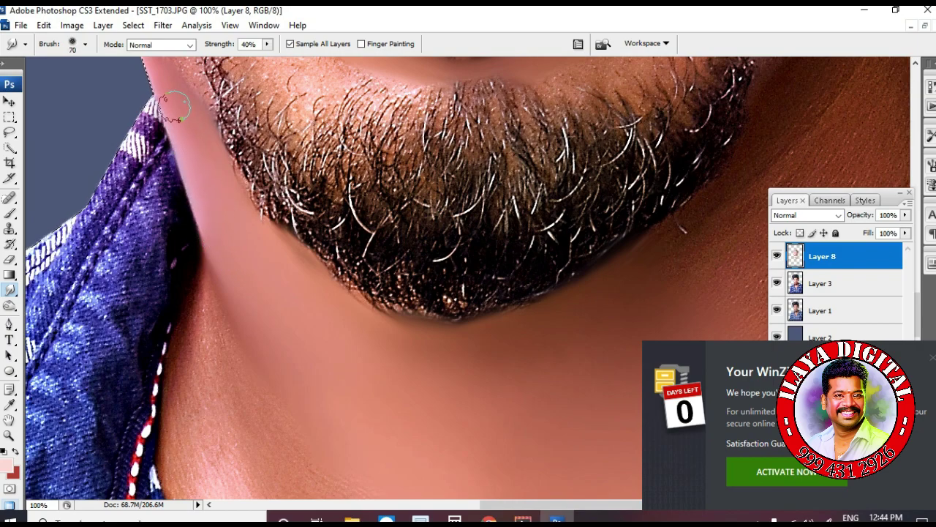
scroll(226, 253, down, 3)
key(bracketright)
key(bracketright)
key(bracketright)
key(bracketright)
key(bracketright)
key(bracketright)
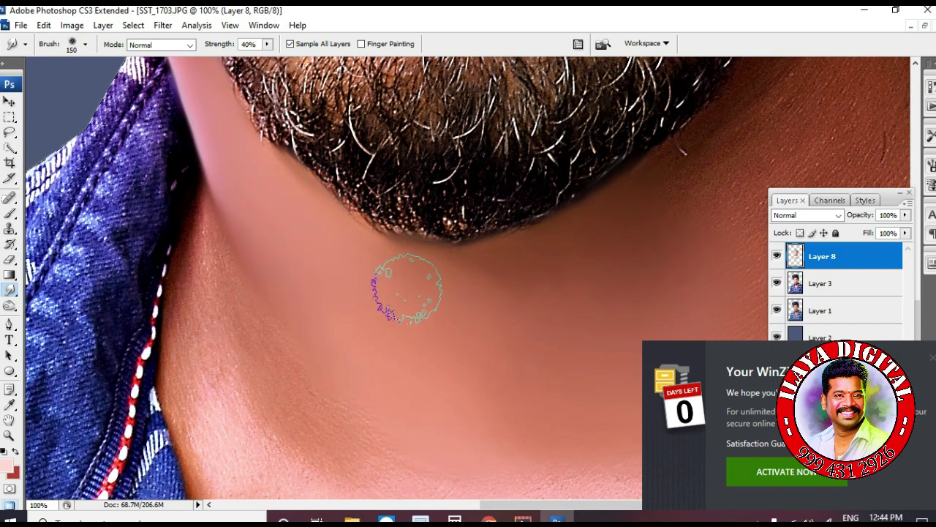
Blend the shaded centre of the neck beneath the chin with a 300 px smudge brush
scroll(468, 278, right, 3)
scroll(424, 285, down, 2)
key(bracketright)
key(bracketright)
key(bracketright)
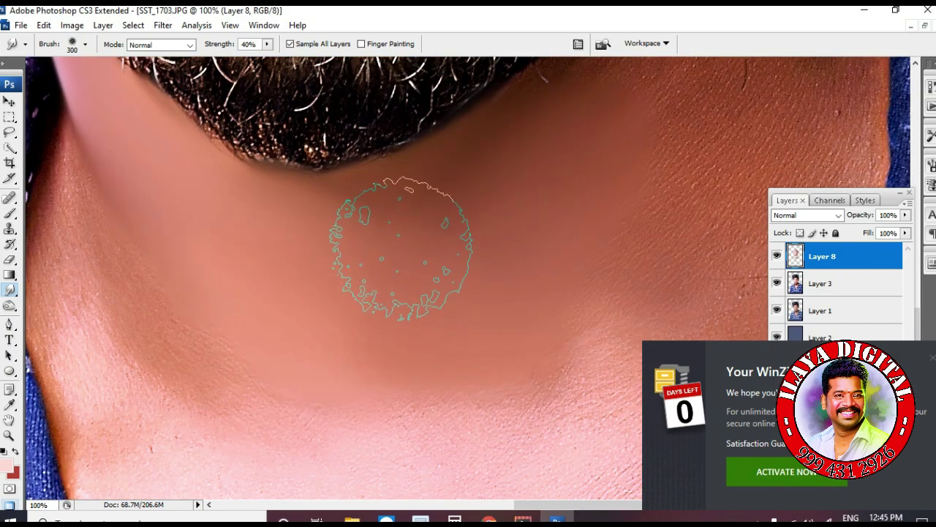
mouse_move(422, 292)
mouse_down()
mouse_move(437, 323)
mouse_move(472, 234)
mouse_up()
Smooth the light skin of the upper chest between the collars with a 250 px smudge brush
scroll(395, 342, down, 3)
key(bracketleft)
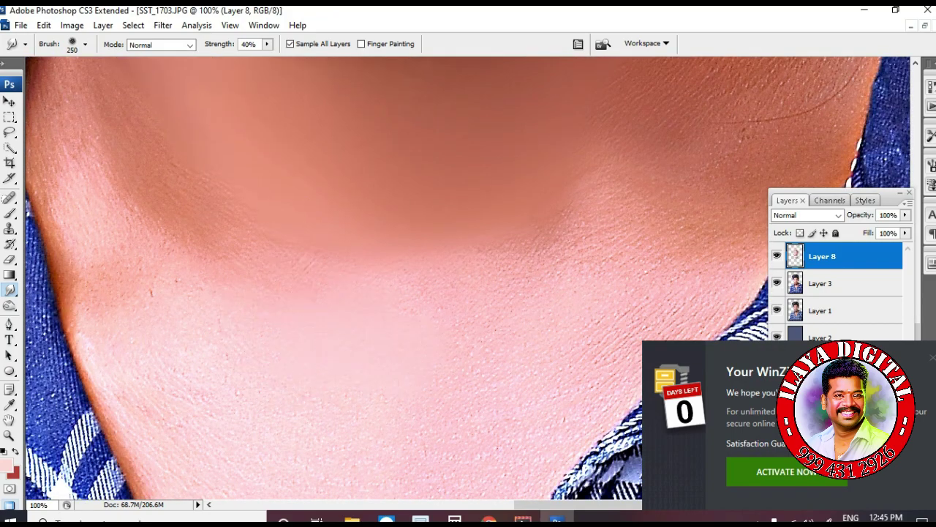
drag(373, 344, 322, 300)
mouse_move(247, 233)
mouse_down()
mouse_move(329, 292)
mouse_move(483, 322)
mouse_move(477, 251)
mouse_up()
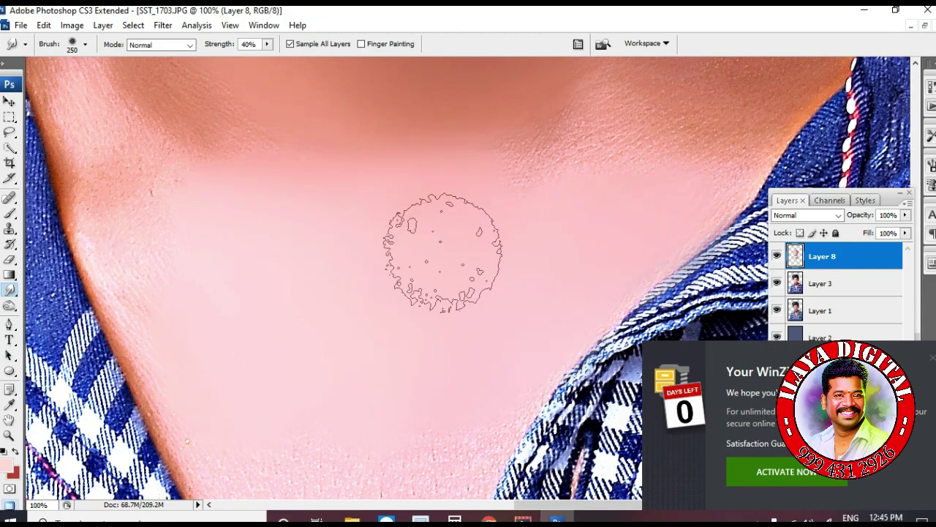
Blend the right base of the neck into the upper chest, using smudge brushes of up to 400 px
scroll(648, 188, up, 5)
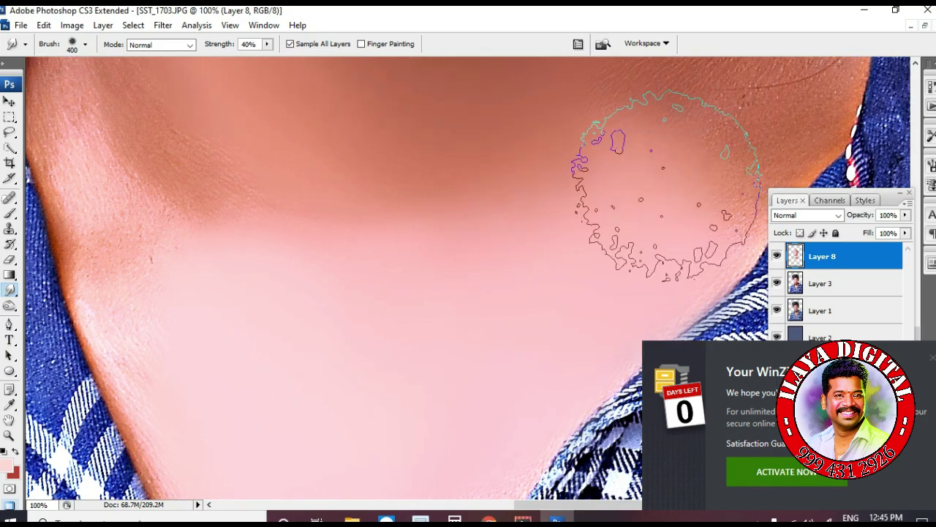
key(bracketleft)
key(bracketleft)
drag(706, 231, 637, 132)
key(bracketleft)
key(bracketright)
key(bracketright)
key(bracketright)
drag(652, 228, 646, 192)
mouse_move(646, 191)
mouse_down()
mouse_move(575, 153)
mouse_move(387, 167)
mouse_up()
Smooth the chest skin along the right collar down the shirt opening with a smaller smudge brush
scroll(571, 300, down, 3)
mouse_move(538, 154)
mouse_down()
mouse_move(348, 316)
mouse_move(472, 288)
mouse_up()
key(bracketleft)
key(bracketleft)
key(bracketleft)
mouse_move(547, 232)
mouse_down()
mouse_move(575, 251)
mouse_move(531, 358)
mouse_up()
scroll(512, 329, down, 4)
drag(504, 318, 464, 282)
Smooth the neck skin just below the right side of the bearded jaw with a 100 px smudge brush
key(bracketright)
key(bracketright)
key(bracketright)
key(bracketright)
scroll(365, 273, up, 6)
scroll(439, 275, up, 6)
key(bracketleft)
key(bracketleft)
key(bracketleft)
key(bracketleft)
key(bracketleft)
key(bracketleft)
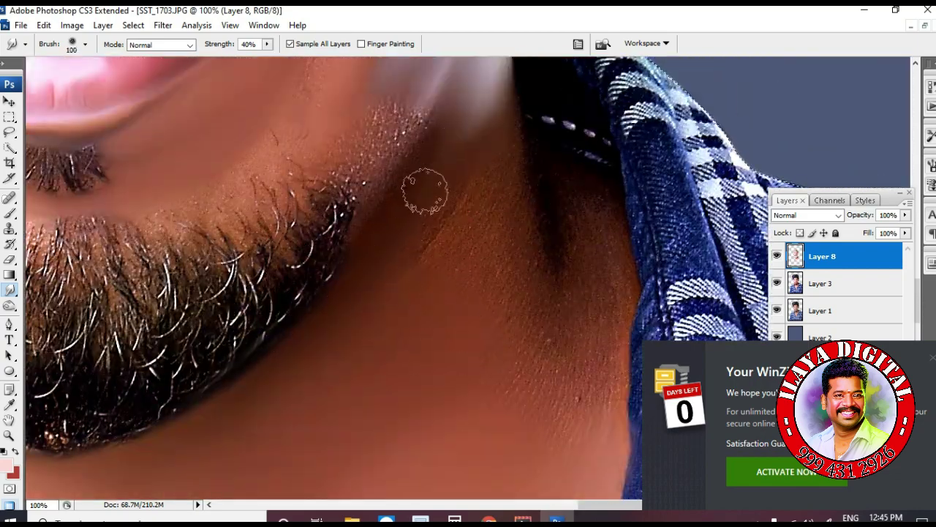
drag(384, 258, 415, 292)
Blend the dark right side of the neck out towards the collar with a 125 px smudge brush
key(bracketright)
drag(489, 215, 432, 287)
scroll(524, 329, down, 3)
drag(524, 330, 436, 292)
scroll(436, 292, up, 3)
mouse_move(458, 203)
mouse_down()
mouse_move(474, 110)
mouse_move(491, 188)
mouse_move(523, 193)
mouse_move(584, 234)
mouse_up()
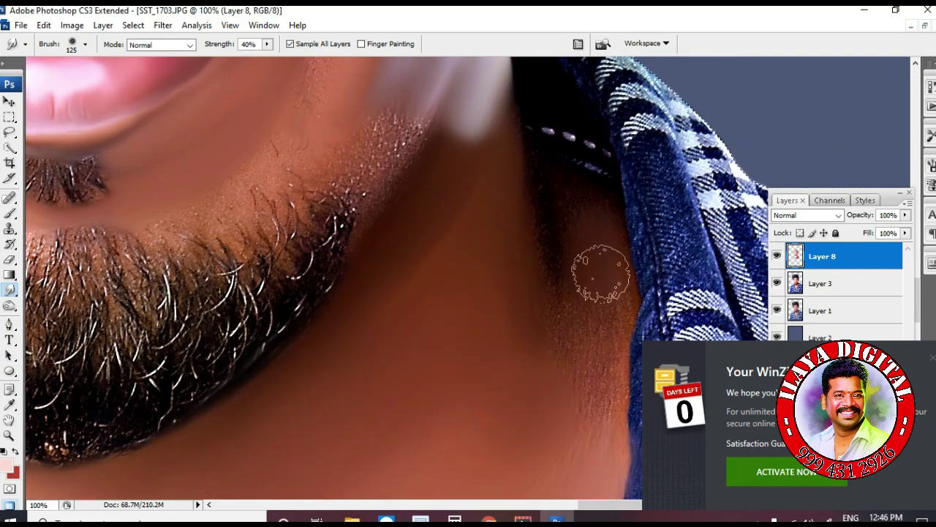
Smooth the remaining grainy neck skin beside the right shirt collar, reducing the smudge brush from 125 px to 90 px
scroll(595, 334, down, 3)
scroll(534, 303, up, 5)
key(bracketleft)
key(bracketleft)
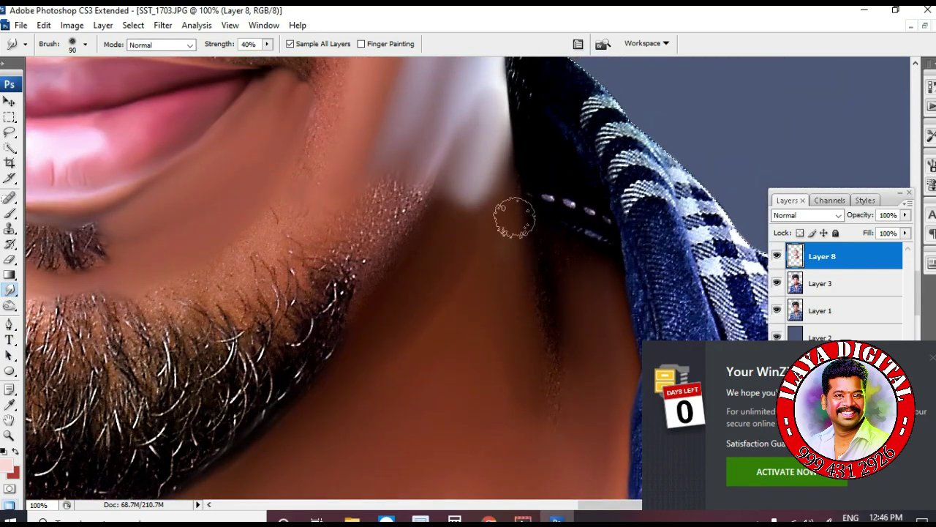
Smooth the speckled stubble along the right jaw edge above the beard with smudge brushes of 70 to 90 px
key(bracketleft)
key(bracketleft)
key(bracketleft)
scroll(549, 266, down, 2)
scroll(476, 257, up, 4)
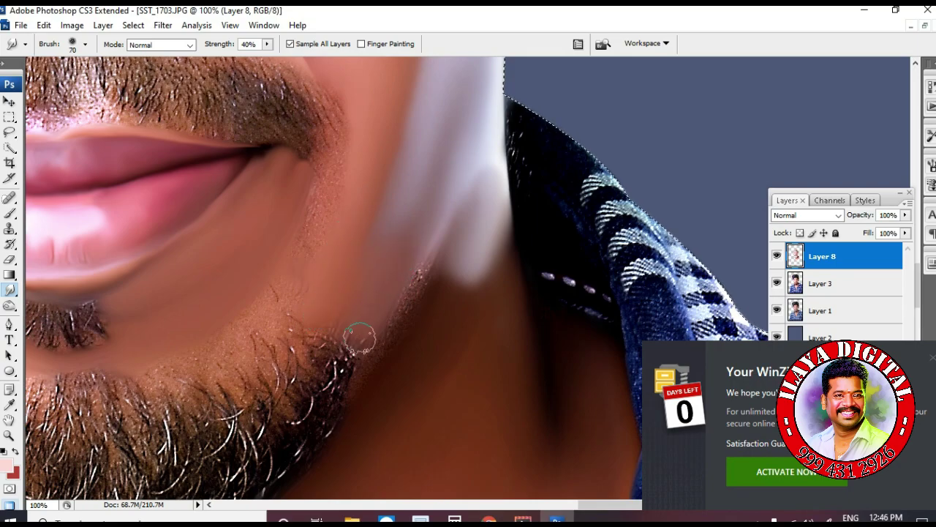
scroll(359, 338, down, 2)
key(bracketright)
key(bracketright)
scroll(462, 184, up, 4)
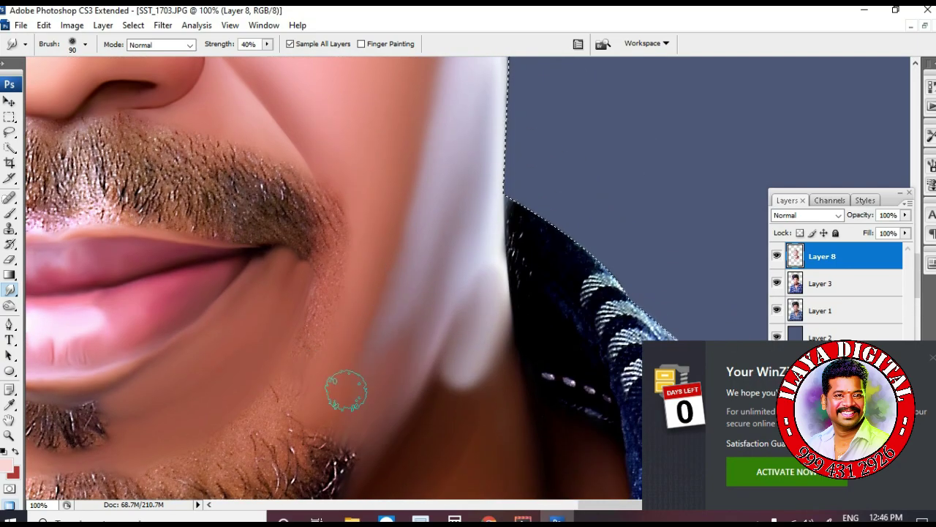
Smooth the skin between the right mouth corner and the beard with smudge brushes of 80 to 100 px
scroll(325, 278, down, 3)
key(bracketright)
key(bracketright)
key(bracketright)
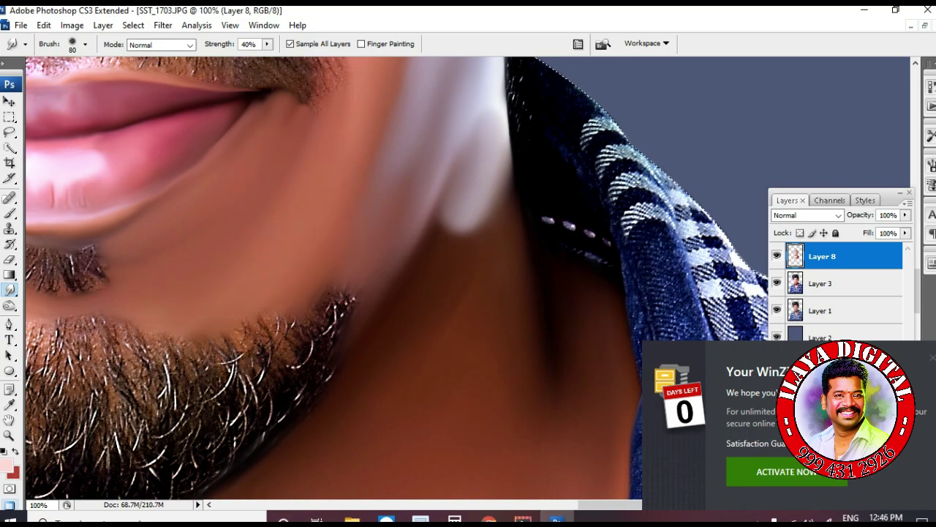
scroll(317, 245, up, 2)
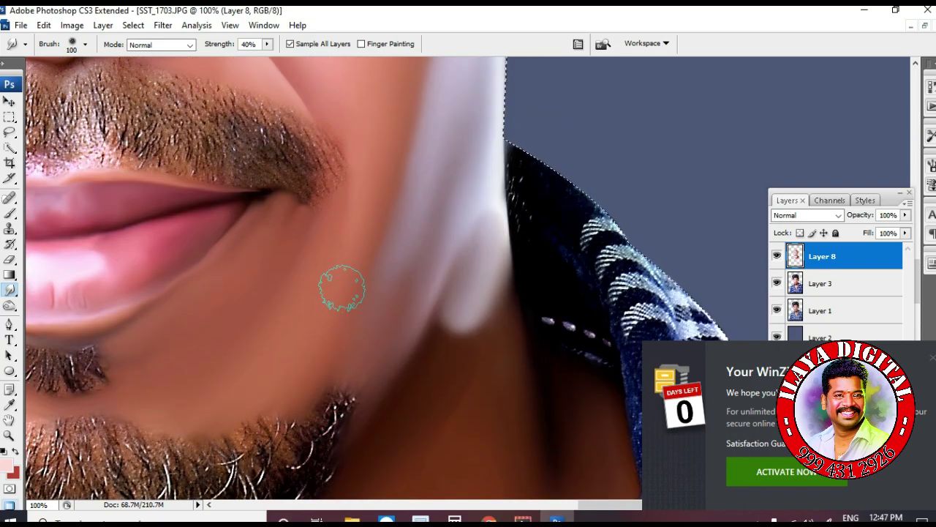
key(bracketright)
scroll(381, 351, up, 2)
Smooth the stubbled skin between the left mouth corner and the beard with smudge brushes of 50 to 90 px
scroll(359, 371, left, 6)
scroll(293, 378, down, 4)
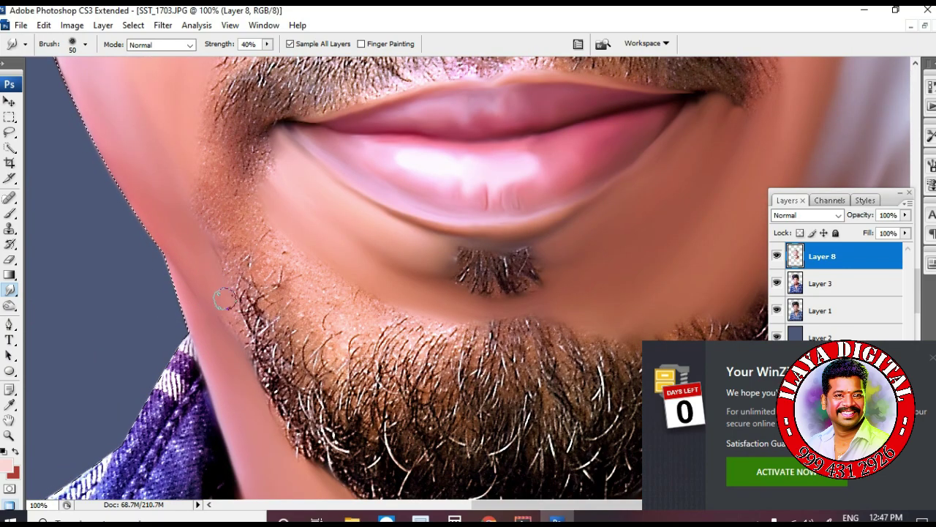
scroll(227, 322, up, 2)
key(bracketright)
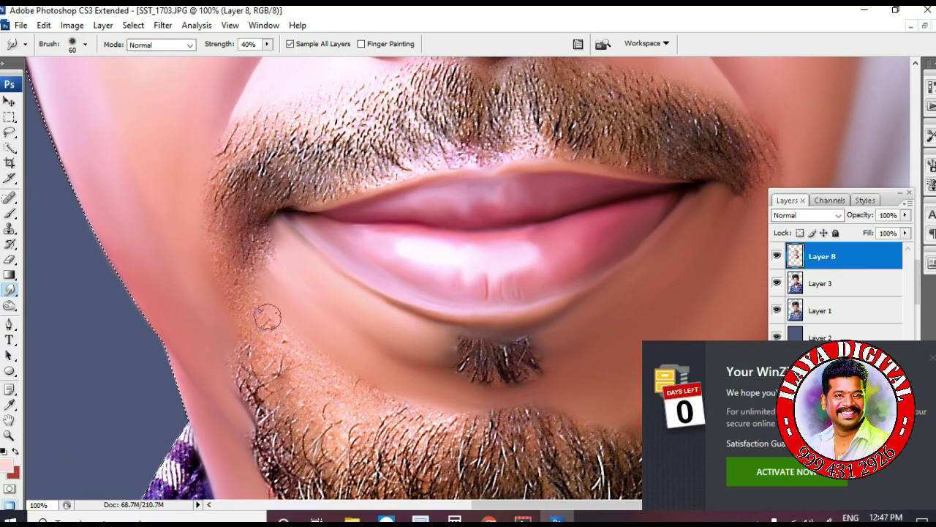
scroll(256, 316, up, 1)
key(bracketright)
key(bracketright)
scroll(226, 340, down, 2)
drag(270, 289, 246, 333)
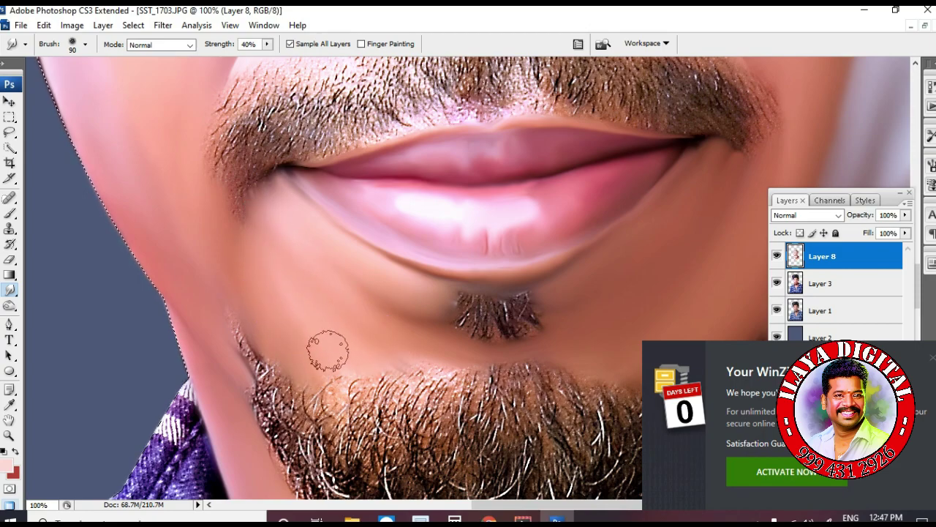
Examine the smudged face, neck and chest across the whole portrait
scroll(210, 245, up, 1)
scroll(596, 356, down, 7)
scroll(420, 476, right, 6)
scroll(420, 476, up, 3)
key(ctrl+minus)
key(ctrl+minus)
key(ctrl+minus)
key(ctrl+minus)
scroll(420, 439, up, 3)
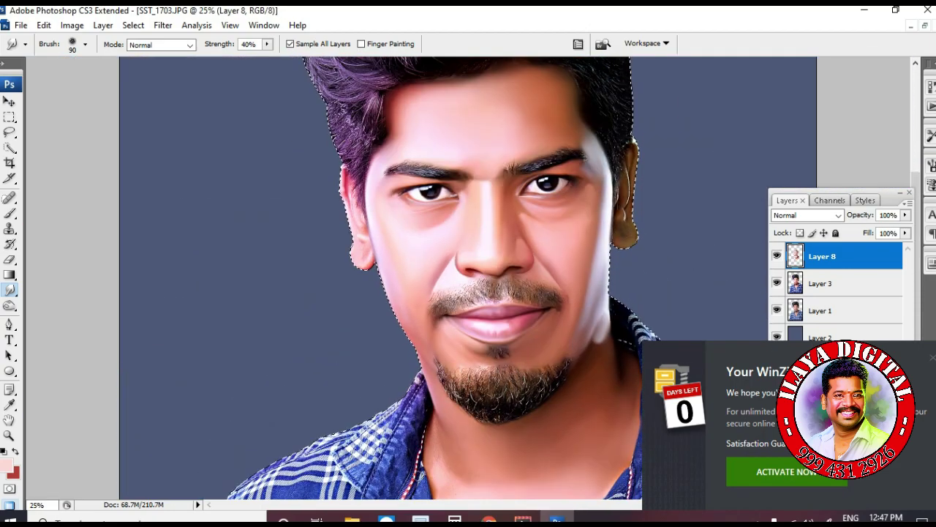
key(z)
drag(366, 270, 517, 344)
key(ctrl+minus)
key(ctrl+minus)
key(ctrl+minus)
key(ctrl+minus)
key(ctrl+minus)
key(ctrl+minus)
Try to save a copy of the portrait in Photoshop PSD format on Local Disk (E:)
key(ctrl+shift+s)
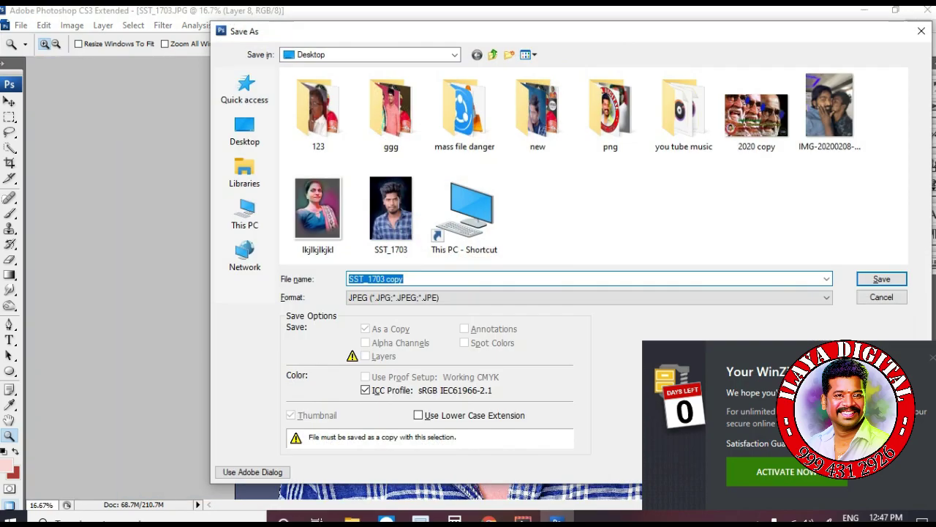
click(245, 214)
double_click(484, 150)
click(590, 297)
click(399, 309)
click(881, 279)
key(Return)
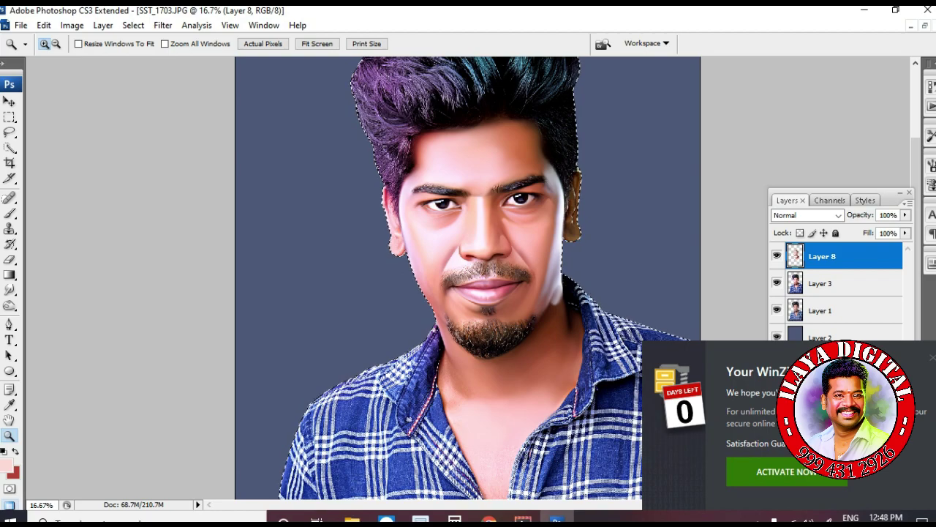
Save the layered portrait as a Photoshop PSD file from the E: drive location, with maximized compatibility
key(ctrl+shift+s)
click(244, 214)
double_click(485, 150)
click(589, 298)
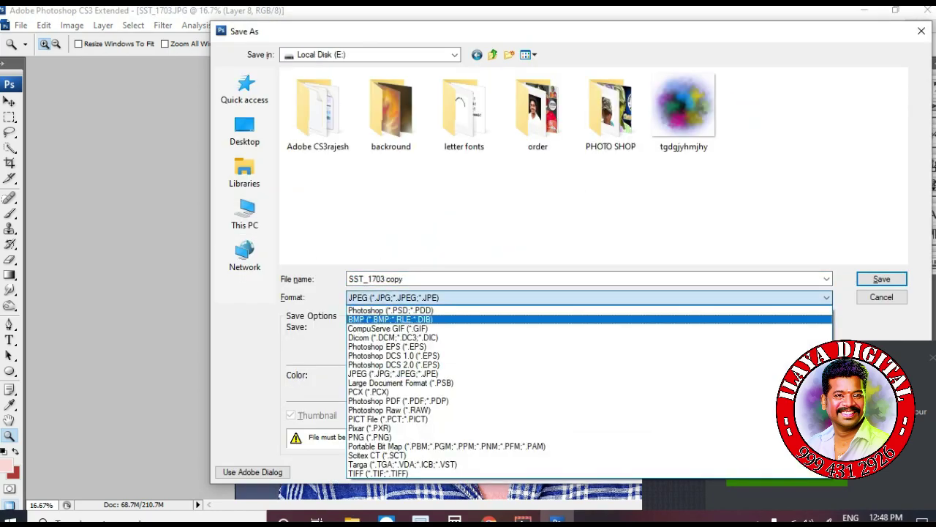
click(390, 310)
double_click(395, 208)
click(510, 266)
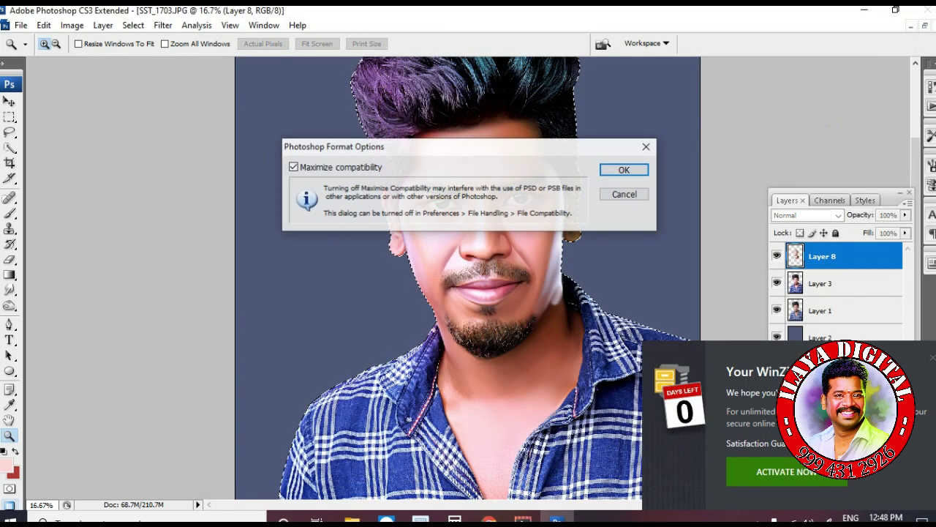
key(Return)
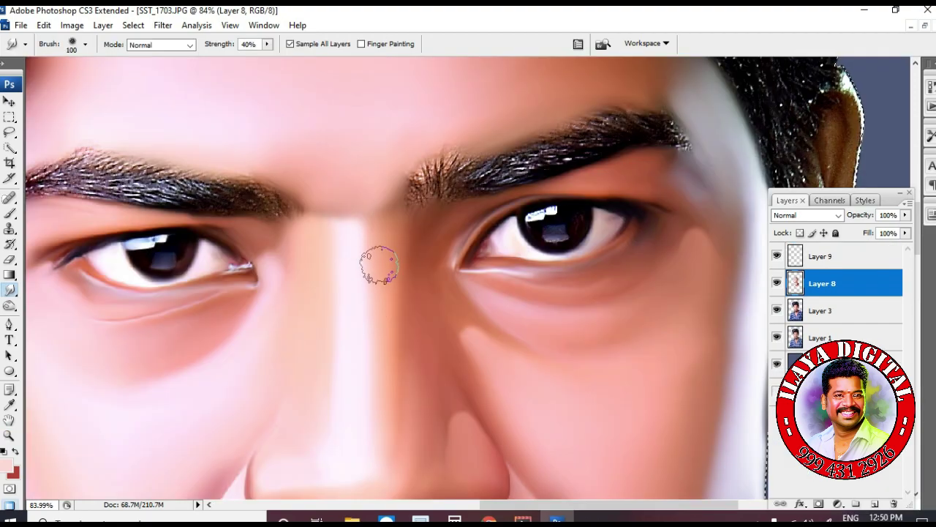
Blend the highlight and shaded side of the nose on Layer 8 with smudge brushes of 90 to 125 px
scroll(367, 251, down, 4)
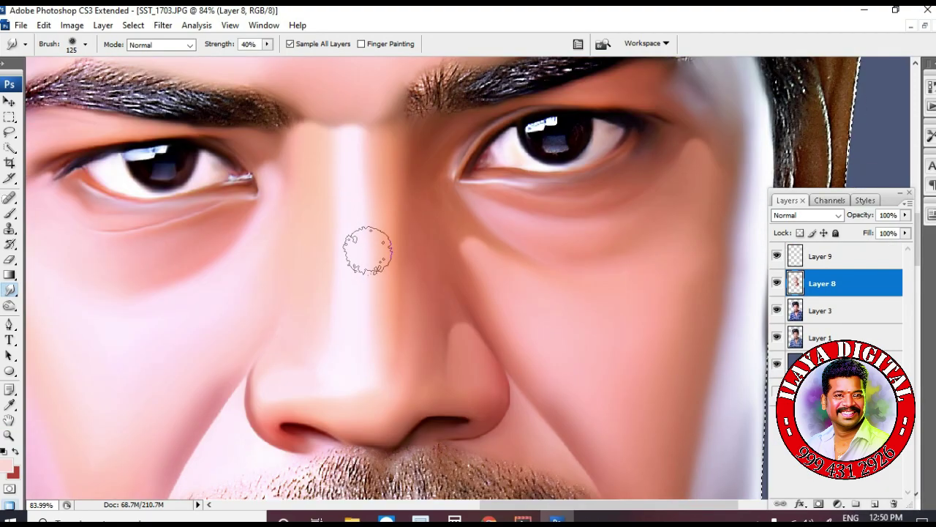
scroll(334, 195, up, 1)
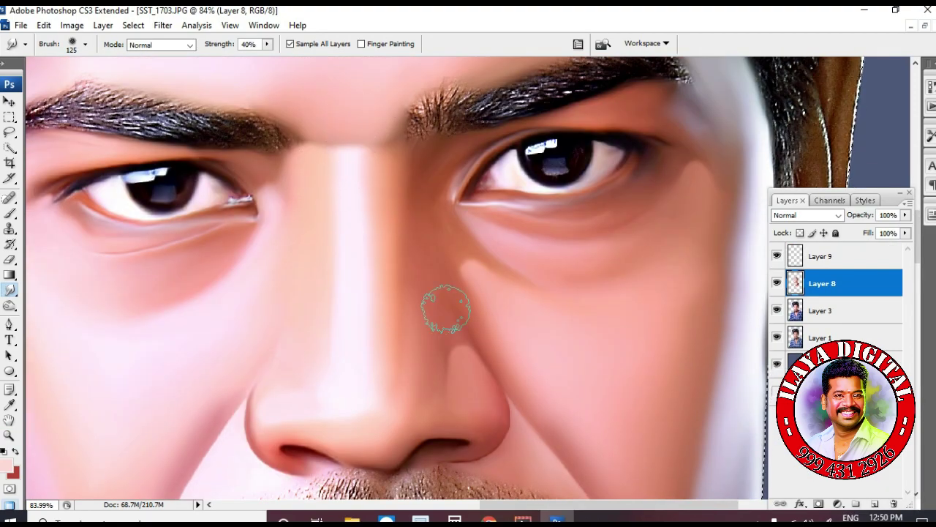
scroll(385, 146, up, 1)
scroll(322, 190, down, 5)
key(bracketleft)
key(bracketleft)
key(bracketleft)
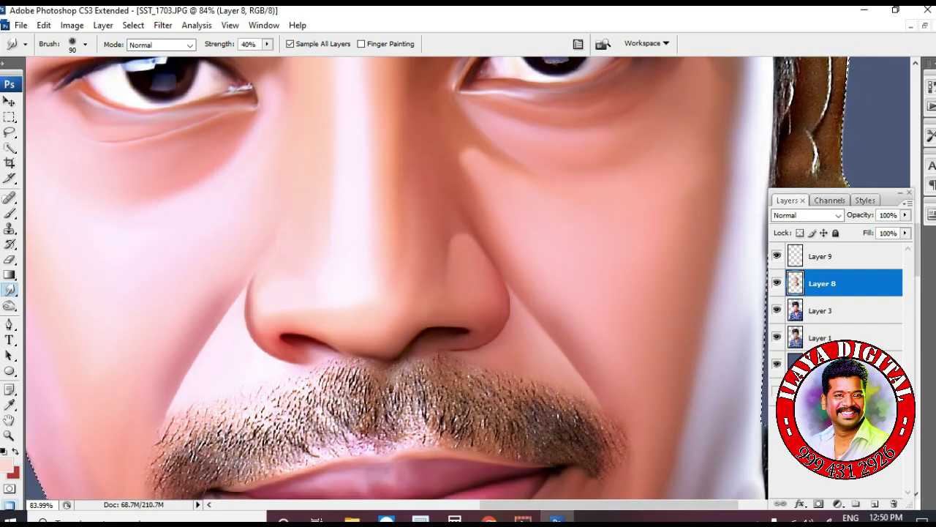
Smudge the skin around the right eyebrow's inner end at 60 px and blend the forehead above it at 300 px
scroll(407, 287, up, 10)
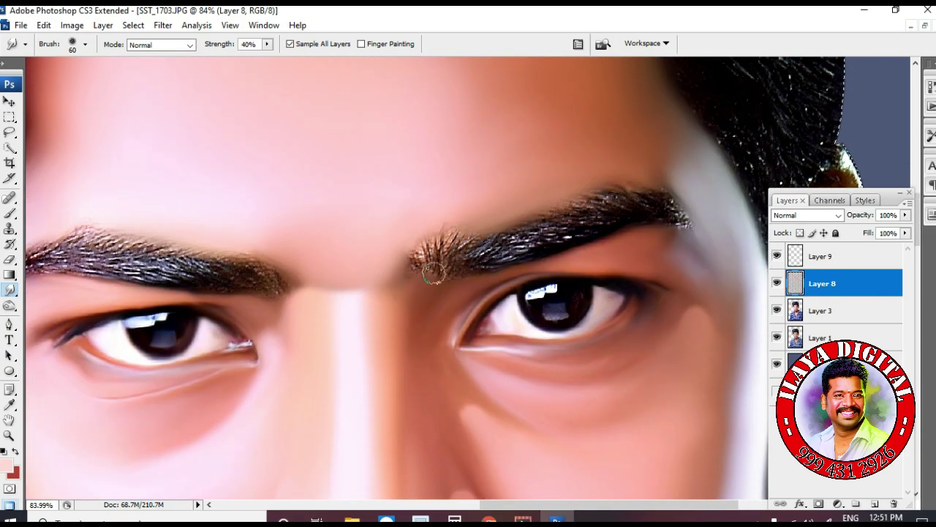
scroll(480, 188, up, 2)
scroll(387, 130, down, 4)
key(bracketright)
key(bracketright)
key(bracketright)
key(bracketright)
key(bracketright)
key(bracketright)
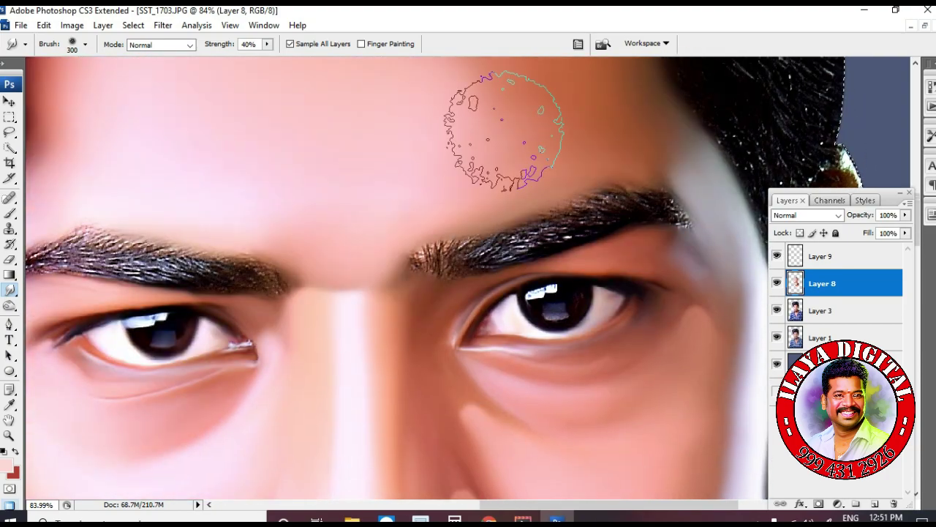
On Layer 9, smudge the right eyebrow's coarse hairs into soft strands with a small brush at 30% strength
key(alt+bracketright)
key(bracketleft)
key(bracketleft)
key(bracketleft)
key(bracketleft)
key(bracketleft)
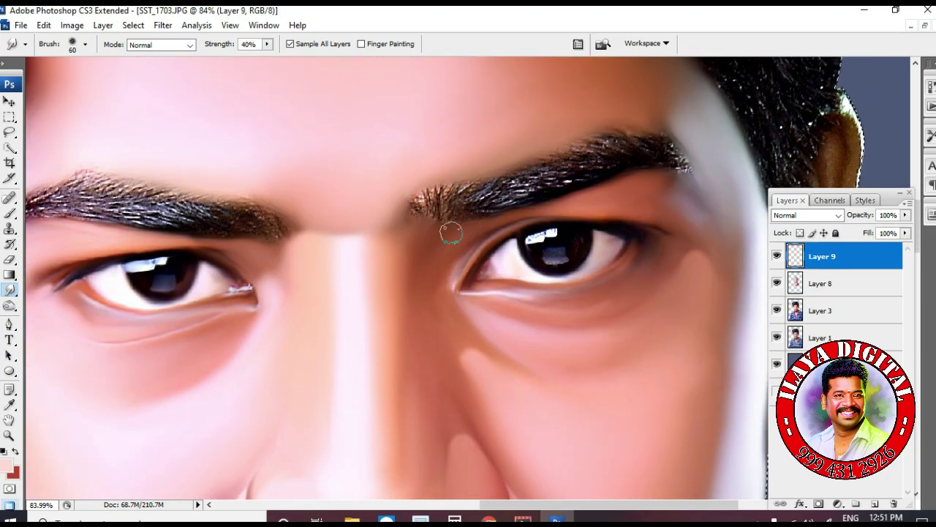
key(ctrl+plus)
key(ctrl+plus)
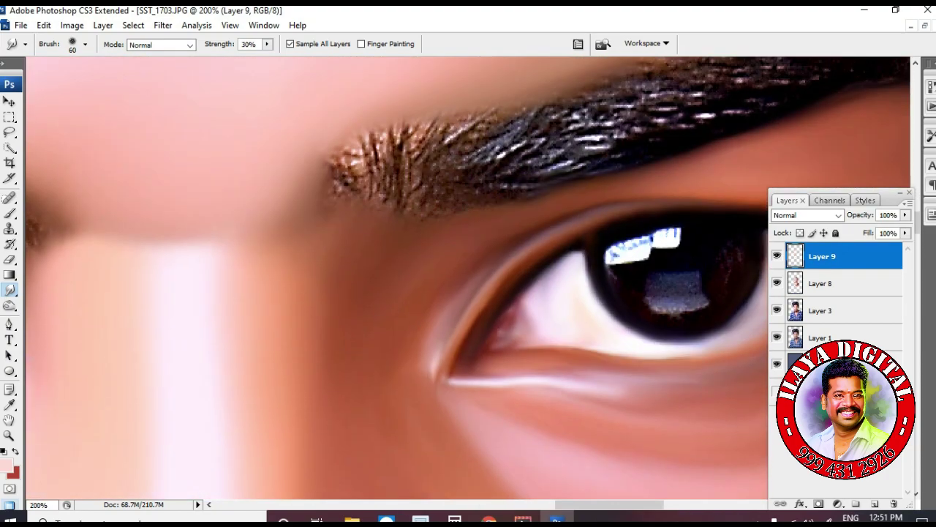
drag(602, 177, 308, 260)
key(bracketleft)
key(bracketleft)
mouse_move(282, 221)
mouse_down()
mouse_move(411, 176)
mouse_move(501, 121)
mouse_move(719, 172)
mouse_move(523, 109)
mouse_move(380, 192)
mouse_move(198, 263)
mouse_move(130, 205)
mouse_up()
mouse_move(47, 281)
mouse_down()
mouse_move(201, 217)
mouse_move(251, 165)
mouse_move(427, 154)
mouse_up()
mouse_move(321, 221)
mouse_down()
mouse_move(320, 188)
mouse_move(385, 174)
mouse_up()
mouse_move(465, 165)
mouse_down()
mouse_move(391, 259)
mouse_move(388, 281)
mouse_up()
right_click(385, 281)
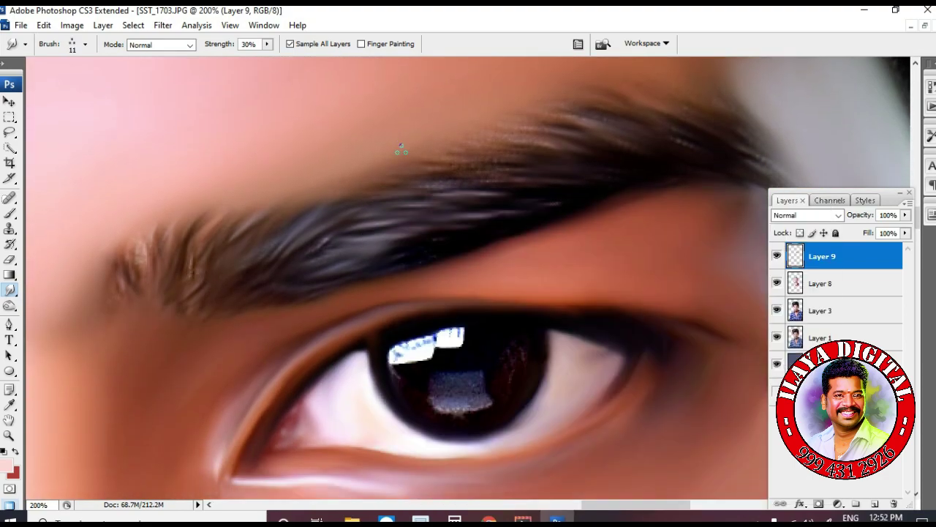
Pull fine hairs out of the right eyebrow's upper edge and outer end with a 20 px three-dot smudge brush at 75% strength
scroll(402, 149, down, 1)
scroll(402, 150, up, 1)
key(bracketright)
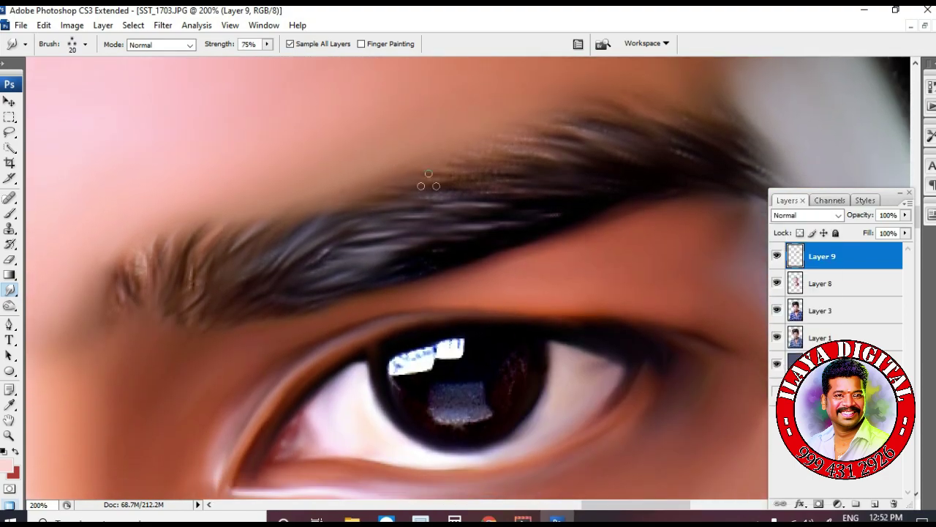
mouse_move(573, 188)
mouse_down()
mouse_move(655, 180)
mouse_move(638, 127)
mouse_up()
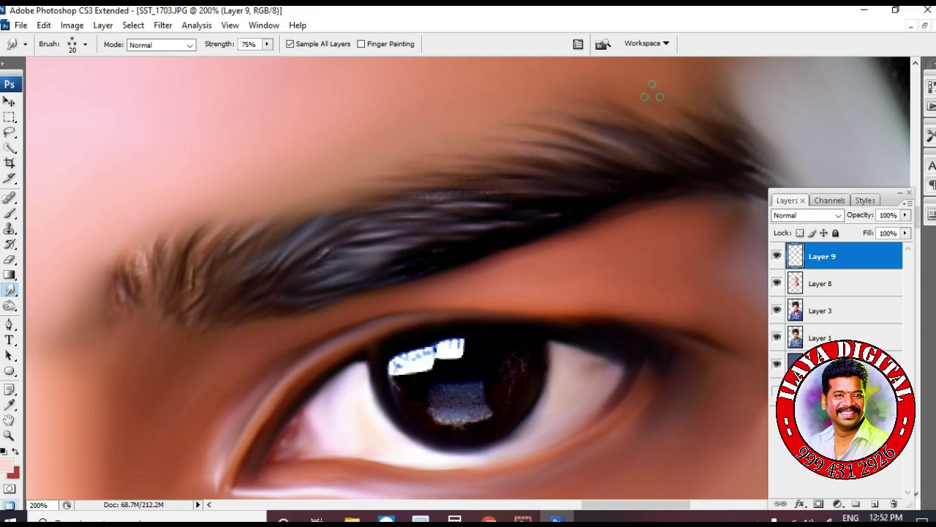
drag(724, 139, 681, 104)
drag(740, 150, 782, 173)
Smudge the dark hairs in the middle of the right eyebrow along their growth direction
drag(432, 213, 512, 206)
scroll(403, 249, down, 1)
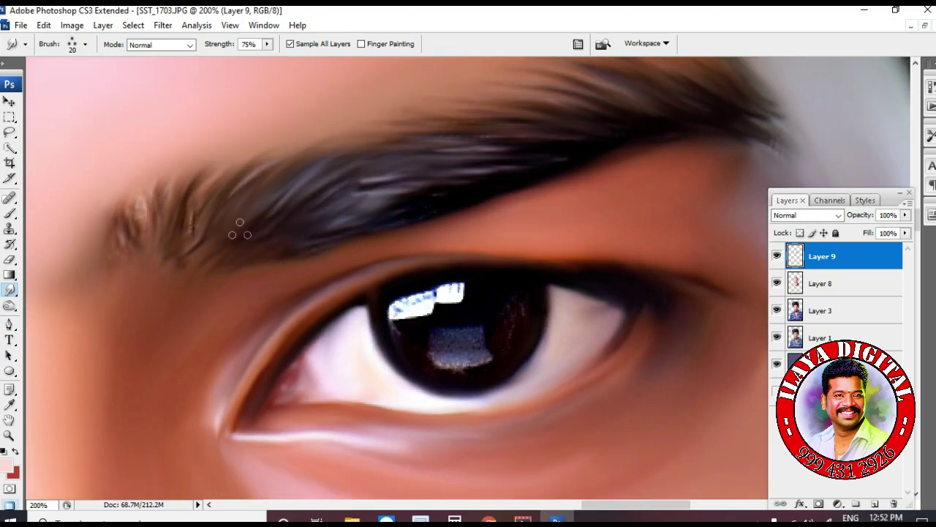
drag(368, 207, 427, 193)
drag(361, 177, 517, 170)
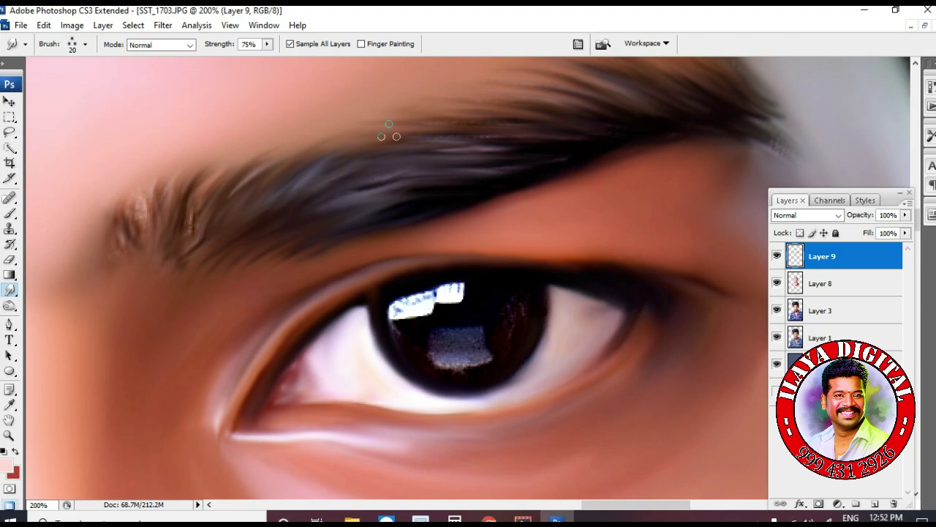
drag(399, 138, 547, 140)
Extend the right eyebrow's outer tip down towards the temple with tapered smudge strokes
scroll(722, 154, up, 2)
scroll(723, 154, right, 7)
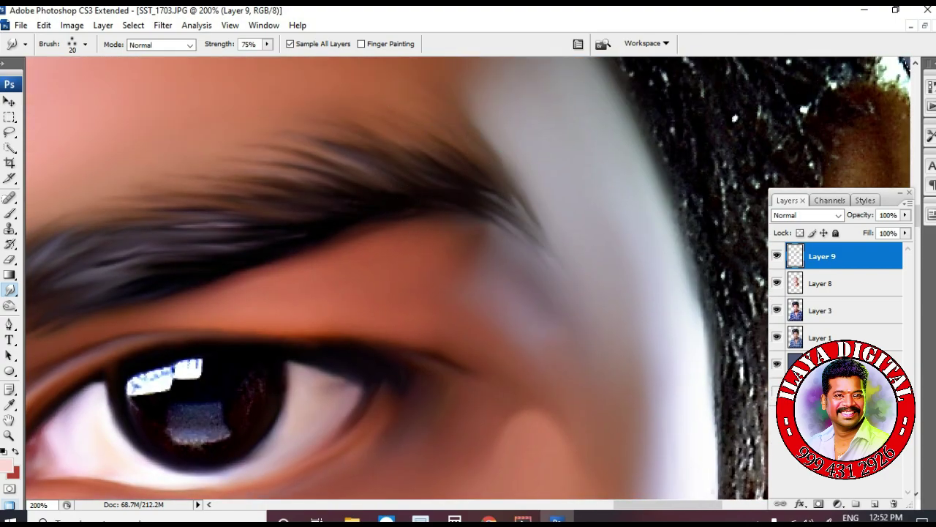
drag(505, 208, 567, 274)
Pull the hairs at the right eyebrow's inner end upward with the smudge brush at 70% strength
scroll(570, 289, left, 9)
key(7)
drag(201, 256, 193, 208)
scroll(192, 252, down, 1)
scroll(198, 271, up, 1)
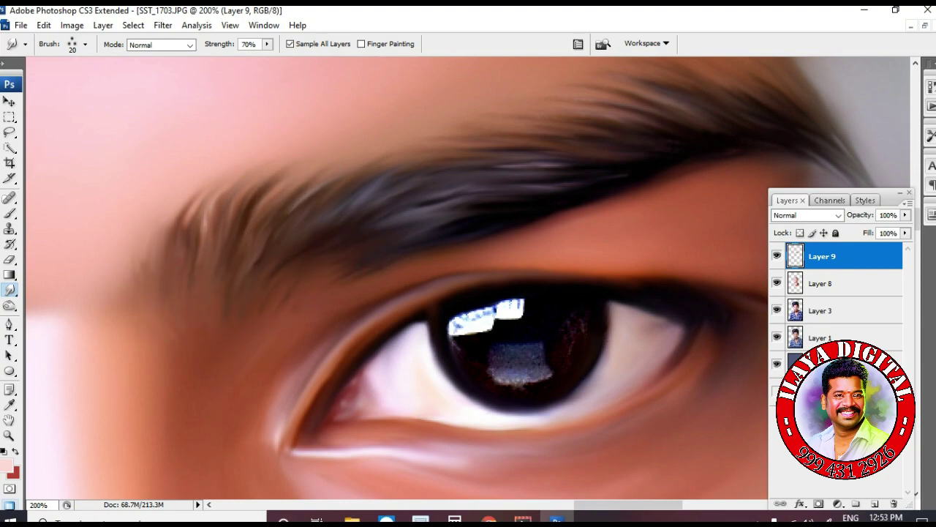
key(ctrl+minus)
key(ctrl+minus)
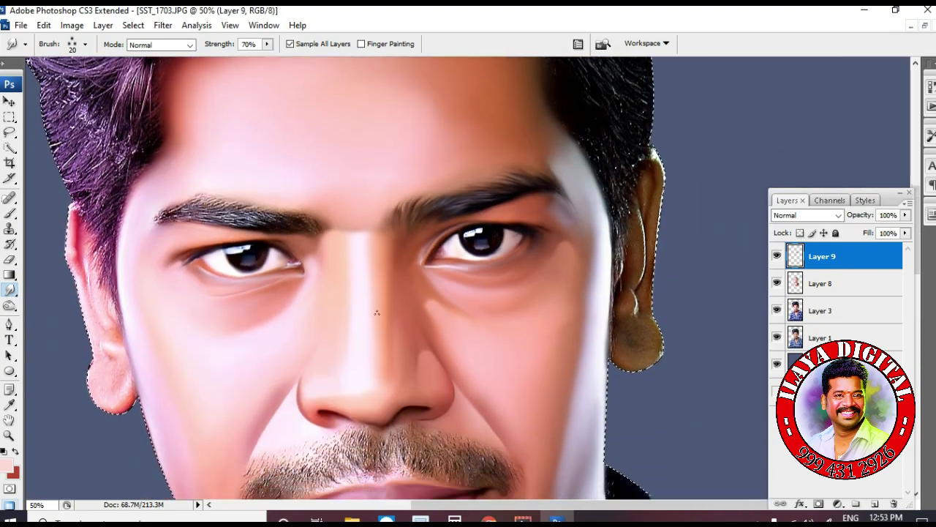
Smudge the inner end of the left eyebrow with a 30 px bristle-like brush at 80% strength
key(z)
drag(121, 130, 387, 254)
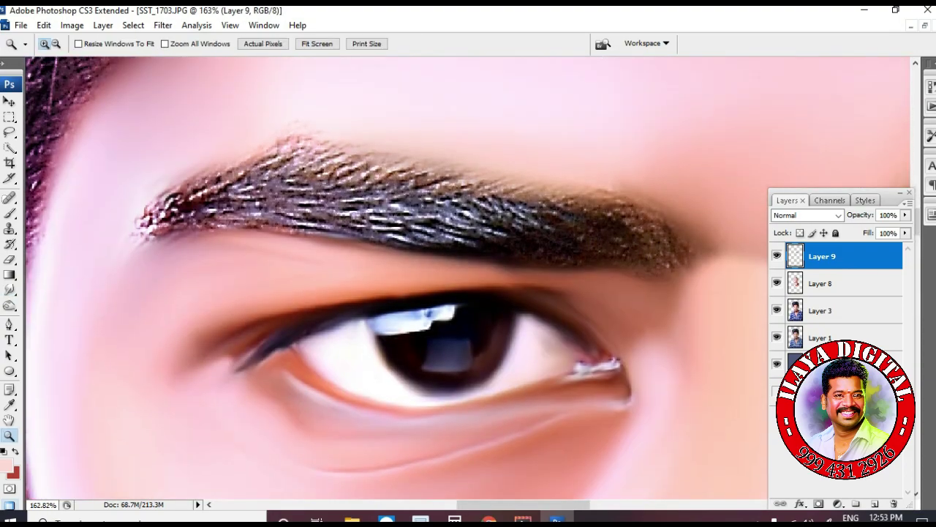
scroll(387, 254, up, 1)
key(r)
right_click(430, 199)
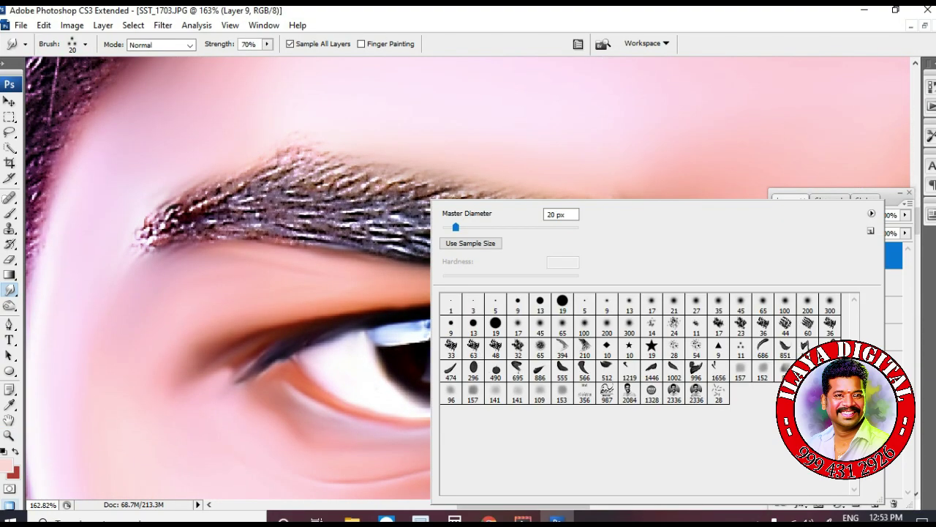
click(411, 213)
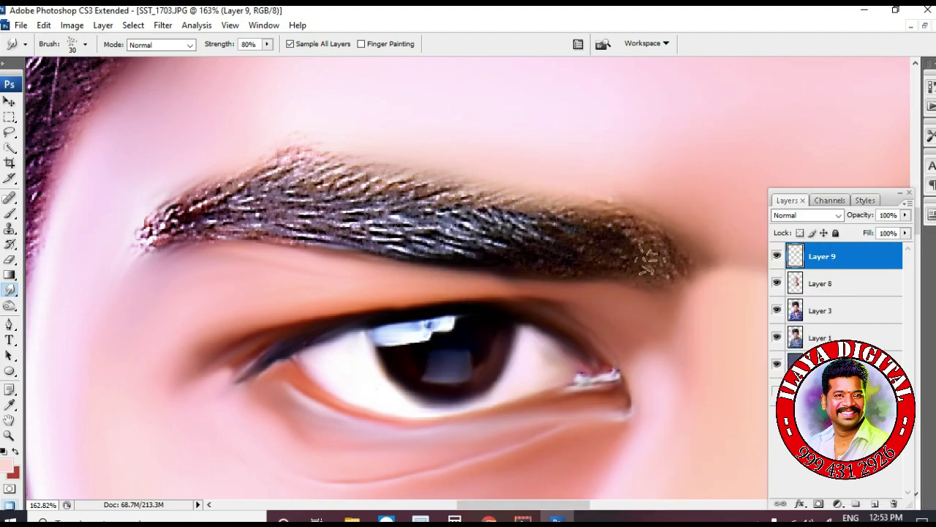
drag(621, 251, 675, 281)
drag(571, 216, 684, 267)
Smudge the hairs along the body of the left eyebrow into smooth, flowing strands
drag(268, 218, 496, 253)
drag(395, 201, 570, 258)
drag(468, 197, 583, 245)
mouse_move(144, 237)
mouse_down()
mouse_move(210, 196)
mouse_move(373, 186)
mouse_move(497, 188)
mouse_move(585, 212)
mouse_up()
mouse_move(277, 234)
mouse_down()
mouse_move(545, 236)
mouse_move(669, 261)
mouse_move(681, 171)
mouse_up()
drag(505, 253, 299, 232)
Soften the left eyebrow's outer end and arch, sweeping the hairs up and along its upper edge
scroll(299, 232, down, 2)
mouse_move(167, 150)
mouse_down()
mouse_move(117, 207)
mouse_move(284, 114)
mouse_up()
drag(172, 176, 356, 100)
drag(209, 152, 272, 162)
drag(178, 183, 583, 209)
scroll(583, 209, up, 2)
drag(220, 210, 366, 144)
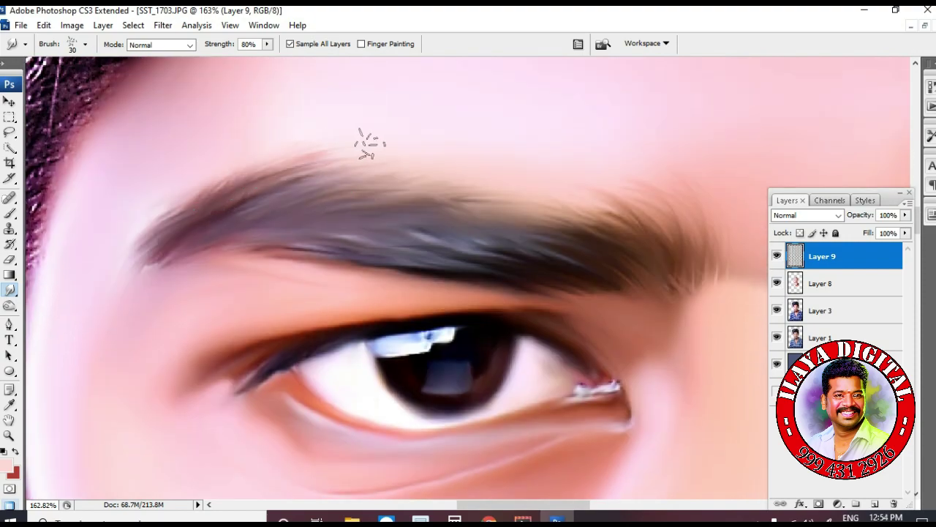
Smudge the hairs at the left eyebrow's inner end with a 20 px three-dot brush at 70% strength
scroll(449, 203, down, 2)
right_click(592, 245)
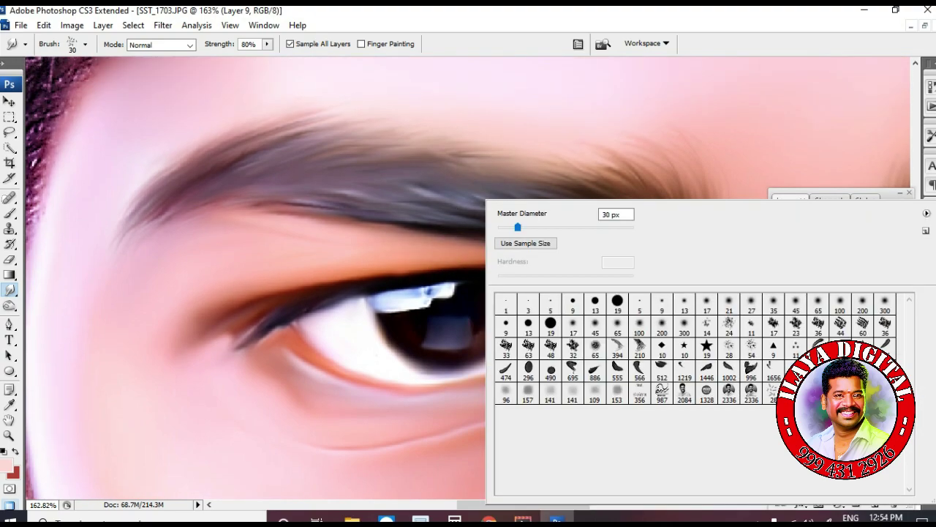
key(Return)
key(7)
scroll(476, 120, down, 1)
scroll(476, 119, up, 1)
key(])
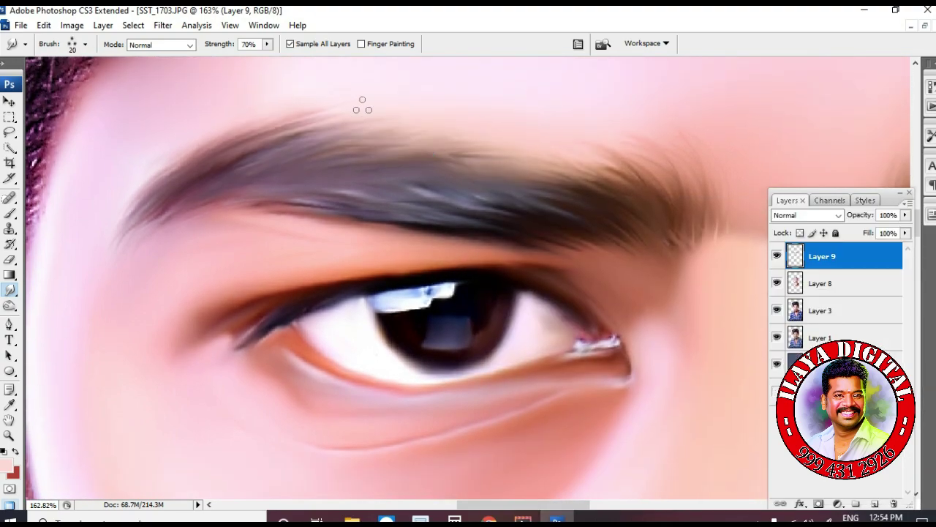
scroll(522, 132, down, 1)
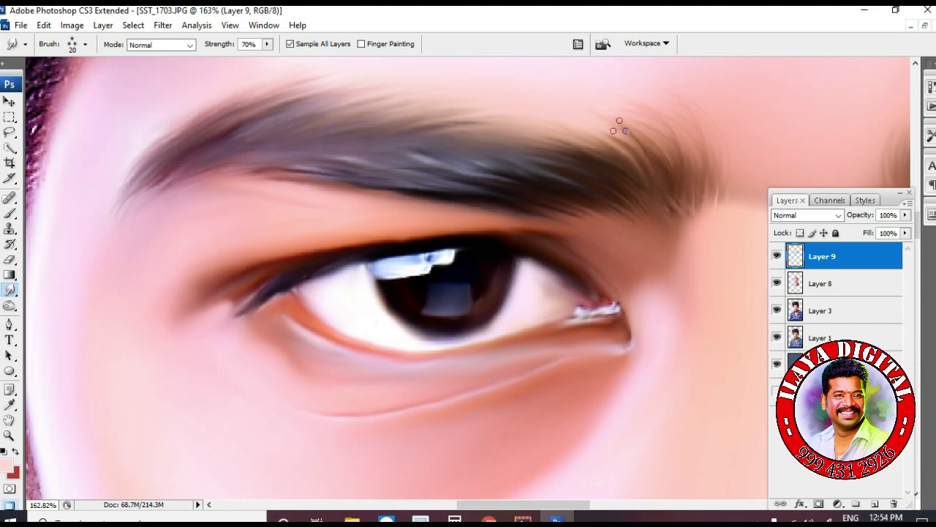
drag(587, 106, 671, 209)
drag(698, 114, 710, 208)
scroll(687, 221, up, 1)
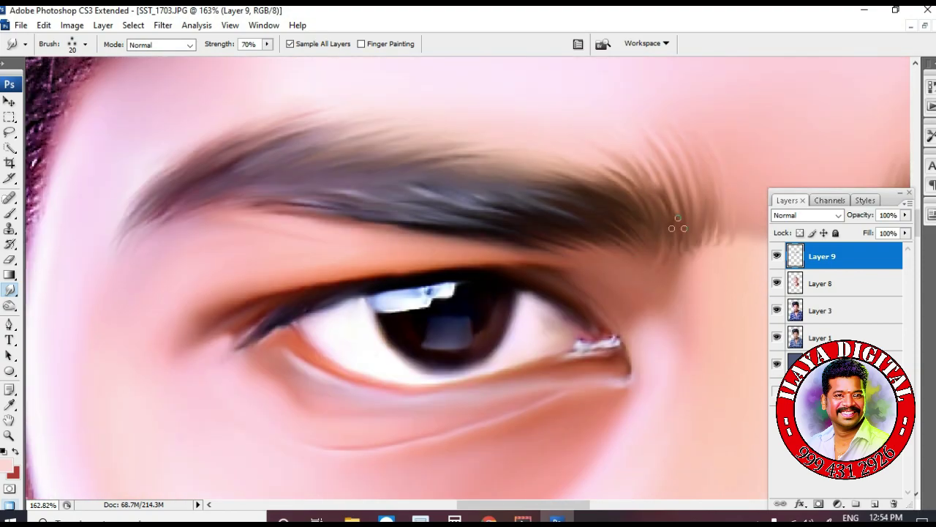
Smudge the left eyebrow's outer tail and the upper edge near its inner end into soft strands
scroll(441, 238, down, 1)
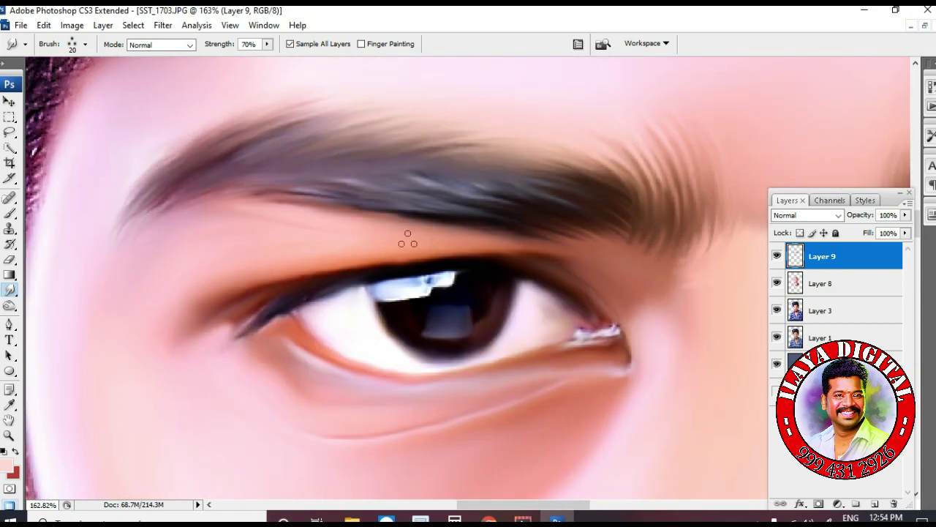
drag(100, 245, 186, 192)
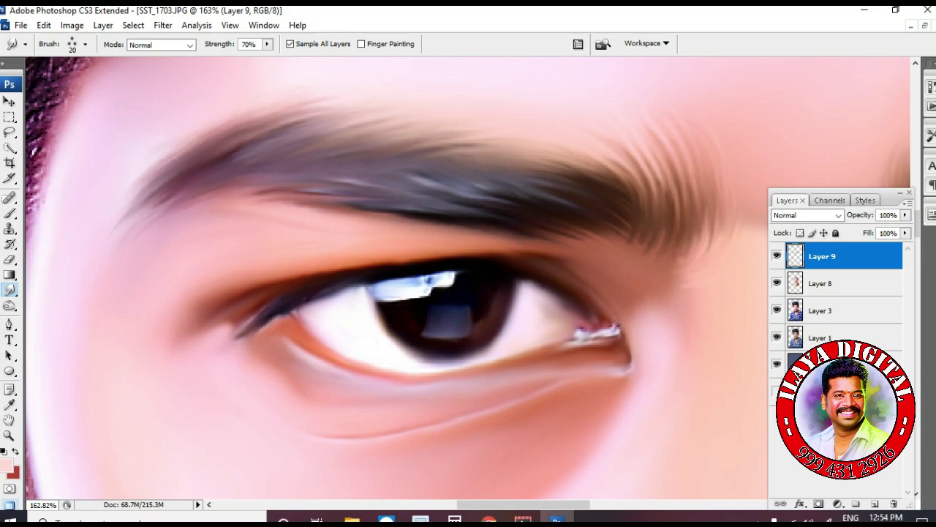
drag(557, 158, 613, 183)
key(ctrl+minus)
key(ctrl+minus)
key(ctrl+minus)
key(ctrl+minus)
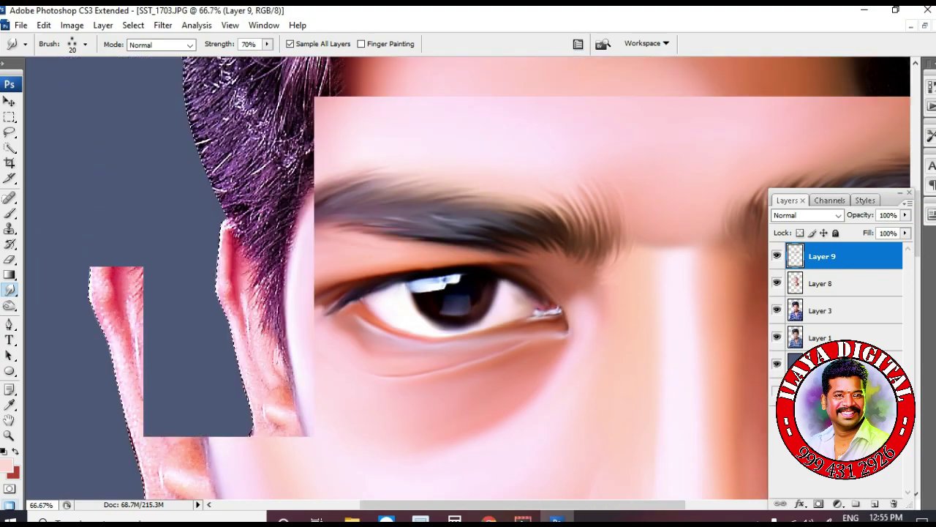
Hide and show Layers 8 and 9 to compare the smudged eyebrows and skin with the original photo
key(ctrl+space)
drag(432, 192, 545, 300)
drag(777, 282, 777, 255)
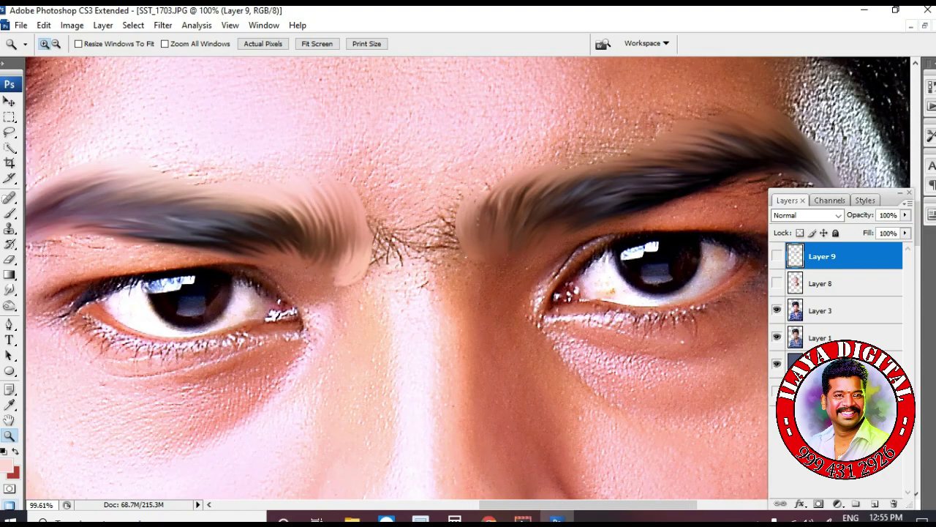
click(777, 283)
click(777, 256)
key(e)
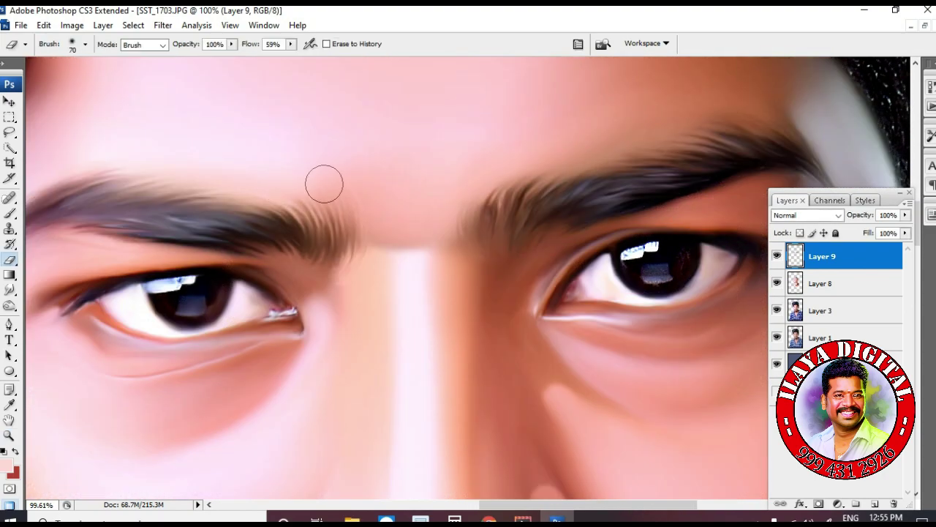
Pull the hairs at the left eyebrow's inner end upward and soften their lower tips at 65% smudge strength
key(ctrl+plus)
key(ctrl+plus)
key(ctrl+plus)
drag(151, 290, 590, 373)
key(r)
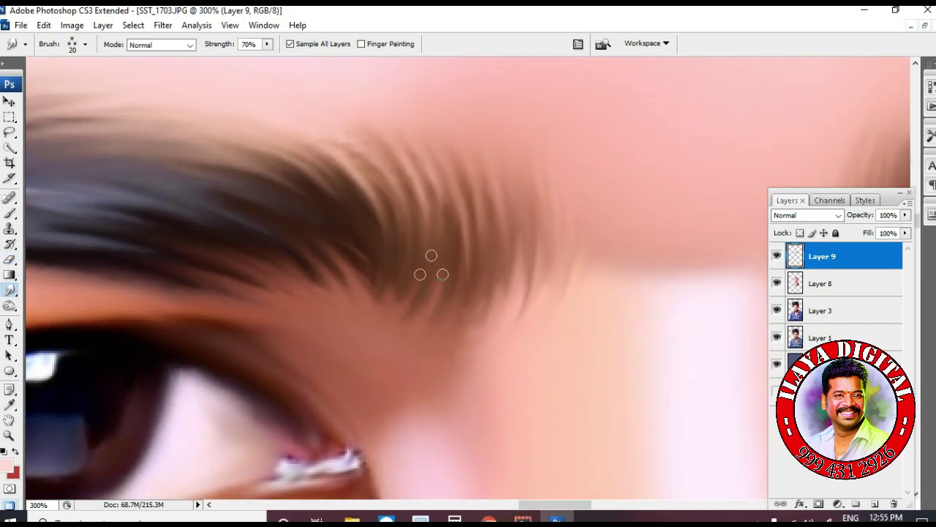
key(6)
key(5)
scroll(416, 269, up, 1)
drag(411, 271, 339, 128)
drag(439, 282, 431, 158)
drag(475, 285, 483, 152)
drag(523, 252, 445, 401)
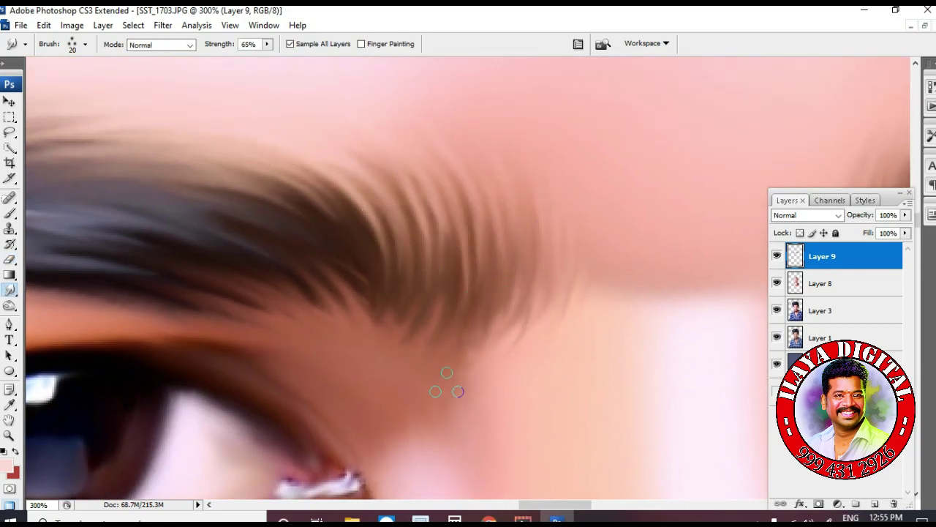
key(ctrl+minus)
key(ctrl+minus)
key(ctrl+minus)
key(ctrl+minus)
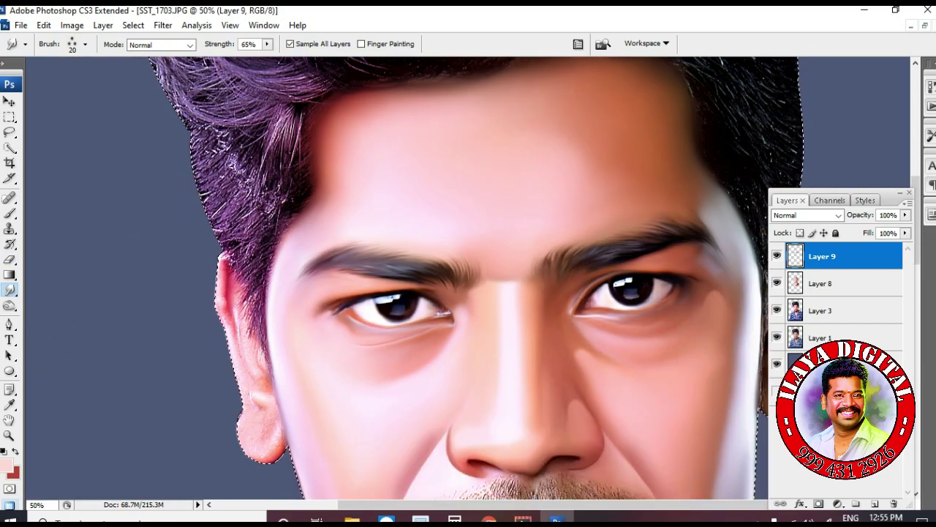
Erase the smudged skin on Layer 8 around the moustache's right end with a 50 px eraser
scroll(516, 294, down, 5)
scroll(517, 295, up, 4)
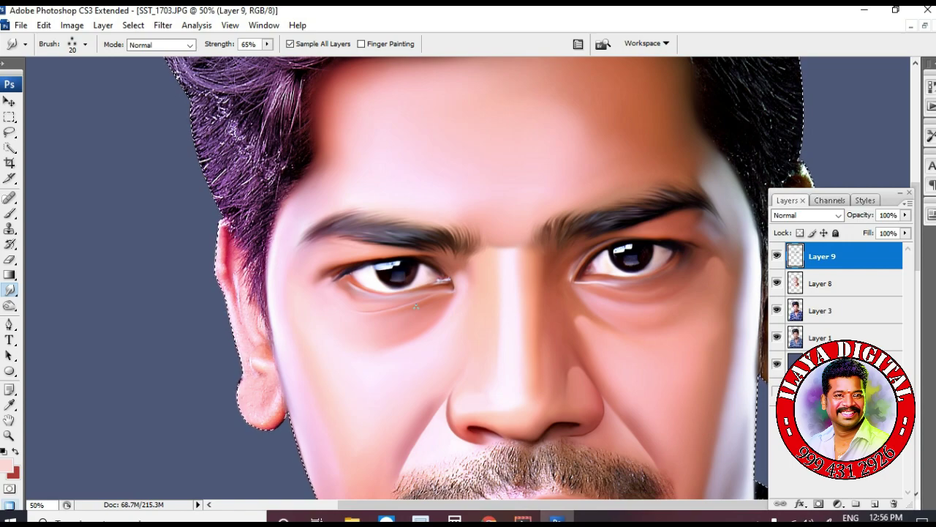
scroll(416, 306, down, 4)
key(z)
drag(374, 305, 713, 417)
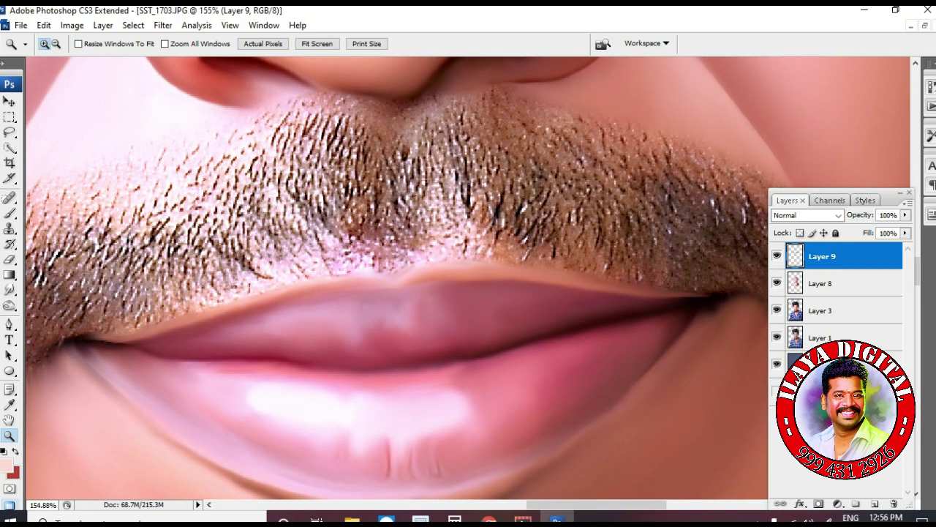
key(ctrl+minus)
click(822, 283)
key(e)
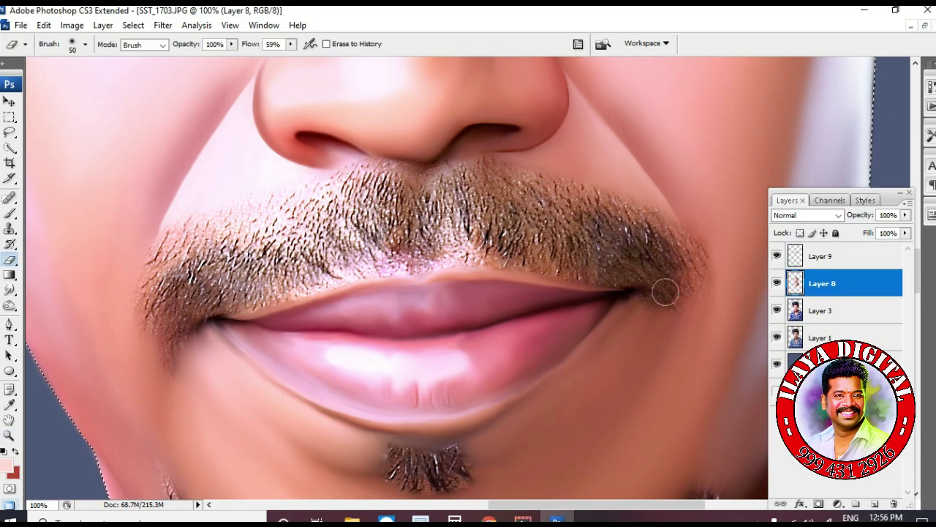
drag(681, 286, 647, 299)
Merge Layers 8 and 9, and add a new empty layer above the result
click(822, 256)
ctrl+click(822, 284)
key(ctrl+e)
click(875, 503)
Smudge the right half of the moustache downward into strands with the 20 px three-dot brush at 70% strength
key(r)
right_click(378, 225)
key(Escape)
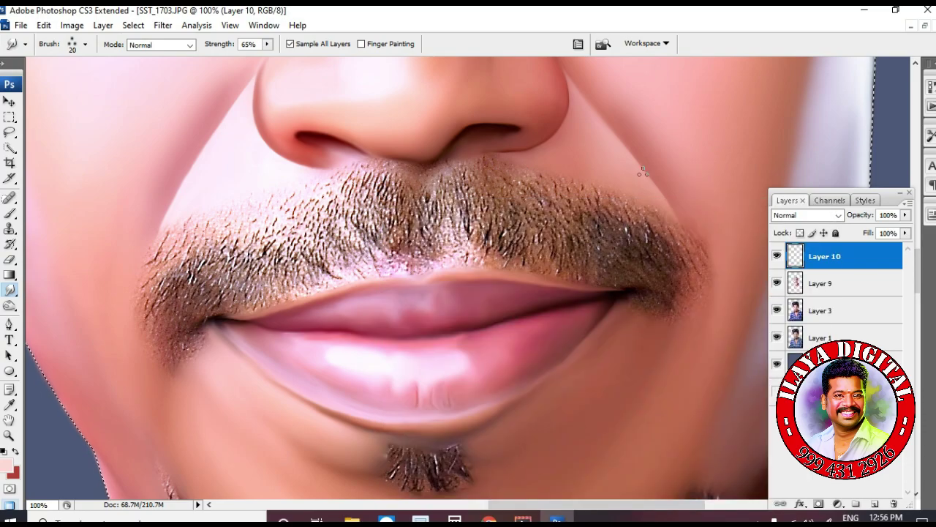
key(ctrl+plus)
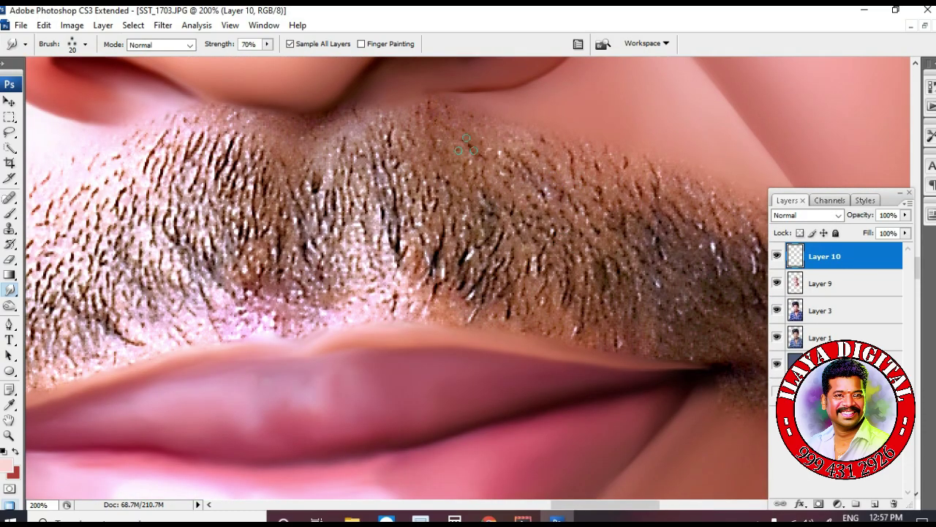
drag(481, 282, 527, 248)
drag(589, 198, 614, 311)
drag(629, 196, 638, 313)
drag(660, 213, 684, 328)
drag(693, 220, 731, 292)
drag(379, 155, 389, 288)
drag(406, 150, 417, 287)
drag(432, 164, 440, 290)
drag(462, 167, 469, 284)
drag(731, 329, 501, 315)
drag(515, 218, 537, 293)
drag(534, 221, 574, 306)
drag(595, 272, 608, 310)
drag(604, 259, 626, 319)
Smudge the moustache's upper and lower edges and the hairs at the mouth corner with a 25 px brush at 60% strength
key(6)
scroll(280, 70, down, 1)
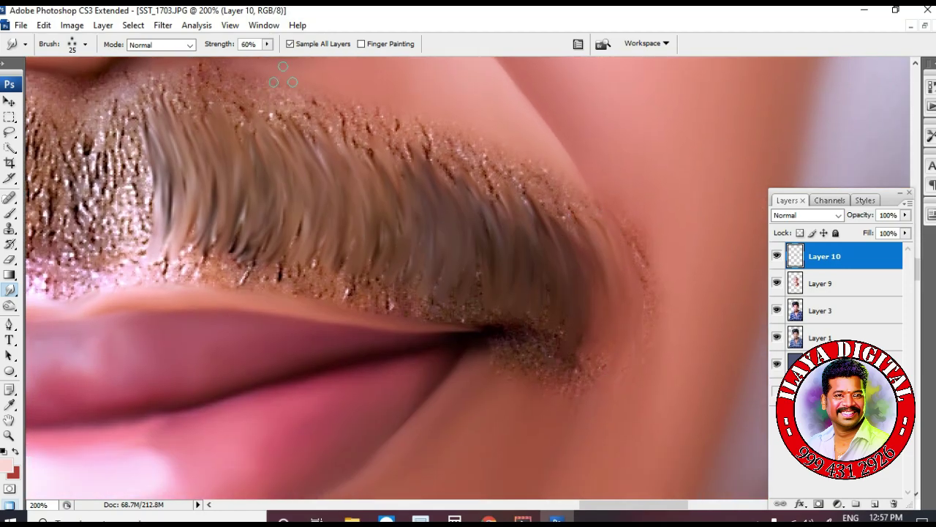
scroll(439, 212, up, 3)
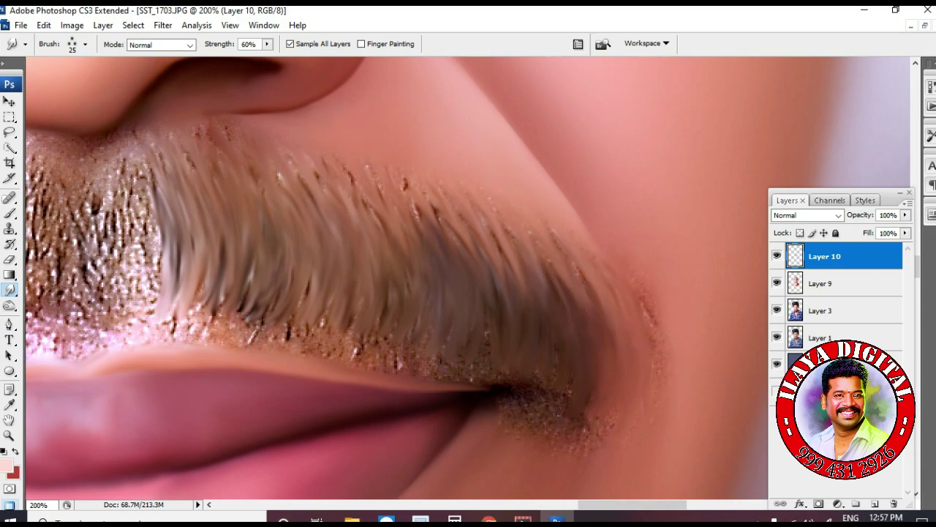
scroll(468, 271, up, 3)
scroll(301, 316, up, 3)
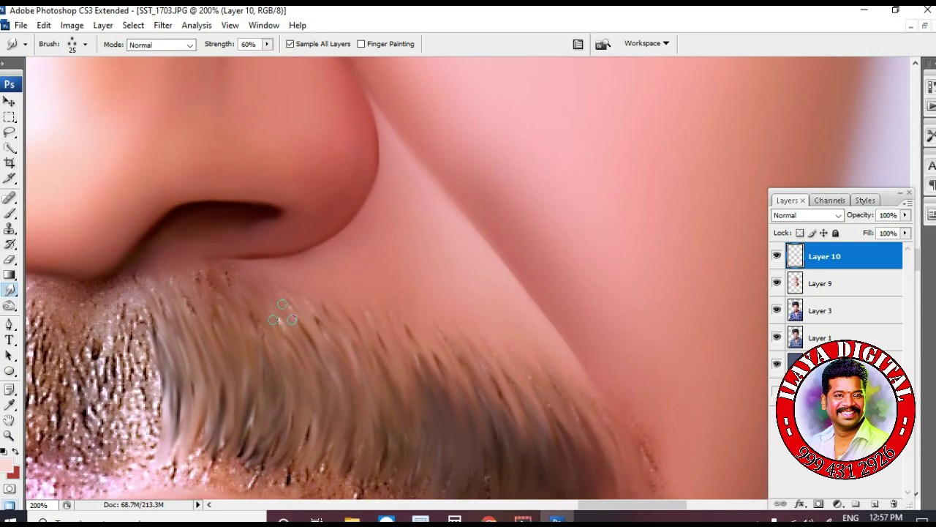
scroll(202, 286, down, 6)
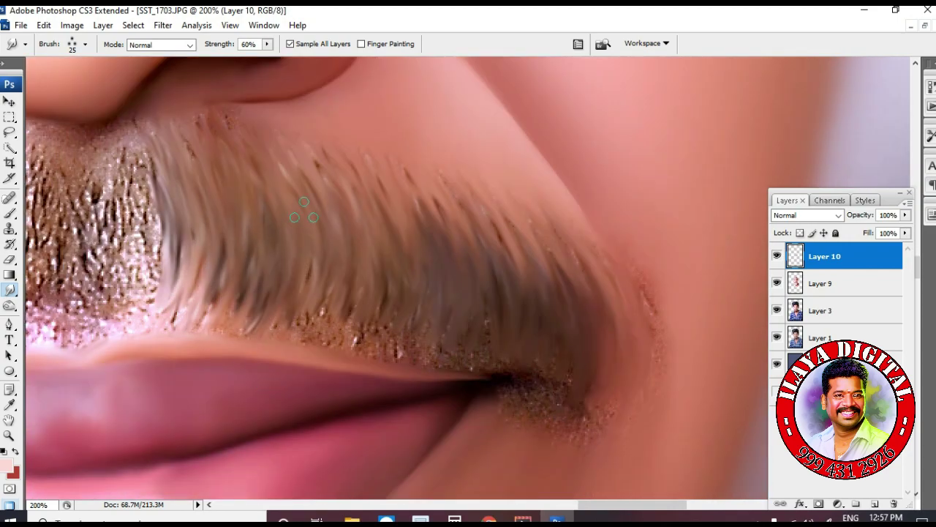
scroll(541, 300, down, 3)
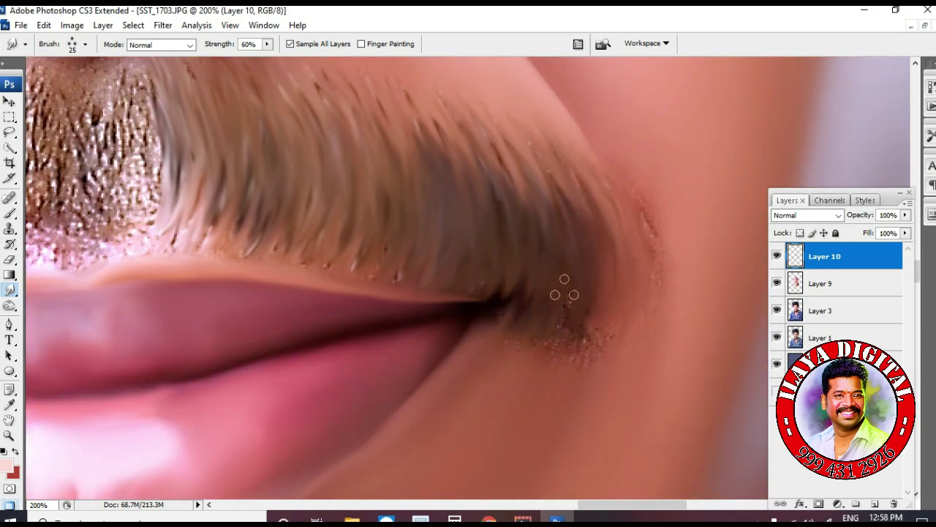
scroll(595, 221, up, 3)
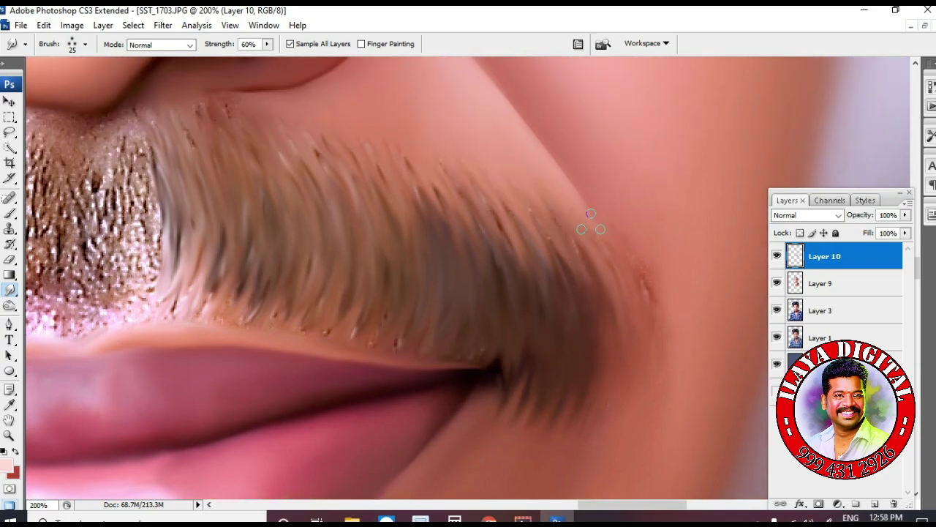
Refine the hair strands on the moustache's right half at 55% smudge strength
scroll(567, 296, up, 2)
key(5)
key(5)
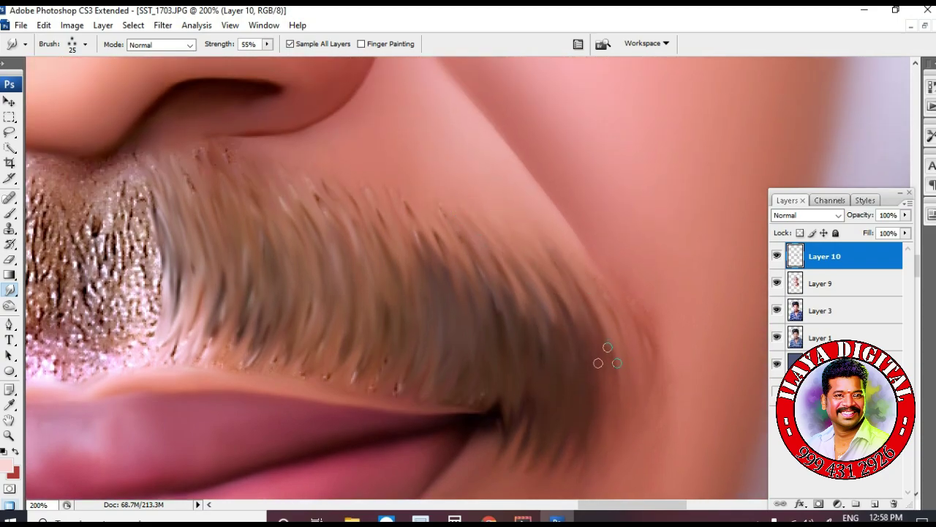
drag(429, 258, 403, 195)
drag(557, 389, 557, 262)
drag(175, 296, 193, 343)
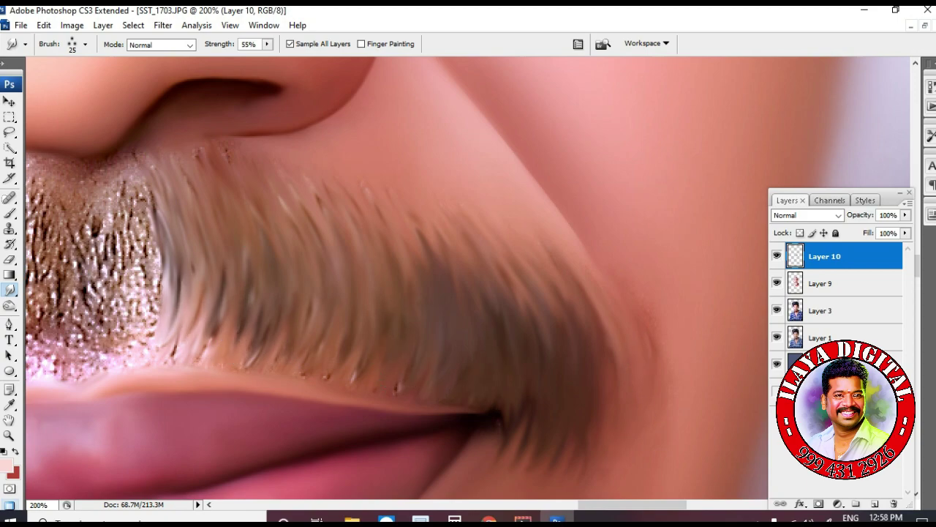
drag(136, 311, 117, 192)
drag(142, 272, 110, 359)
Hide Layer 10 and add a new empty layer above it for another version of the moustache
key(ctrl+minus)
key(ctrl+minus)
key(ctrl+minus)
key(ctrl+minus)
key(ctrl+minus)
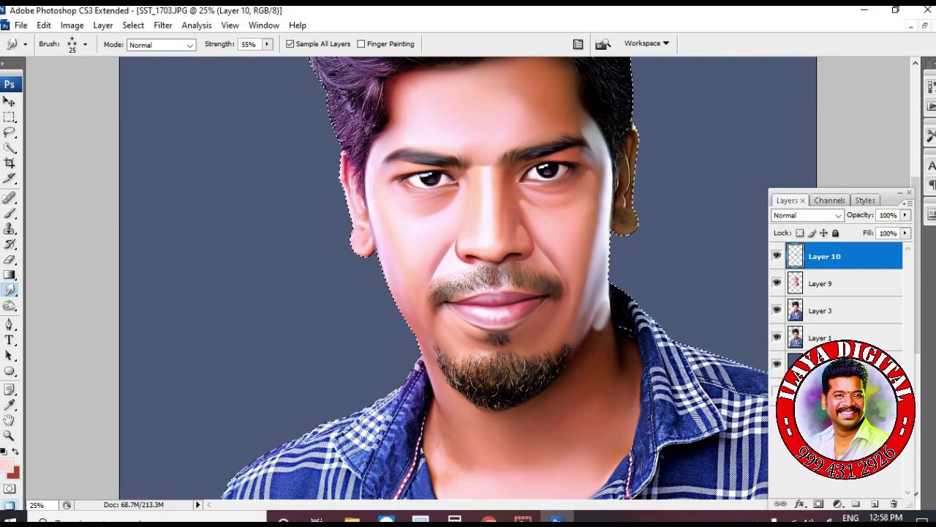
key(ctrl+space)
drag(429, 247, 627, 335)
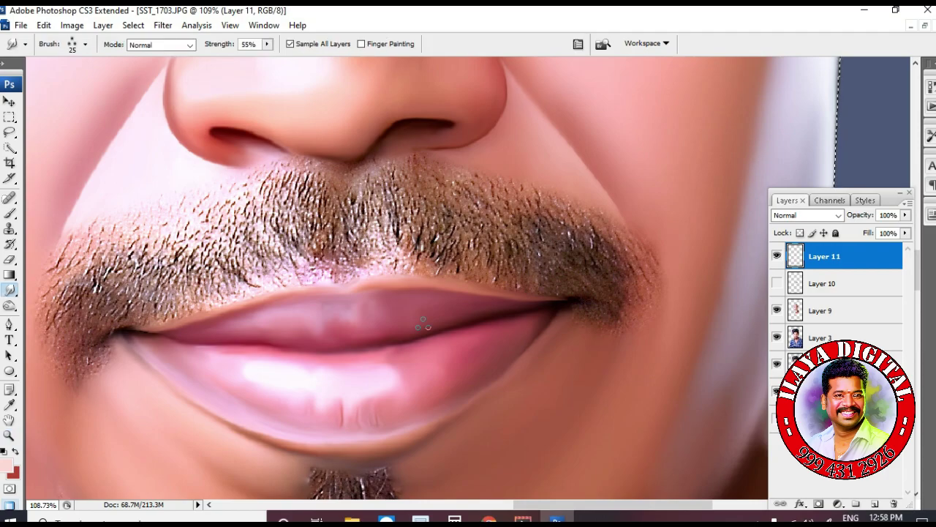
Smudge the right half of the moustache on Layer 11 with a 28 px bristle-like brush at 70% strength
right_click(411, 200)
key(Escape)
key(ctrl+plus)
key(7)
key(space)
mouse_move(454, 228)
mouse_down()
mouse_move(462, 305)
mouse_move(388, 237)
mouse_move(448, 348)
mouse_up()
drag(472, 256, 455, 378)
mouse_move(477, 238)
mouse_down()
mouse_move(559, 359)
mouse_move(618, 282)
mouse_move(705, 366)
mouse_up()
mouse_move(255, 191)
mouse_down()
mouse_move(301, 322)
mouse_move(384, 322)
mouse_move(424, 308)
mouse_up()
Smudge the moustache's upper edge, lower edge and mouth-corner hairs on Layer 11 at 60% strength
scroll(468, 268, up, 2)
key(6)
mouse_move(538, 293)
mouse_down()
mouse_move(589, 413)
mouse_move(666, 413)
mouse_up()
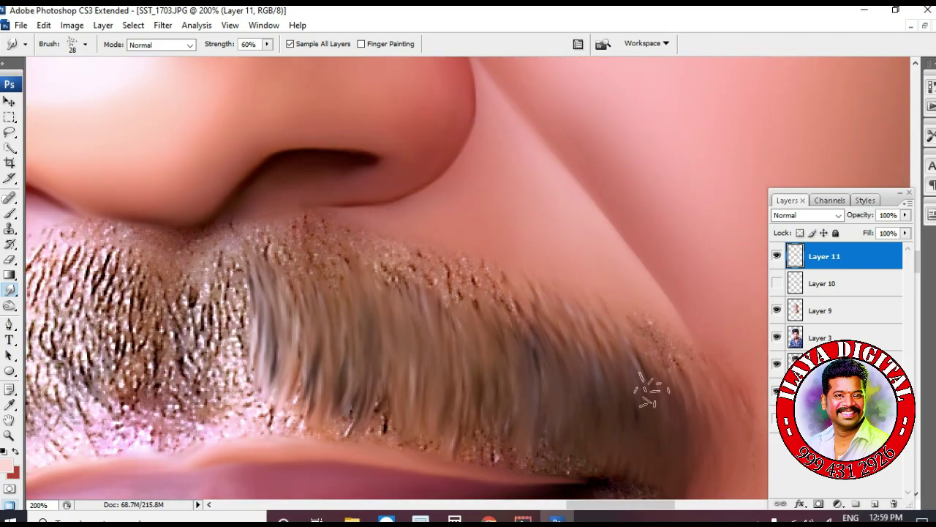
mouse_move(290, 227)
mouse_down()
mouse_move(298, 321)
mouse_move(390, 306)
mouse_move(439, 254)
mouse_up()
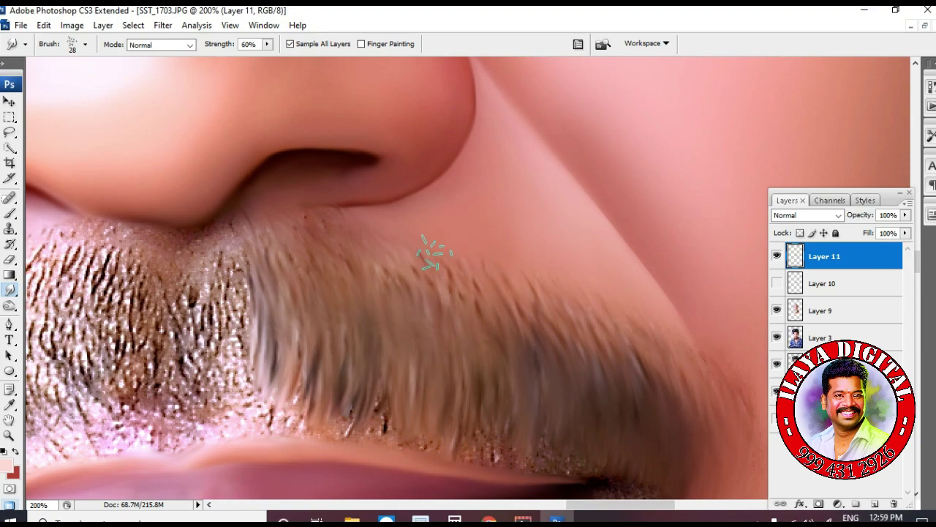
mouse_move(542, 393)
mouse_down()
mouse_move(619, 309)
mouse_move(376, 268)
mouse_move(297, 341)
mouse_move(360, 355)
mouse_up()
scroll(578, 320, down, 3)
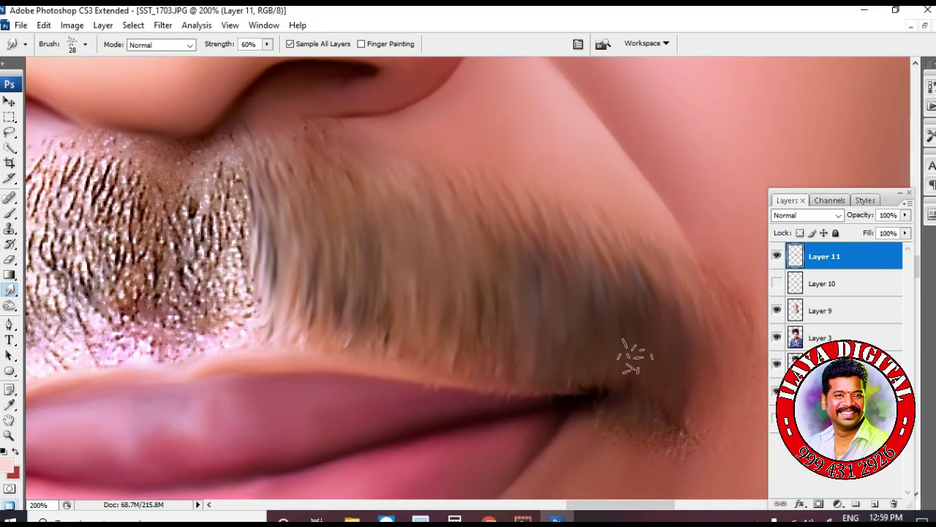
key(e)
scroll(263, 327, down, 2)
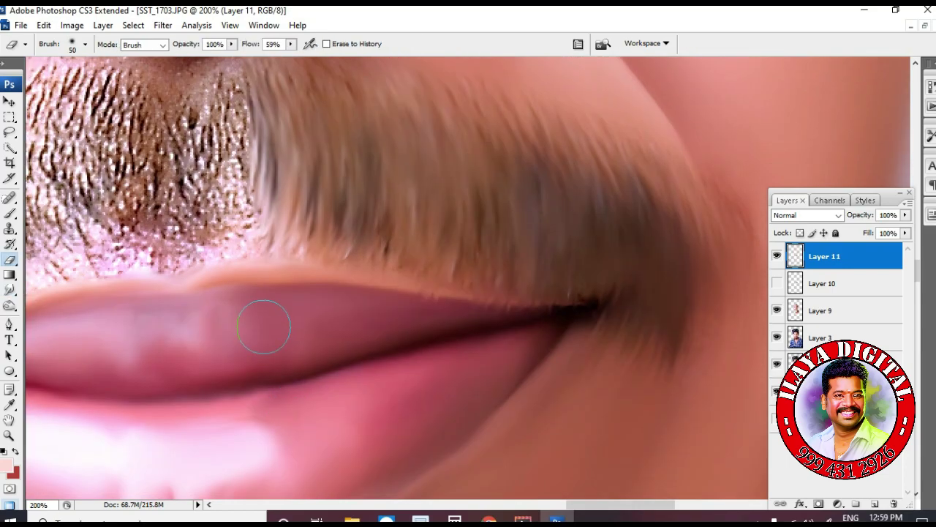
key(bracketright)
scroll(665, 389, up, 3)
Compare the moustache versions on Layers 10 and 11, hide both, and add a new empty layer
key(ctrl+minus)
key(ctrl+minus)
key(ctrl+minus)
key(ctrl+minus)
click(777, 283)
click(777, 256)
click(777, 283)
click(875, 504)
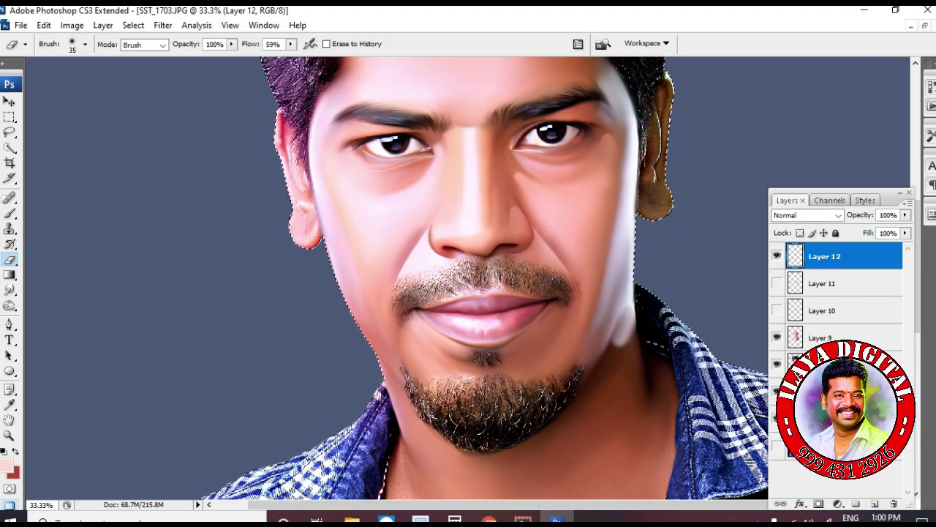
Activate the Smudge tool with the 28 px bristle-like brush for the moustache on Layer 12
key(z)
drag(410, 238, 642, 363)
key(ctrl+plus)
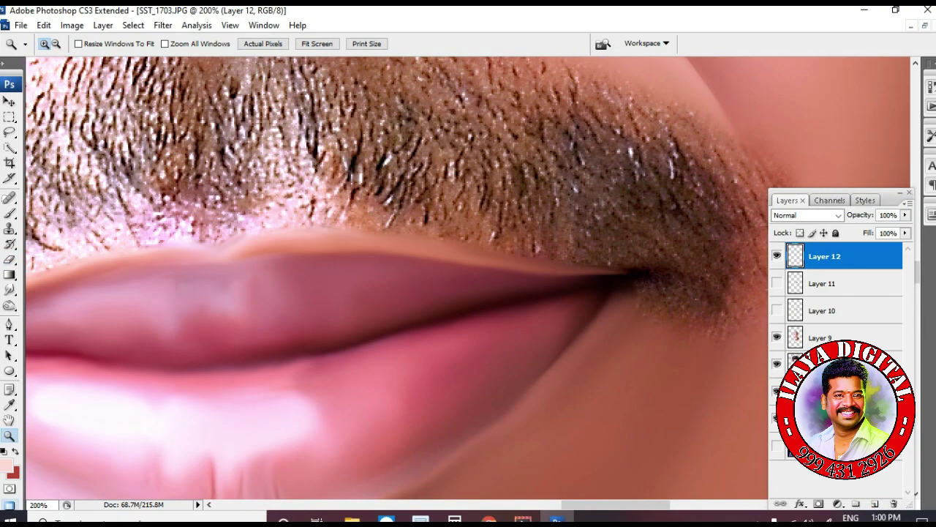
scroll(468, 278, up, 1)
key(r)
scroll(403, 316, up, 1)
right_click(402, 316)
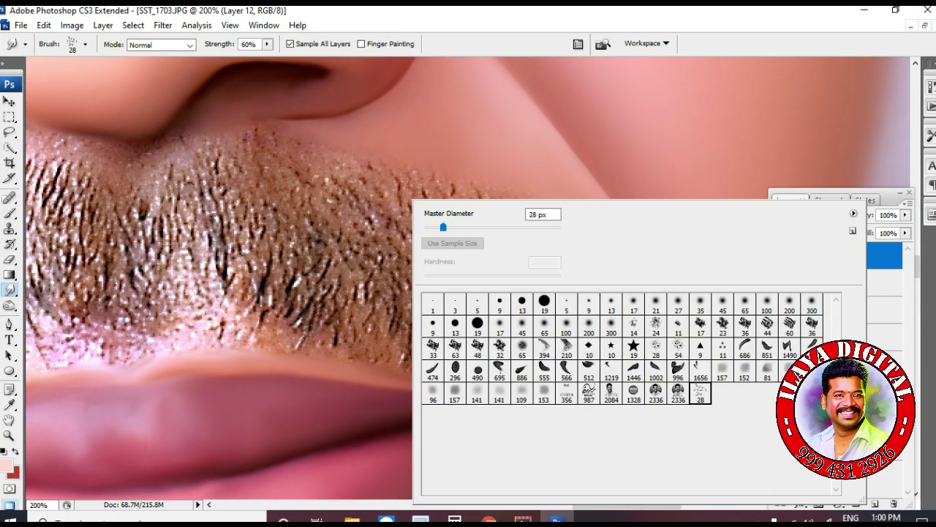
click(270, 225)
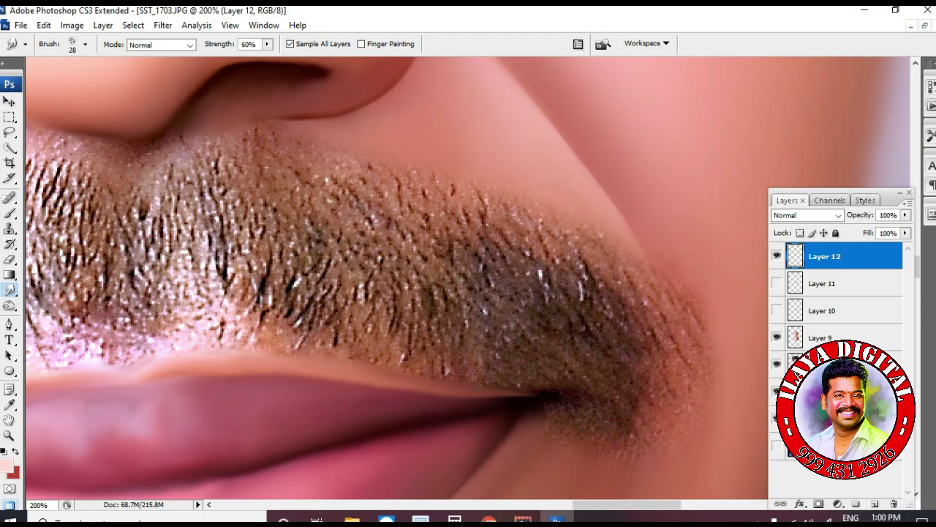
Set the image's resolution to 300 and fit the whole portrait back in view
click(925, 26)
right_click(185, 73)
click(231, 98)
click(349, 250)
text(300)
key(Return)
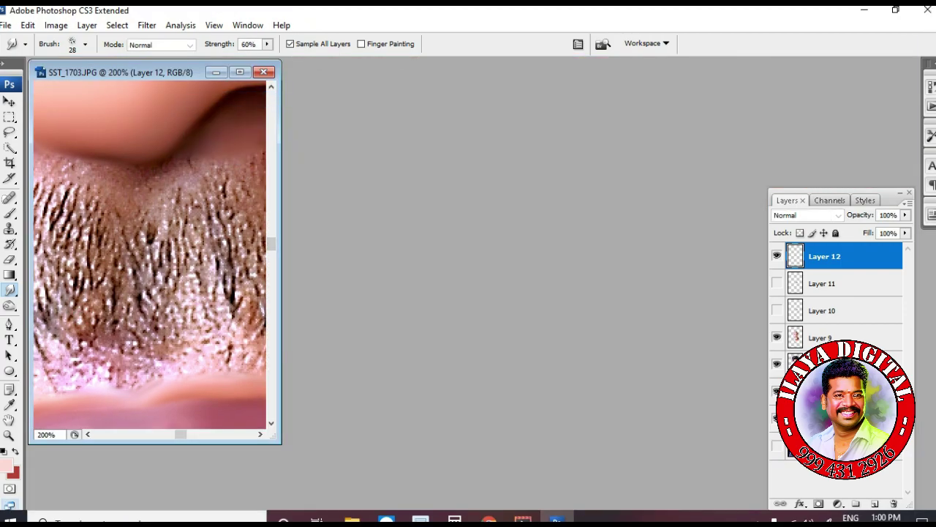
click(240, 72)
key(ctrl+0)
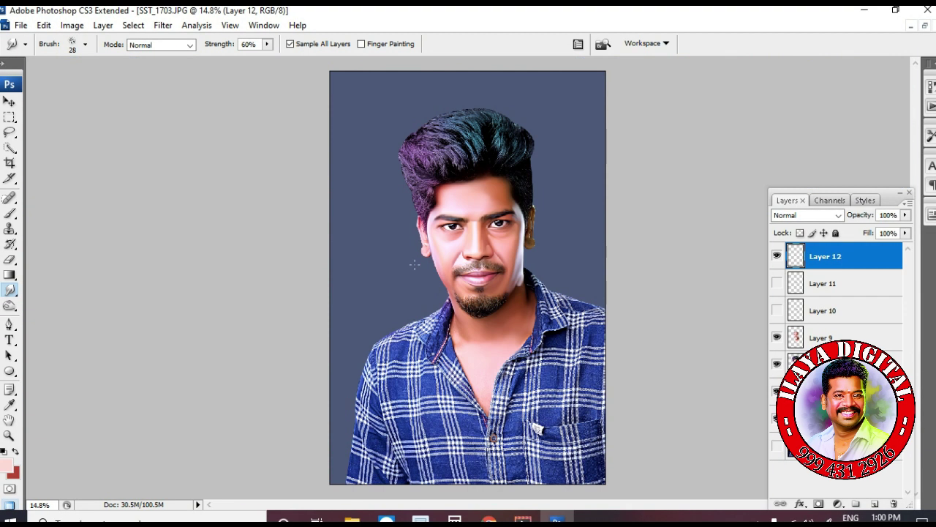
Smudge the hairs at the outer end of the moustache's left half on Layer 12 with the 28 px brush
key(ctrl+space)
drag(461, 263, 506, 288)
drag(314, 157, 461, 293)
scroll(282, 241, down, 1)
mouse_move(69, 314)
mouse_down()
mouse_move(498, 121)
mouse_move(512, 230)
mouse_up()
scroll(512, 234, down, 5)
key(o)
Smudge the upper edge of the moustache's left half with the 28 px brush at 50% strength
key(ctrl+space)
drag(80, 289, 395, 446)
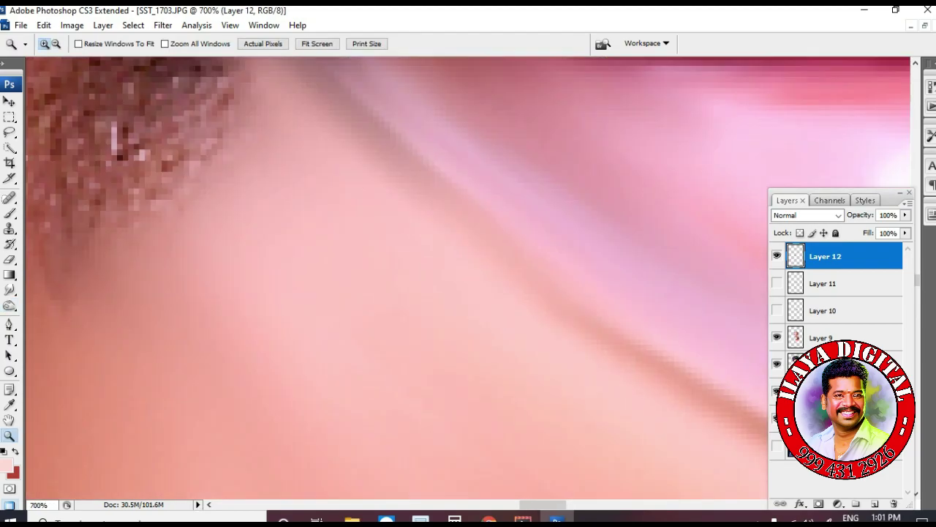
key(ctrl+minus)
key(ctrl+minus)
key(ctrl+minus)
key(ctrl+minus)
key(ctrl+minus)
key(ctrl+minus)
key(ctrl+minus)
ctrl+click(601, 175)
scroll(468, 278, down, 5)
drag(72, 267, 67, 335)
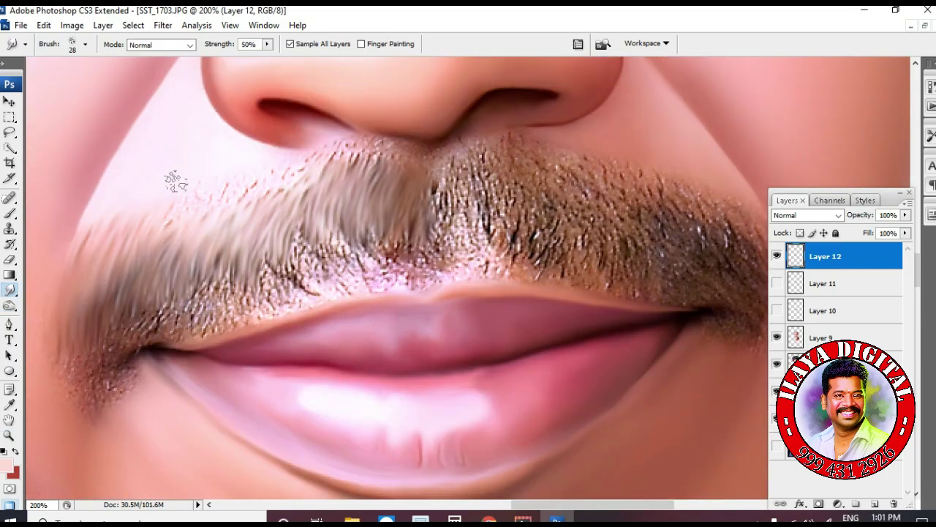
mouse_move(249, 164)
mouse_down()
mouse_move(262, 190)
mouse_move(314, 177)
mouse_up()
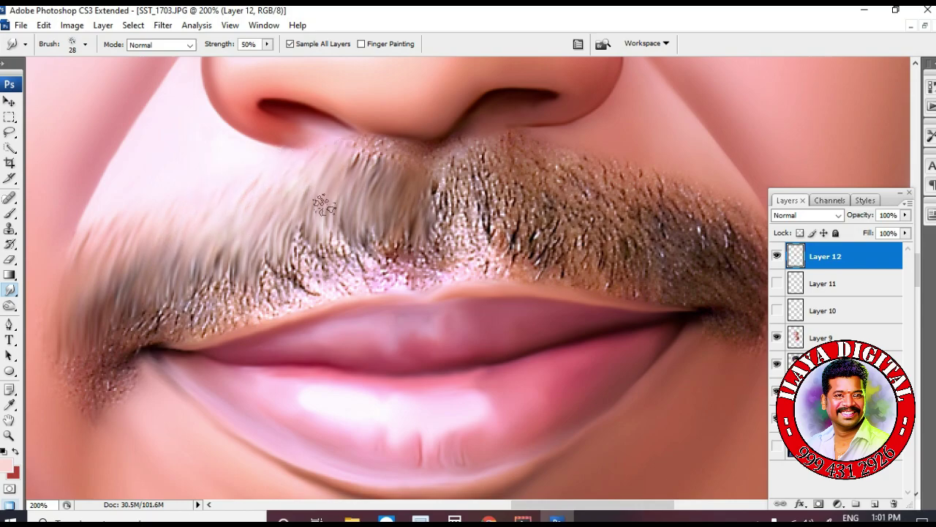
Smudge the central moustache hairs below the nose downward at 50% strength
key(ctrl+plus)
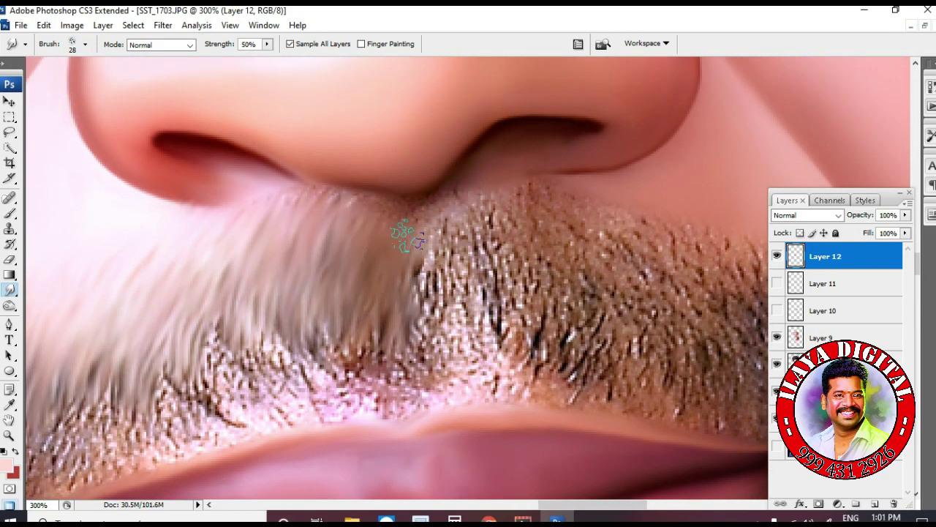
drag(418, 219, 431, 316)
drag(449, 219, 486, 322)
drag(462, 252, 468, 344)
drag(492, 311, 482, 380)
drag(412, 288, 482, 173)
Smudge the lower hairs of the moustache's left half and the stubble around the left mouth corner
mouse_move(143, 253)
mouse_down()
mouse_move(181, 357)
mouse_move(251, 220)
mouse_move(476, 220)
mouse_move(586, 183)
mouse_up()
drag(256, 263, 272, 321)
drag(219, 274, 237, 329)
drag(183, 278, 162, 344)
drag(120, 329, 111, 388)
scroll(95, 329, down, 1)
drag(72, 289, 79, 352)
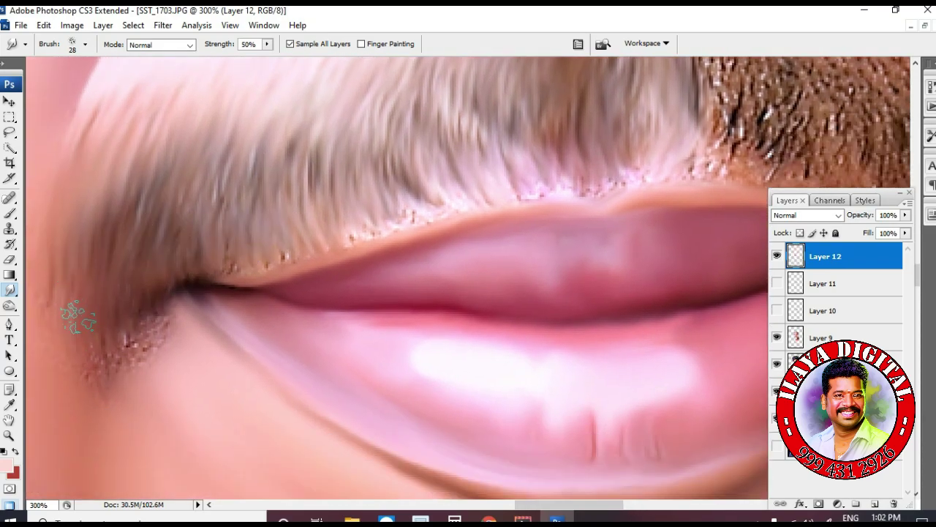
mouse_move(69, 314)
mouse_down()
mouse_move(148, 327)
mouse_move(182, 360)
mouse_up()
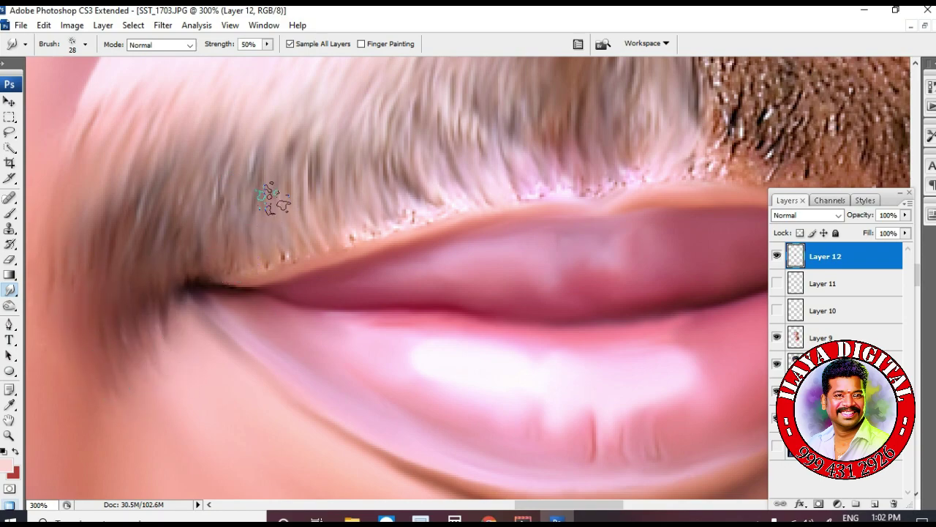
Smudge the moustache hairs along the left side of the upper lip in short strokes
scroll(242, 219, up, 1)
drag(274, 212, 286, 281)
drag(328, 213, 353, 267)
drag(381, 197, 420, 256)
drag(445, 159, 487, 230)
drag(519, 179, 548, 231)
drag(598, 210, 596, 187)
drag(570, 65, 391, 197)
Smudge the right half of the moustache from below the nose to the right mouth corner with the 28 px brush
key(e)
key(ctrl+minus)
key(ctrl+minus)
key(ctrl+minus)
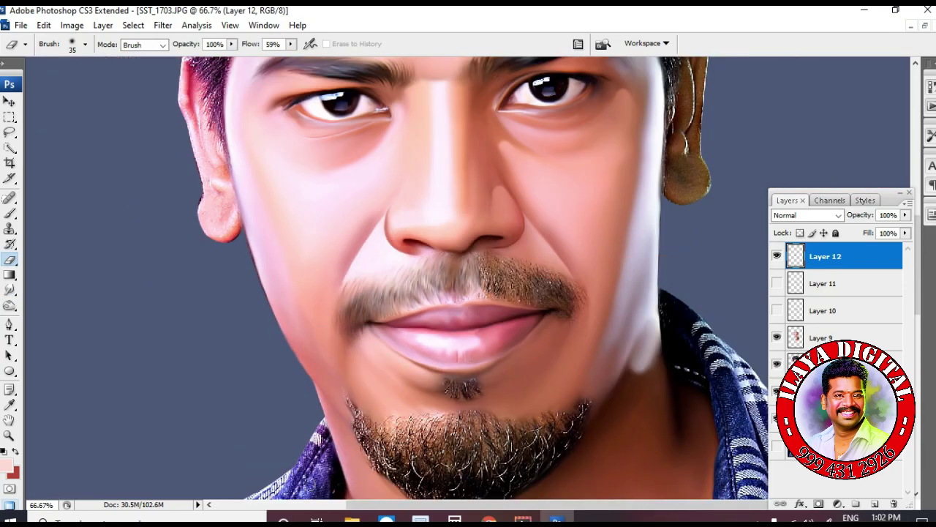
scroll(341, 451, up, 2)
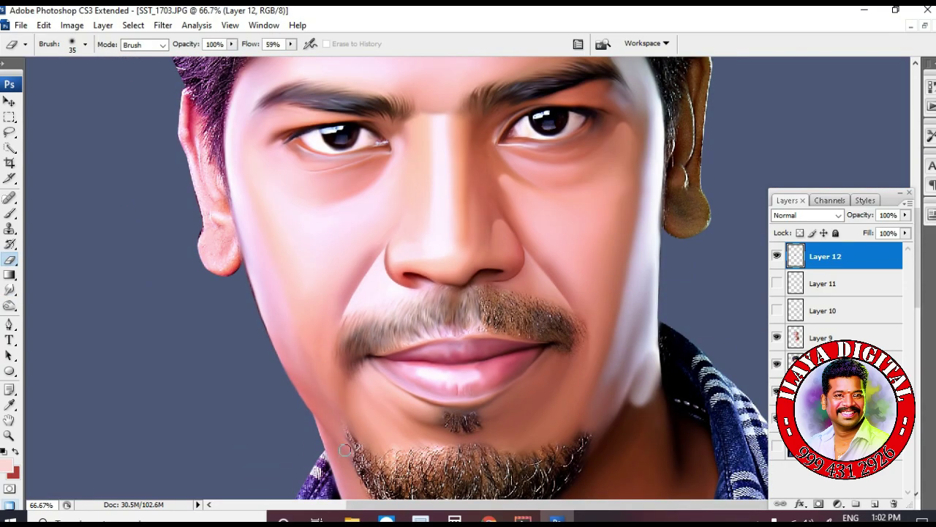
key(z)
drag(442, 277, 584, 393)
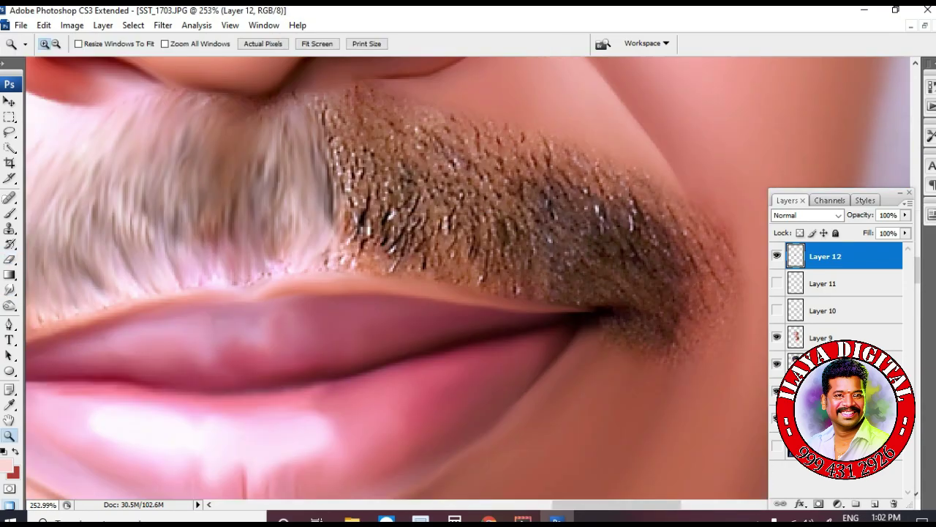
key(r)
mouse_move(348, 144)
mouse_down()
mouse_move(421, 190)
mouse_move(658, 258)
mouse_move(721, 252)
mouse_up()
scroll(563, 249, up, 3)
mouse_move(528, 220)
mouse_down()
mouse_move(607, 240)
mouse_move(703, 340)
mouse_up()
Smudge the moustache's right half and its lower edge above the lip at 55% strength
key(5)
key(5)
mouse_move(328, 188)
mouse_down()
mouse_move(414, 187)
mouse_move(530, 227)
mouse_move(567, 256)
mouse_up()
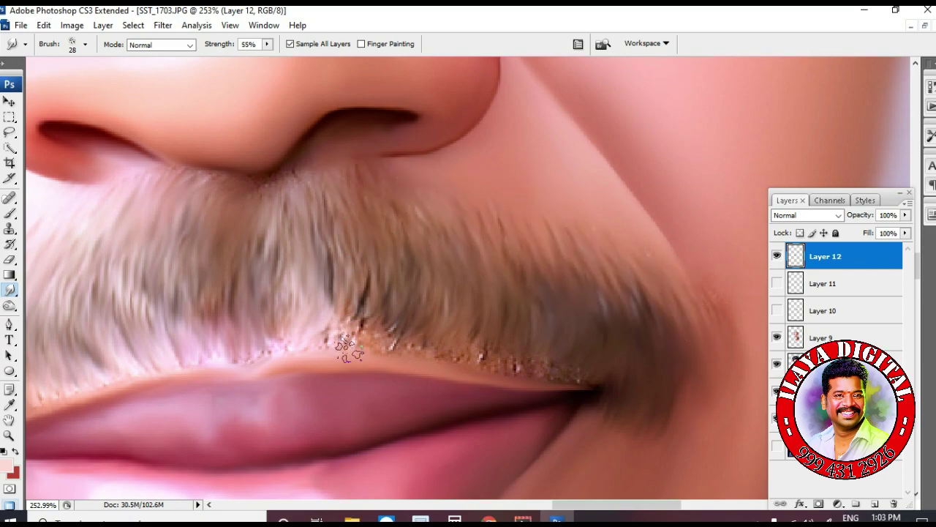
mouse_move(253, 334)
mouse_down()
mouse_move(275, 242)
mouse_move(366, 251)
mouse_move(422, 357)
mouse_up()
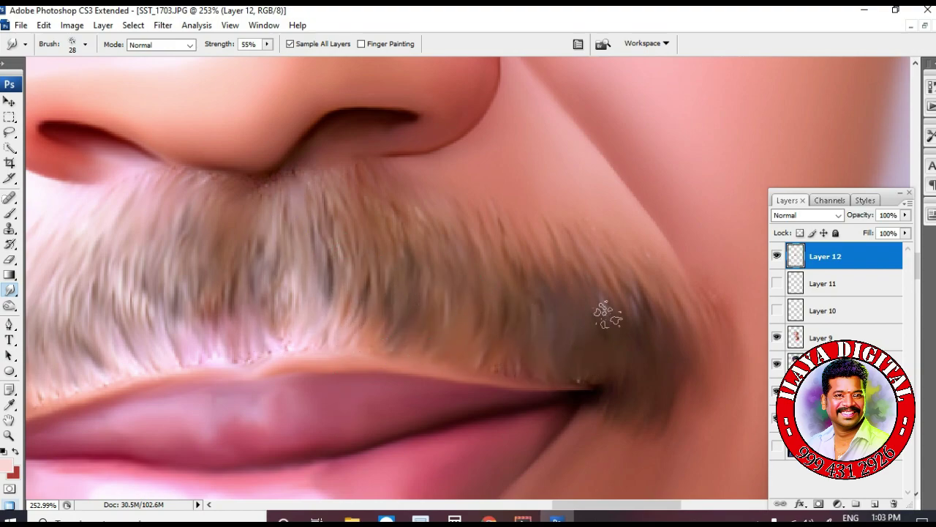
Soften the moustache's upper edge below the nose with a soft round 20 px brush at 40% strength
scroll(600, 355, up, 1)
right_click(485, 213)
click(595, 348)
key(Return)
scroll(488, 251, up, 5)
key(bracketleft)
key(bracketleft)
key(bracketleft)
key(bracketleft)
key(4)
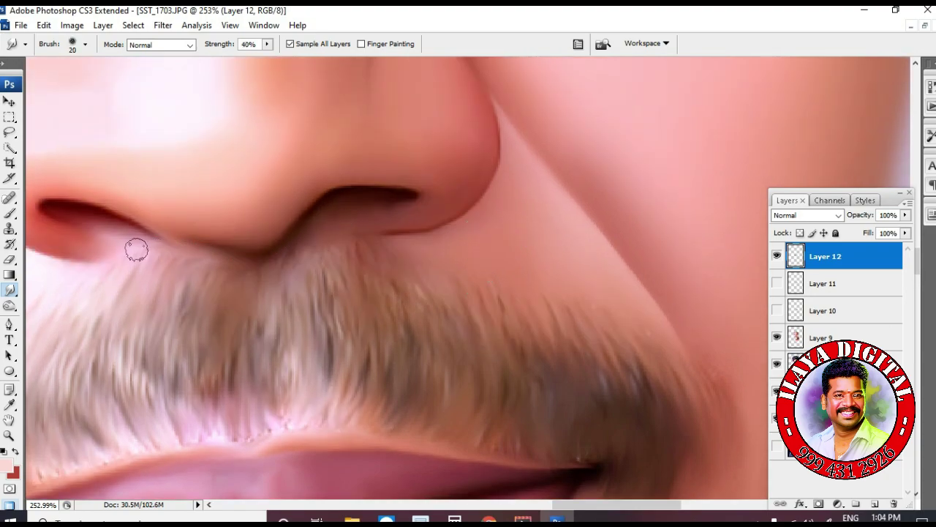
Blend the upper and outer edge of the moustache's right half into the skin with a 35 px brush
key(bracketright)
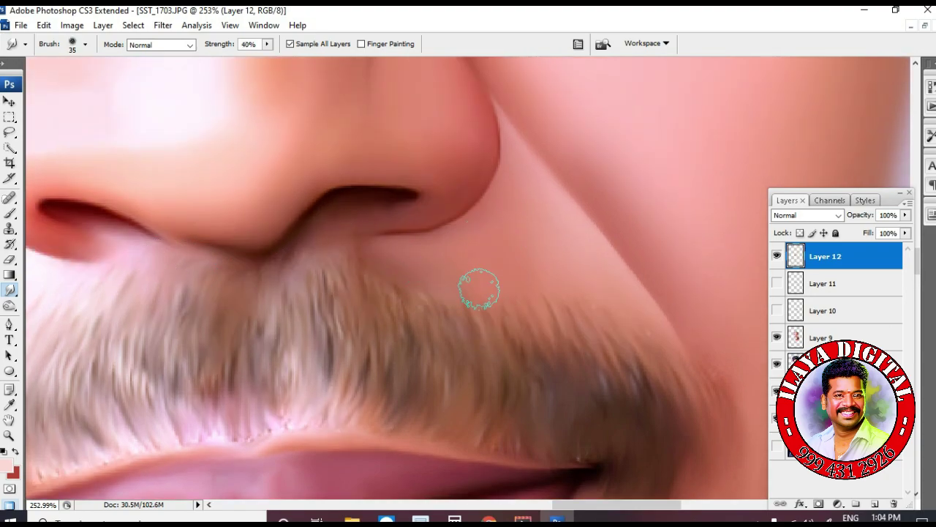
scroll(589, 278, down, 5)
key(bracketright)
scroll(608, 237, down, 8)
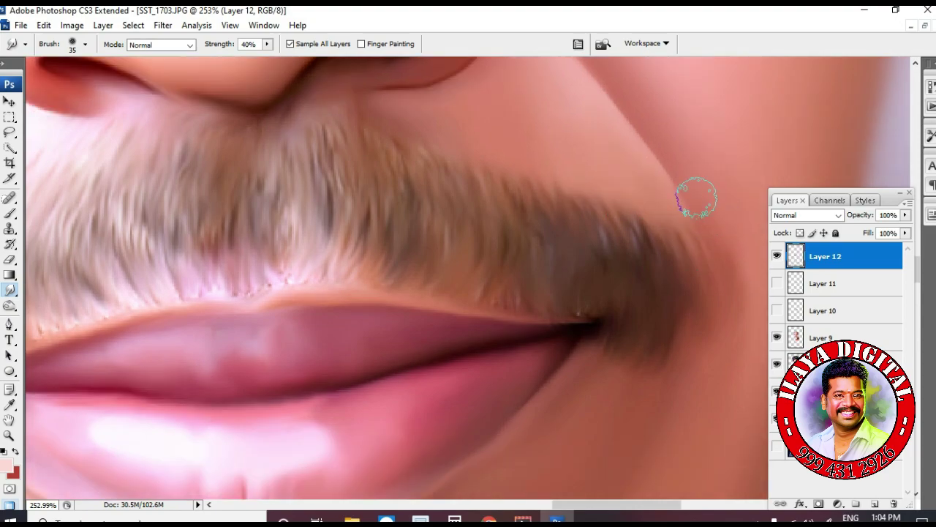
Soften the upper edge of the moustache's left half with a 25 px round brush at 40% strength
key(ctrl+minus)
key(ctrl+minus)
key(ctrl+minus)
key(ctrl+minus)
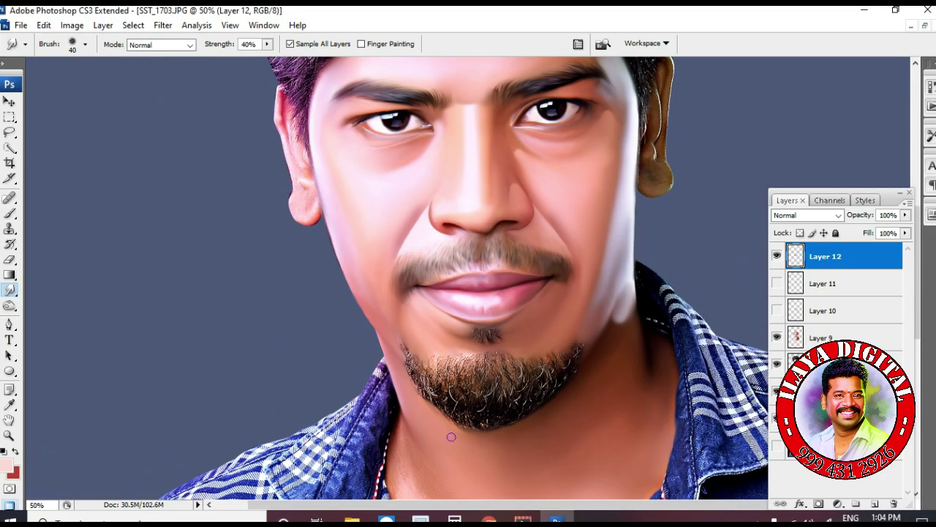
drag(351, 214, 540, 336)
scroll(329, 271, up, 1)
key(bracketleft)
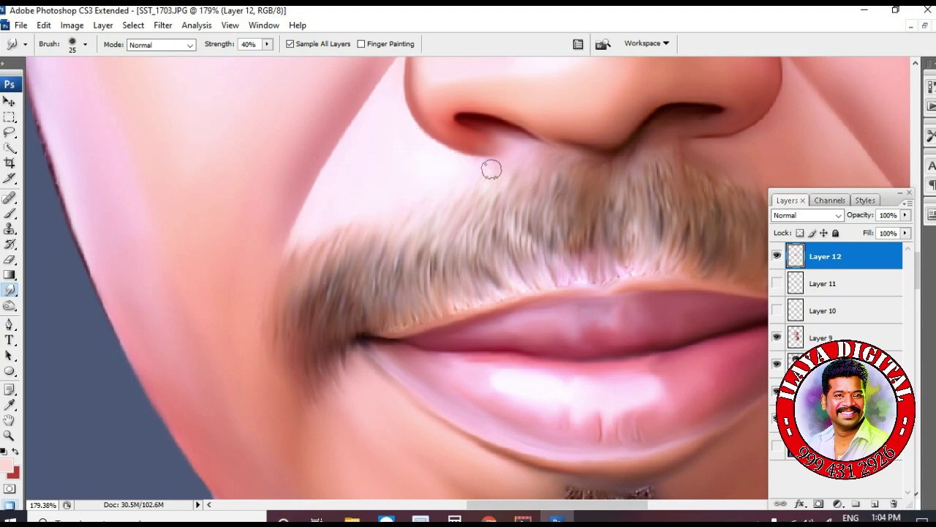
Smooth the moustache's ends and the lip line at the mouth corners with a 15 px round brush
scroll(288, 303, down, 3)
key(bracketright)
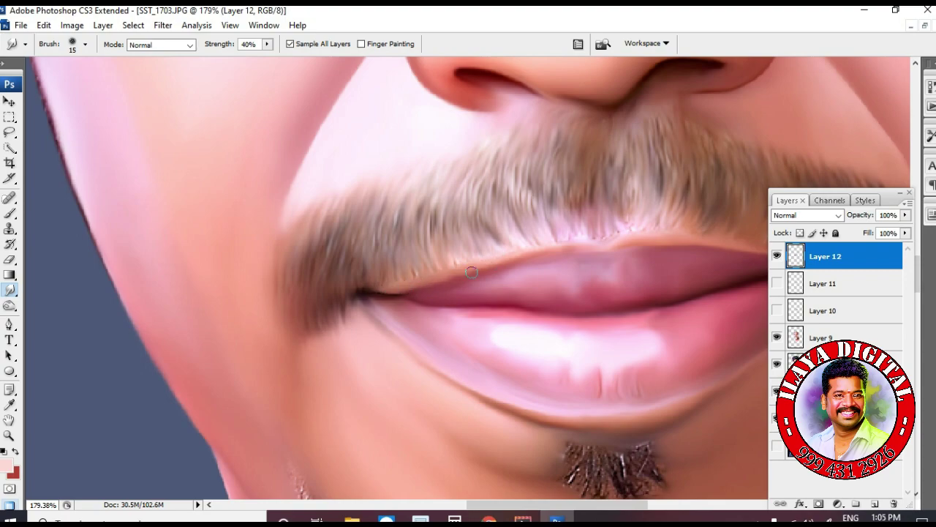
drag(560, 310, 415, 320)
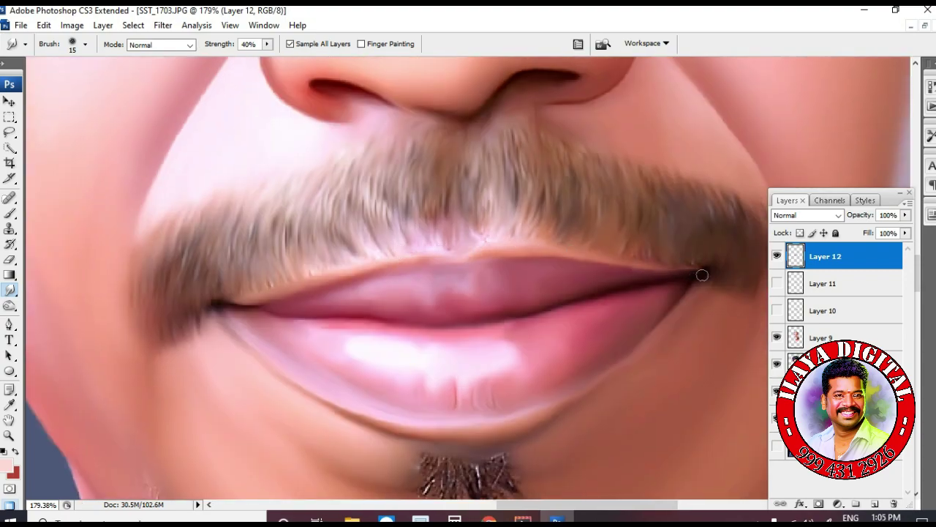
scroll(522, 314, up, 3)
ctrl+click(541, 315)
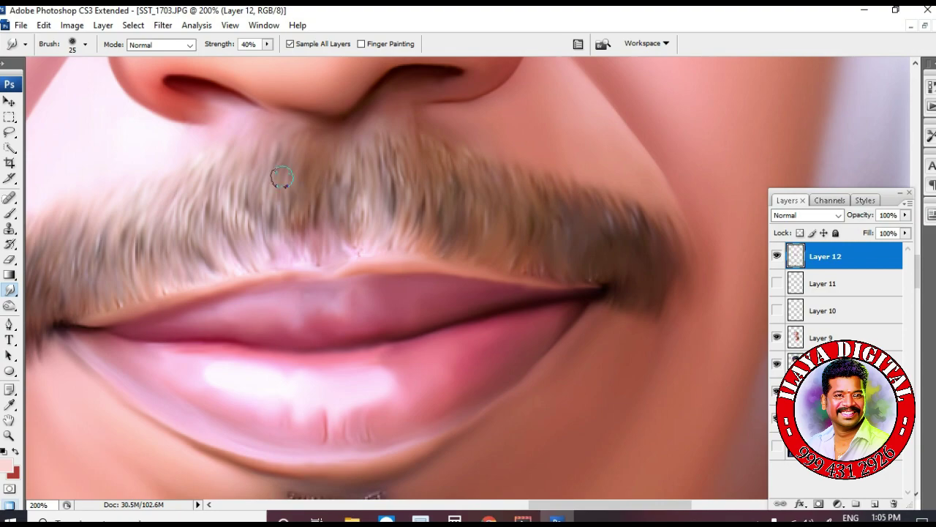
Smudge fine hairs along the right end and upper edge of the moustache with the three-dot 11 px brush at 70% strength
right_click(501, 262)
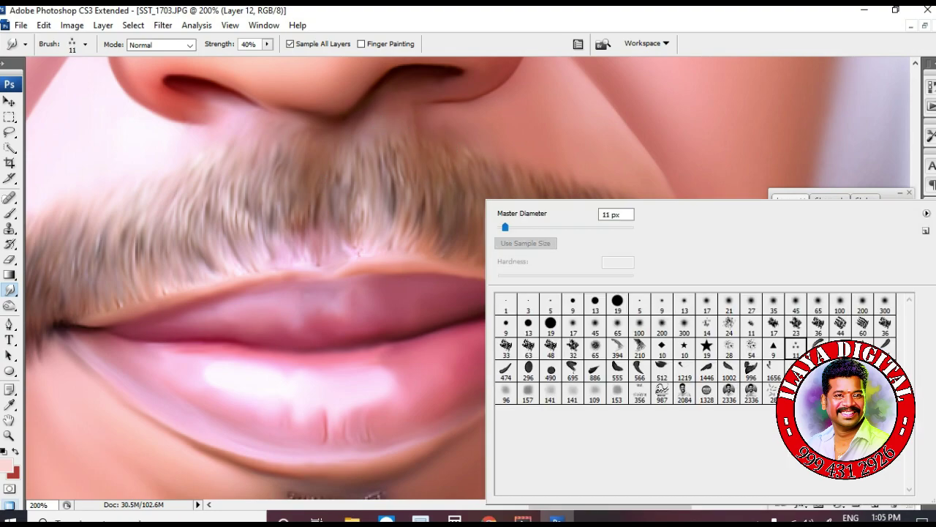
double_click(779, 392)
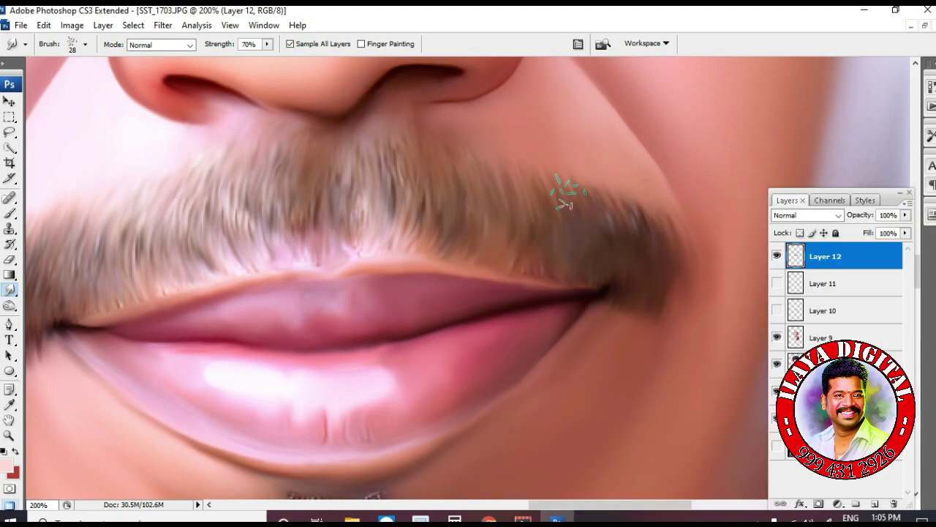
right_click(487, 200)
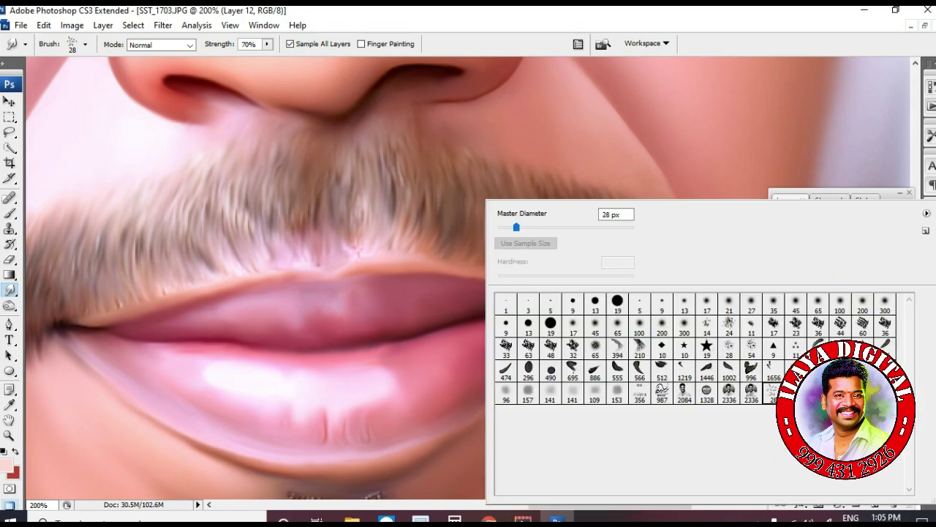
double_click(796, 348)
key(ctrl+plus)
drag(695, 169, 596, 192)
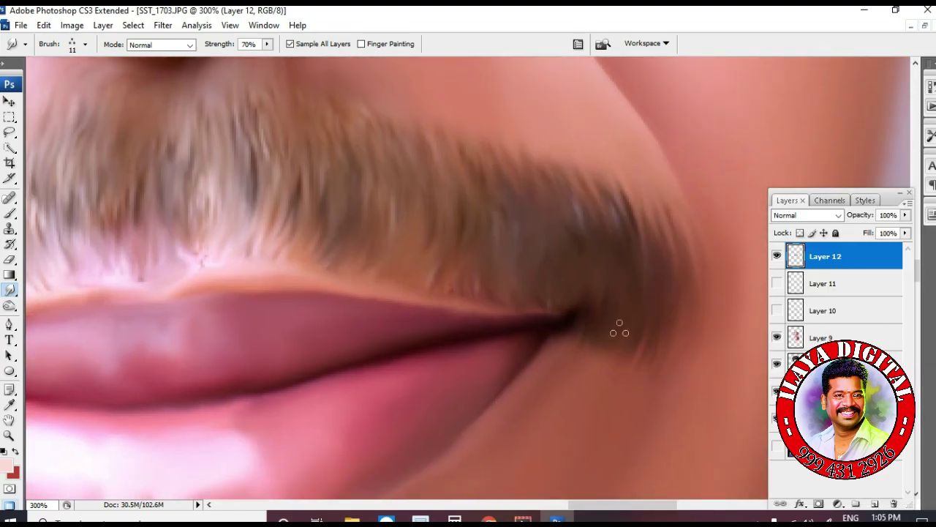
scroll(547, 301, up, 2)
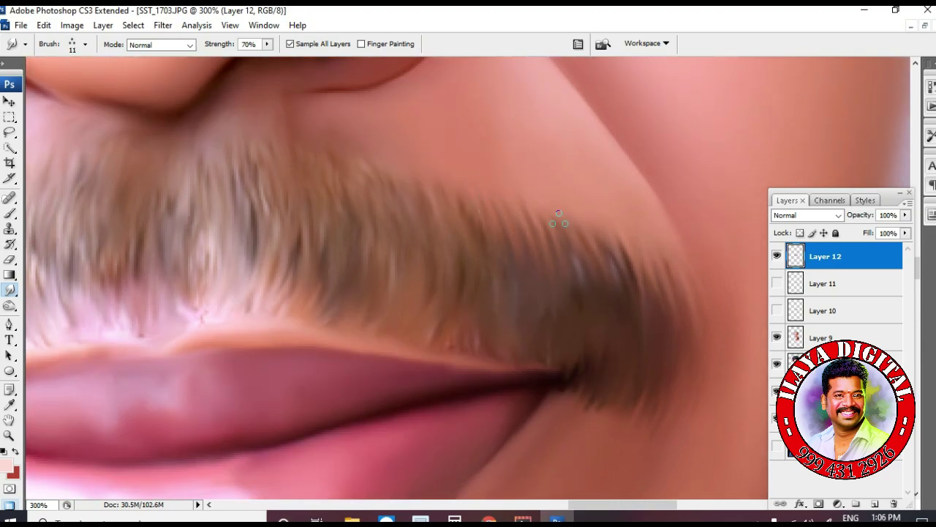
scroll(628, 358, up, 2)
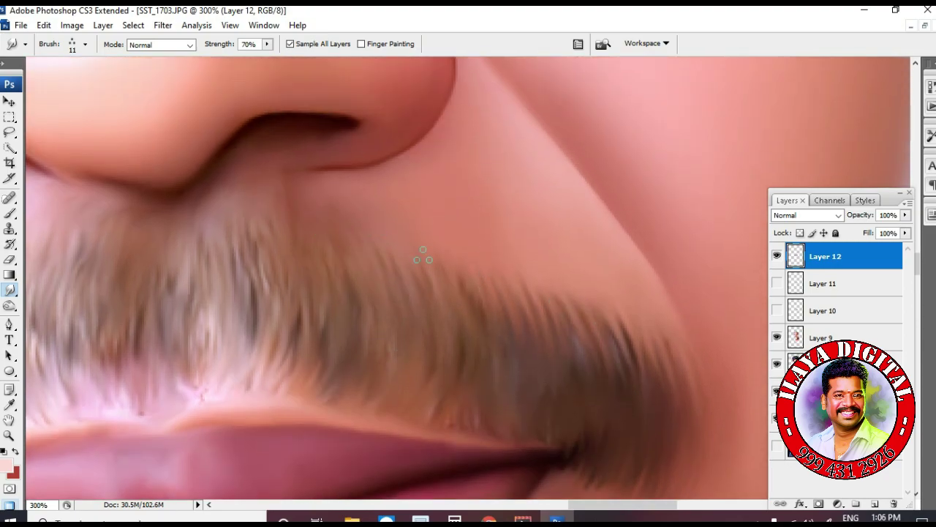
Smudge fine hairs across the moustache's left half and left mouth corner with the 11 px brush
drag(73, 329, 422, 281)
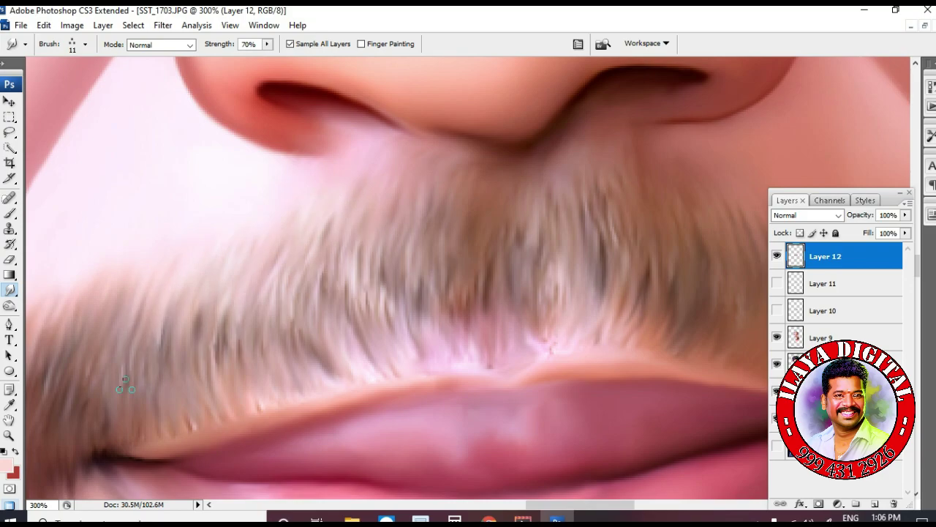
scroll(317, 223, left, 3)
scroll(193, 278, down, 2)
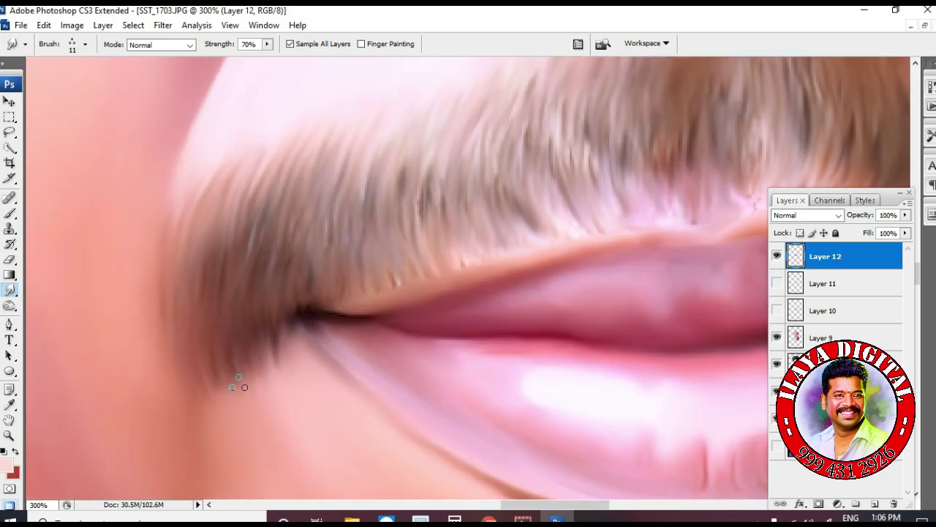
Delete the hidden moustache versions on Layer 11 and Layer 10
key(ctrl+minus)
key(ctrl+minus)
key(ctrl+minus)
key(ctrl+minus)
key(ctrl+minus)
key(ctrl+minus)
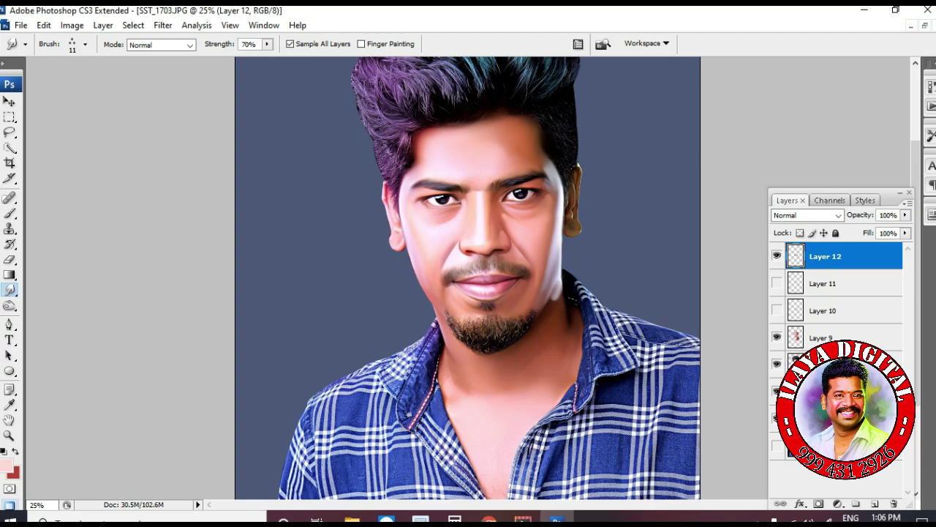
click(823, 283)
click(894, 503)
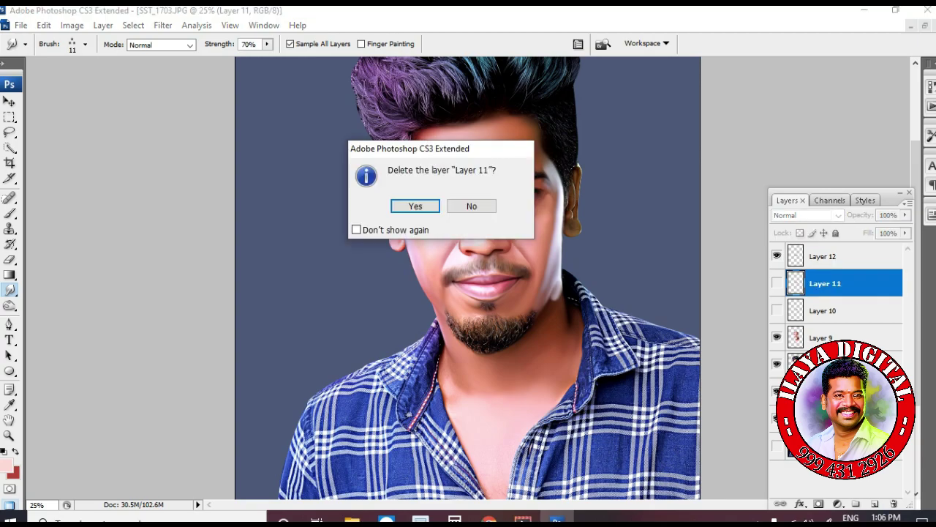
key(Return)
click(894, 503)
key(Return)
Merge Layer 12 with the other retouching layers above Layer 3 into one layer, and bring the beard into close view
shift+click(825, 256)
key(ctrl+e)
key(ctrl+space)
drag(440, 278, 591, 354)
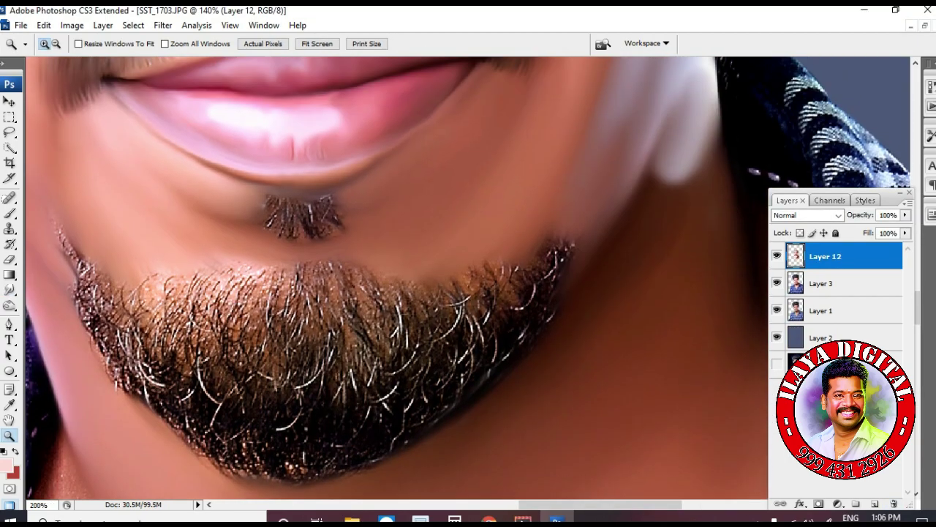
Try to smudge the tuft of hair below the lower lip with the three-dot 15 px brush at 75% strength
ctrl+click(356, 250)
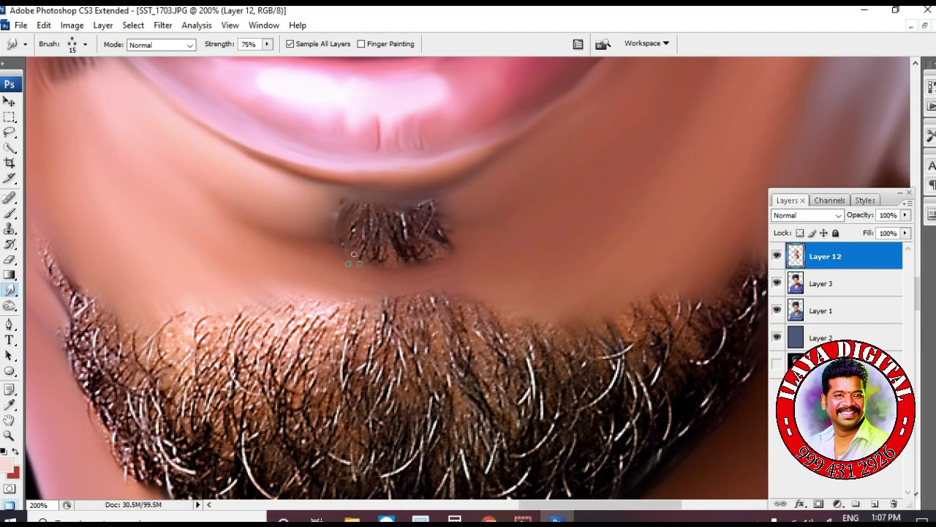
drag(406, 272, 397, 214)
key(ctrl+plus)
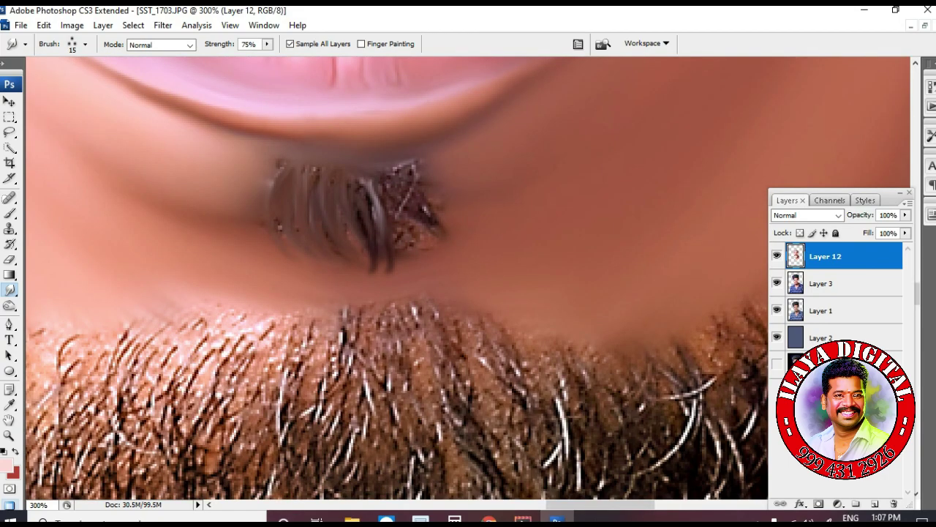
drag(375, 270, 355, 177)
mouse_move(363, 220)
mouse_down()
mouse_move(375, 245)
mouse_move(383, 175)
mouse_move(416, 169)
mouse_up()
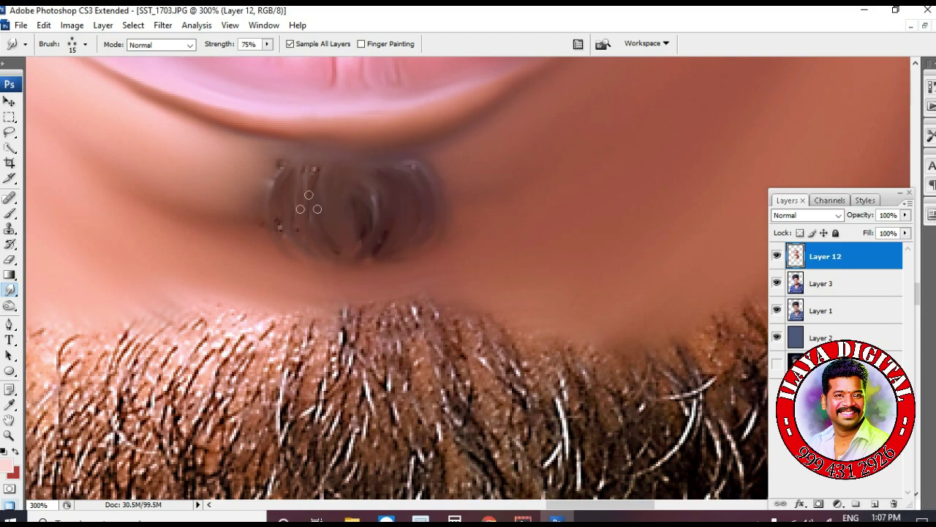
mouse_move(339, 201)
mouse_down()
mouse_move(364, 253)
mouse_move(391, 243)
mouse_up()
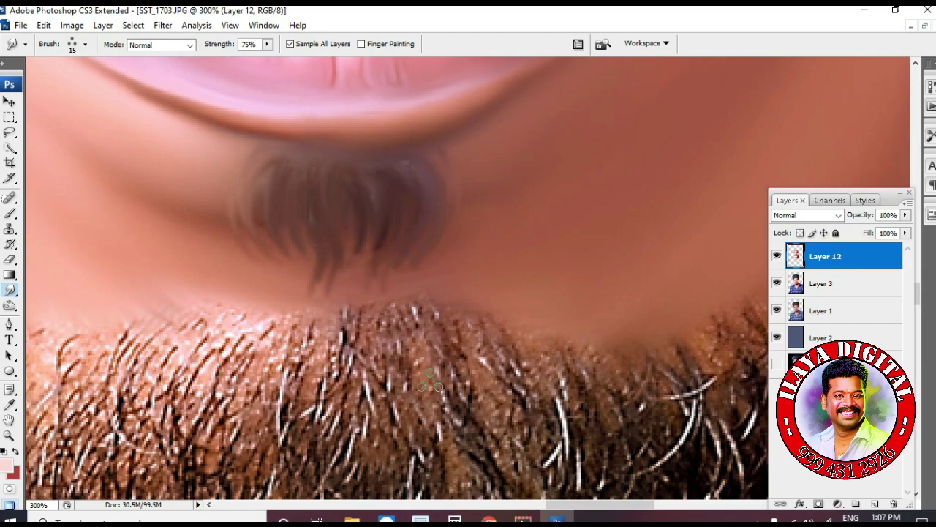
key(ctrl+minus)
key(ctrl+minus)
key(ctrl+minus)
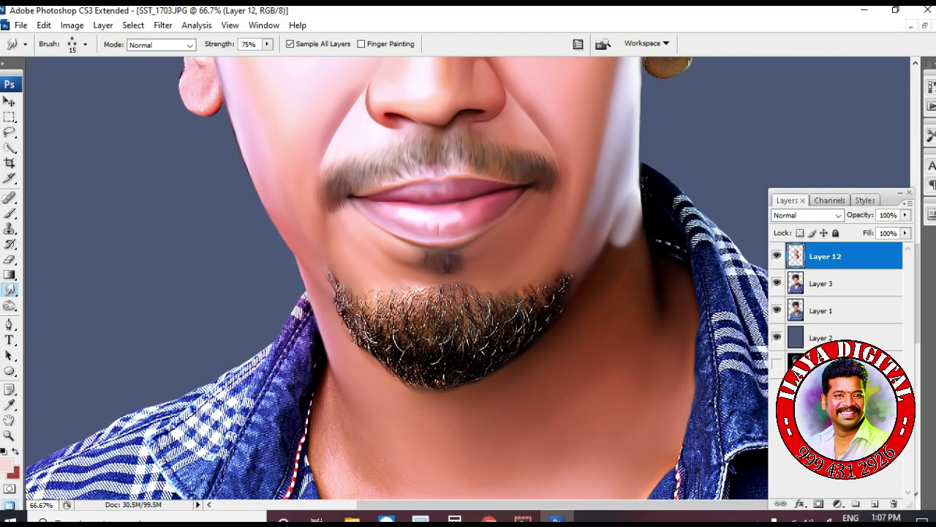
key(ctrl+alt+z)
key(ctrl+alt+z)
key(ctrl+alt+z)
Add a new blank layer above Layer 12 for the beard retouching
click(893, 503)
key(Return)
shift+click(824, 284)
key(ctrl+e)
key(ctrl+shift+alt+n)
Smudge the hair tuft below the lower lip into soft downward strands with the spatter brush at 25 px and 50% strength
drag(411, 243, 497, 297)
key(ctrl+minus)
key(ctrl+minus)
key(ctrl+minus)
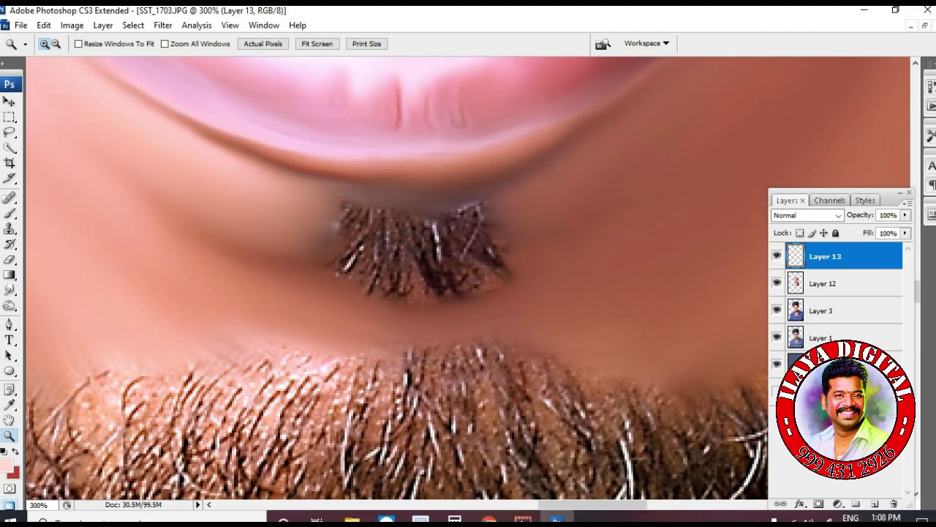
drag(450, 388, 451, 456)
right_click(452, 457)
double_click(584, 348)
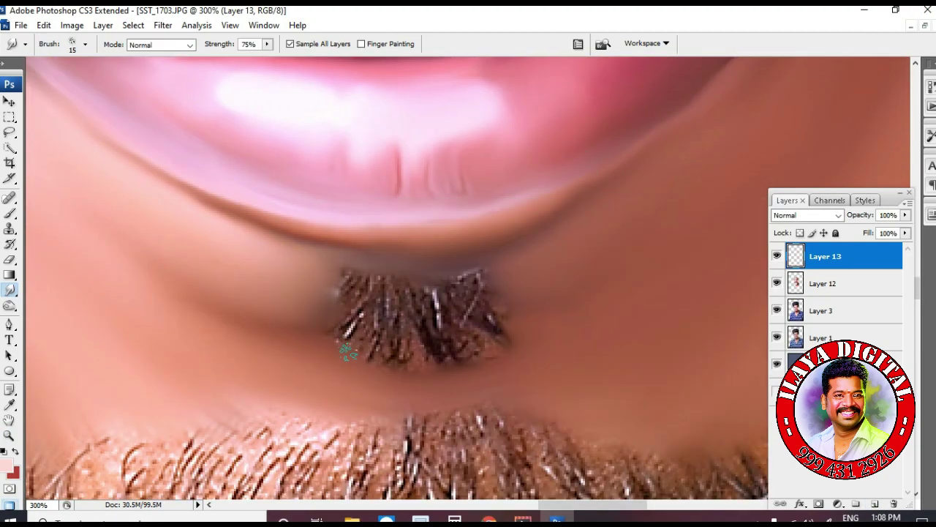
mouse_move(352, 286)
mouse_down()
mouse_move(355, 366)
mouse_move(468, 314)
mouse_move(471, 294)
mouse_move(450, 362)
mouse_up()
scroll(267, 282, down, 10)
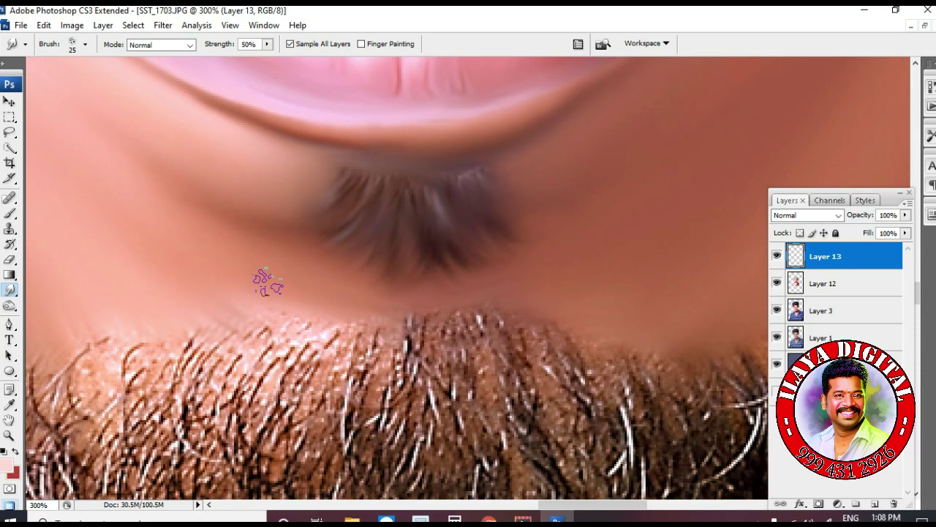
key(ctrl+minus)
key(ctrl+minus)
key(ctrl+minus)
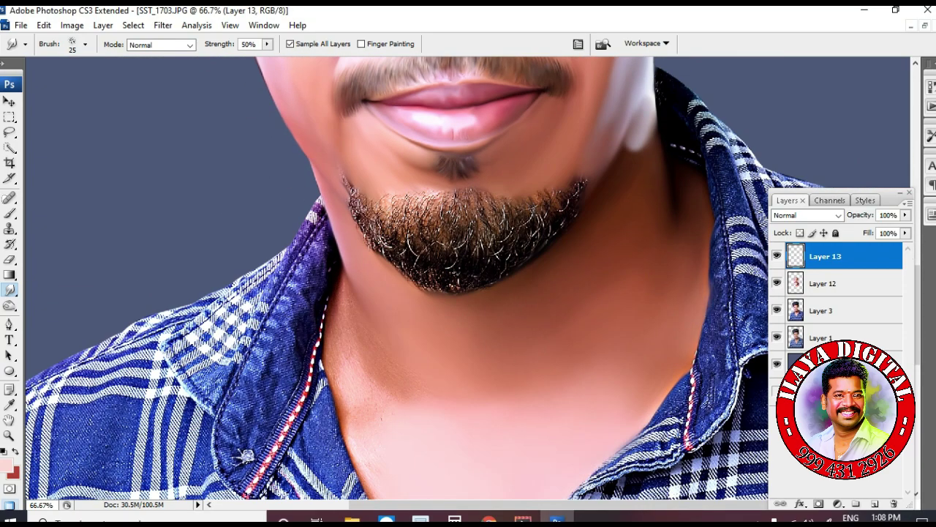
Smudge the hairs along the beard's right and bottom edges on Layer 13 with the spatter brush at 70% strength
scroll(468, 278, up, 1)
click(823, 311)
click(825, 256)
key(ctrl+space)
drag(341, 203, 520, 346)
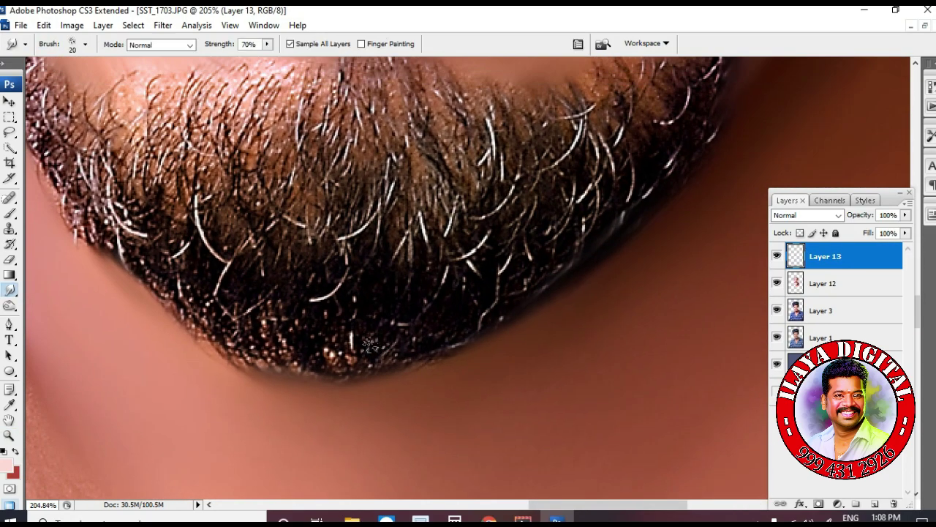
scroll(370, 346, up, 3)
key(bracketright)
mouse_move(476, 381)
mouse_down()
mouse_move(670, 254)
mouse_move(681, 214)
mouse_up()
scroll(669, 254, down, 2)
drag(196, 276, 249, 362)
drag(247, 316, 311, 388)
drag(315, 307, 359, 384)
mouse_move(439, 293)
mouse_down()
mouse_move(431, 363)
mouse_move(414, 387)
mouse_up()
Smudge the hairs along the beard's left edge into smooth downward strands
scroll(410, 380, up, 2)
drag(95, 238, 135, 351)
drag(152, 290, 179, 380)
drag(194, 359, 232, 443)
scroll(251, 358, up, 1)
scroll(207, 273, left, 2)
drag(207, 272, 146, 162)
drag(155, 212, 215, 371)
Smudge the coarse and grey hairs in the right half of the beard into soft strands
drag(739, 245, 386, 282)
drag(510, 212, 503, 278)
drag(529, 208, 518, 258)
drag(395, 300, 484, 259)
drag(452, 245, 470, 361)
scroll(423, 211, down, 1)
drag(470, 134, 505, 266)
drag(512, 136, 542, 183)
drag(473, 166, 485, 248)
Smudge the middle of the beard into long vertical strands with the 30 px spatter brush at 65% strength
drag(361, 176, 382, 333)
drag(392, 172, 409, 300)
drag(398, 151, 425, 240)
drag(381, 329, 547, 278)
drag(264, 150, 277, 275)
mouse_move(307, 155)
mouse_down()
mouse_move(320, 282)
mouse_move(334, 280)
mouse_up()
drag(366, 160, 372, 281)
drag(398, 160, 402, 284)
drag(434, 162, 430, 283)
drag(465, 173, 445, 286)
drag(484, 152, 486, 281)
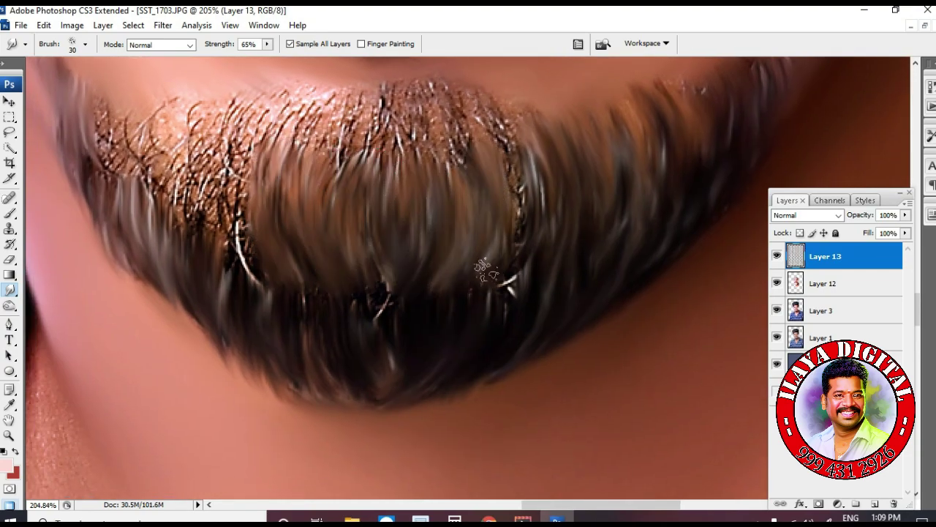
drag(516, 141, 509, 306)
Smudge the remaining coarse hairs in the left and upper parts of the beard into downward strands
scroll(322, 211, up, 1)
drag(249, 182, 256, 307)
drag(225, 172, 243, 315)
drag(180, 176, 196, 281)
drag(136, 174, 156, 259)
drag(95, 165, 107, 230)
scroll(292, 204, up, 1)
mouse_move(475, 177)
mouse_down()
mouse_move(494, 221)
mouse_move(417, 256)
mouse_move(322, 220)
mouse_move(154, 219)
mouse_up()
scroll(293, 242, down, 1)
Darken the beard with the Burn tool on midtones at 50% exposure, using a 90 px brush
key(o)
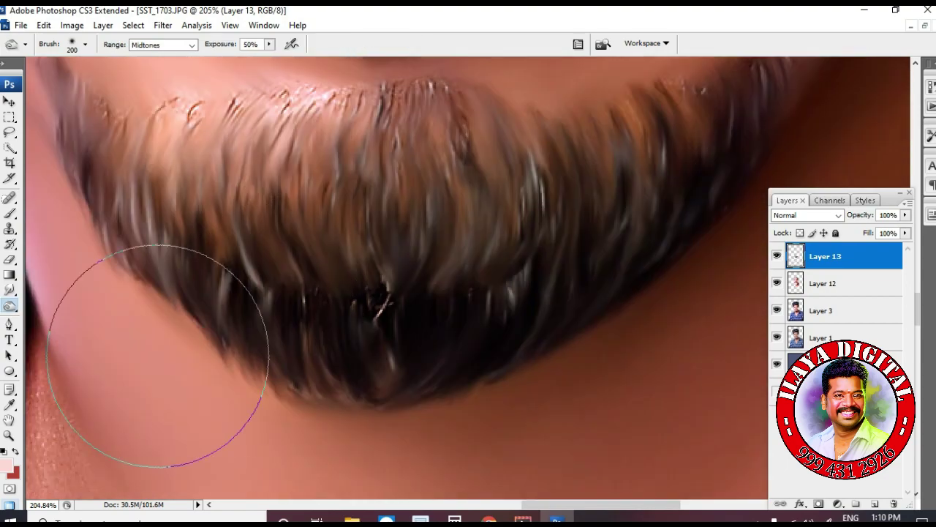
drag(283, 295, 378, 259)
key(ctrl+minus)
key(ctrl+minus)
scroll(293, 234, up, 1)
mouse_move(276, 227)
mouse_down()
mouse_move(366, 301)
mouse_move(431, 250)
mouse_move(443, 361)
mouse_up()
drag(344, 236, 417, 238)
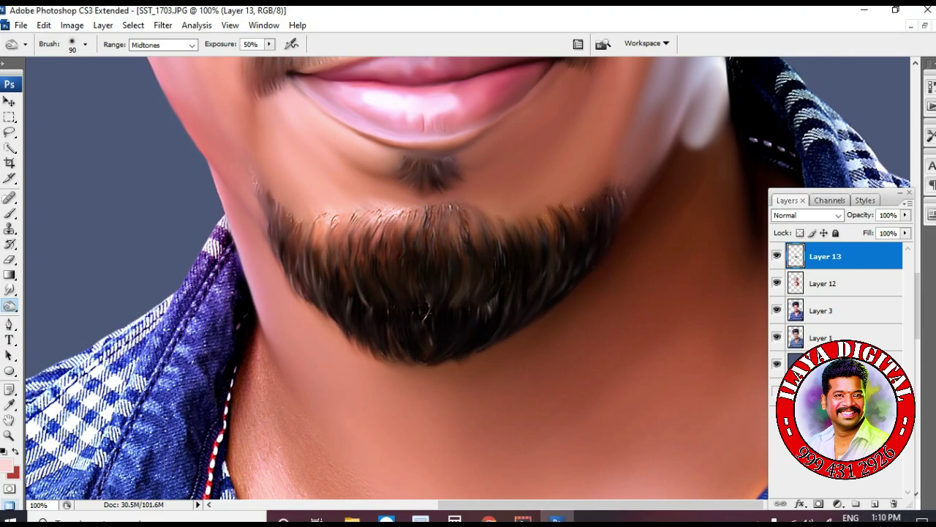
Smudge the beard's upper left edge upward into the skin with the 30 px spatter brush at 50% strength
key(ctrl+plus)
key(ctrl+plus)
mouse_move(365, 175)
mouse_down()
mouse_move(394, 322)
mouse_move(600, 355)
mouse_up()
key(r)
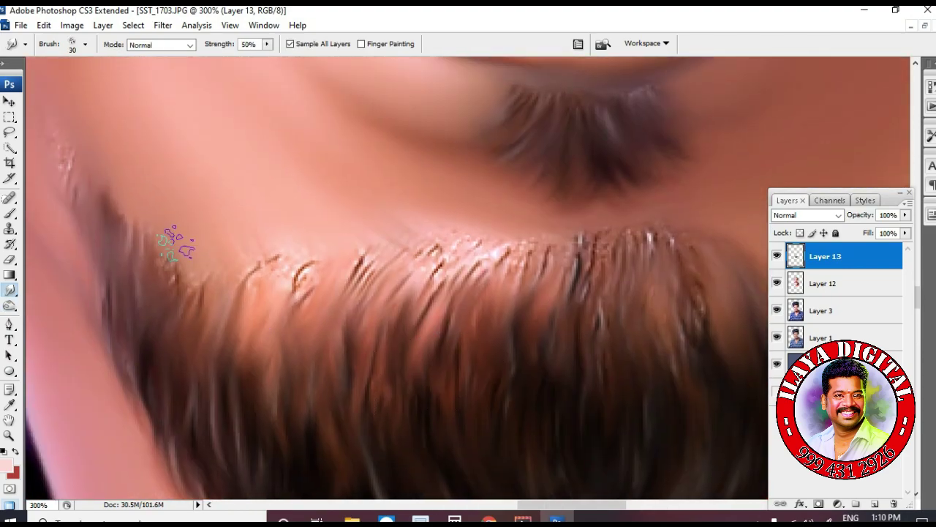
drag(107, 315, 104, 198)
drag(175, 311, 211, 215)
drag(215, 366, 275, 252)
drag(269, 322, 315, 263)
mouse_move(242, 358)
mouse_down()
mouse_move(269, 257)
mouse_move(159, 292)
mouse_move(262, 284)
mouse_move(284, 258)
mouse_up()
mouse_move(282, 359)
mouse_down()
mouse_move(325, 271)
mouse_move(363, 267)
mouse_up()
drag(366, 373, 421, 275)
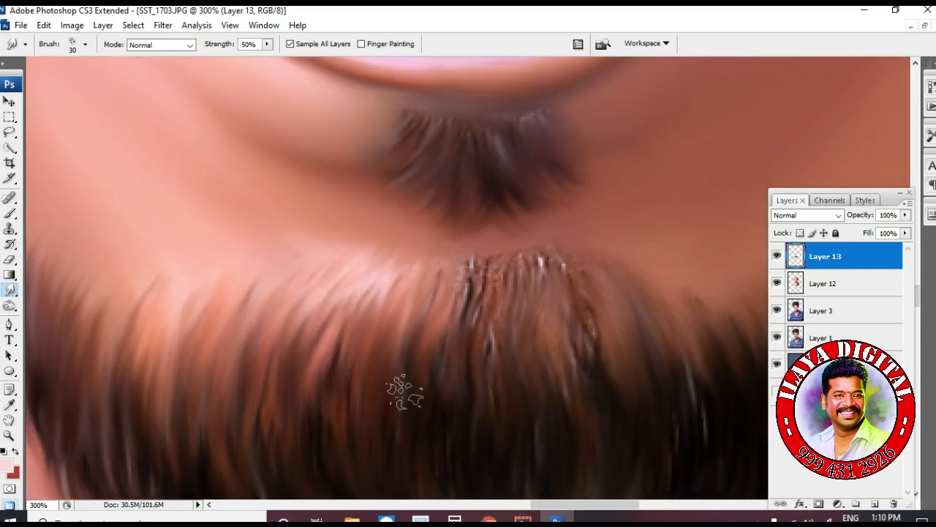
drag(401, 447, 404, 325)
Smudge the hairs along the beard's upper right edge and upper middle with the 30 px spatter brush at 50% strength
key(ctrl+minus)
key(ctrl+minus)
drag(443, 365, 612, 226)
drag(734, 281, 512, 469)
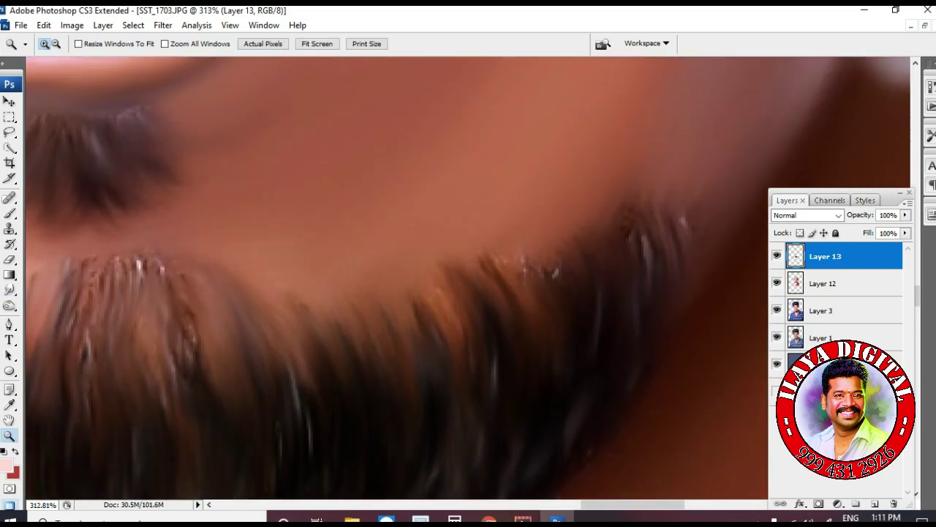
scroll(651, 278, down, 2)
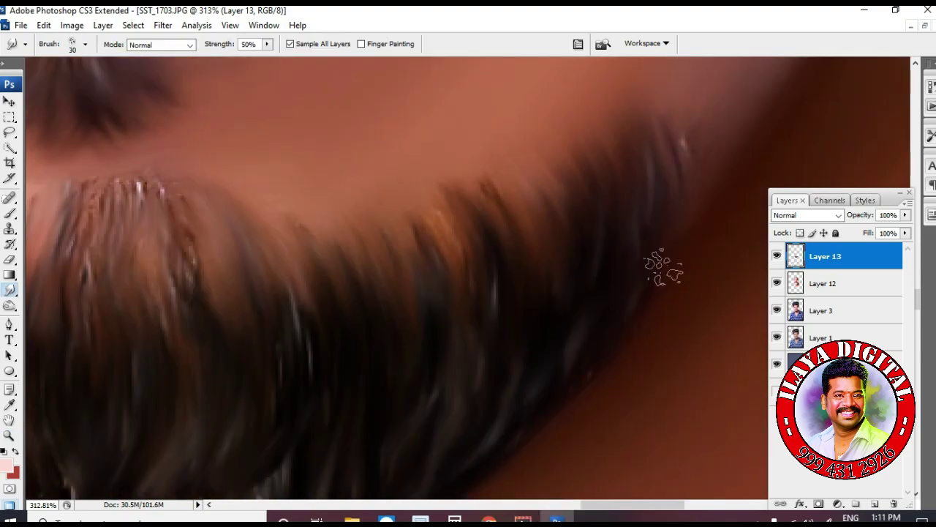
drag(376, 301, 353, 248)
drag(325, 303, 302, 256)
drag(246, 212, 466, 259)
drag(507, 382, 485, 311)
mouse_move(370, 212)
mouse_down()
mouse_move(410, 238)
mouse_move(330, 369)
mouse_move(294, 245)
mouse_move(322, 439)
mouse_up()
scroll(439, 349, down, 3)
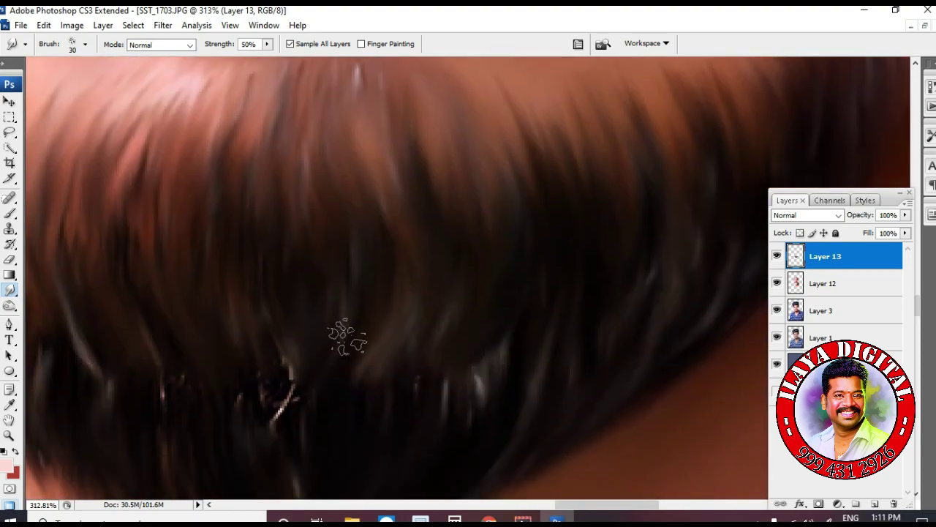
Smudge the leftover light hairs and specks in the lower middle of the beard into the dark strands
key(ctrl+minus)
key(ctrl+minus)
key(ctrl+minus)
scroll(246, 264, up, 2)
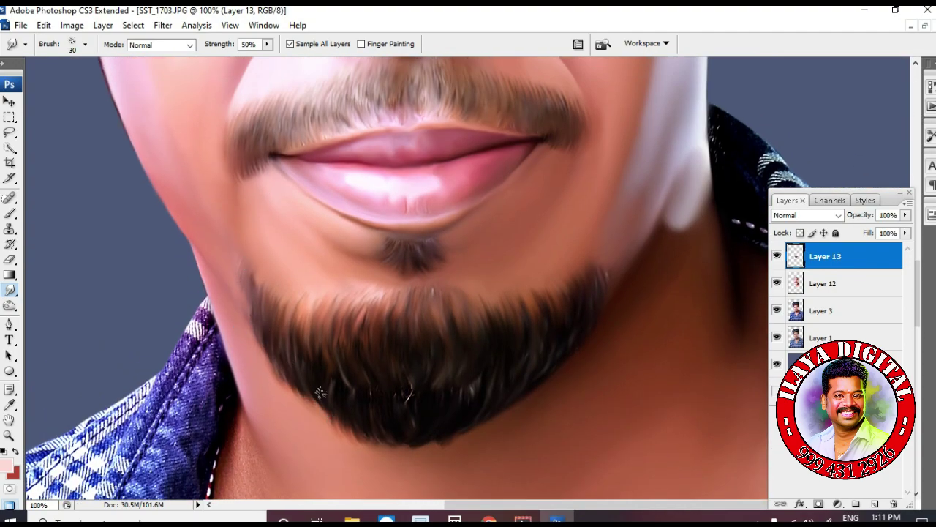
scroll(611, 251, down, 2)
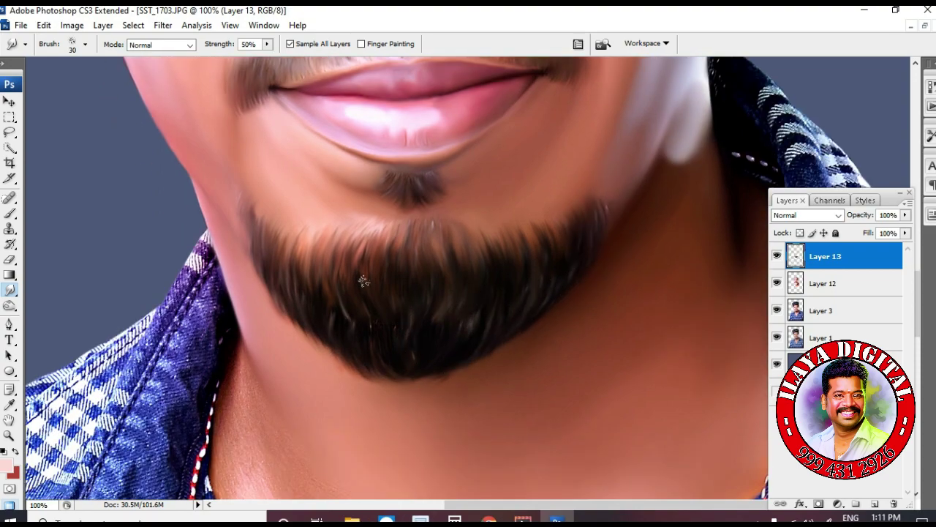
key(ctrl+plus)
scroll(261, 310, down, 3)
drag(210, 294, 220, 256)
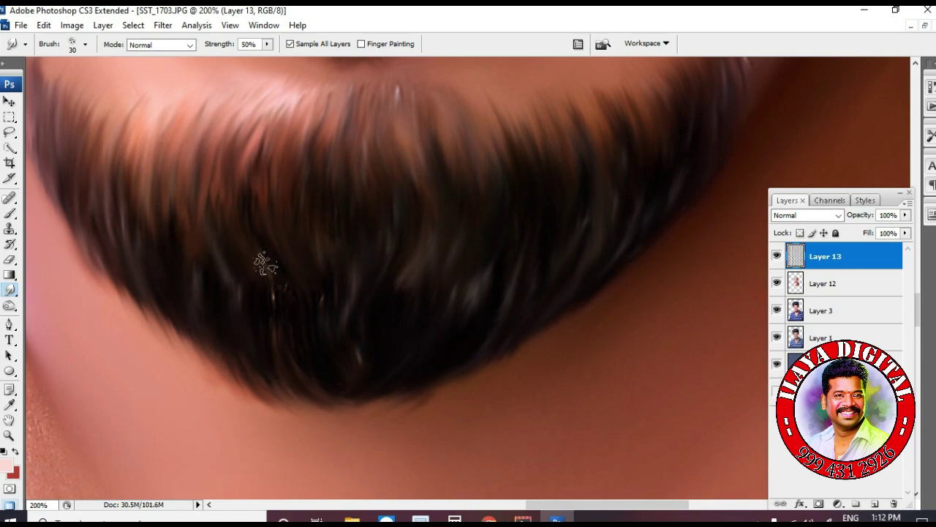
Smudge fine hairs along the beard's upper edge with the three-dot 11 px brush at 75% strength
scroll(393, 314, up, 2)
right_click(393, 313)
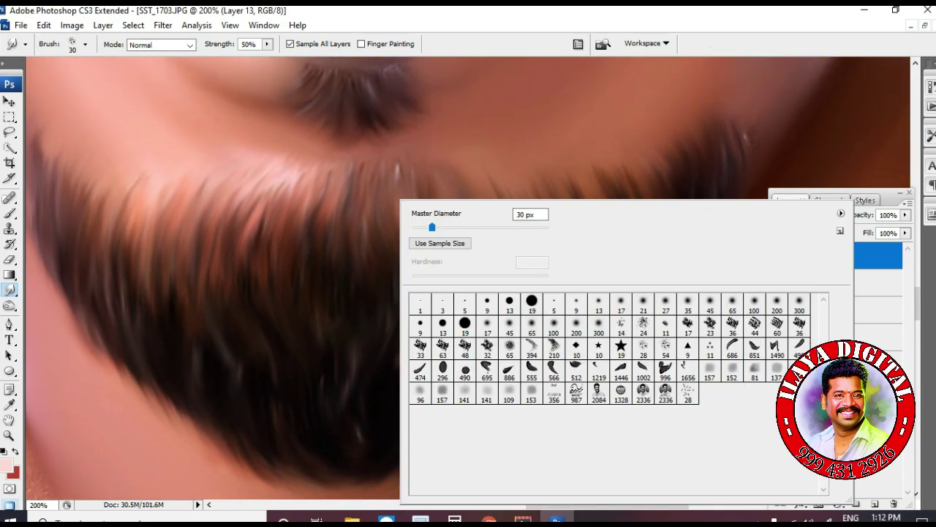
key(Return)
key(7)
key(5)
drag(697, 101, 605, 139)
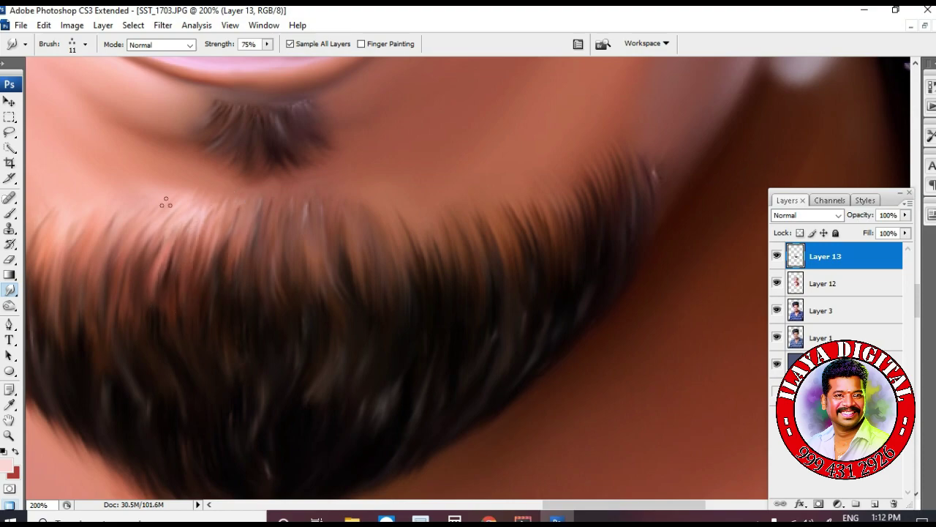
drag(162, 204, 455, 278)
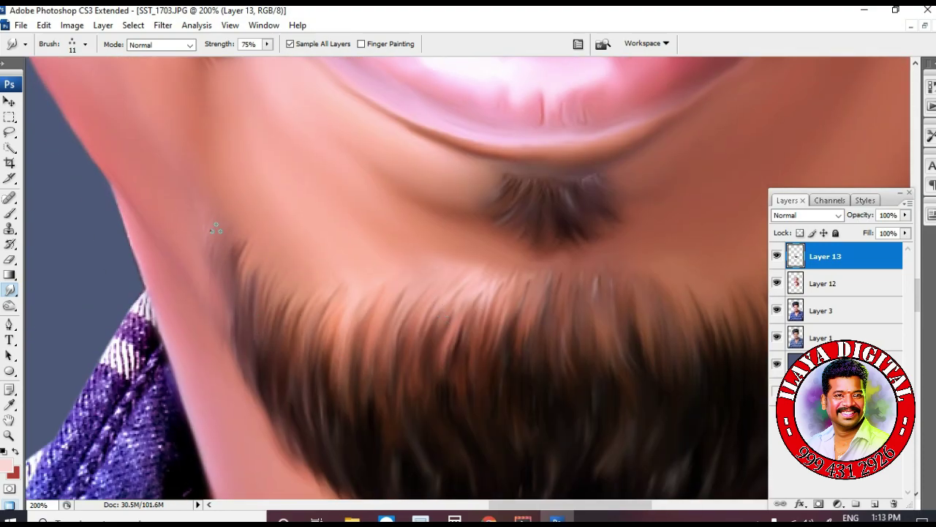
Pull fine stray hairs outward along the beard's lower edge with the 11 px brush
scroll(260, 268, down, 3)
scroll(268, 296, down, 3)
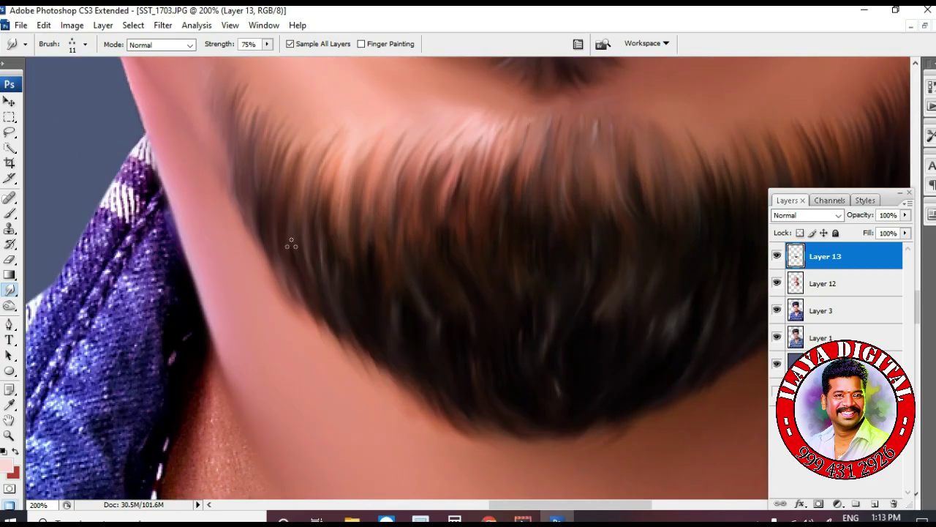
drag(459, 423, 351, 372)
drag(658, 351, 521, 408)
scroll(438, 314, down, 3)
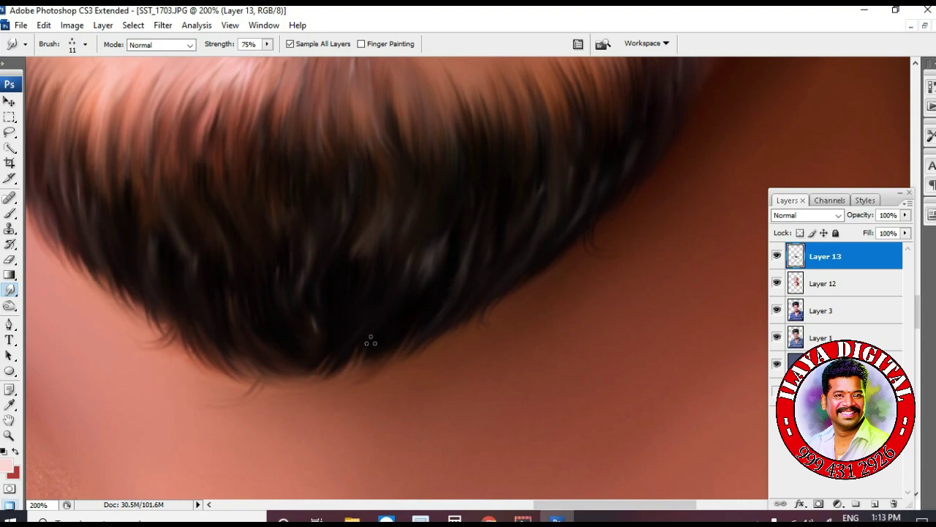
Smudge more fine hairs across the beard and the tuft below the lip with the 11 px brush at 80% strength
scroll(381, 320, up, 4)
key(8)
drag(314, 432, 441, 390)
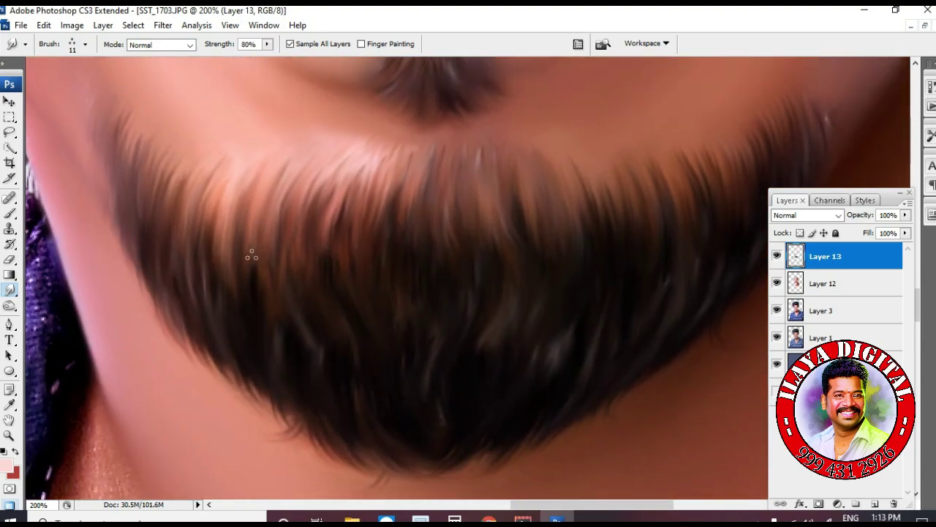
scroll(431, 244, up, 2)
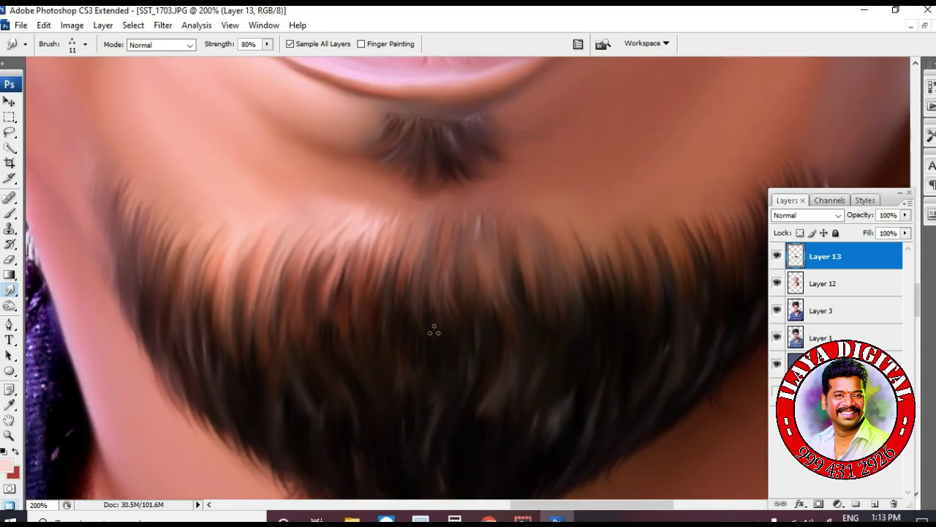
scroll(401, 349, up, 5)
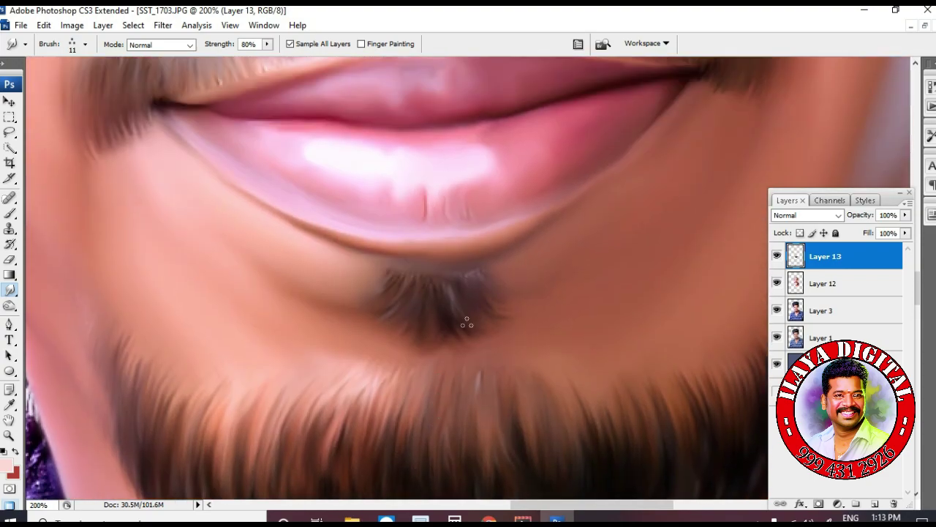
key(ctrl+minus)
key(ctrl+minus)
key(ctrl+minus)
scroll(464, 447, up, 2)
scroll(464, 447, down, 2)
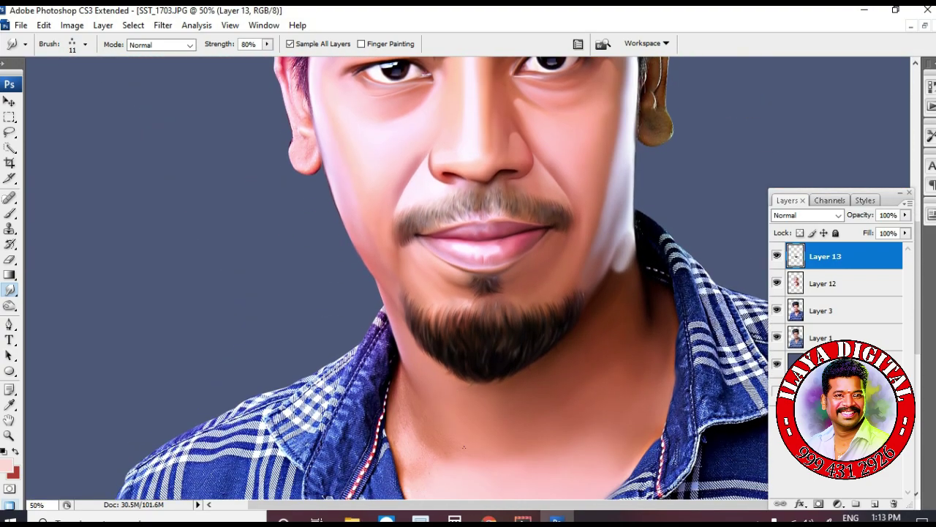
Outline the skin between the lower lip and the beard's upper right edge with a Pen tool path
key(z)
drag(370, 223, 699, 411)
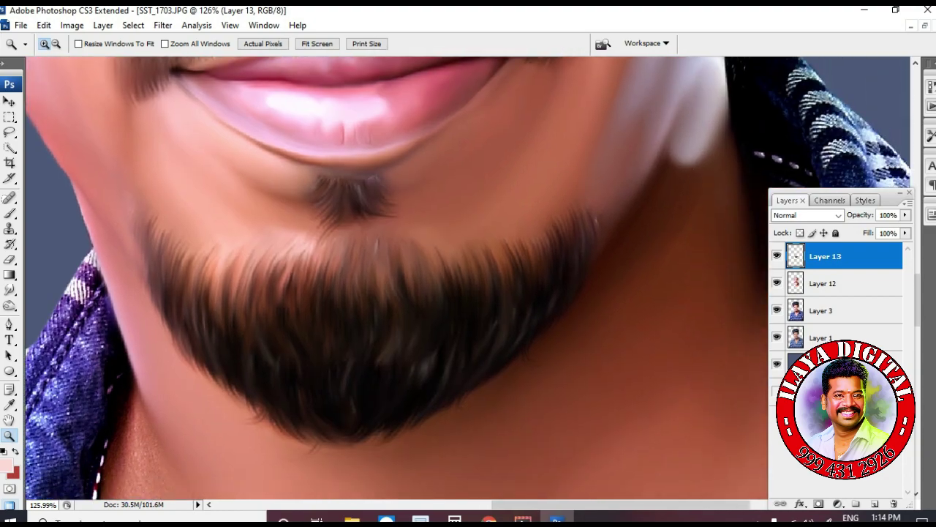
key(p)
click(391, 239)
drag(688, 106, 702, 117)
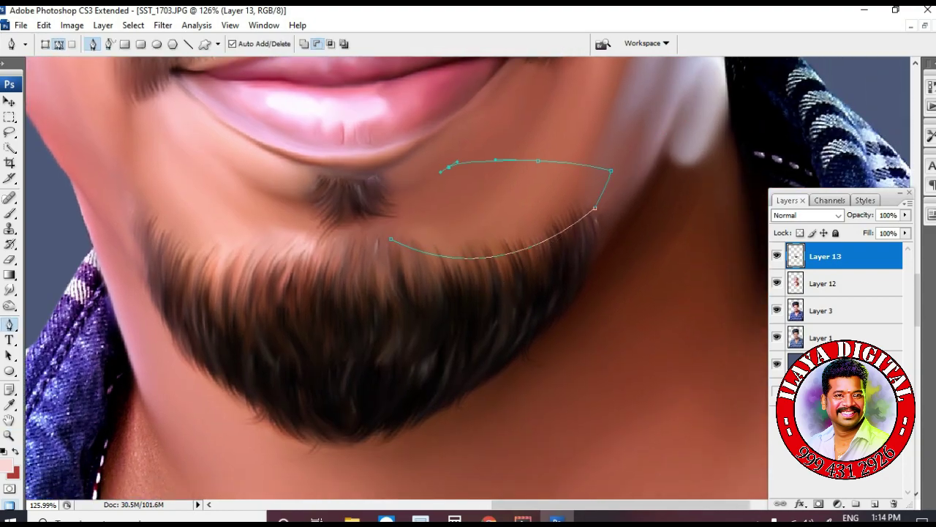
Select the outlined area and smudge its skin down to the beard's upper right edge with a 90 px brush at 40% strength
key(r)
right_click(477, 272)
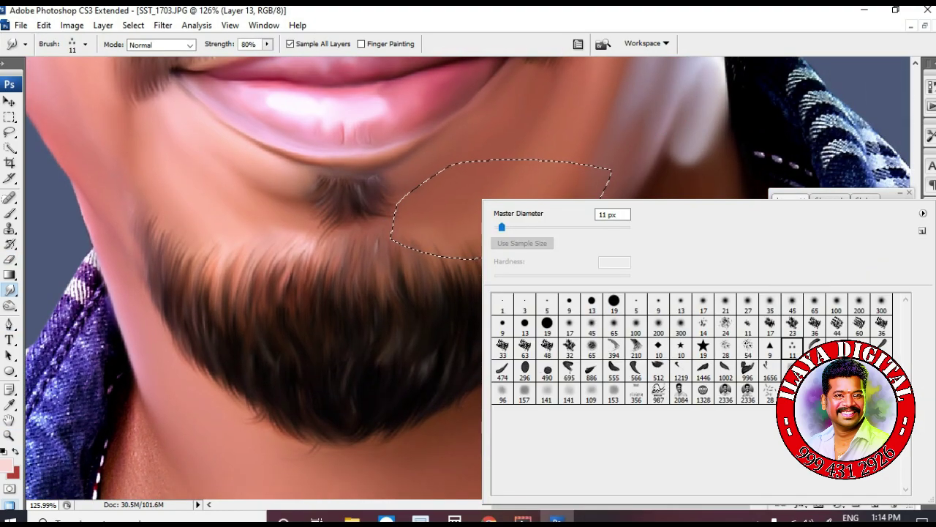
double_click(592, 348)
key(4)
key(])
key(])
key(])
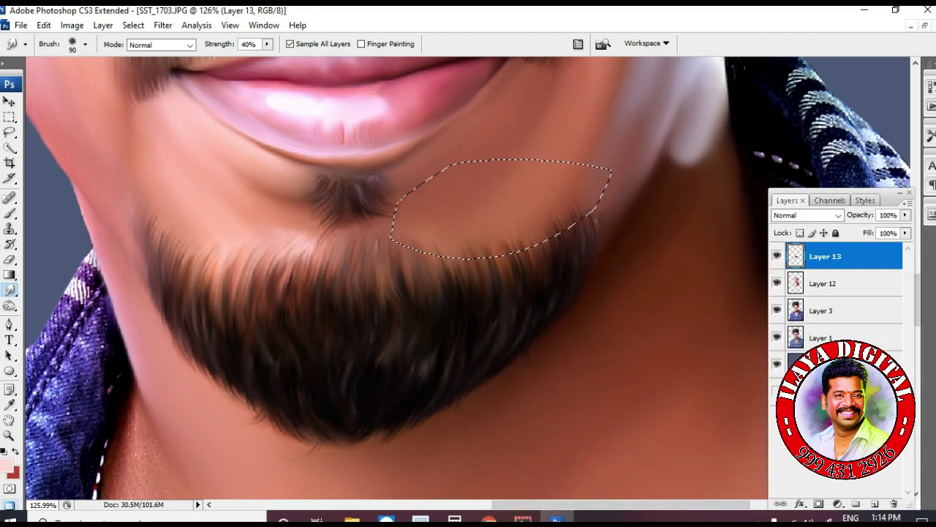
key(ctrl+plus)
key(ctrl+plus)
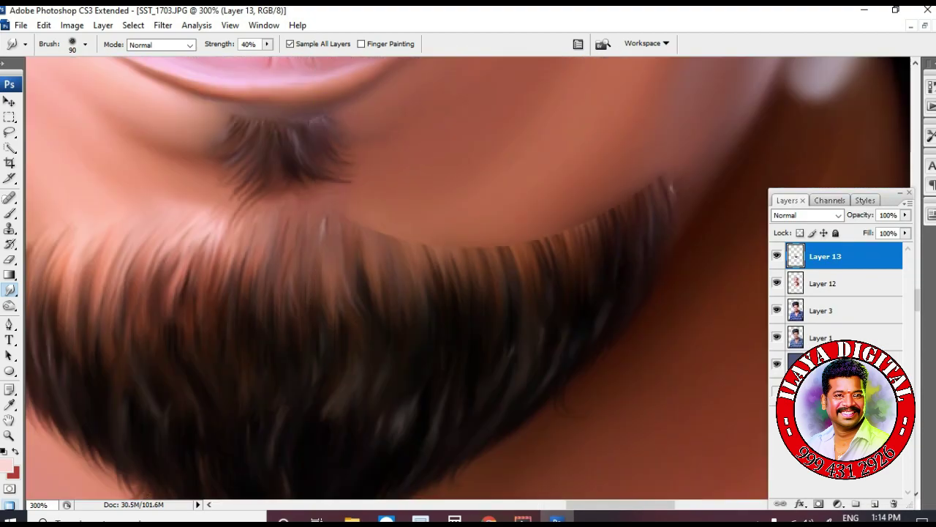
Smudge the beard's upper edge and inner hair with a scattered 28 px brush, raising the strength to 55%
right_click(485, 294)
double_click(662, 392)
drag(520, 214, 553, 272)
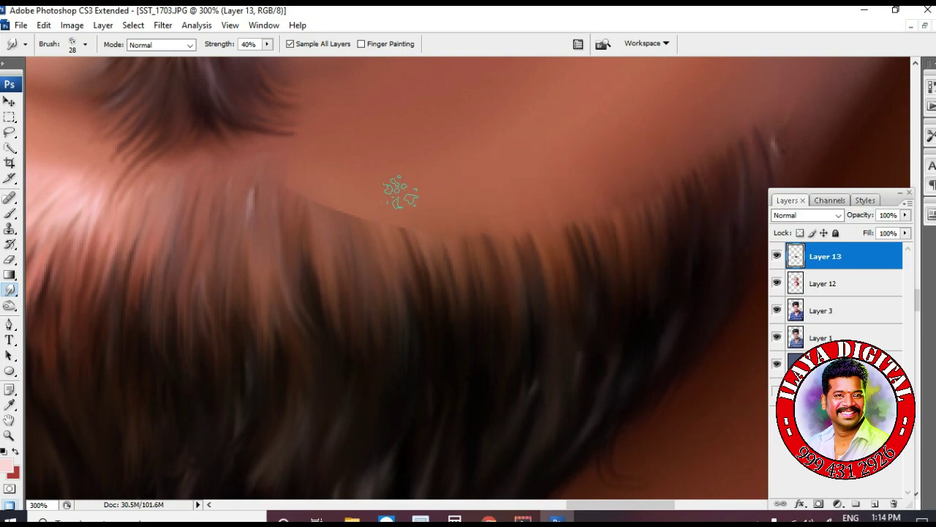
scroll(662, 448, down, 4)
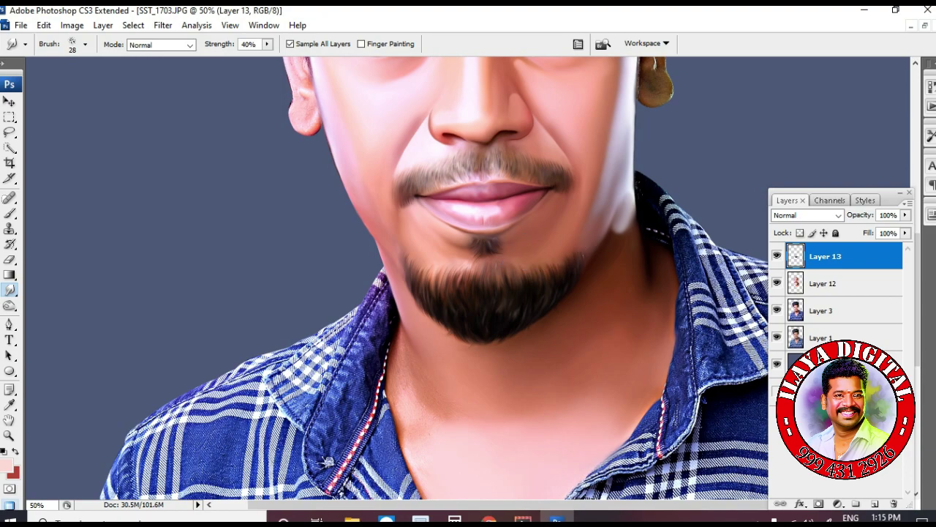
drag(405, 201, 636, 351)
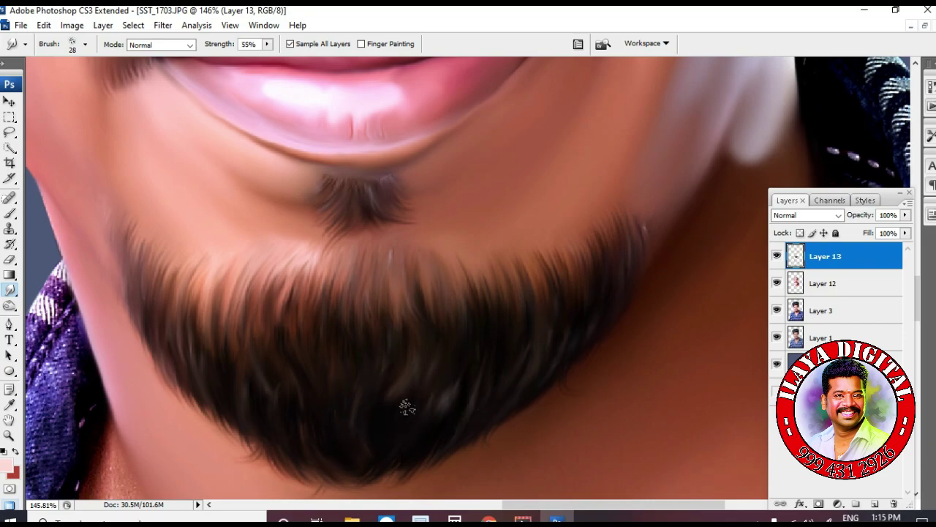
drag(300, 157, 347, 449)
key(ctrl+minus)
key(ctrl+minus)
key(ctrl+minus)
drag(553, 66, 555, 358)
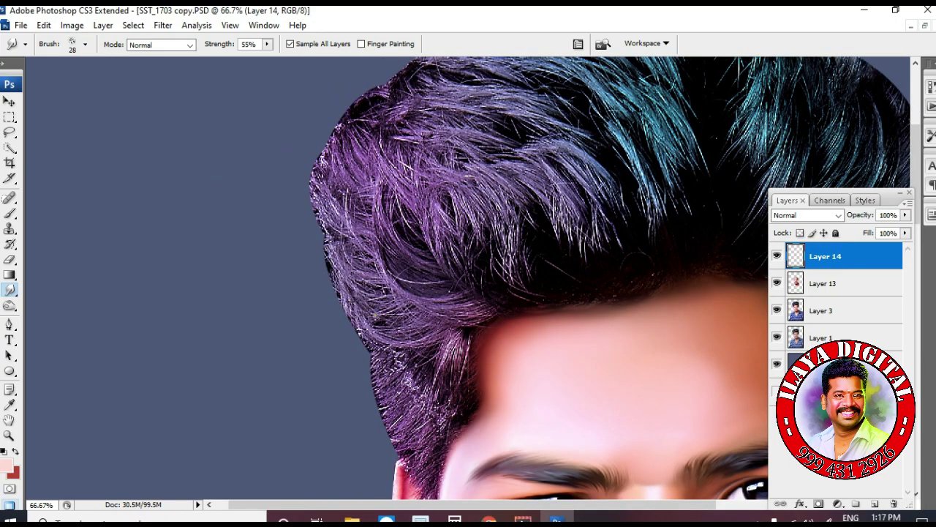
Choose the three-dot brush at 35 px and 70% strength, and undo a test stroke on the hair
drag(468, 329, 488, 327)
scroll(489, 327, down, 2)
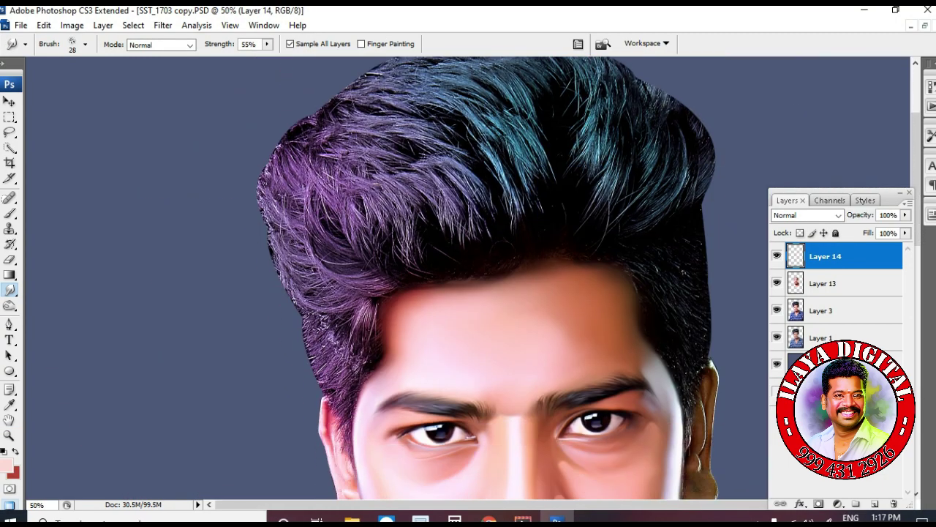
scroll(441, 265, up, 2)
right_click(444, 270)
double_click(759, 348)
key(bracketright)
key(bracketright)
key(bracketright)
key(bracketleft)
key(bracketleft)
key(bracketleft)
mouse_move(381, 188)
mouse_down()
mouse_move(463, 219)
mouse_move(513, 309)
mouse_up()
key(ctrl+z)
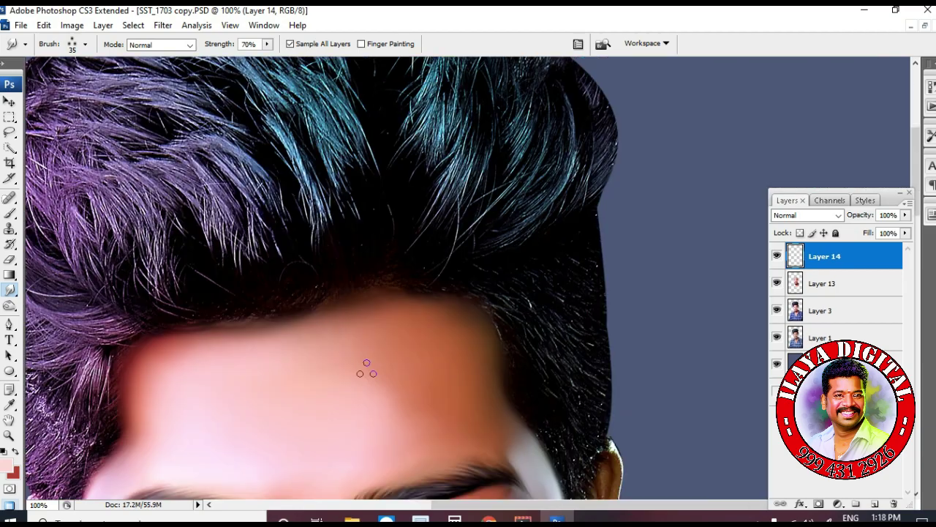
Smudge the first purple strands above the forehead along their curve with the 25 px three-dot brush at 70% strength
key(z)
drag(168, 121, 343, 245)
scroll(446, 212, down, 2)
scroll(446, 212, down, 1)
scroll(446, 212, up, 1)
key(r)
scroll(323, 240, up, 2)
mouse_move(274, 147)
mouse_down()
mouse_move(376, 192)
mouse_move(468, 355)
mouse_up()
drag(399, 179, 477, 313)
scroll(337, 219, down, 3)
drag(196, 122, 308, 215)
drag(241, 102, 426, 388)
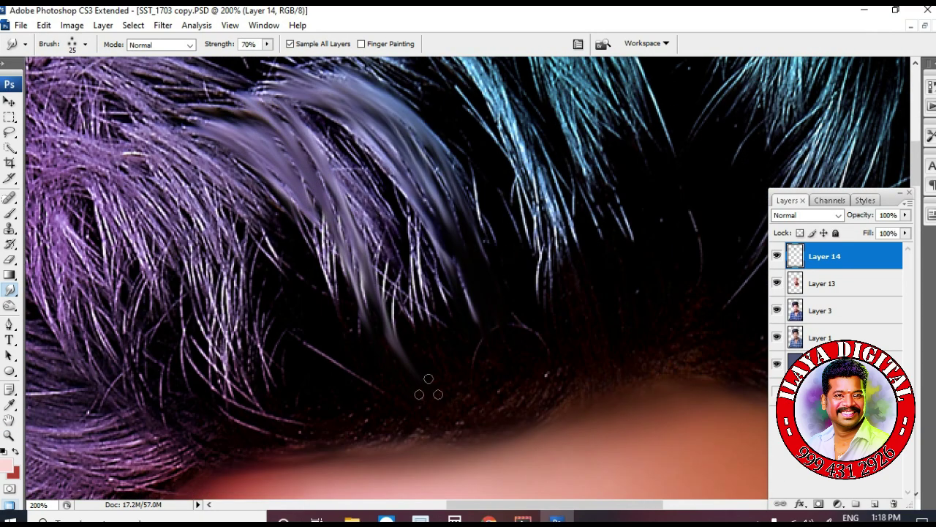
Smooth the rest of the purple-blue lock above the forehead, following the strands down to the dark roots
drag(282, 95, 432, 336)
drag(329, 113, 499, 349)
drag(395, 150, 403, 317)
drag(243, 161, 368, 338)
drag(348, 204, 416, 340)
drag(404, 243, 459, 340)
scroll(548, 294, up, 2)
scroll(548, 294, down, 2)
scroll(549, 294, left, 4)
Smudge the neighbouring purple lock in curved strokes down to the forehead hairline
mouse_move(305, 123)
mouse_down()
mouse_move(377, 148)
mouse_move(491, 332)
mouse_up()
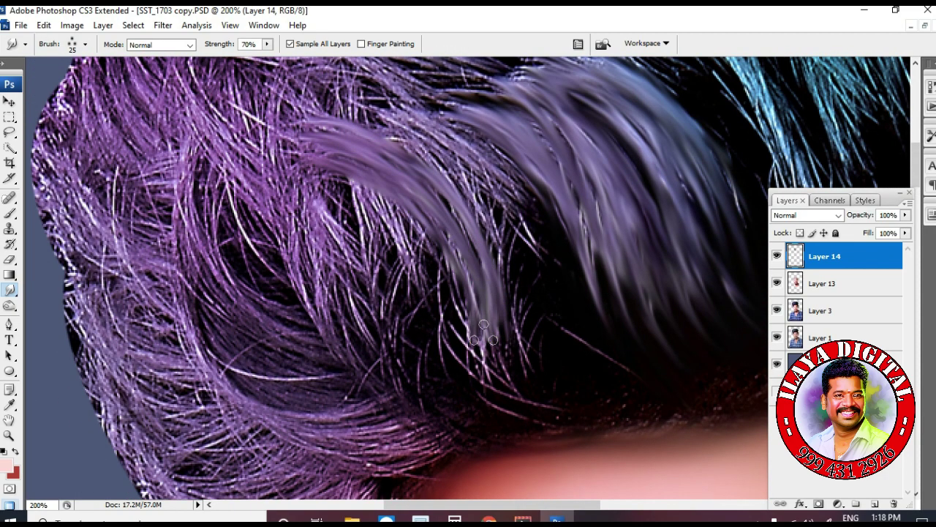
drag(336, 159, 455, 354)
drag(337, 98, 505, 282)
scroll(504, 242, down, 3)
drag(468, 176, 618, 309)
drag(484, 214, 528, 294)
drag(531, 132, 525, 221)
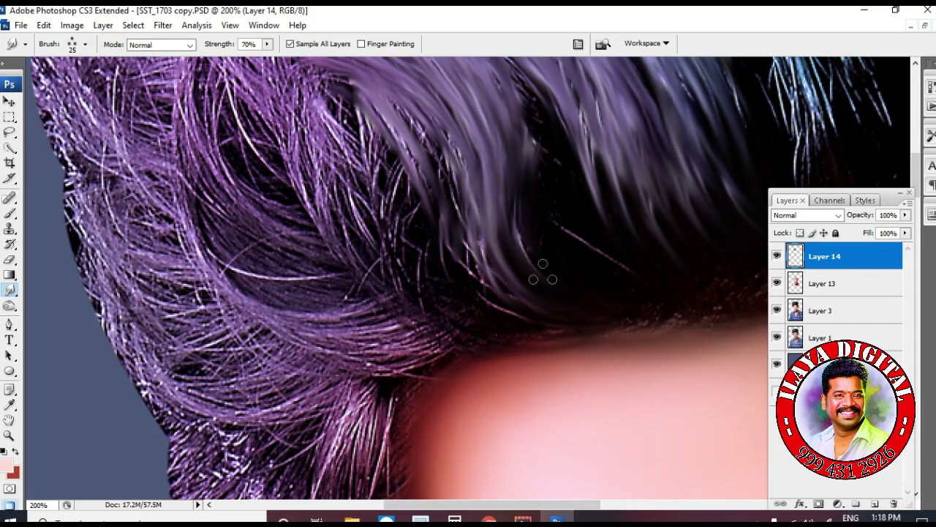
drag(526, 111, 622, 299)
drag(571, 232, 626, 286)
Smudge the purple curl to the left of the finished locks, following its rounded strands
scroll(512, 278, up, 3)
drag(276, 234, 440, 402)
mouse_move(319, 171)
mouse_down()
mouse_move(351, 307)
mouse_move(331, 158)
mouse_move(554, 391)
mouse_move(645, 382)
mouse_up()
scroll(439, 300, up, 3)
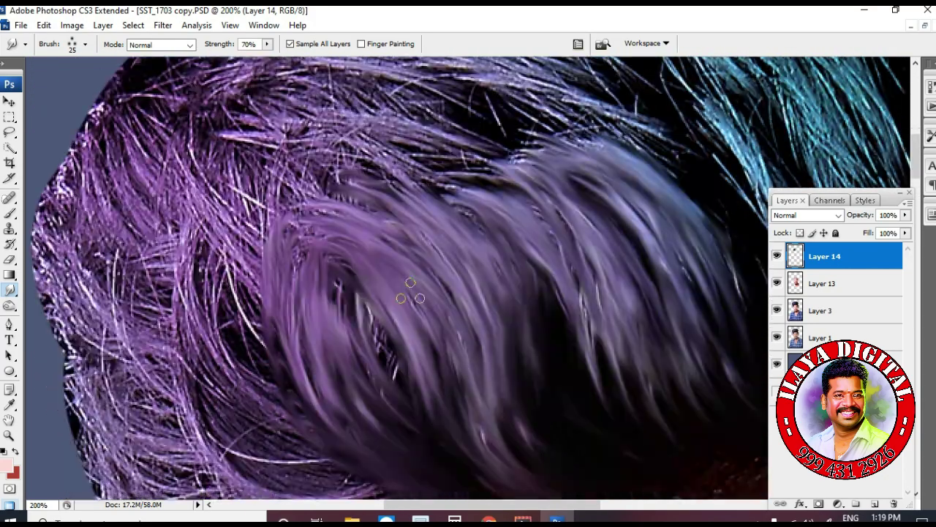
drag(412, 296, 457, 104)
Smudge the long purple sweep below the curl toward the forehead's left corner
drag(228, 165, 437, 316)
drag(218, 167, 466, 341)
drag(222, 235, 466, 349)
drag(278, 319, 484, 366)
drag(235, 133, 382, 251)
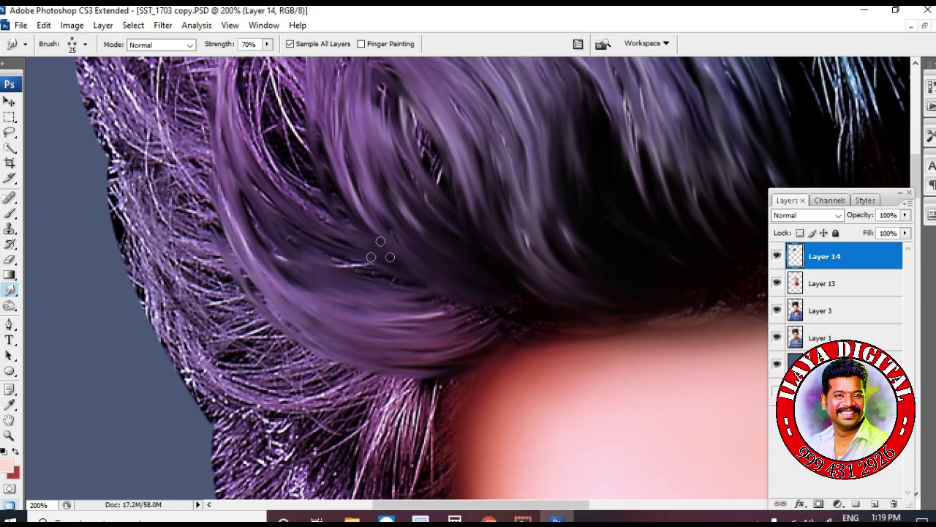
Smudge the outer left purple hair from its background edge down to the short side hair
scroll(376, 292, up, 3)
drag(238, 262, 310, 360)
scroll(307, 336, down, 5)
drag(130, 101, 369, 315)
drag(220, 280, 342, 322)
drag(184, 191, 309, 265)
drag(120, 82, 256, 240)
scroll(256, 240, up, 3)
drag(126, 132, 210, 244)
scroll(171, 205, down, 3)
scroll(171, 205, down, 3)
drag(197, 198, 351, 222)
Smudge the lock over the left temple and the hair above it, keeping the strokes inside the portrait selection
scroll(395, 219, down, 3)
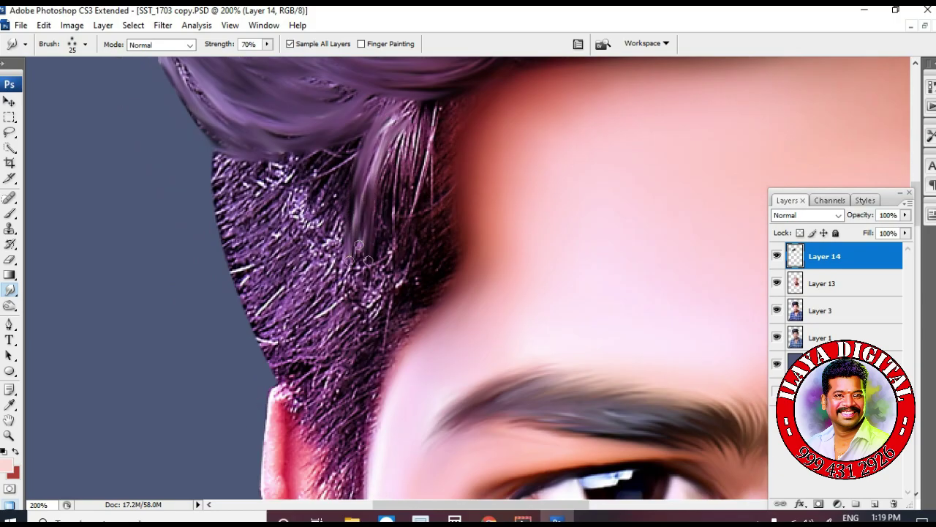
drag(410, 109, 384, 267)
scroll(366, 241, down, 3)
scroll(320, 217, up, 5)
drag(175, 114, 339, 183)
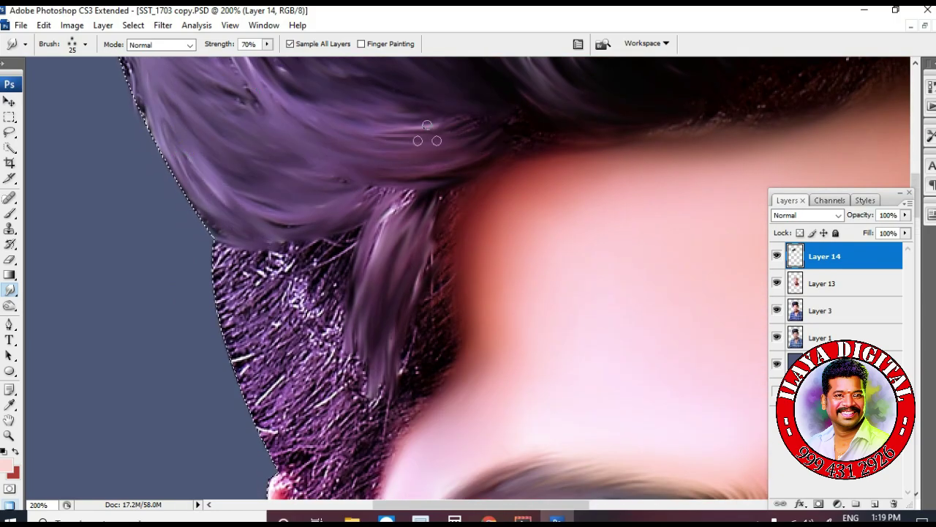
scroll(380, 191, down, 3)
scroll(431, 263, down, 3)
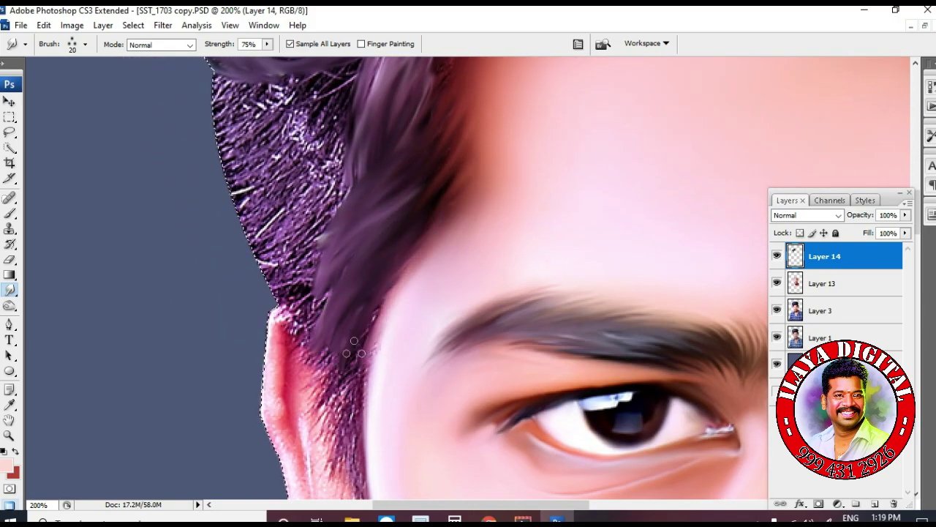
Smudge the left sideburn down in front of the ear with a 15 px brush at 80% strength
key(8)
scroll(357, 326, down, 3)
scroll(372, 377, down, 3)
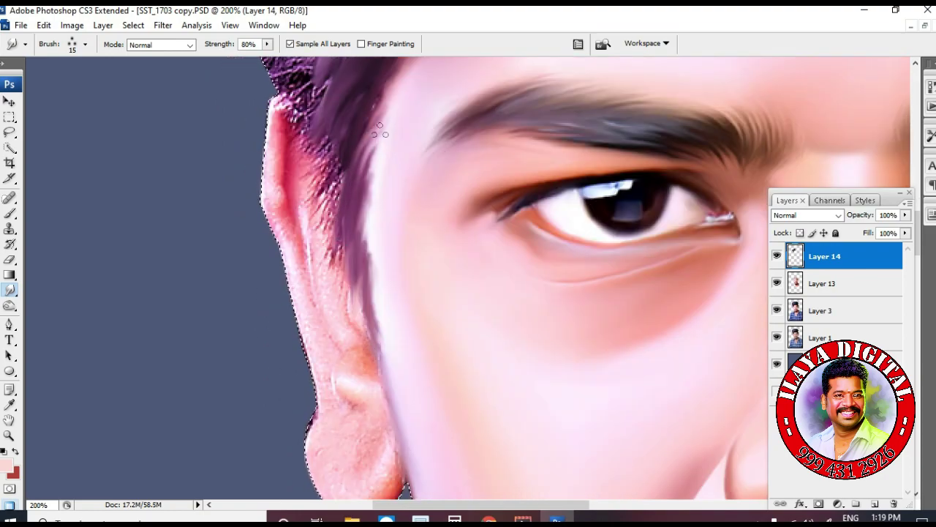
scroll(371, 336, up, 4)
scroll(350, 248, down, 5)
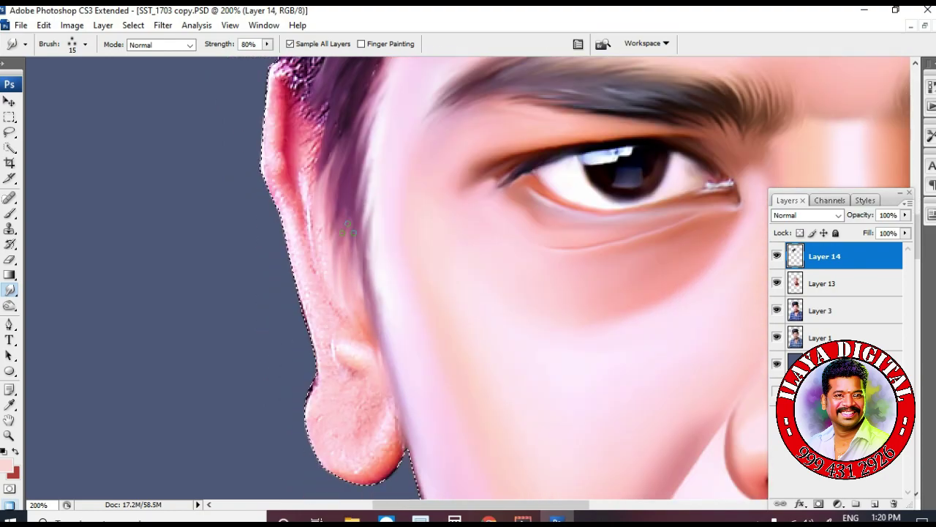
scroll(377, 257, up, 5)
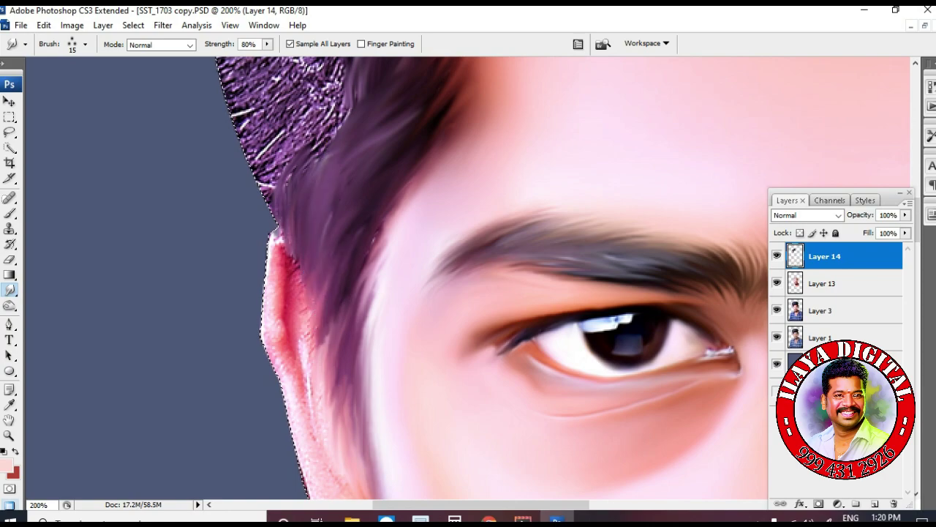
Pull fine hairs along the left temple hairline onto the skin with the 15 px brush
scroll(327, 338, up, 3)
drag(455, 192, 443, 228)
mouse_move(393, 290)
mouse_down()
mouse_move(369, 351)
mouse_move(377, 319)
mouse_up()
scroll(369, 351, down, 3)
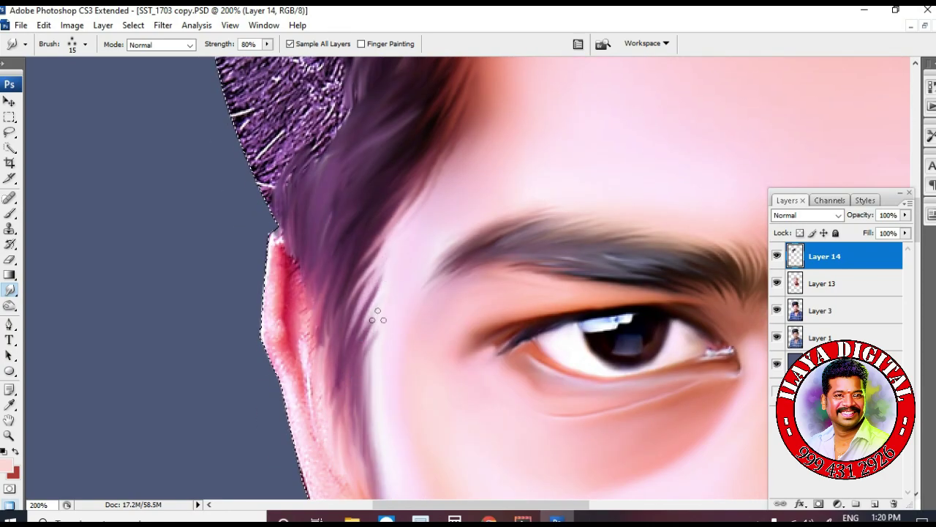
scroll(377, 319, up, 5)
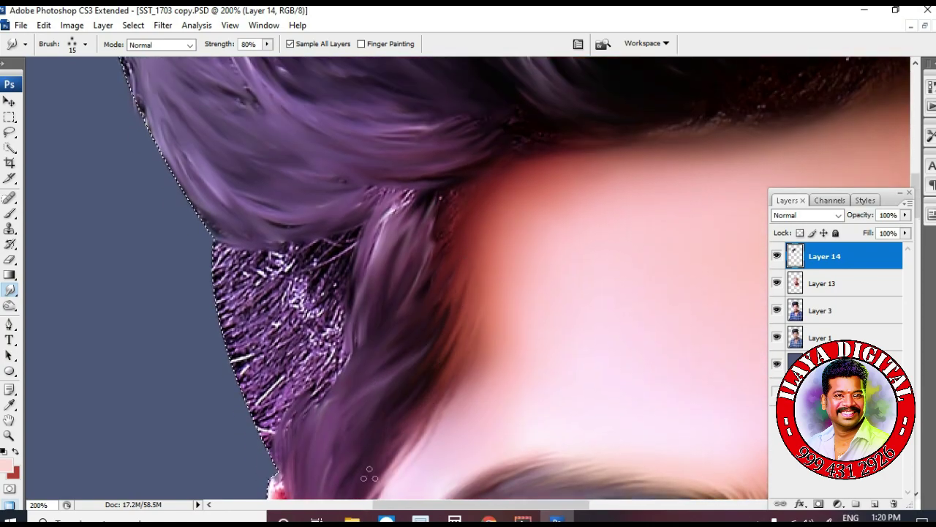
Refine the strands of the left temple lock with downward 15 px smudge strokes
scroll(370, 474, up, 1)
scroll(369, 474, down, 2)
drag(430, 172, 398, 223)
drag(361, 253, 338, 310)
drag(361, 281, 338, 340)
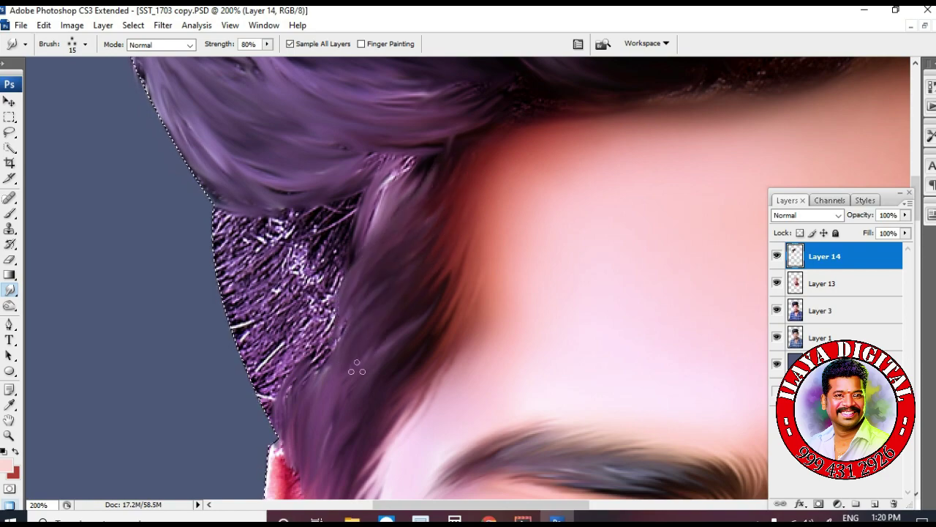
Smudge the short side hair above the left ear, enlarging the brush to 25 px for its outer part
scroll(357, 367, up, 4)
drag(380, 249, 297, 336)
drag(417, 225, 336, 263)
scroll(329, 252, down, 5)
key(bracketright)
key(bracketright)
drag(304, 216, 253, 348)
drag(234, 205, 253, 329)
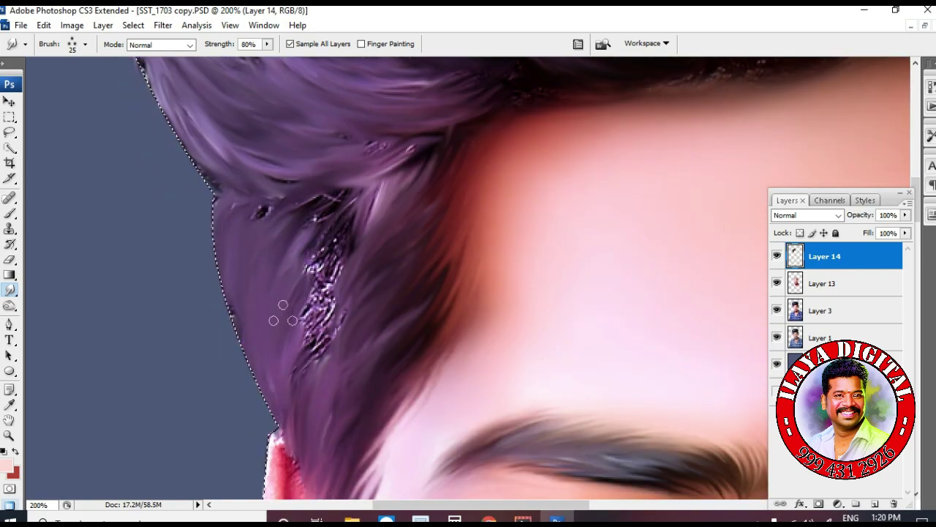
Blend the remaining rough patches between the left side hair, temple lock and purple sweep with the 25 px brush
scroll(288, 318, up, 6)
drag(424, 223, 286, 326)
drag(399, 216, 310, 269)
scroll(309, 269, down, 5)
drag(413, 176, 286, 251)
drag(398, 201, 304, 285)
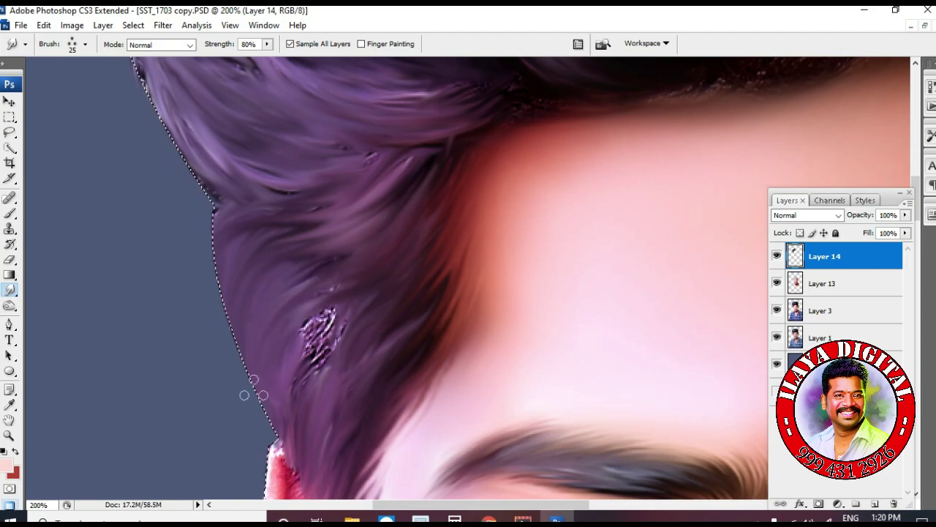
drag(365, 299, 300, 354)
scroll(333, 314, down, 2)
drag(354, 205, 308, 300)
drag(355, 204, 281, 270)
Smudge the upper strands of the left purple curls with a 20 px brush
scroll(330, 313, up, 8)
key(bracketleft)
drag(340, 353, 433, 341)
scroll(434, 339, up, 5)
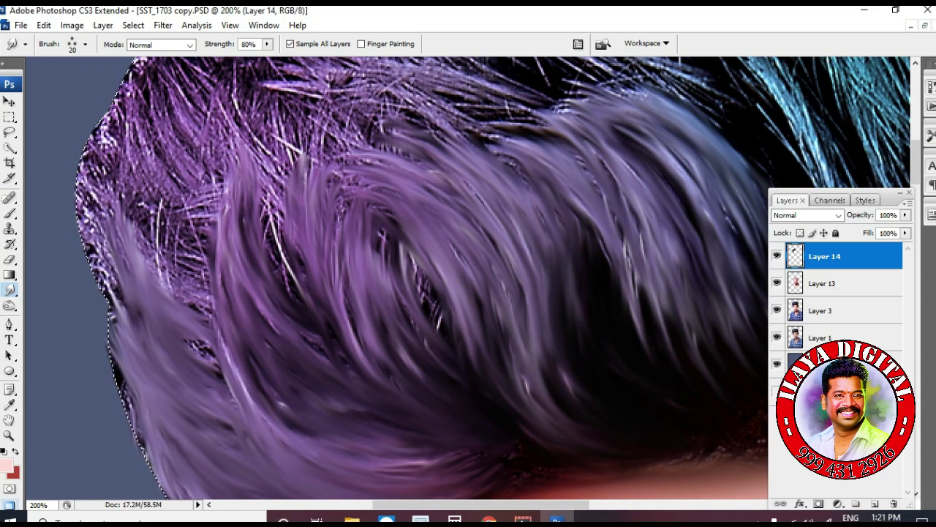
Smudge the teal hair on the right side up to the crown with a 30 px brush at 80% strength
key(ctrl+minus)
key(ctrl+minus)
key(bracketright)
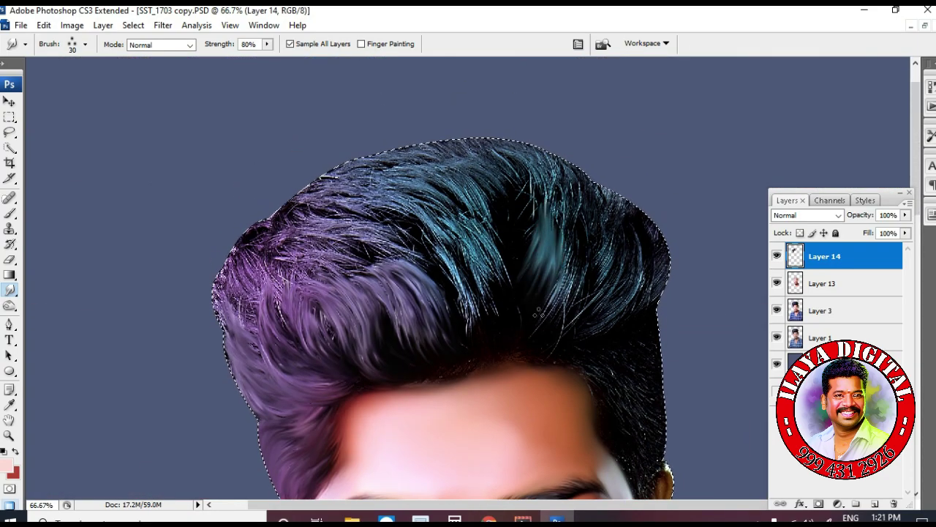
drag(562, 311, 581, 279)
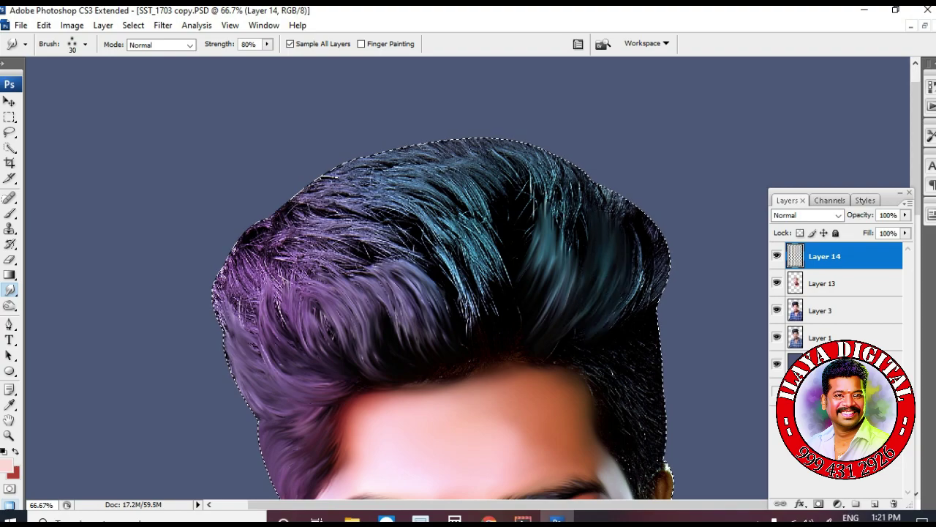
scroll(625, 254, up, 1)
drag(491, 183, 550, 226)
mouse_move(494, 179)
mouse_down()
mouse_move(533, 188)
mouse_move(559, 174)
mouse_up()
scroll(509, 168, down, 3)
scroll(446, 168, up, 1)
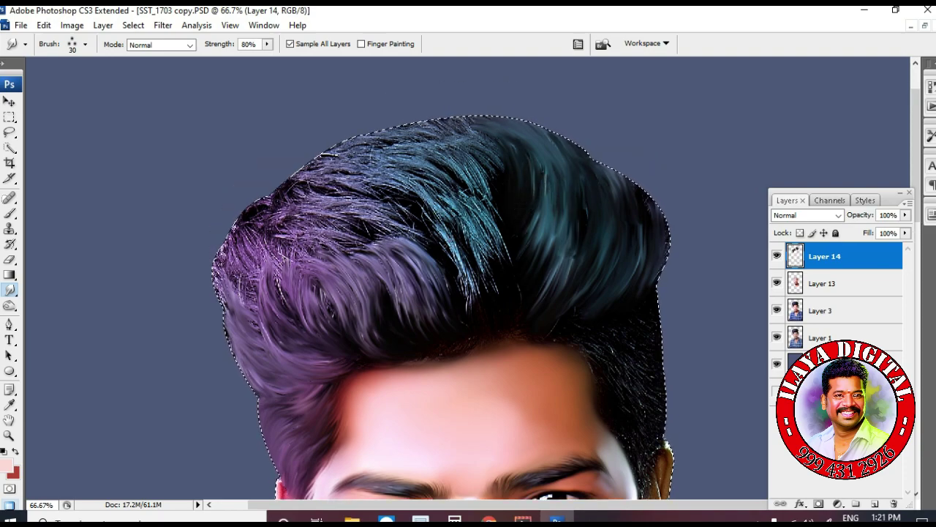
Smudge the central teal lock down toward the forehead, lowering the strength to 70%
mouse_move(448, 212)
mouse_down()
mouse_move(479, 290)
mouse_move(498, 265)
mouse_up()
mouse_move(476, 200)
mouse_down()
mouse_move(506, 263)
mouse_move(485, 281)
mouse_up()
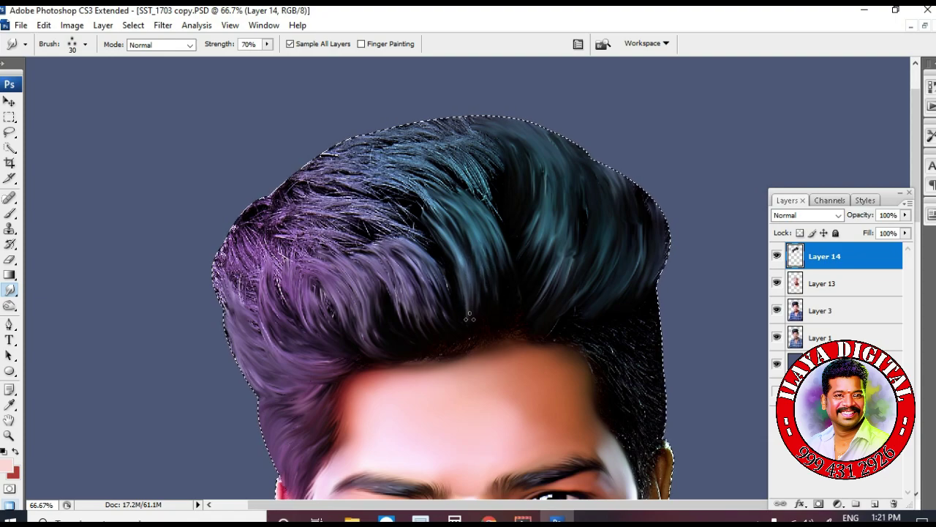
scroll(472, 220, up, 2)
drag(441, 226, 493, 257)
Smudge the blue and purple strands across the top of the hair with a 25 px brush at 70% strength
key(ctrl+plus)
mouse_move(200, 257)
mouse_down()
mouse_move(358, 210)
mouse_move(358, 188)
mouse_up()
key(bracketleft)
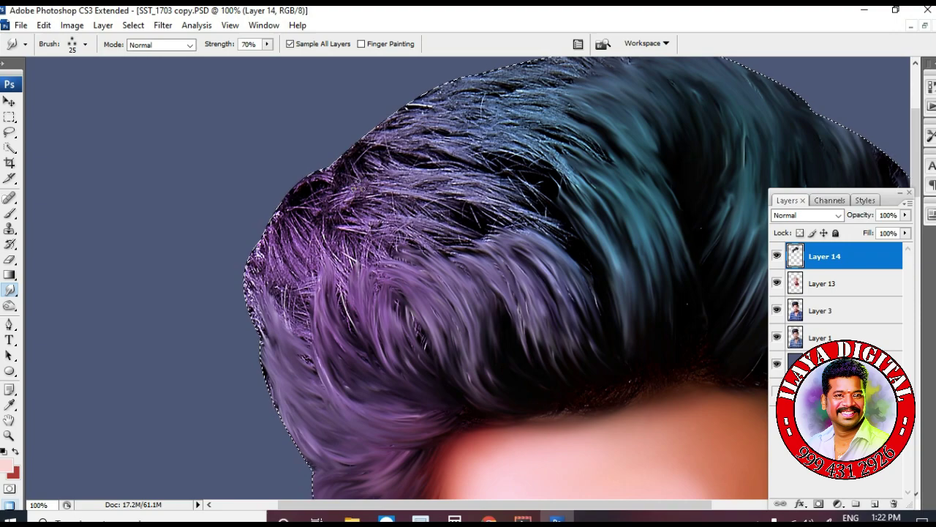
scroll(468, 124, up, 2)
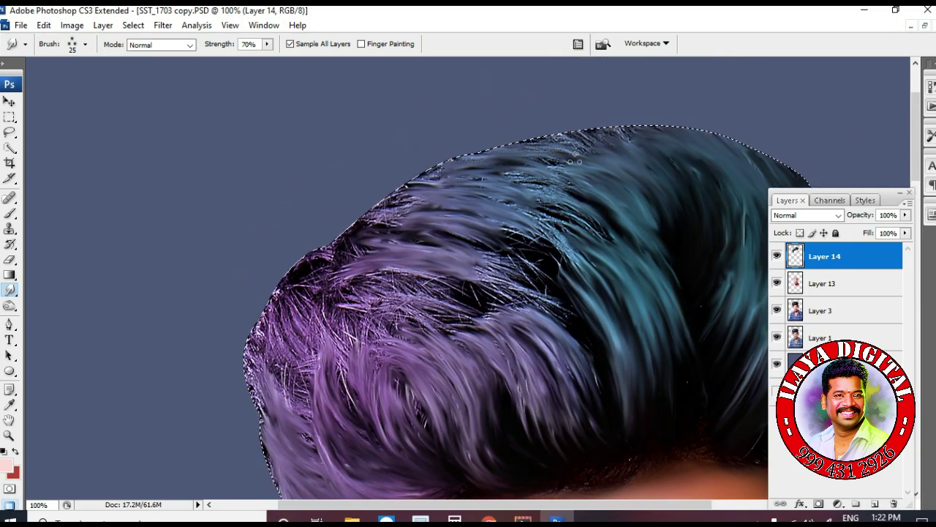
scroll(556, 219, down, 2)
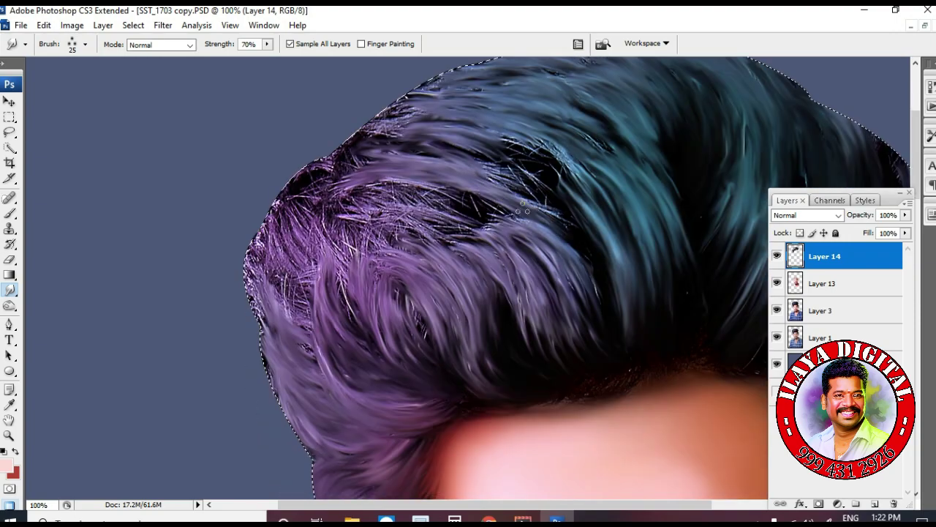
scroll(578, 135, up, 1)
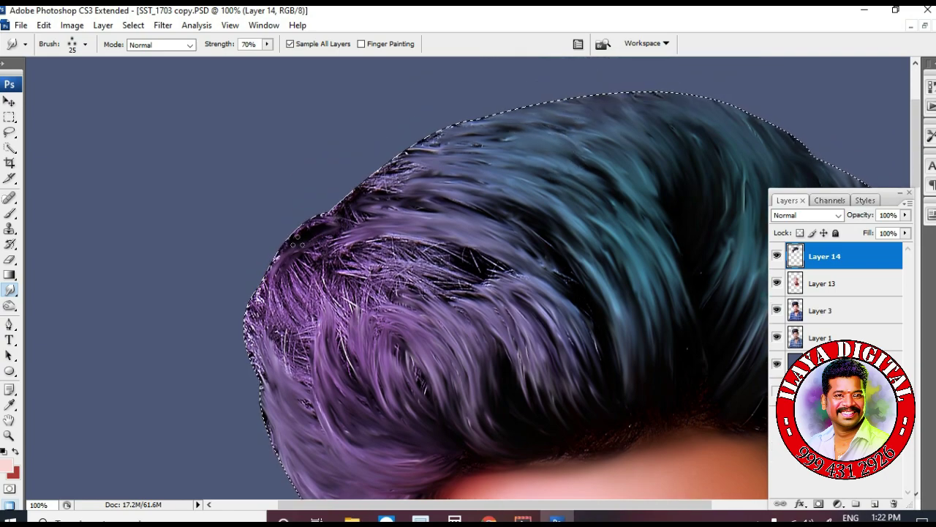
Smudge the purple hair inside the left outline, the curl and the strands just above it
scroll(368, 164, down, 3)
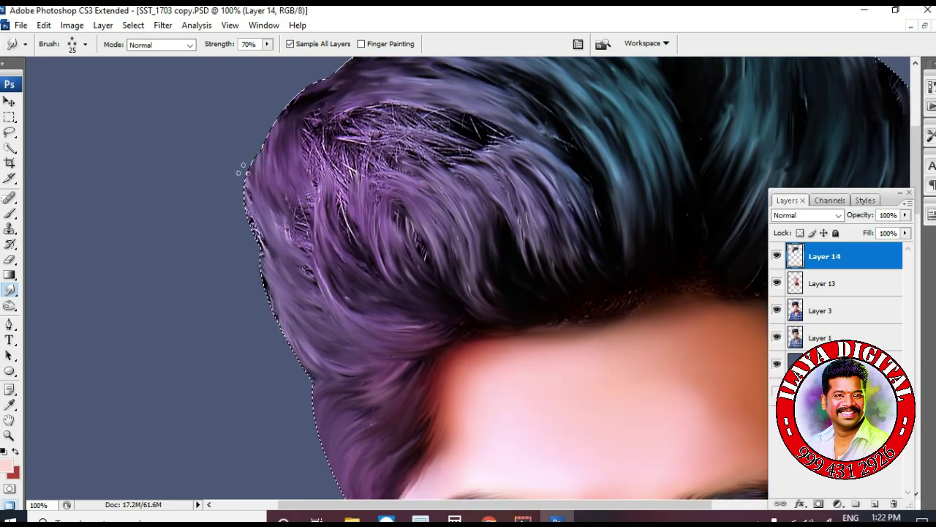
scroll(311, 157, up, 1)
drag(324, 176, 362, 292)
drag(392, 252, 440, 346)
drag(335, 170, 444, 173)
drag(357, 159, 468, 175)
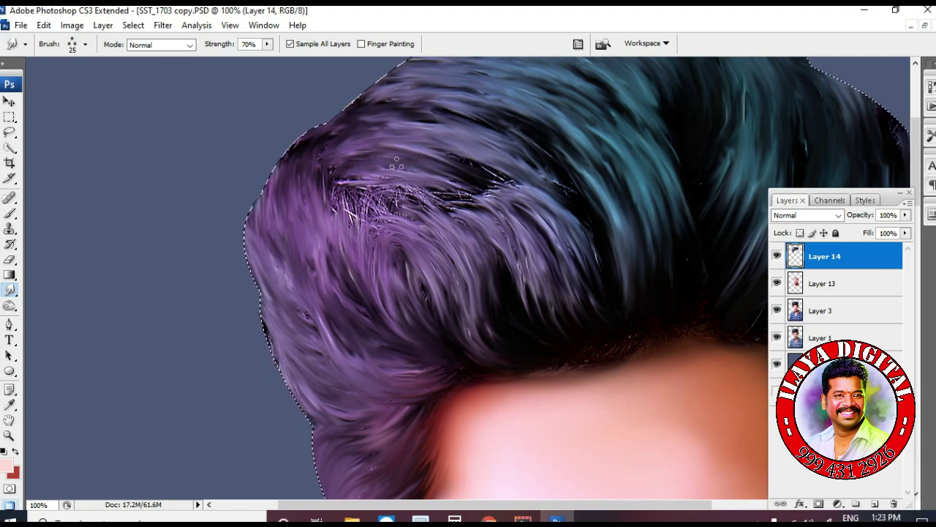
Smudge the remaining rough purple strands between the curl and the crown to join the finished locks
drag(360, 197, 434, 230)
drag(419, 196, 506, 192)
drag(425, 165, 518, 208)
drag(489, 149, 572, 193)
drag(418, 113, 545, 157)
drag(573, 213, 596, 265)
drag(329, 174, 353, 222)
drag(353, 181, 406, 259)
scroll(387, 227, down, 2)
drag(363, 117, 409, 130)
scroll(410, 175, down, 2)
scroll(409, 176, right, 8)
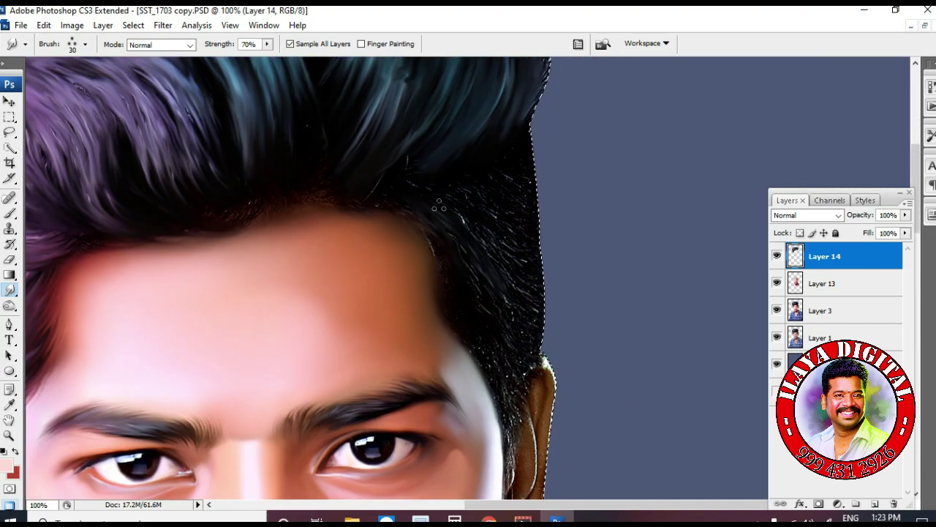
Smudge the short hair above the ear and along the temple at 70% strength, starting with a 35 px brush
key(bracketright)
drag(505, 205, 528, 272)
drag(463, 239, 511, 350)
drag(532, 284, 539, 351)
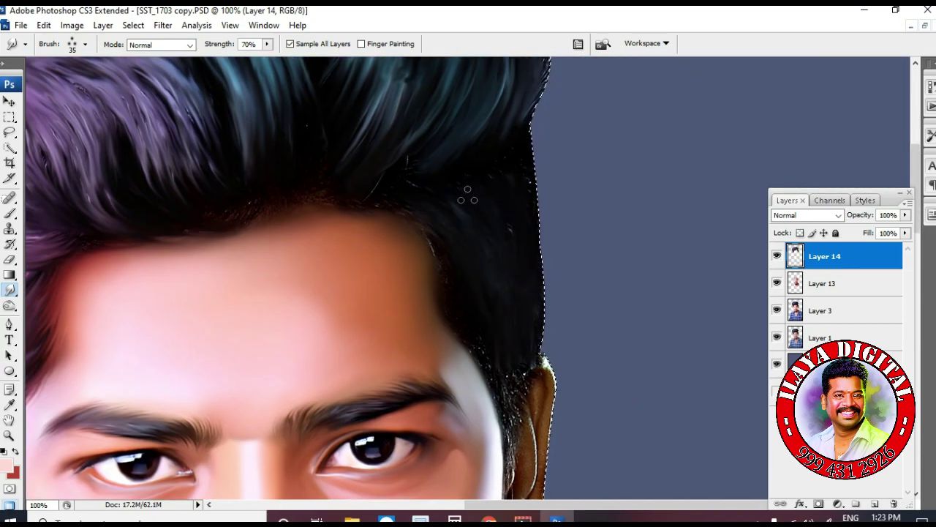
scroll(467, 196, down, 5)
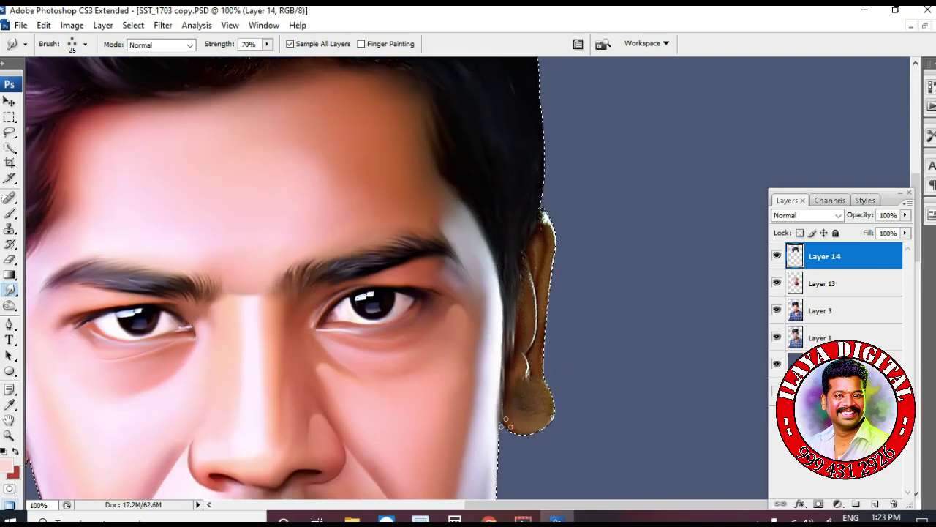
scroll(522, 216, up, 4)
key(bracketleft)
scroll(488, 306, down, 1)
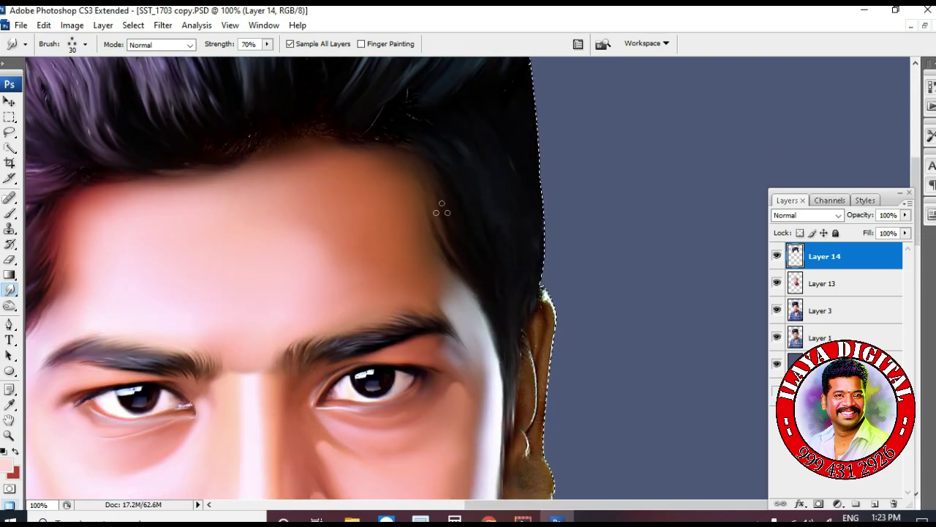
scroll(463, 240, up, 3)
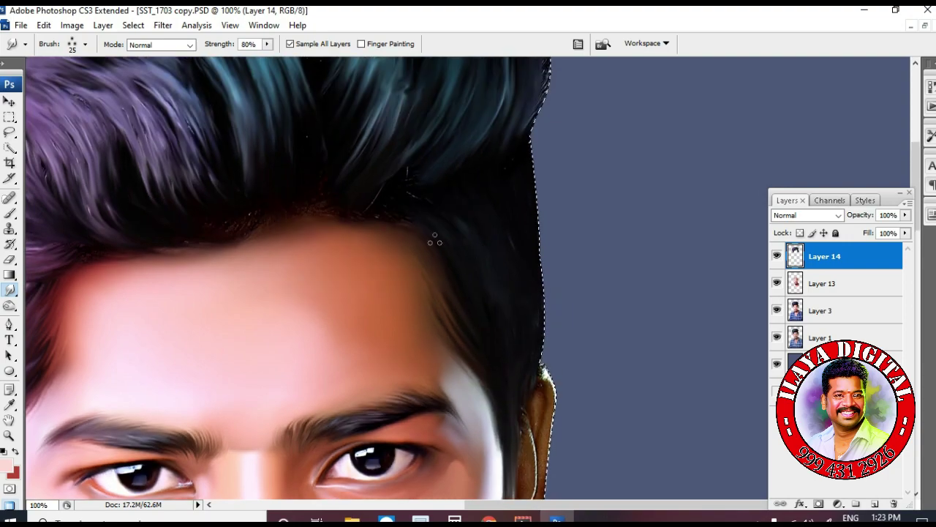
Smudge the purple hair's forehead edge with a 20 px brush at 70% strength, pulling fine curved strands onto the skin
mouse_move(183, 259)
mouse_down()
mouse_move(527, 220)
mouse_move(365, 272)
mouse_up()
key(7)
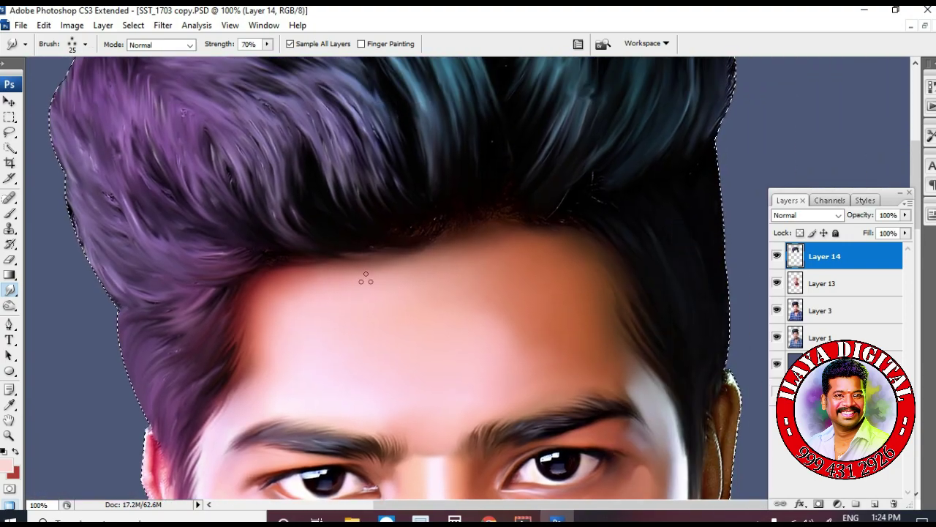
key(ctrl+plus)
drag(464, 203, 286, 333)
scroll(371, 260, down, 1)
key(bracketleft)
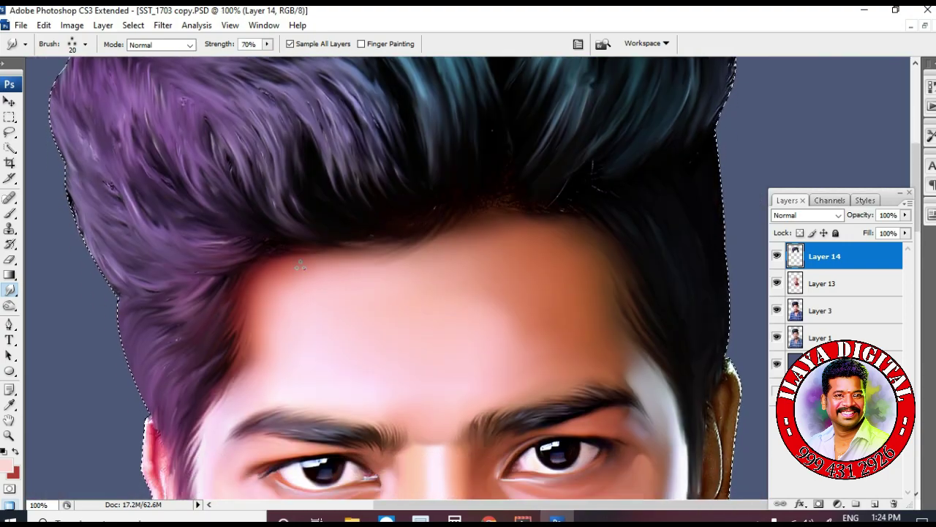
drag(237, 300, 283, 348)
scroll(414, 302, down, 1)
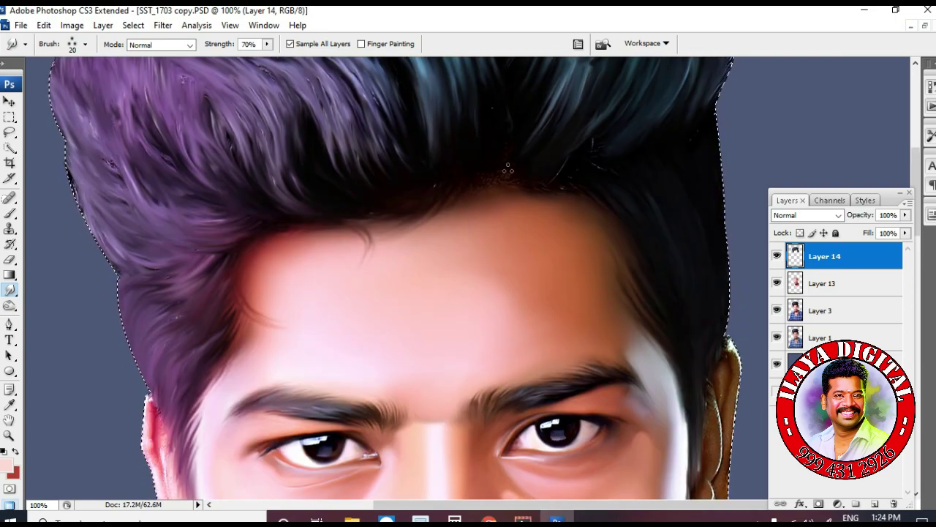
Smudge the central hairline and the stray hairs above it with a 25 px brush
scroll(468, 256, up, 3)
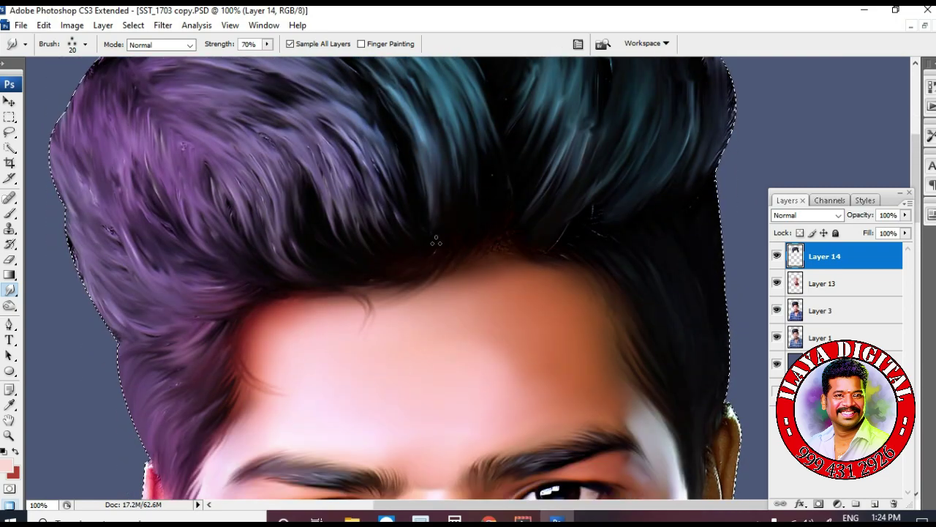
key(bracketright)
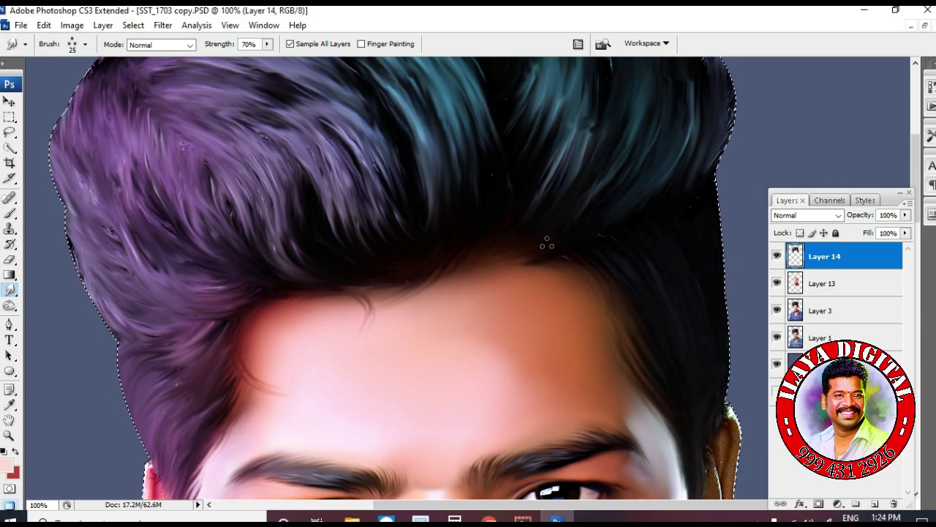
key(ctrl+minus)
key(ctrl+minus)
key(ctrl+minus)
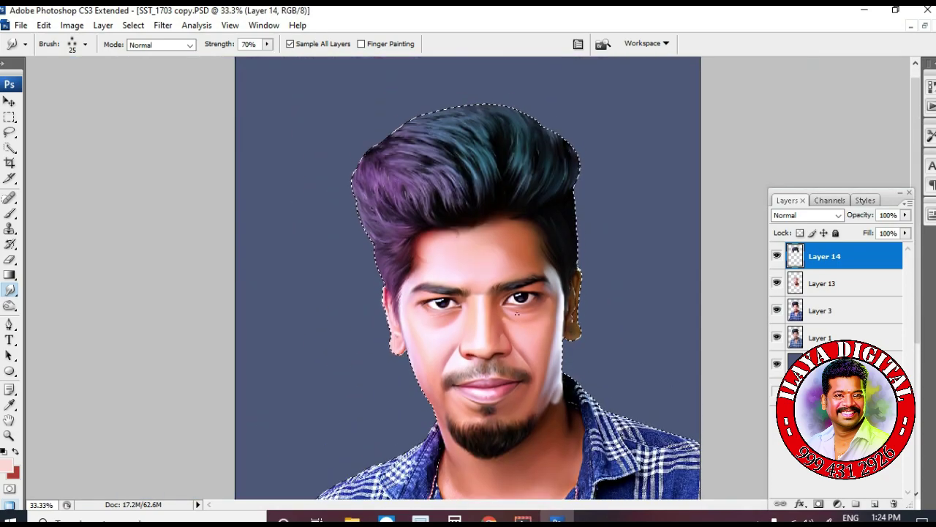
Create a new empty layer above the smudged hair for the drawn strands
key(ctrl+shift+alt+n)
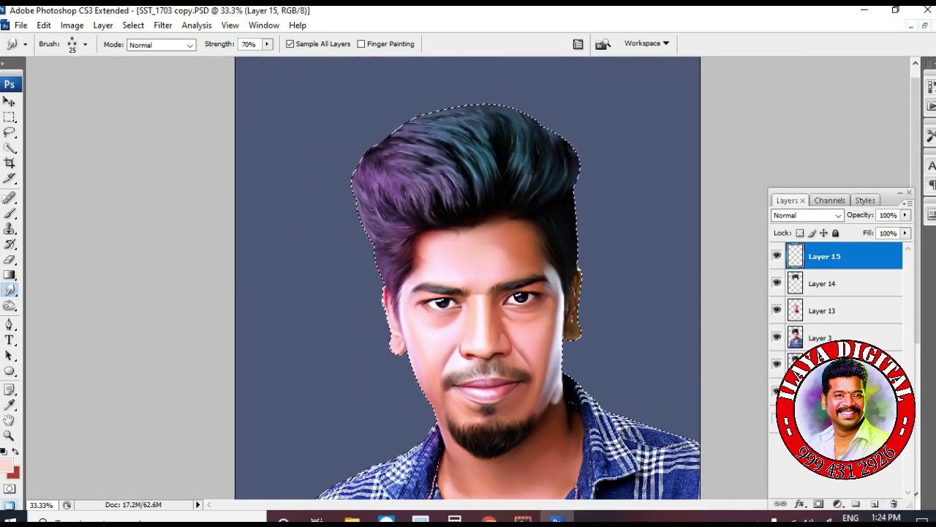
key(p)
key(z)
drag(360, 148, 528, 277)
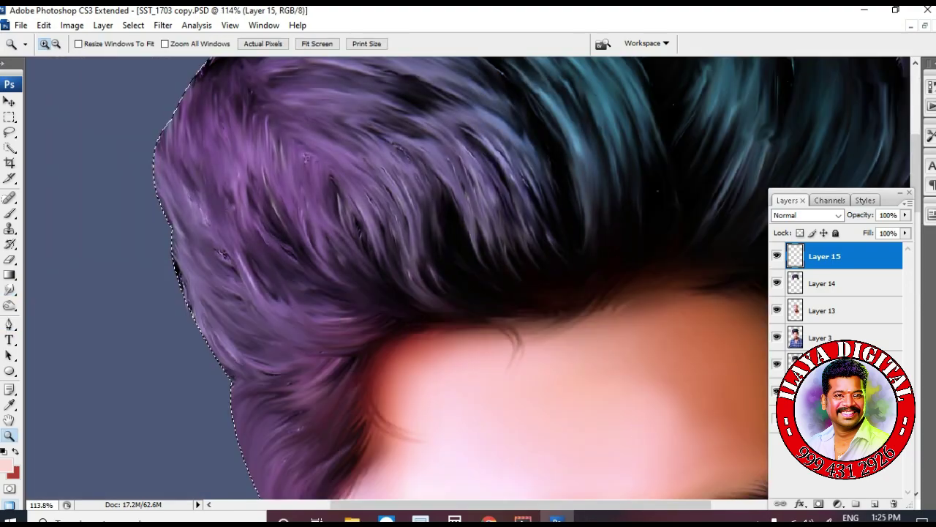
key(b)
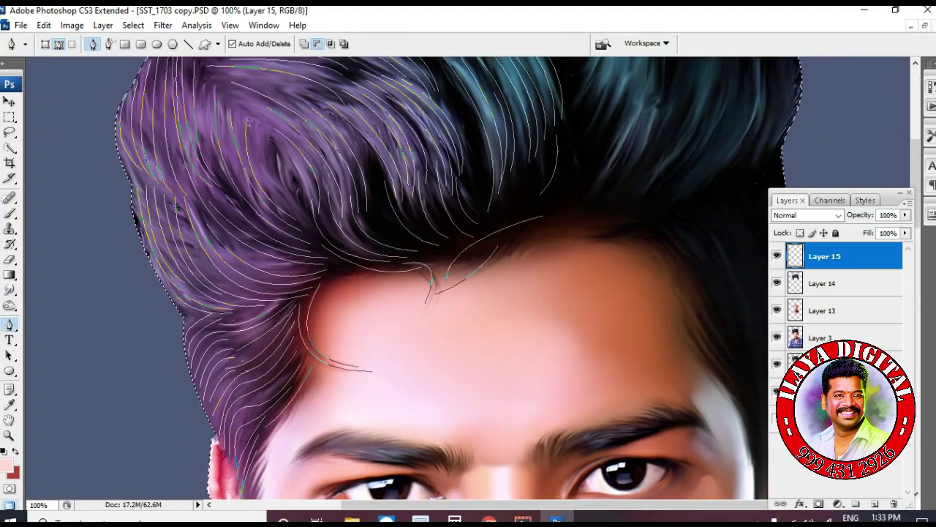
Set the foreground colour to a light purple and stroke the strand paths over the purple hair
key(i)
click(8, 466)
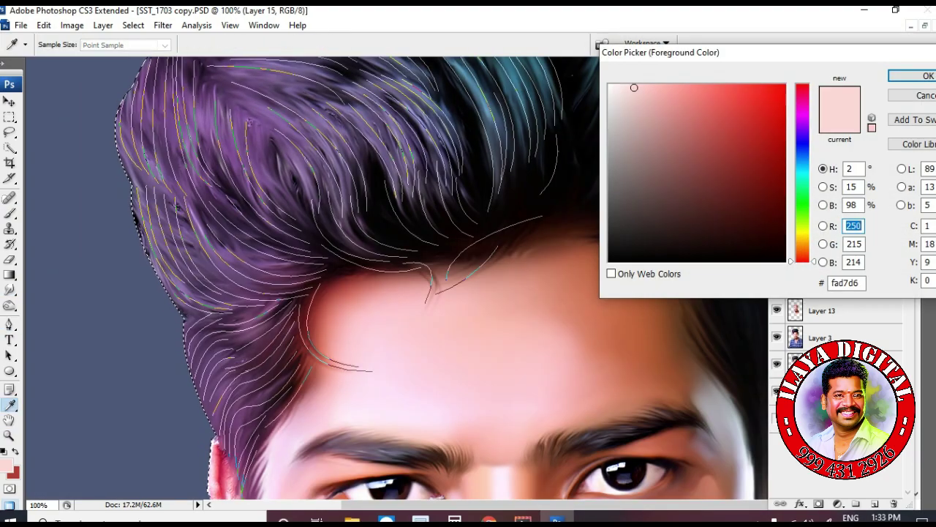
click(247, 133)
click(690, 87)
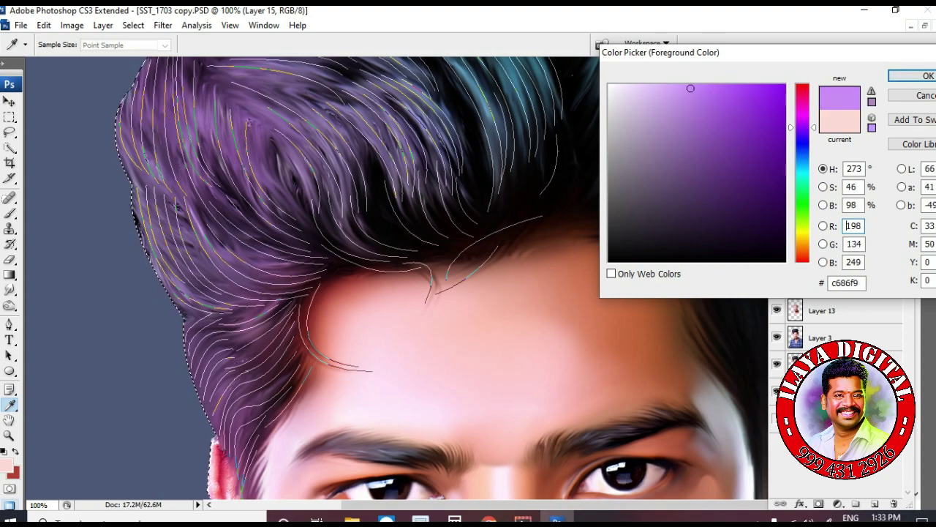
click(675, 86)
key(Return)
right_click(546, 199)
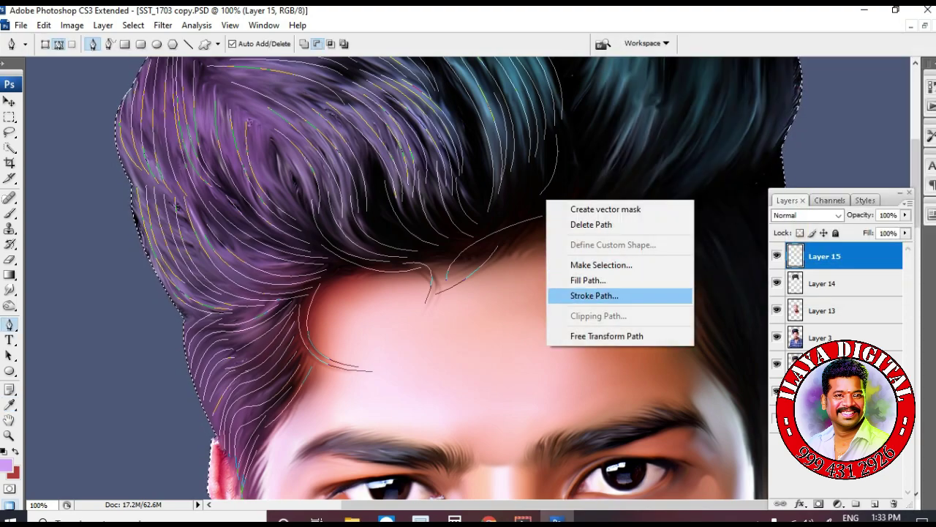
click(607, 294)
key(Return)
key(ctrl+minus)
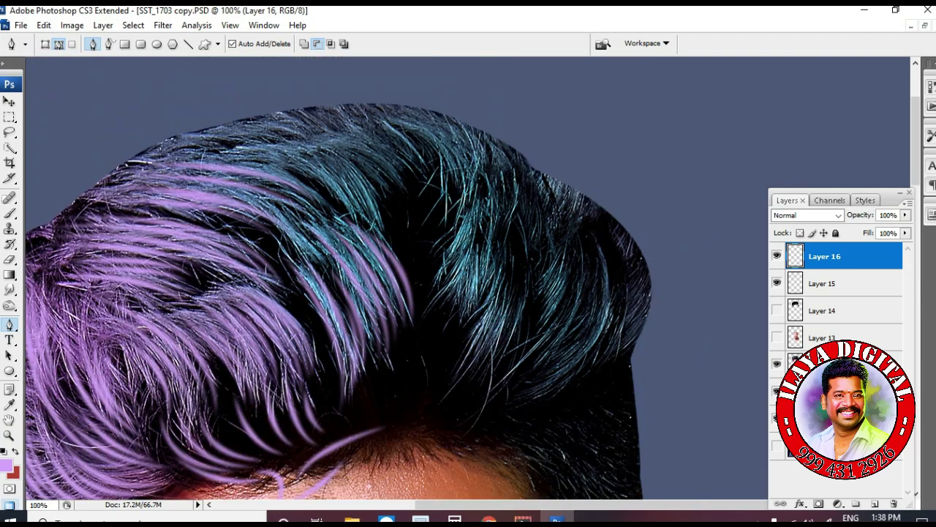
Draw curved Pen paths along the outer edge and lower strands of the teal lock
scroll(468, 278, down, 3)
click(586, 129)
drag(631, 293, 571, 391)
key(Escape)
click(596, 173)
drag(507, 341, 354, 382)
key(Escape)
drag(446, 343, 508, 309)
drag(533, 231, 566, 167)
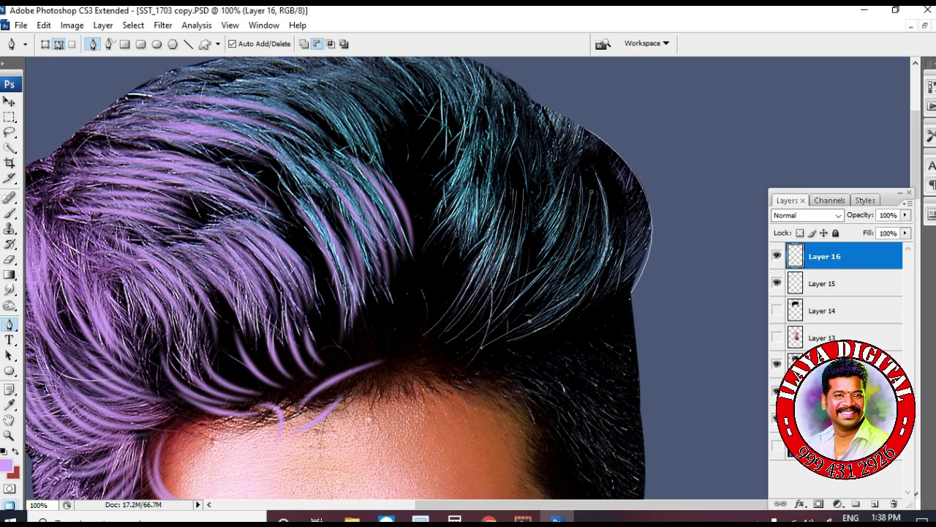
Add curved strand paths through the upper and outer part of the teal lock, following the hair's flow
click(572, 160)
drag(537, 241, 516, 265)
click(588, 140)
drag(604, 272, 571, 314)
click(617, 159)
drag(626, 260, 605, 301)
click(533, 101)
drag(535, 201, 515, 246)
drag(613, 168, 626, 208)
click(544, 113)
drag(543, 191, 523, 228)
click(556, 112)
Trace strand paths from the crown down through the teal hair and at the lock's lower tip
click(478, 64)
drag(511, 155, 490, 205)
key(Escape)
click(494, 68)
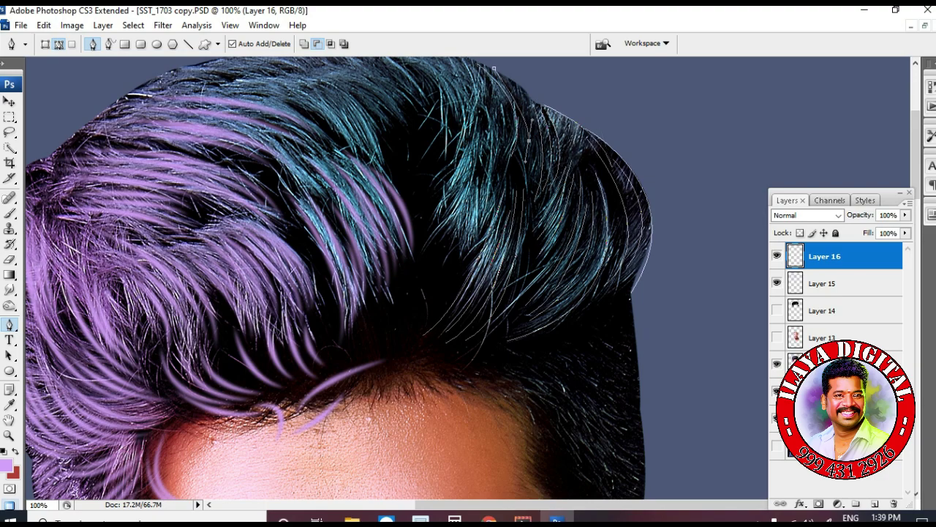
drag(520, 151, 502, 202)
key(Escape)
drag(438, 308, 481, 331)
click(481, 332)
scroll(480, 332, up, 2)
scroll(480, 332, down, 1)
click(340, 112)
key(ctrl+z)
drag(453, 168, 373, 143)
key(ctrl+z)
Trace long paths from the top of the hair over the crown and down into the teal side
click(340, 112)
drag(571, 168, 631, 257)
key(Escape)
click(400, 110)
drag(535, 162, 556, 221)
key(Escape)
Trace the hair's upper outline from the purple side and a strand curving down into the teal middle
click(340, 112)
click(152, 171)
drag(372, 110, 452, 127)
key(Escape)
click(246, 155)
drag(389, 220, 404, 266)
key(Escape)
Add strand paths across the blue crown and down the dark parting toward the forehead
click(339, 144)
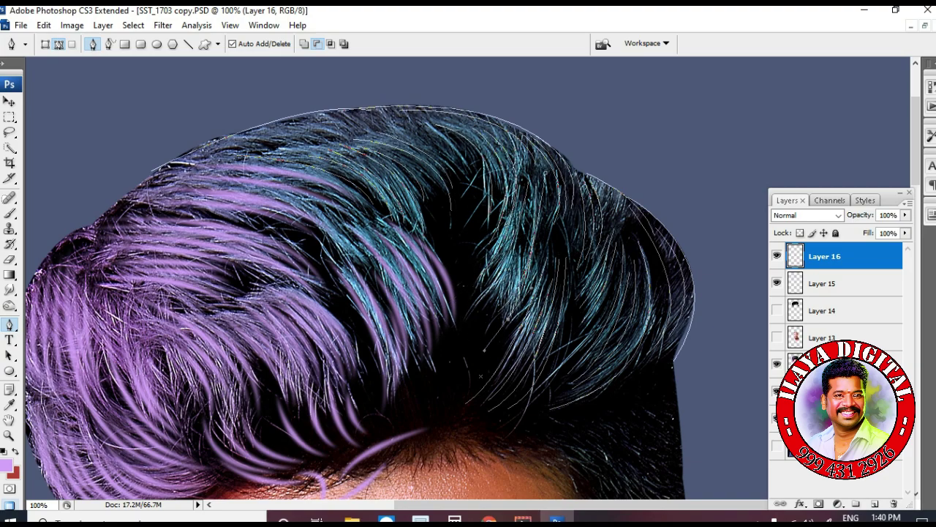
click(465, 403)
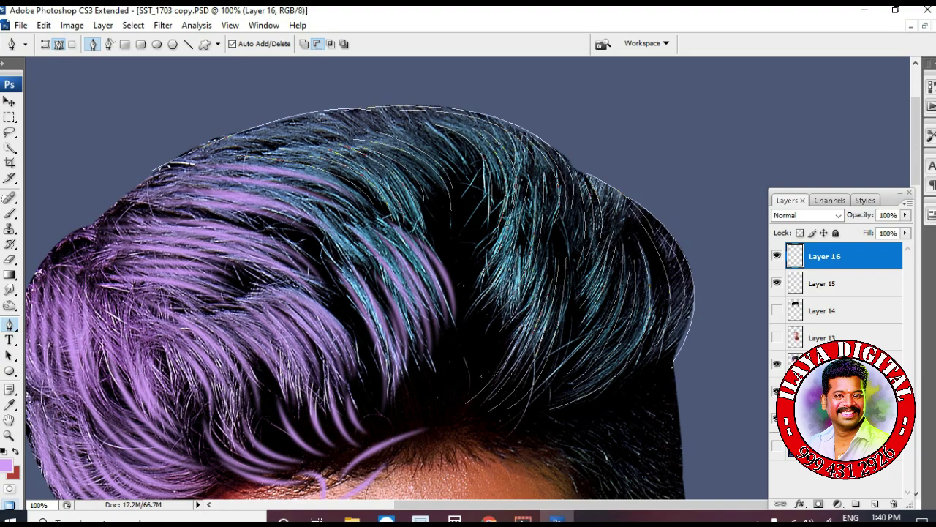
key(Escape)
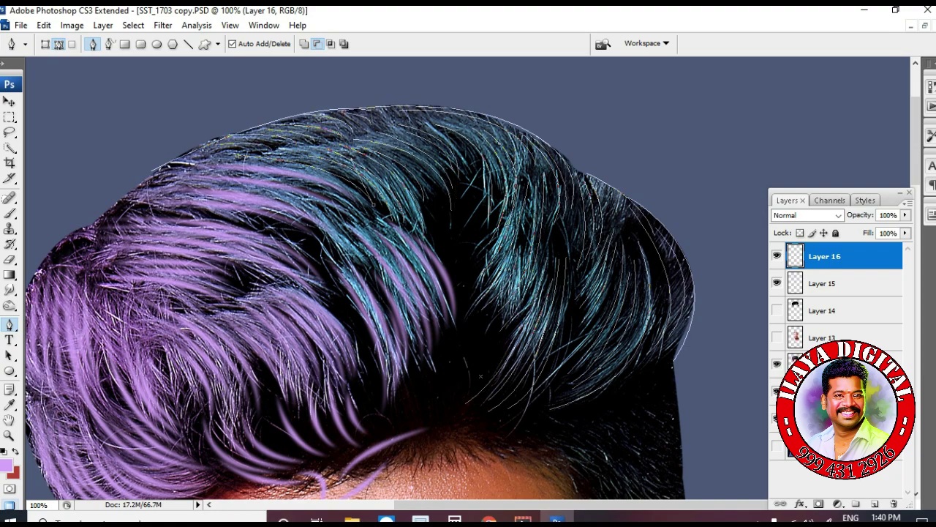
scroll(468, 293, down, 3)
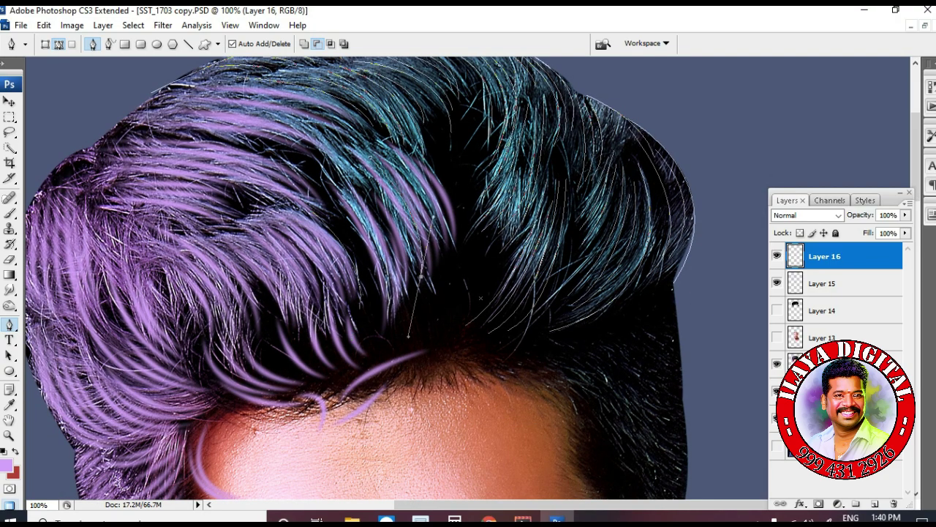
scroll(468, 278, up, 3)
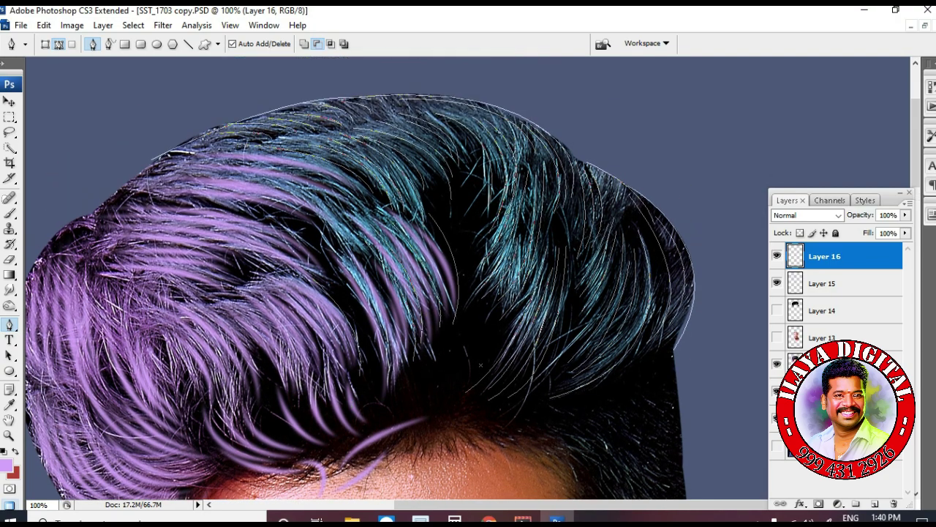
Draw curved strand paths through the dark side hair from the forehead hairline down toward the ear
scroll(481, 376, down, 9)
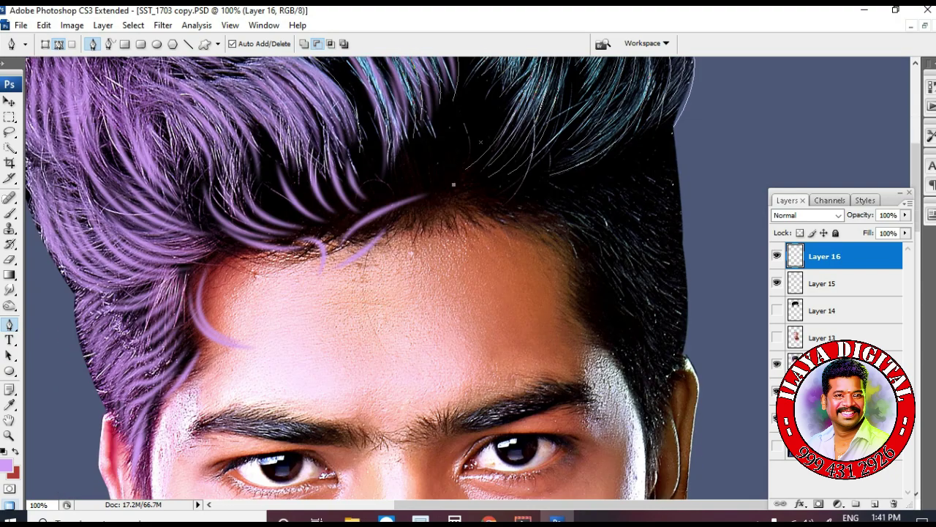
scroll(480, 376, right, 5)
drag(536, 252, 542, 282)
click(527, 376)
drag(474, 306, 488, 349)
click(417, 209)
click(537, 362)
click(434, 199)
drag(492, 290, 491, 339)
click(540, 336)
key(Escape)
drag(504, 284, 503, 298)
key(Escape)
Add strand paths along the temple edge and down to the hair in front of the ear
click(480, 186)
drag(517, 267, 511, 293)
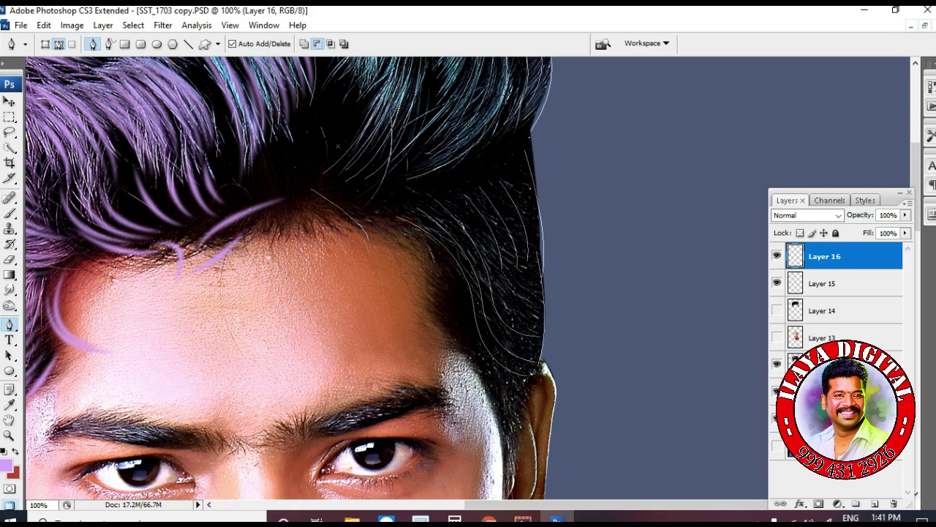
drag(536, 325, 565, 333)
scroll(332, 138, down, 3)
click(407, 137)
drag(462, 205, 462, 259)
click(444, 178)
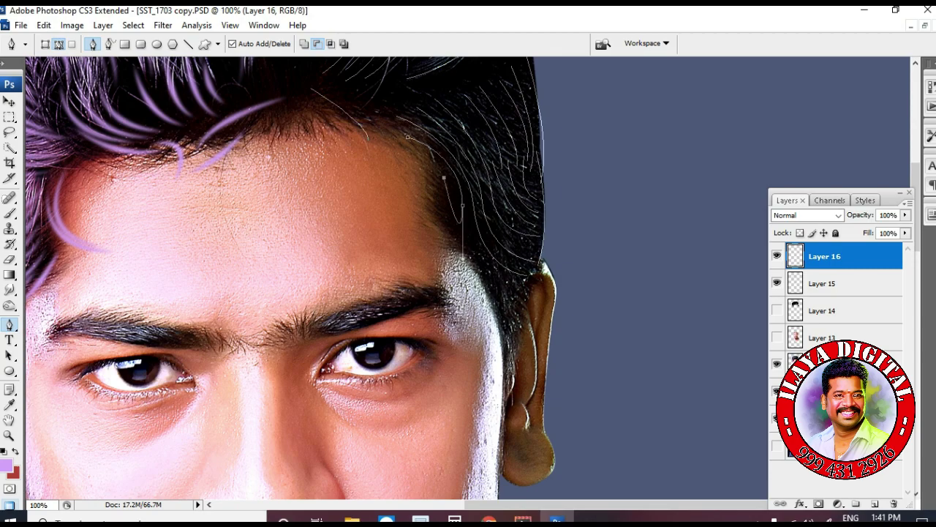
drag(522, 285, 558, 263)
key(Escape)
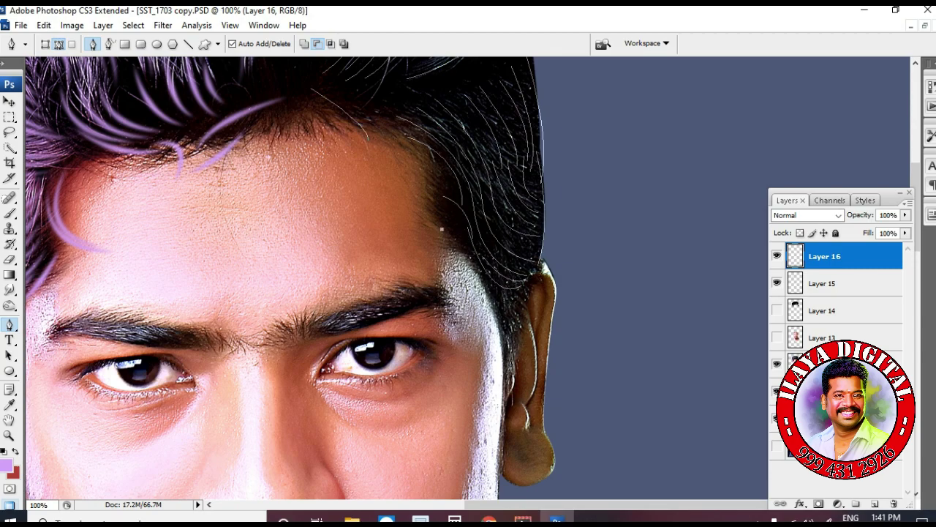
Set the foreground colour to light cyan and stroke the strand paths over the teal and side hair
scroll(338, 253, up, 5)
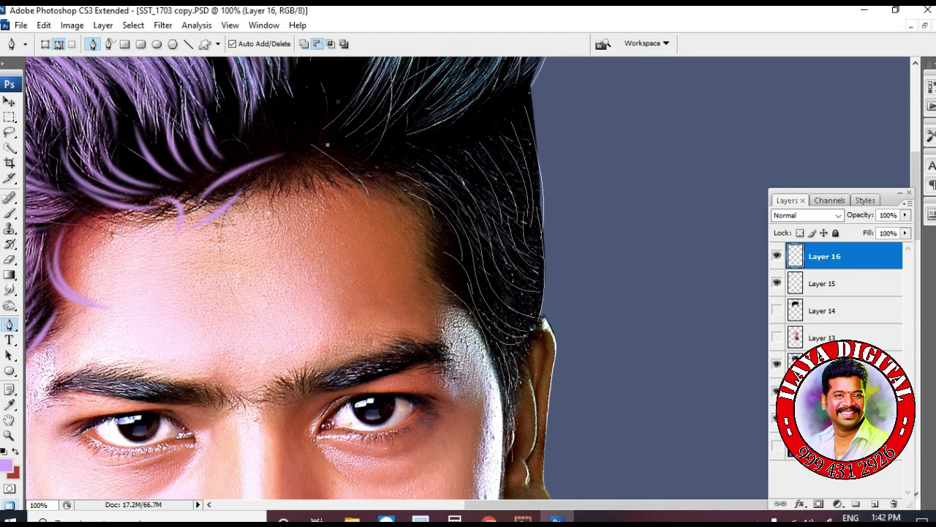
key(ctrl+minus)
key(ctrl+minus)
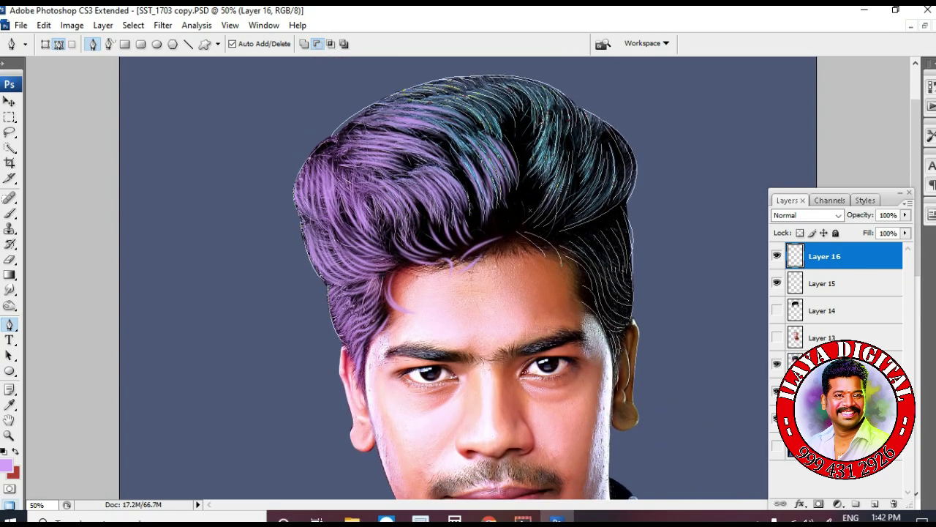
click(7, 465)
key(Return)
key(p)
right_click(550, 151)
click(574, 243)
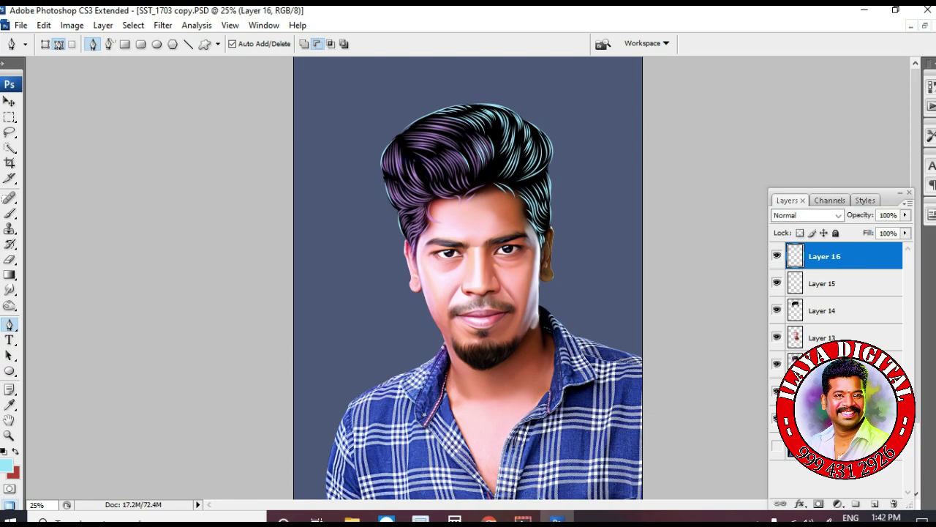
Soften the cyan strand layer with a blur filter and recolour its strands purple with Hue/Saturation
click(163, 24)
mouse_move(171, 163)
click(356, 215)
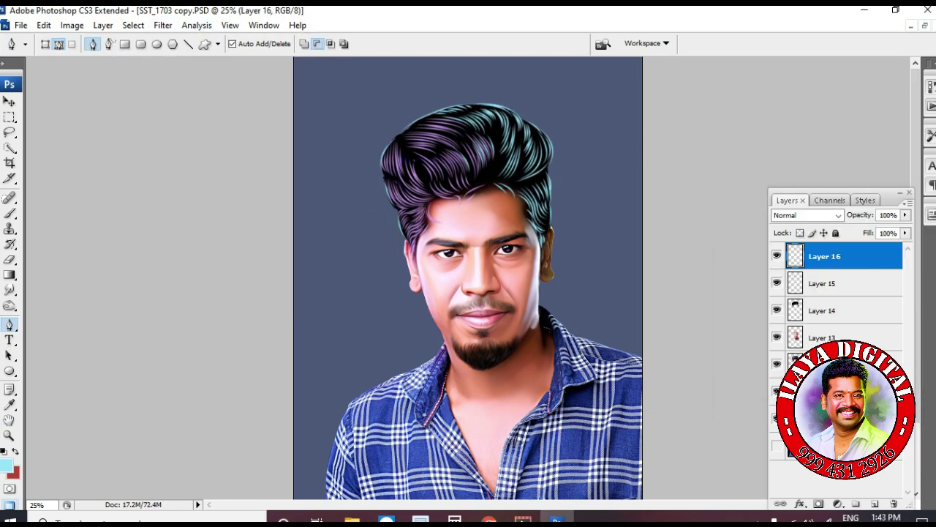
key(ctrl+u)
mouse_move(747, 306)
mouse_down()
mouse_move(678, 306)
mouse_move(747, 306)
mouse_up()
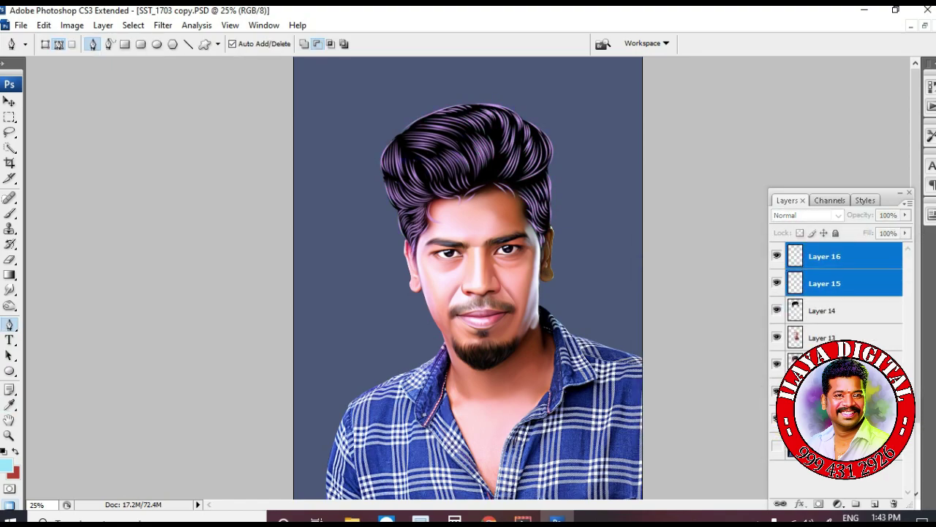
Merge the two strand layers and try a black-to-white linear Gradient Overlay at 90° on the result
click(800, 503)
click(834, 459)
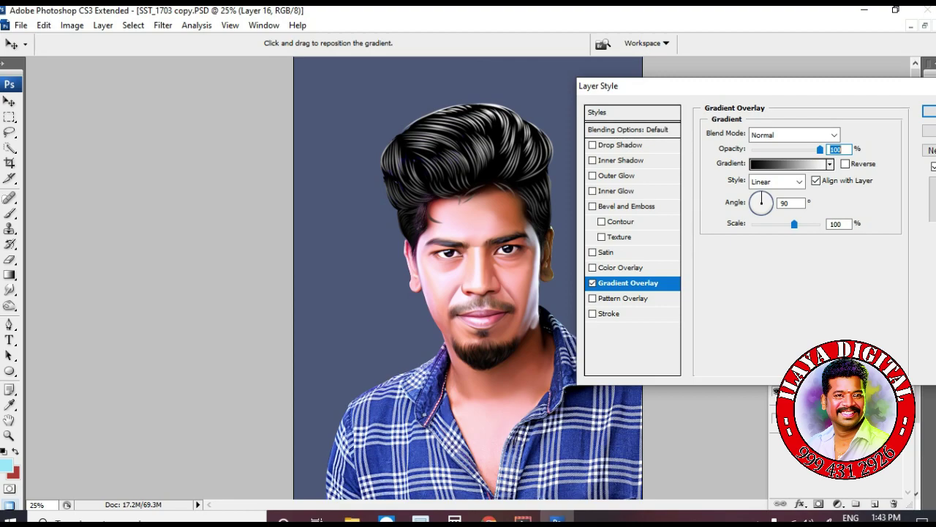
key(Return)
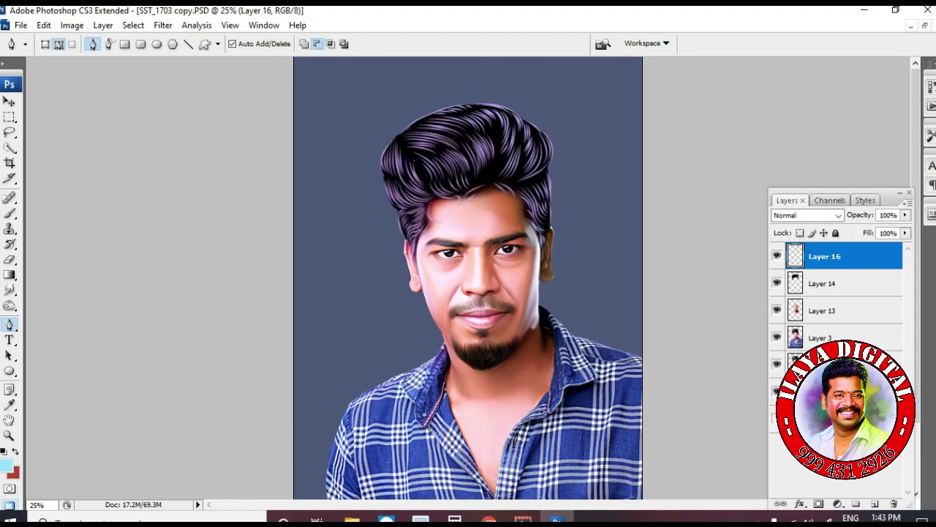
Activate the Burn tool with Midtones at 50% exposure on Layer 14 for the hair beside the temple
key(z)
drag(388, 187, 493, 277)
scroll(468, 278, up, 1)
click(825, 283)
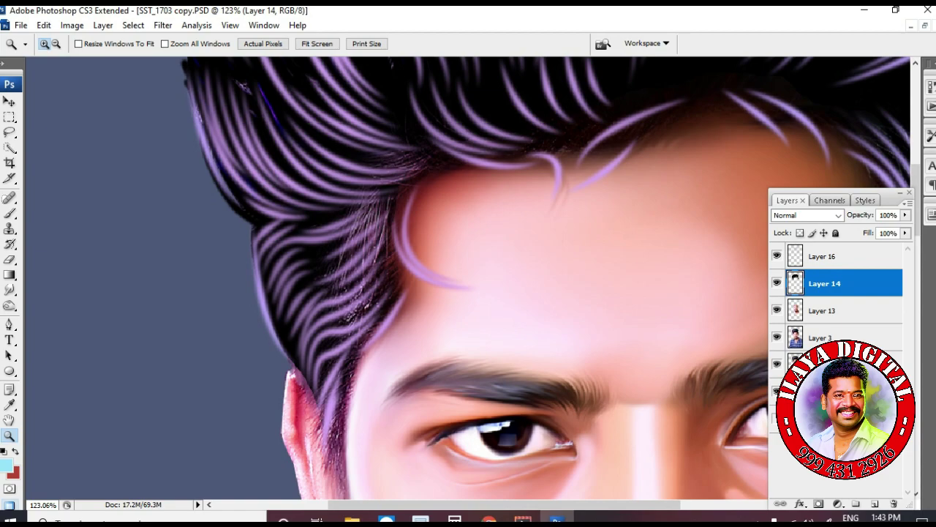
key(o)
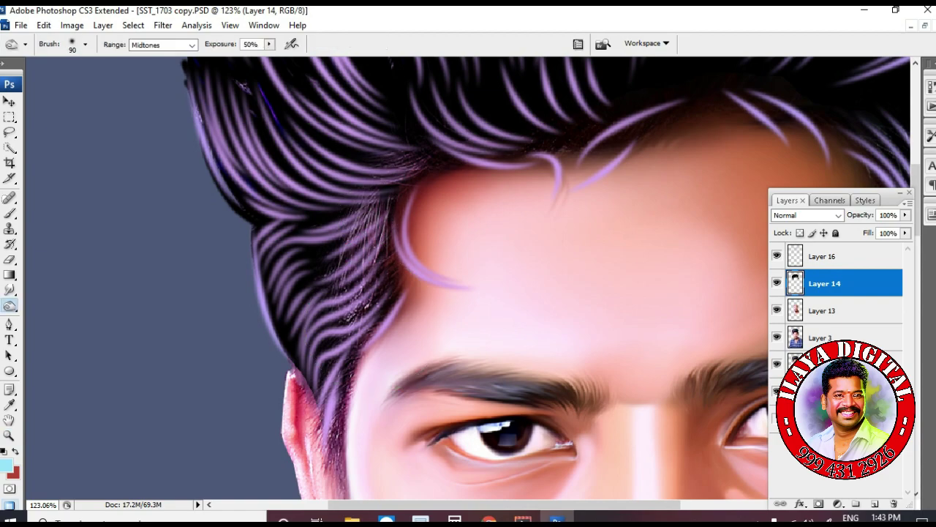
key(ctrl+minus)
key(ctrl+minus)
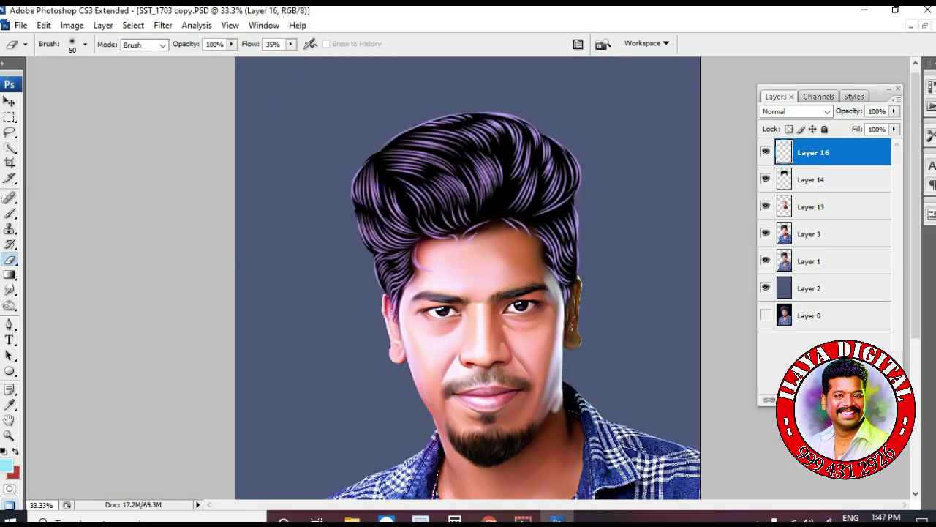
Give the Layer 16 hair strands a Gradient Overlay and set the gradient's start stop to magenta purple
click(788, 399)
click(834, 359)
click(720, 190)
double_click(656, 345)
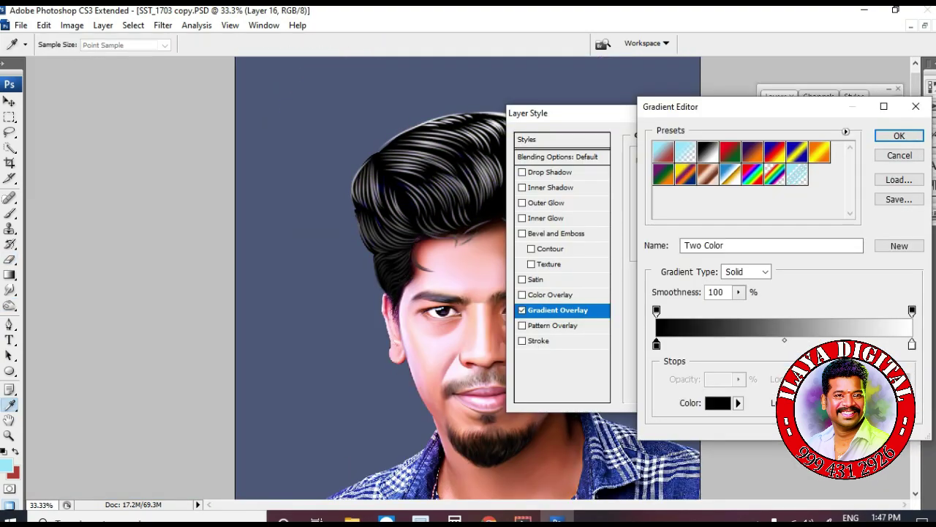
click(802, 114)
click(764, 91)
click(778, 125)
click(923, 76)
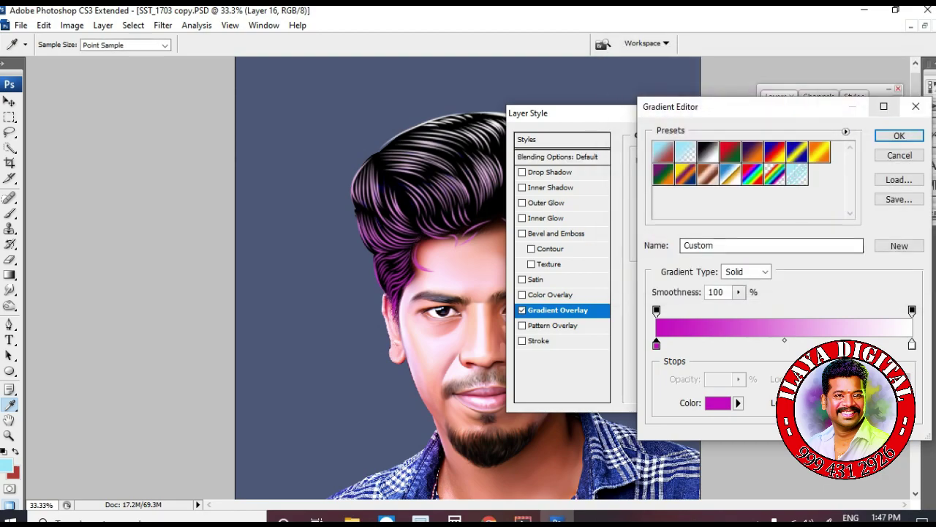
Set the gradient's end stop to bright yellow and accept the purple-to-yellow gradient
double_click(912, 345)
drag(802, 213, 803, 224)
drag(772, 87, 780, 88)
drag(802, 229, 803, 232)
click(923, 76)
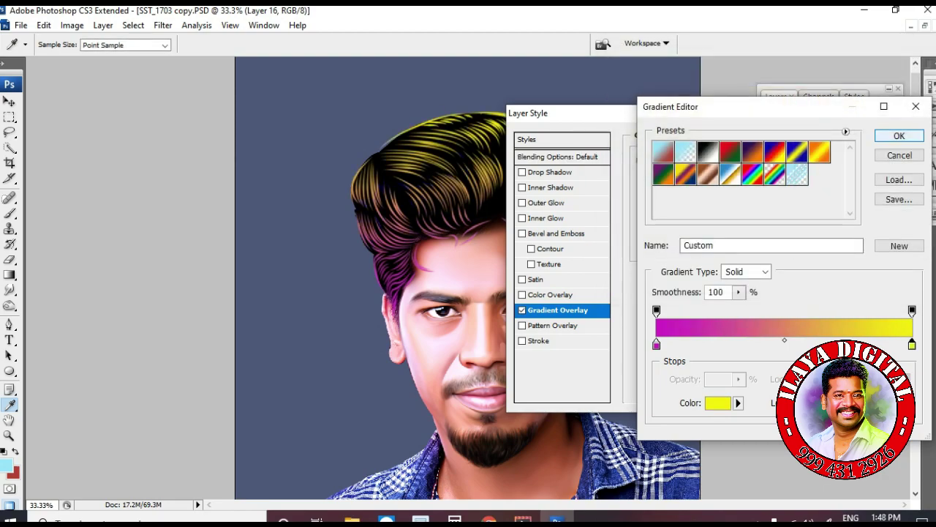
click(899, 132)
Turn the overlay gradient to an angle of 34°, reduce its scale and apply the layer style
drag(680, 114, 769, 166)
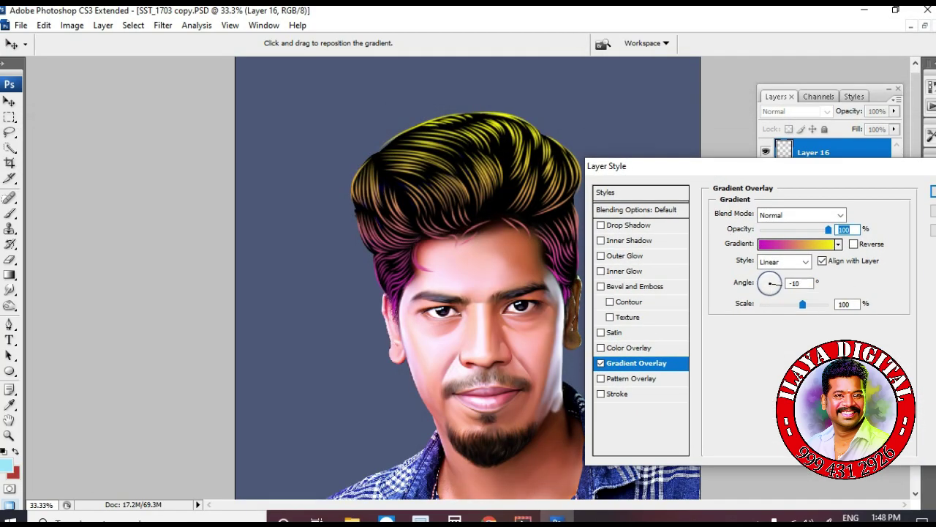
drag(781, 280, 780, 290)
key(Return)
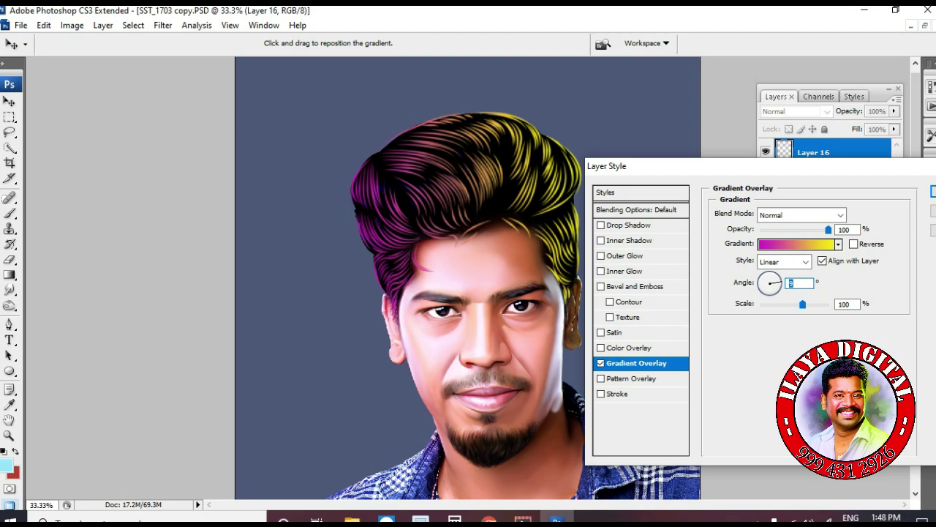
drag(782, 281, 779, 277)
key(Tab)
key(Up)
key(Up)
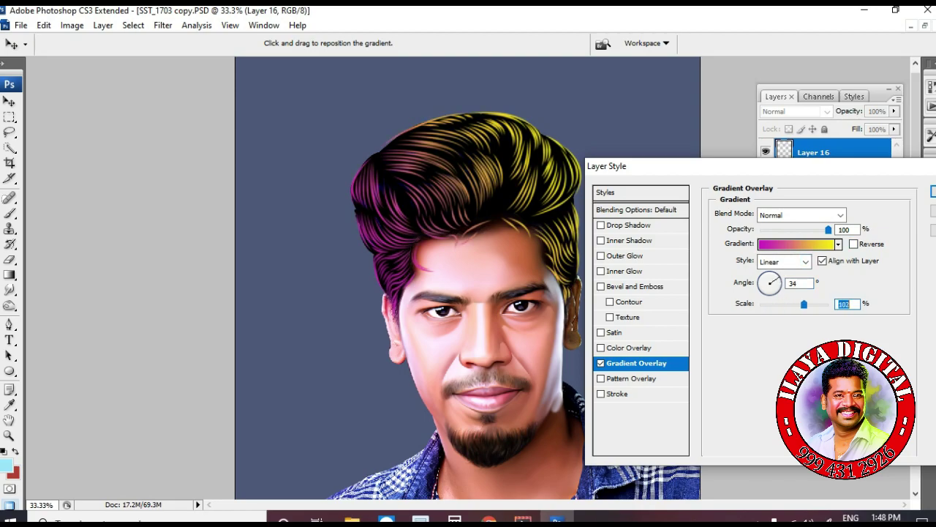
drag(805, 304, 785, 304)
key(Return)
Lower the Layer 16 strands' opacity to 72% and soften them with a Gaussian Blur of 1.3 pixels radius
click(894, 111)
drag(896, 125, 874, 124)
click(163, 25)
mouse_move(171, 163)
click(355, 215)
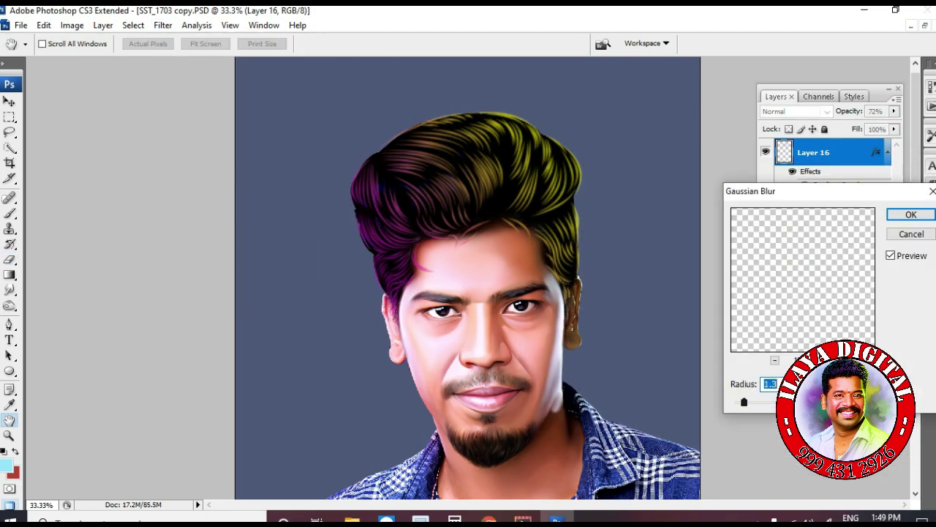
key(Return)
key(ctrl+j)
key(ctrl+z)
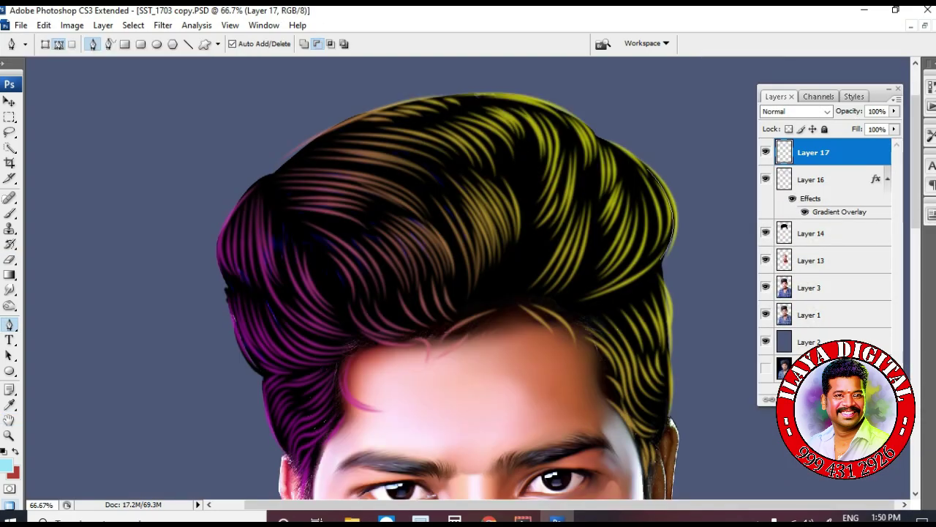
With Layer 17 active, draw curved Pen paths along the crown's yellow outer edge and across the front wave
drag(624, 276, 567, 322)
key(Escape)
drag(596, 146, 597, 210)
key(ctrl+z)
click(629, 223)
key(ctrl+z)
key(Escape)
drag(423, 205, 462, 261)
key(Escape)
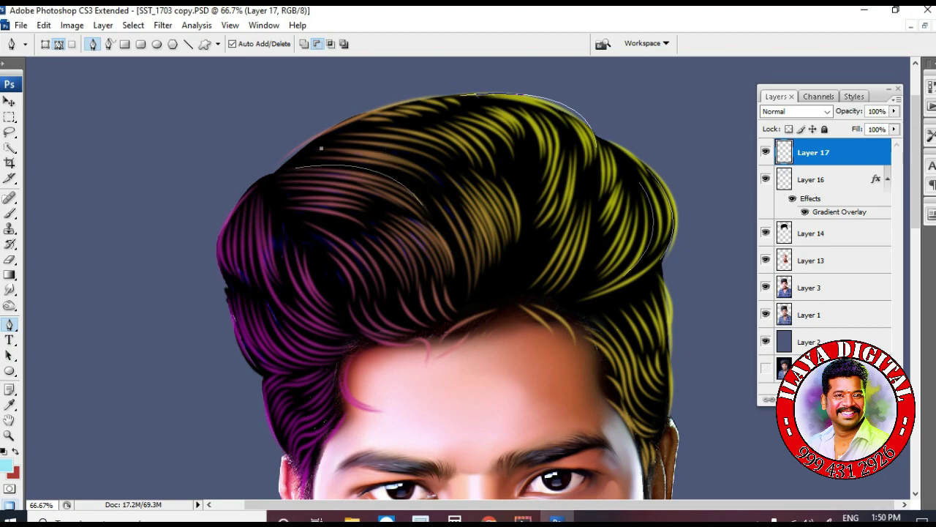
Draw more curved strand paths over the upper crown, following the brown and yellow hair down toward the fringe
click(371, 127)
drag(455, 153, 475, 190)
key(Escape)
click(417, 101)
drag(516, 146, 522, 177)
key(Escape)
click(453, 97)
drag(560, 141, 550, 191)
scroll(491, 102, down, 3)
drag(465, 213, 461, 249)
key(Escape)
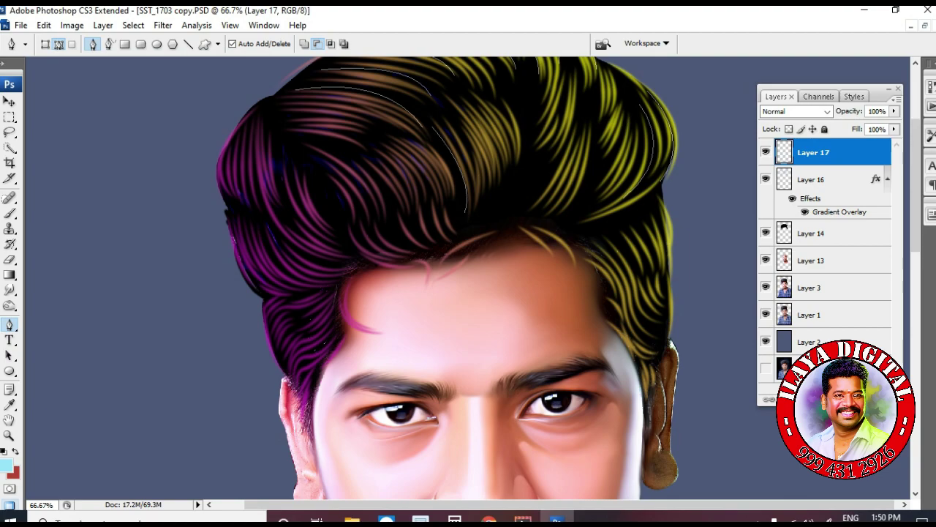
key(Escape)
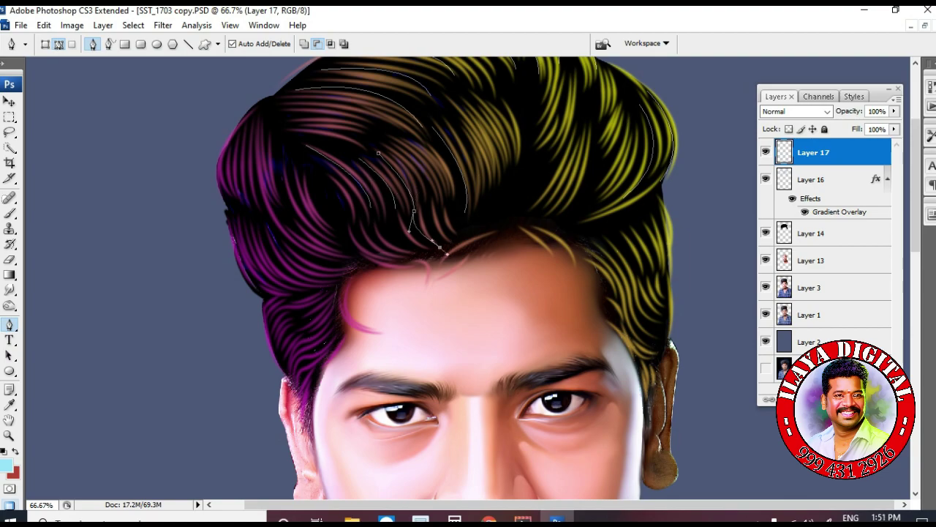
Add strand paths through the swirl of brown and purple hair at the front of the quiff
key(Escape)
scroll(442, 248, up, 2)
click(272, 164)
drag(381, 192, 399, 230)
key(Escape)
scroll(395, 227, down, 3)
click(273, 121)
drag(338, 226, 404, 242)
Draw strand paths down the purple side of the hair, along its outer edge and into the sideburn area
scroll(404, 242, down, 1)
click(254, 70)
drag(341, 221, 439, 223)
scroll(395, 223, down, 2)
click(227, 110)
drag(262, 208, 308, 224)
click(262, 210)
drag(286, 283, 303, 298)
scroll(449, 278, up, 3)
scroll(289, 310, up, 3)
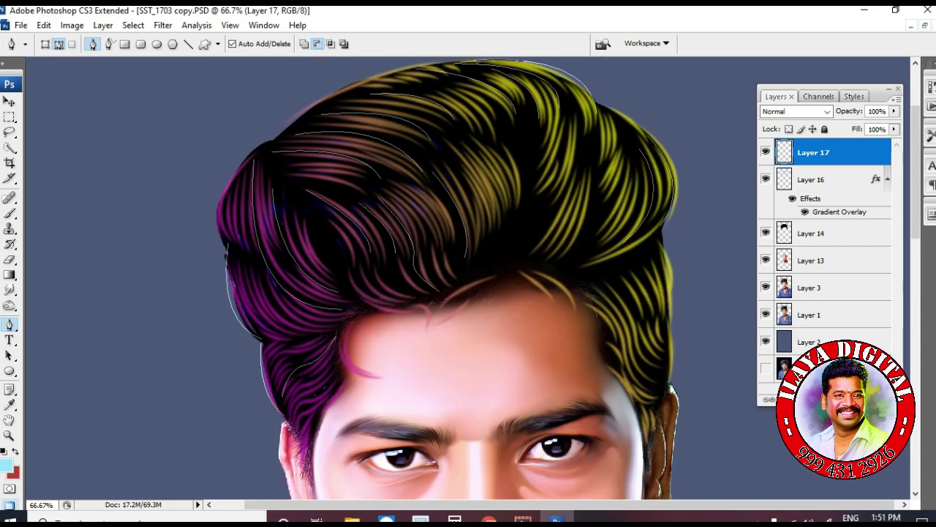
scroll(489, 156, up, 1)
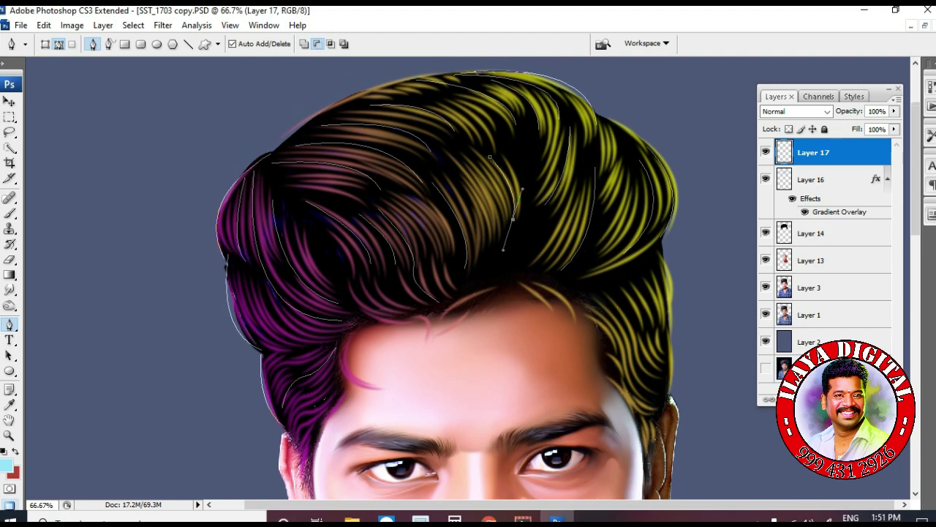
Add a curved strand path in the yellow side hair above the ear
scroll(450, 278, down, 6)
click(667, 257)
key(Escape)
mouse_move(632, 256)
mouse_down()
mouse_move(620, 290)
mouse_move(696, 260)
mouse_up()
key(Escape)
Draw strand paths along the fringe at the forehead hairline and through the centre of the quiff
scroll(585, 278, up, 4)
click(493, 295)
drag(438, 351, 449, 392)
key(Escape)
scroll(449, 380, up, 1)
scroll(447, 290, down, 2)
drag(510, 240, 479, 286)
click(523, 287)
scroll(468, 278, down, 4)
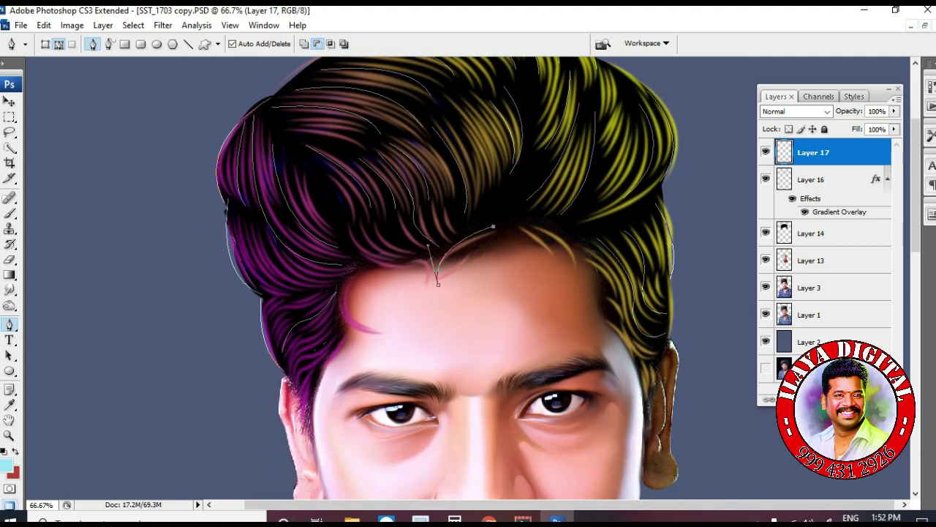
scroll(468, 278, up, 4)
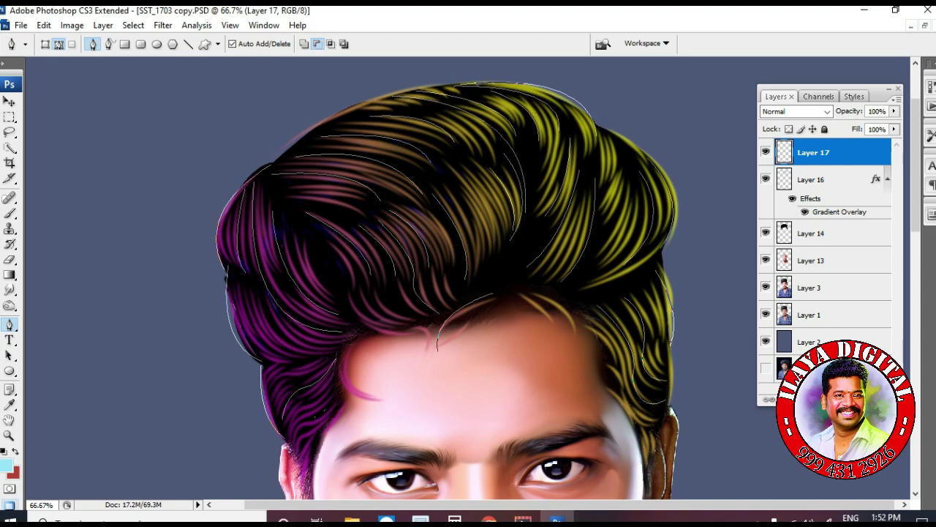
scroll(468, 278, down, 3)
scroll(468, 278, up, 3)
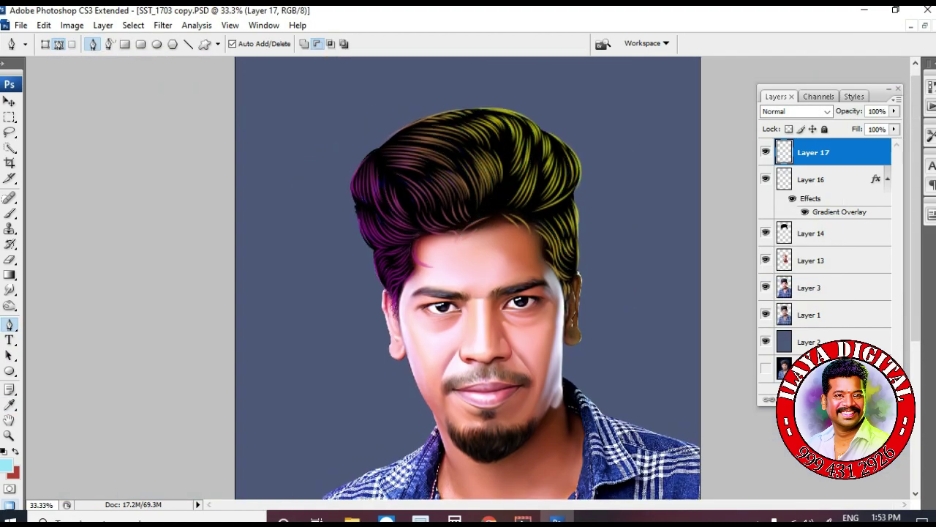
scroll(468, 161, up, 2)
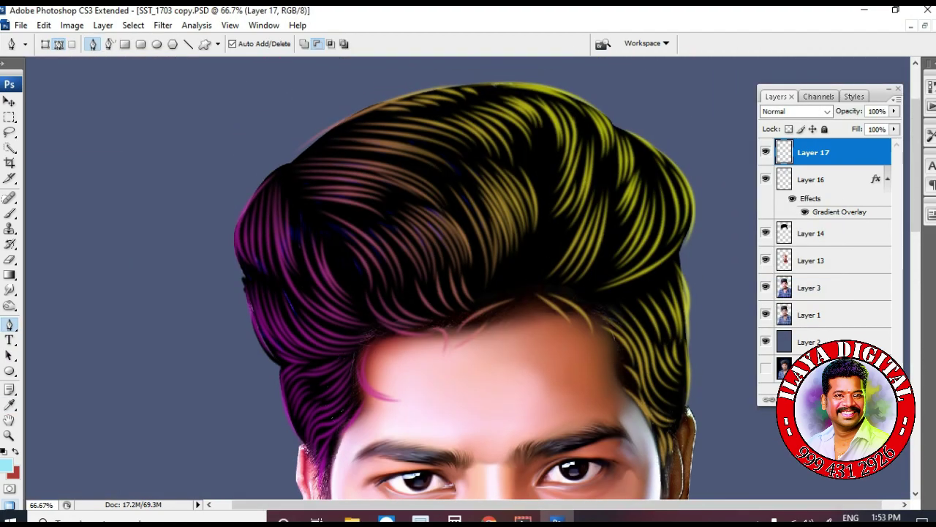
Set the foreground colour to bright green and stroke the drawn strand paths on Layer 17 with the 8-pixel brush
key(b)
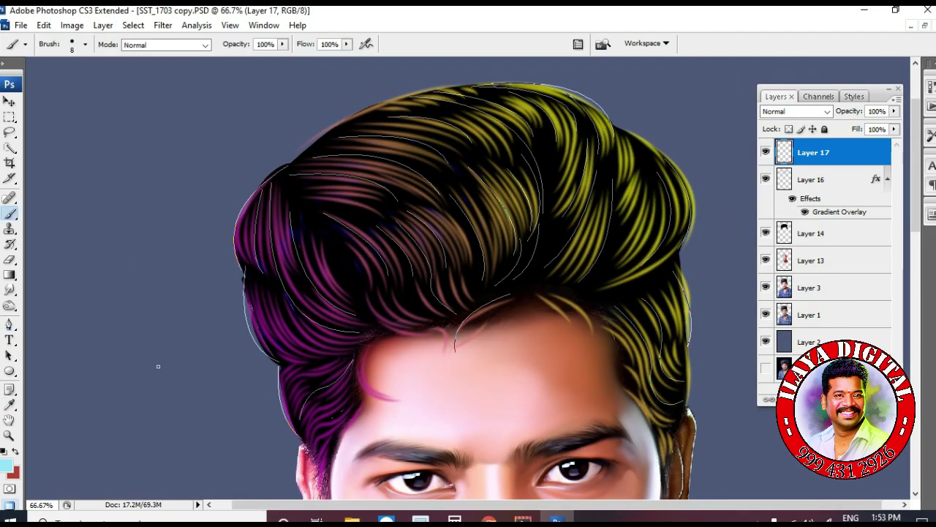
click(8, 465)
drag(803, 213, 802, 206)
click(758, 113)
key(Return)
right_click(727, 117)
click(711, 90)
key(ctrl+z)
key(p)
right_click(697, 142)
click(744, 239)
key(Return)
key(Return)
Add a Gradient Overlay to Layer 17, set its start stop to green and open the end stop's colour
click(782, 400)
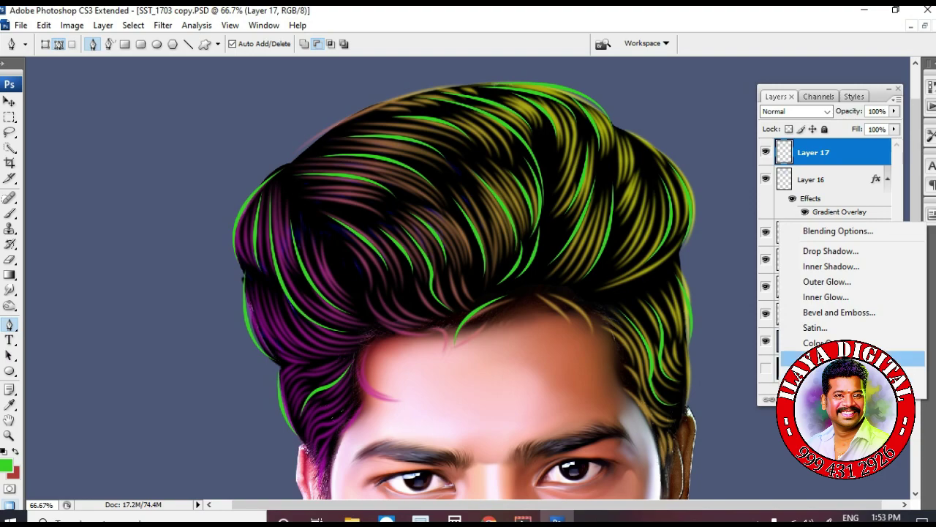
click(833, 359)
drag(717, 182, 812, 92)
click(837, 168)
double_click(656, 344)
click(802, 143)
click(777, 147)
click(802, 196)
click(772, 118)
key(Return)
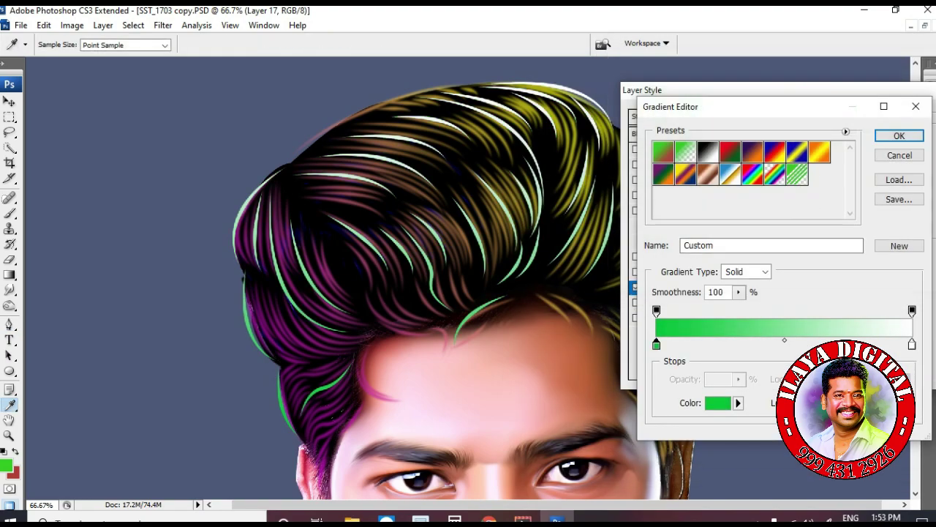
double_click(912, 343)
click(767, 249)
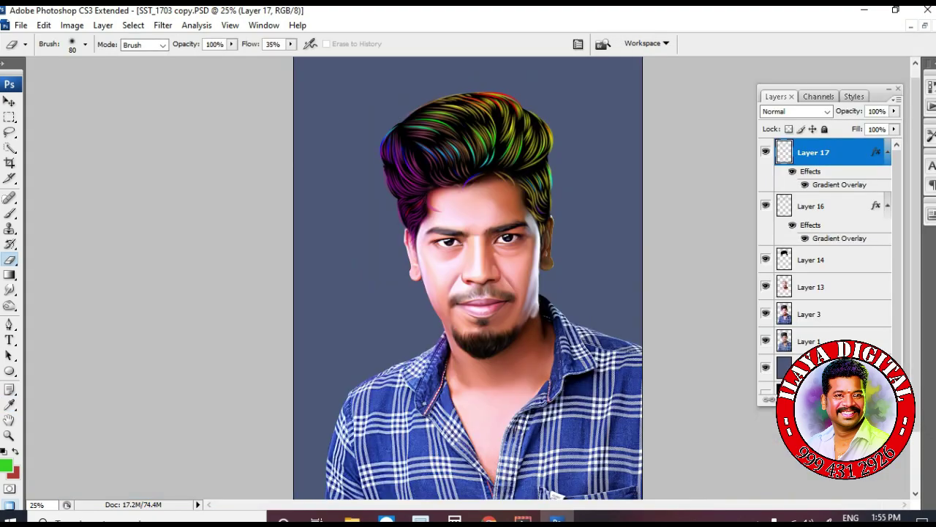
Merge Layers 17, 16, 14 and 13 into a single layer
key(shift+alt+bracketleft)
key(shift+alt+bracketleft)
key(shift+alt+bracketleft)
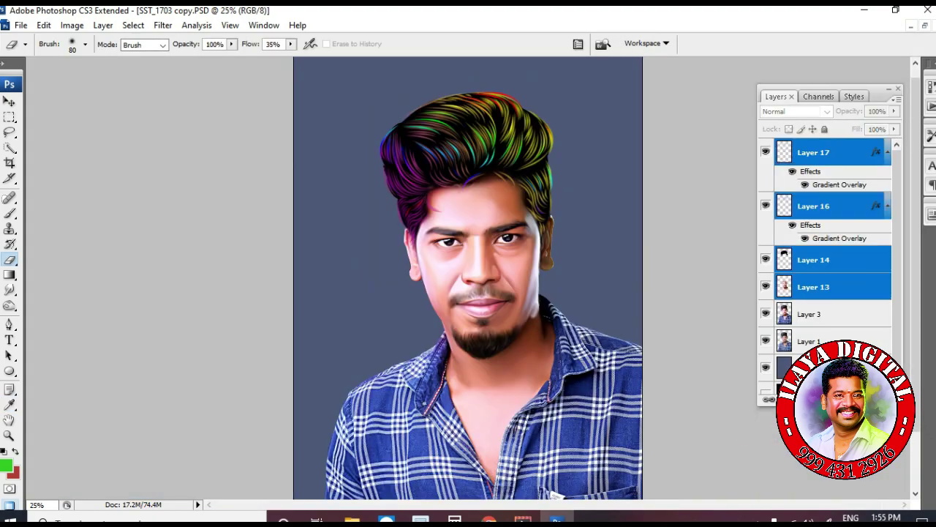
key(ctrl+e)
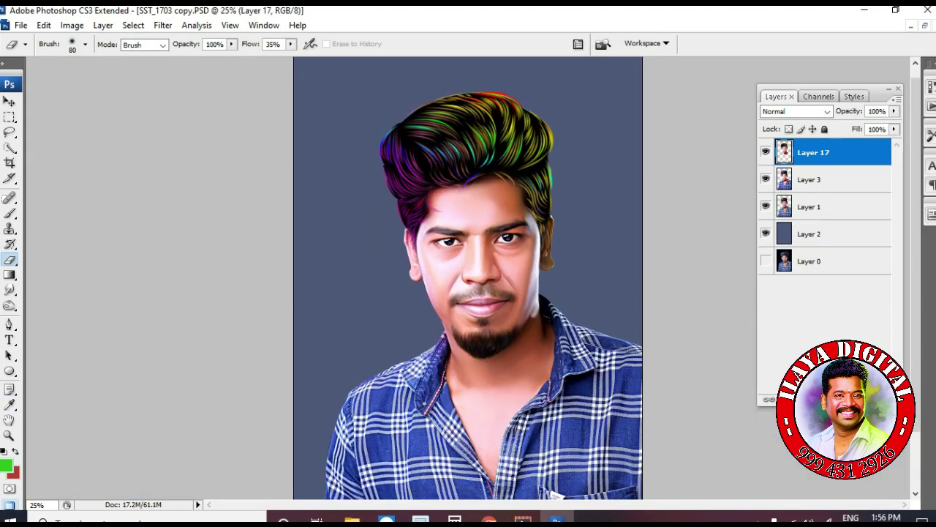